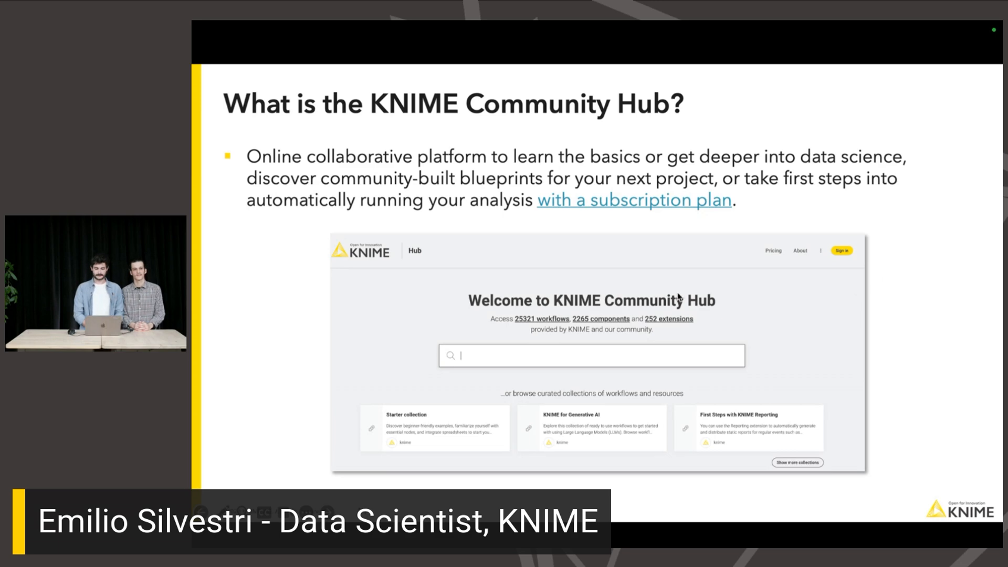
Step: Switch to the browser's KNIME download page, accept the terms and conditions, and proceed to the download list without filling in the registration fields
key(ctrl+Right)
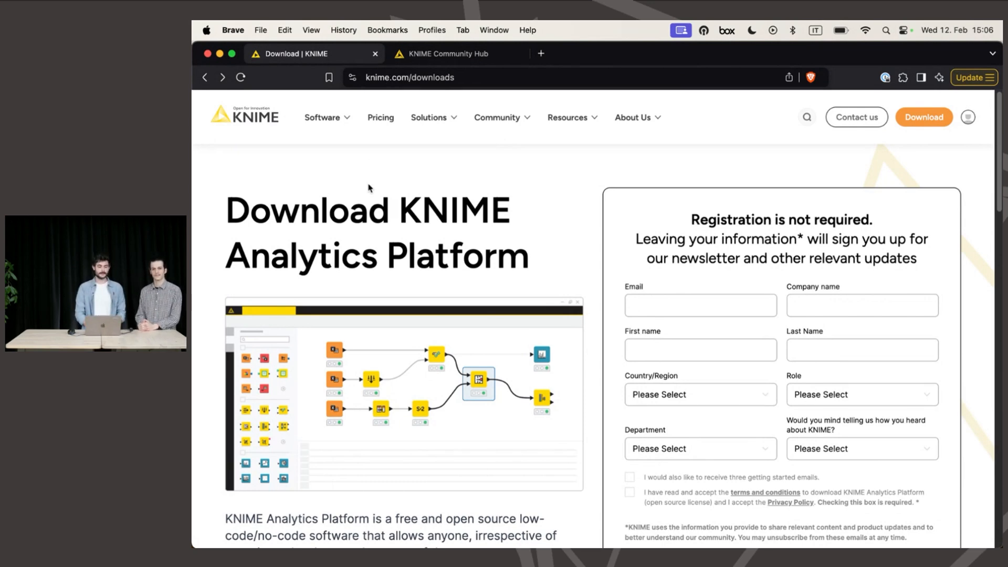
scroll(385, 315, down, 2)
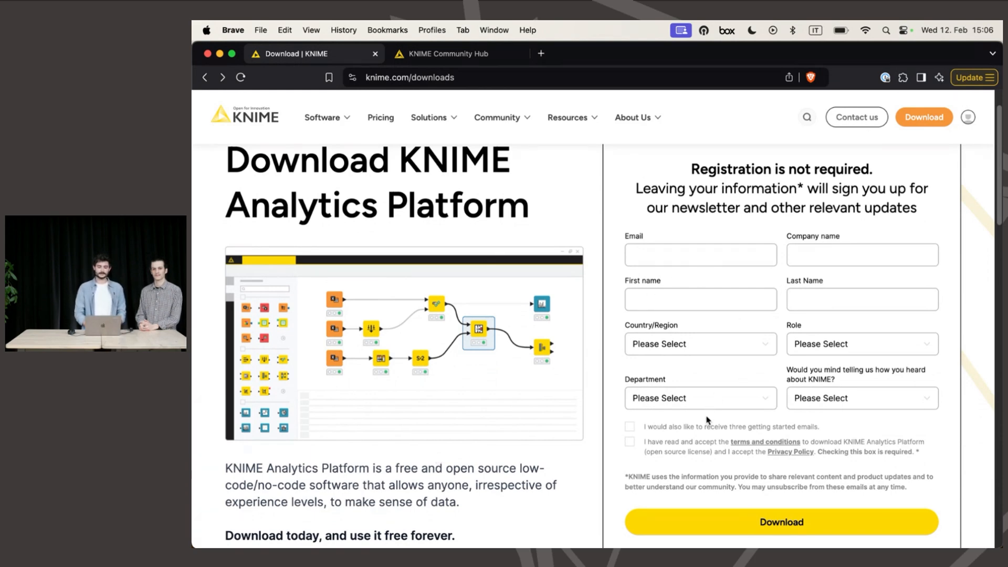
click(630, 442)
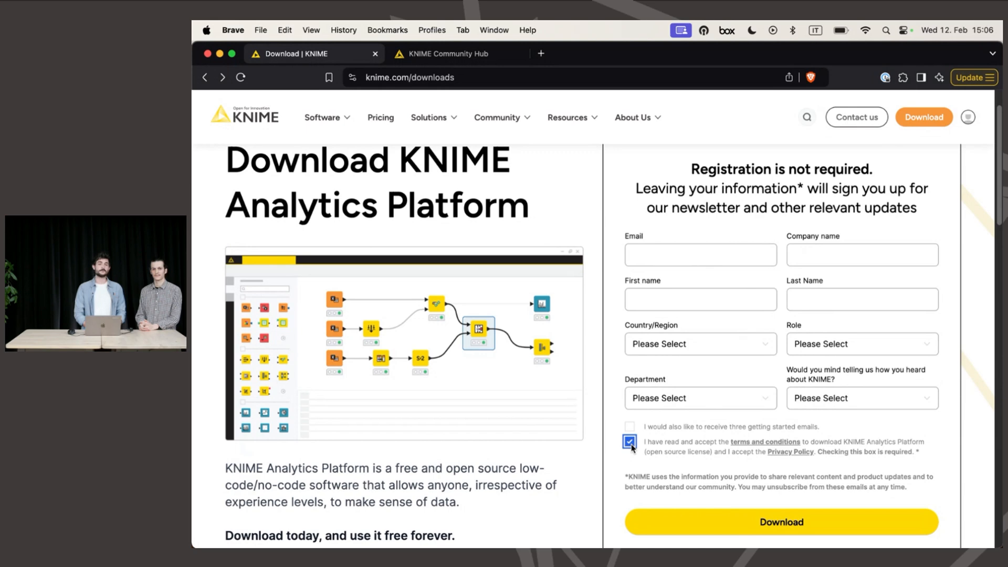
click(751, 527)
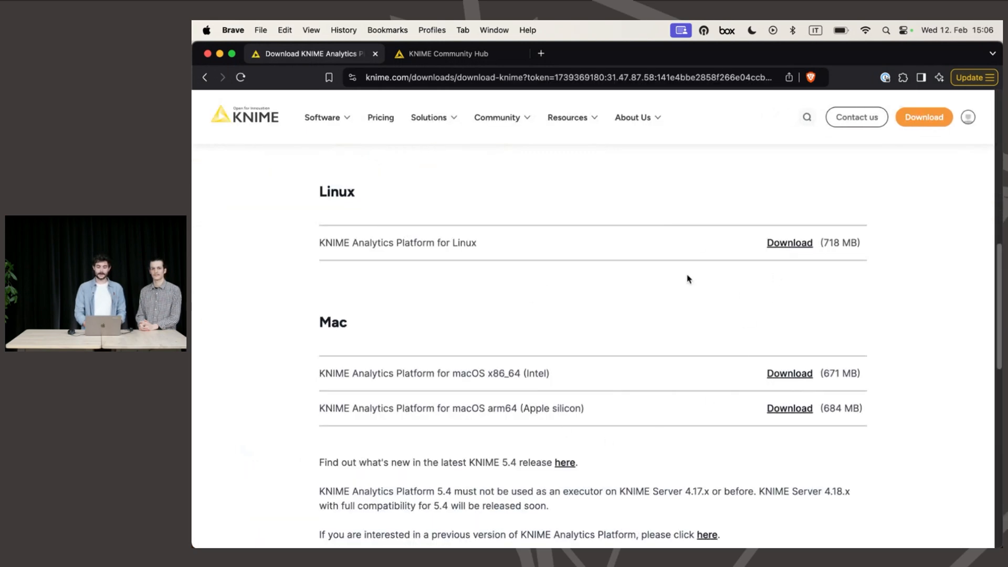
Step: Review the available KNIME Analytics Platform downloads for Windows, Linux and Mac
scroll(687, 278, up, 3)
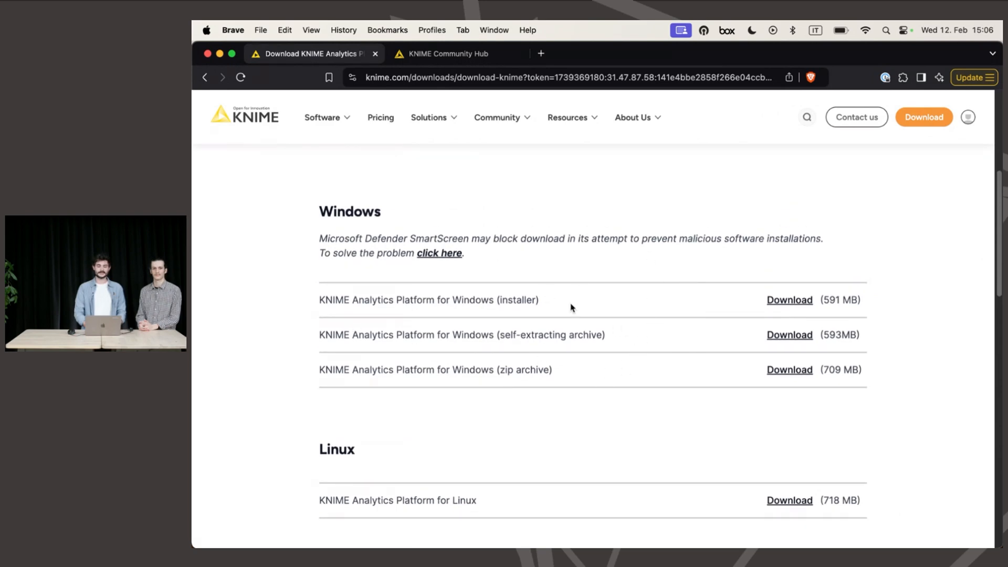
scroll(610, 333, down, 2)
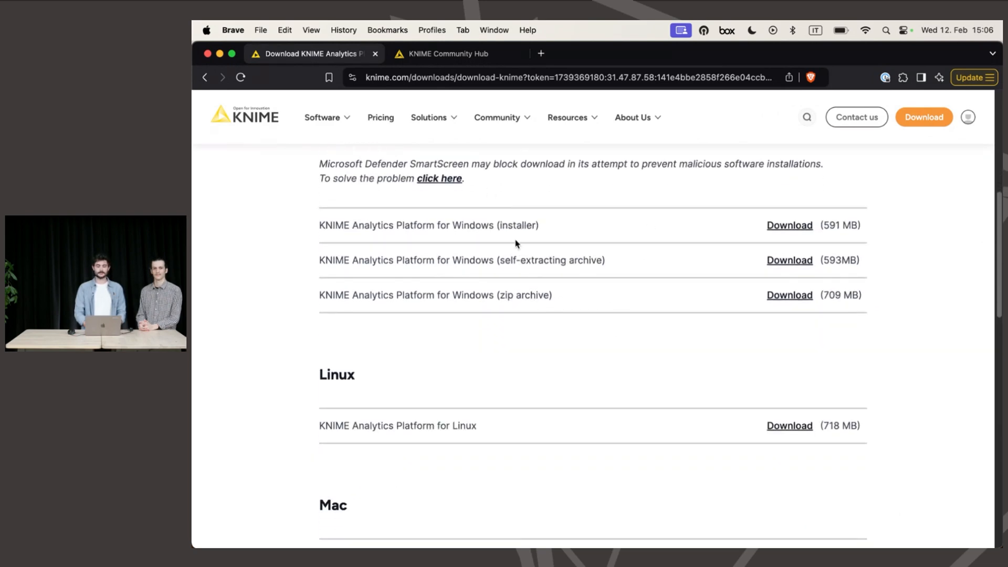
scroll(517, 243, down, 4)
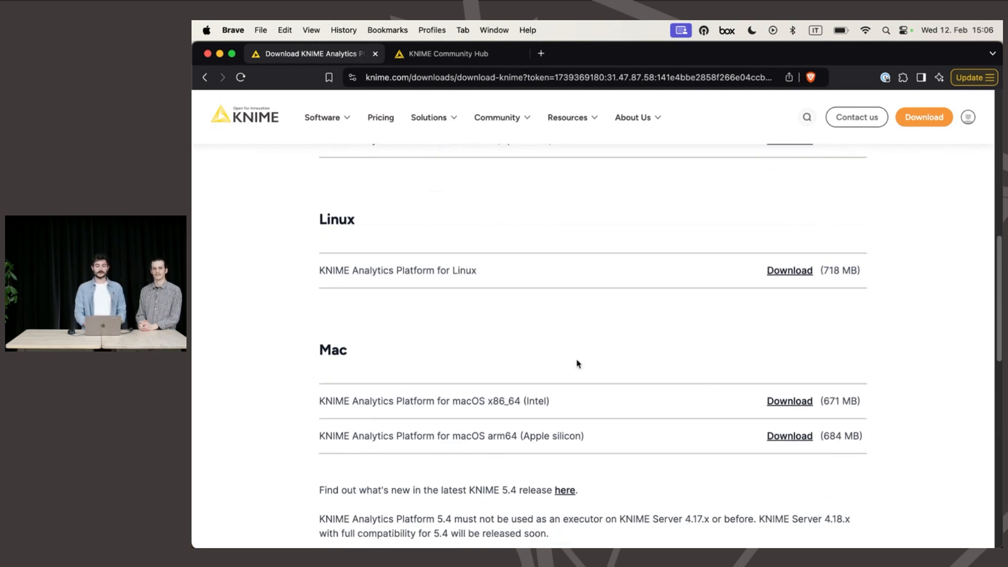
Step: Switch to KNIME Analytics Platform and open the "Combine Clean and Summarize Spreadsheet Data" example workflow
key(ctrl+Left)
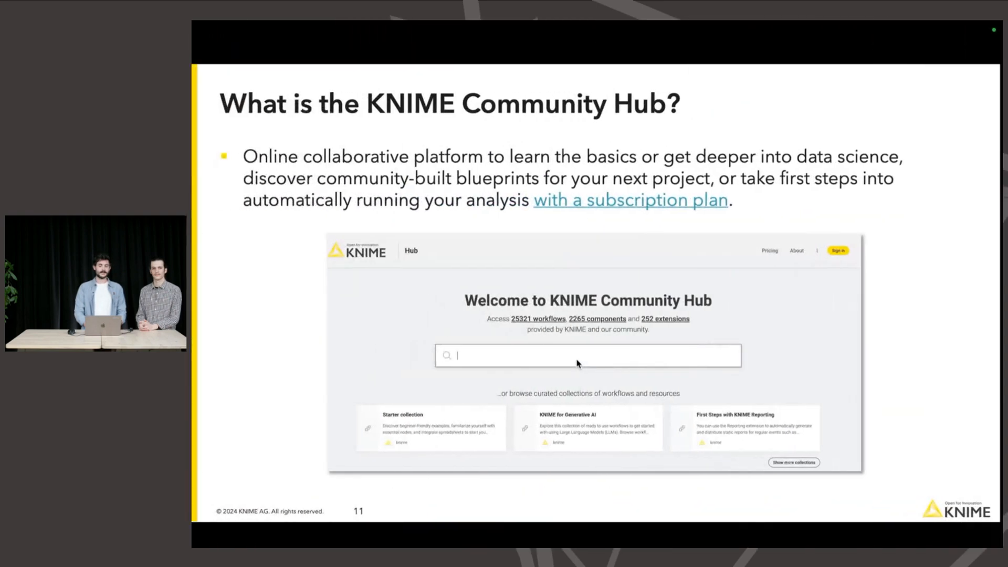
key(ctrl+Left)
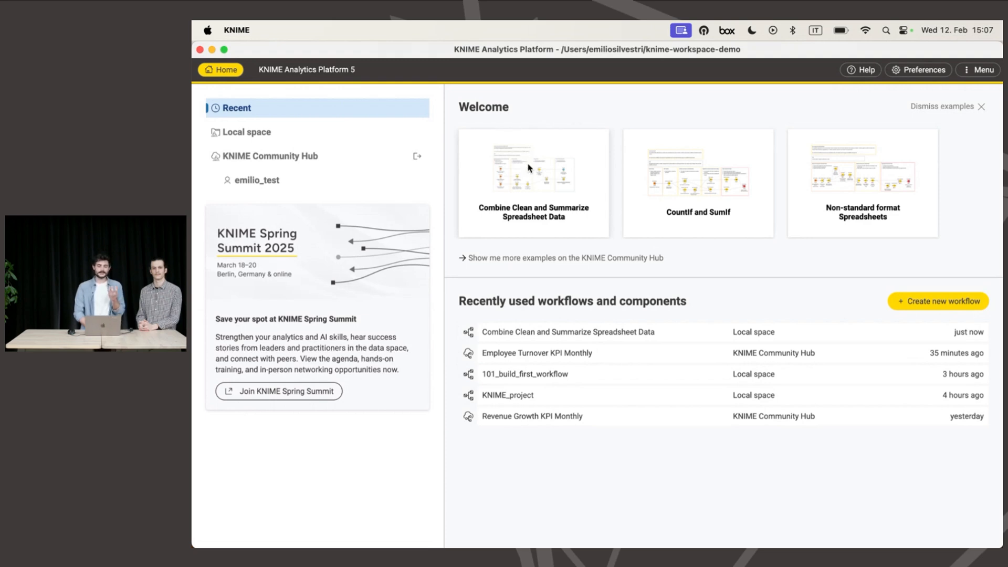
click(533, 185)
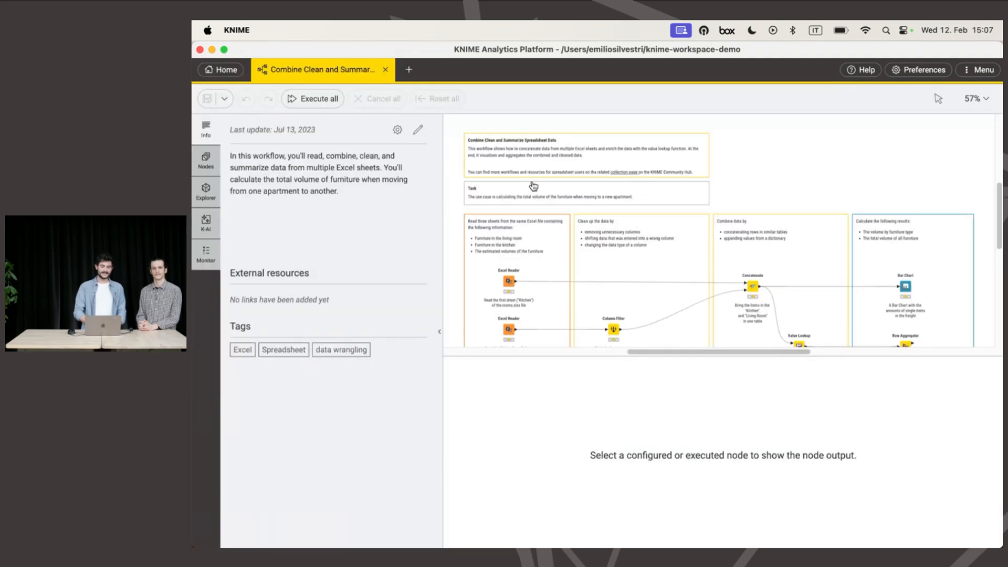
Step: Examine the example workflow's annotated sections and node branches, starting from the three Excel Reader nodes
scroll(604, 205, down, 5)
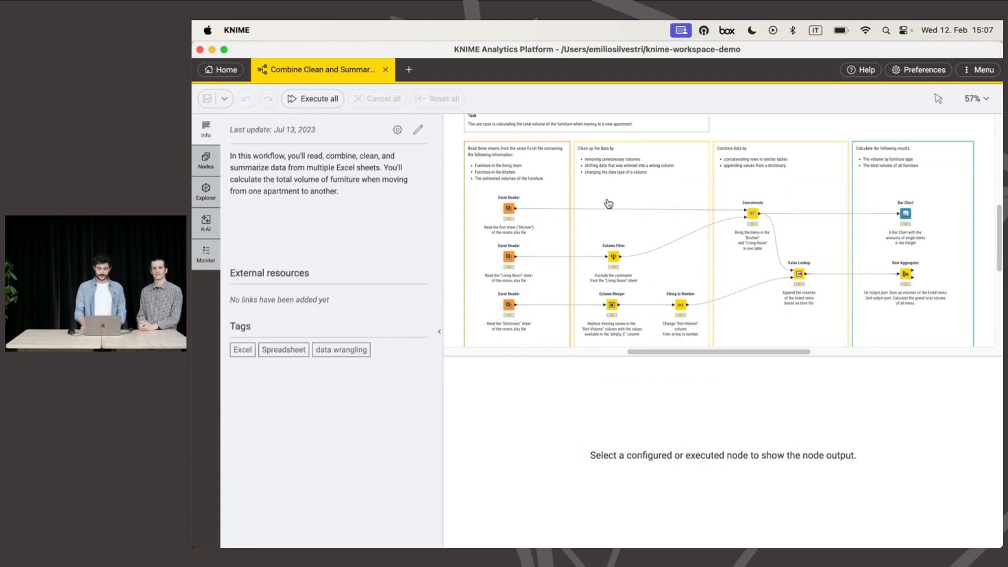
scroll(608, 204, up, 5)
scroll(609, 203, left, 2)
scroll(609, 203, down, 2)
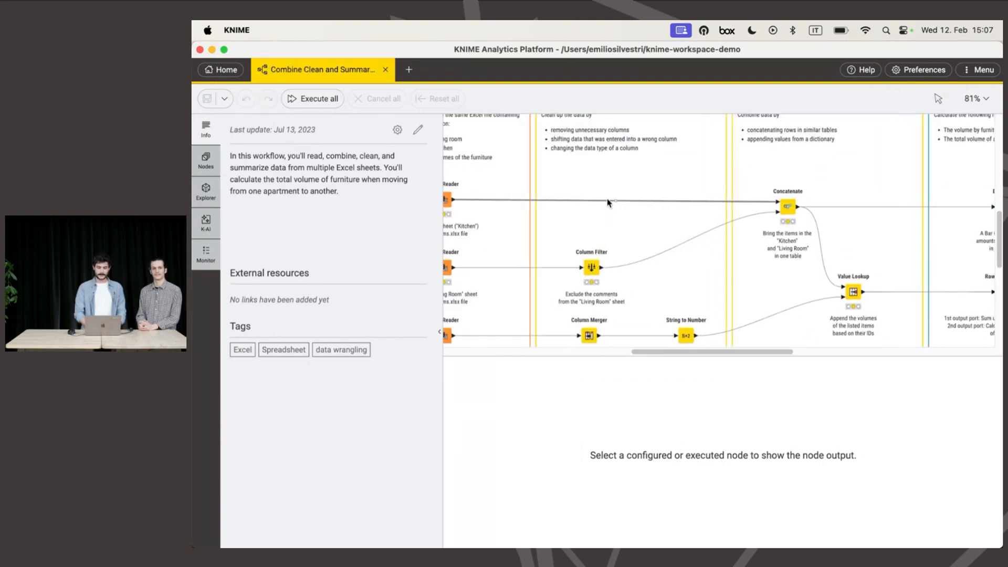
scroll(606, 202, down, 1)
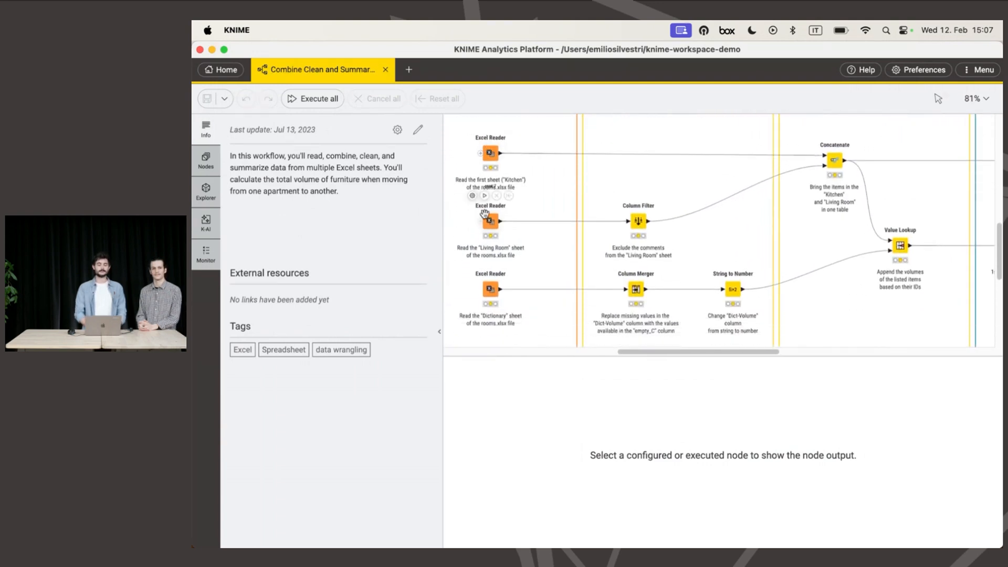
mouse_move(493, 153)
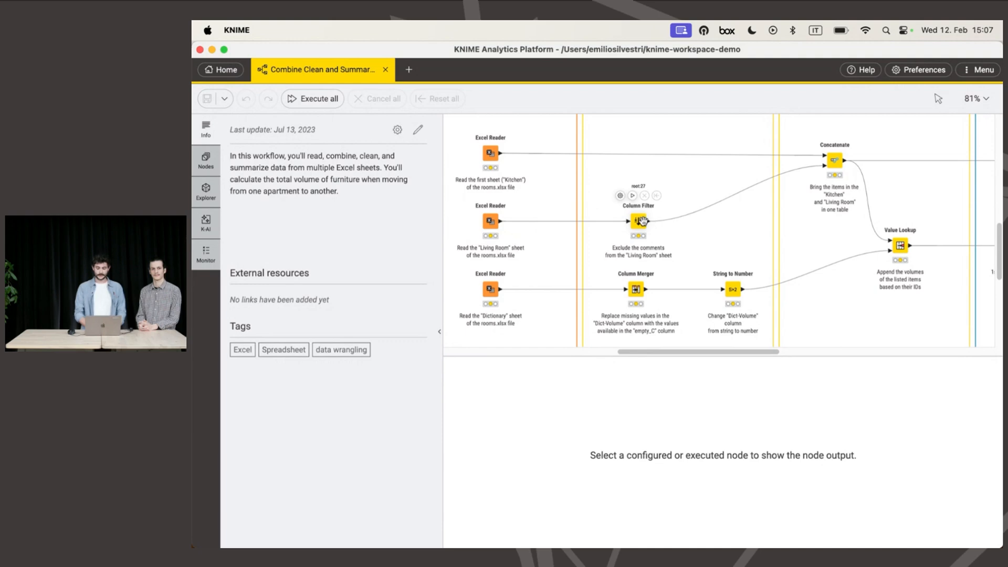
Step: Execute the Column Filter node that excludes the comments from the "Living Room" sheet
scroll(648, 223, up, 5)
scroll(645, 226, up, 2)
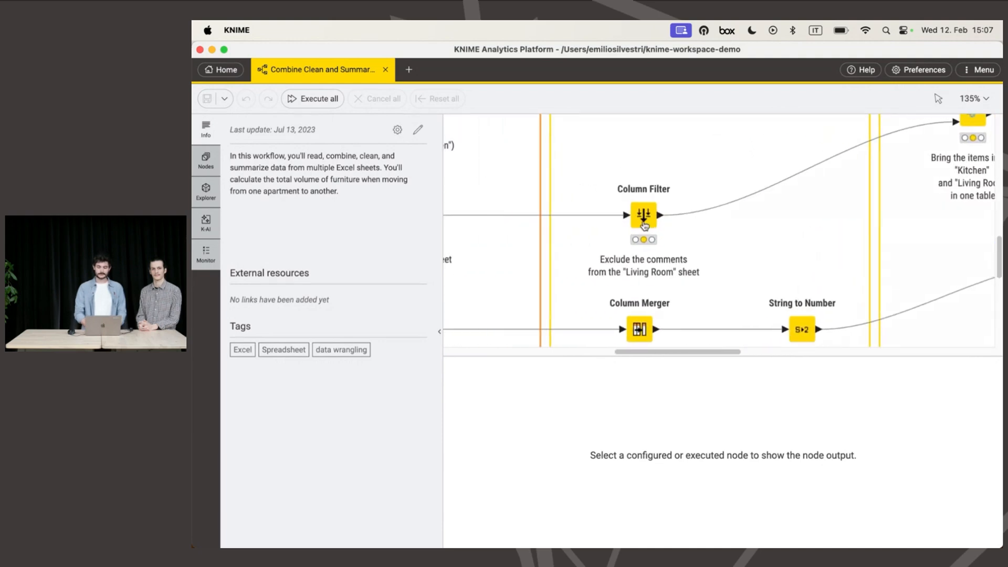
click(644, 220)
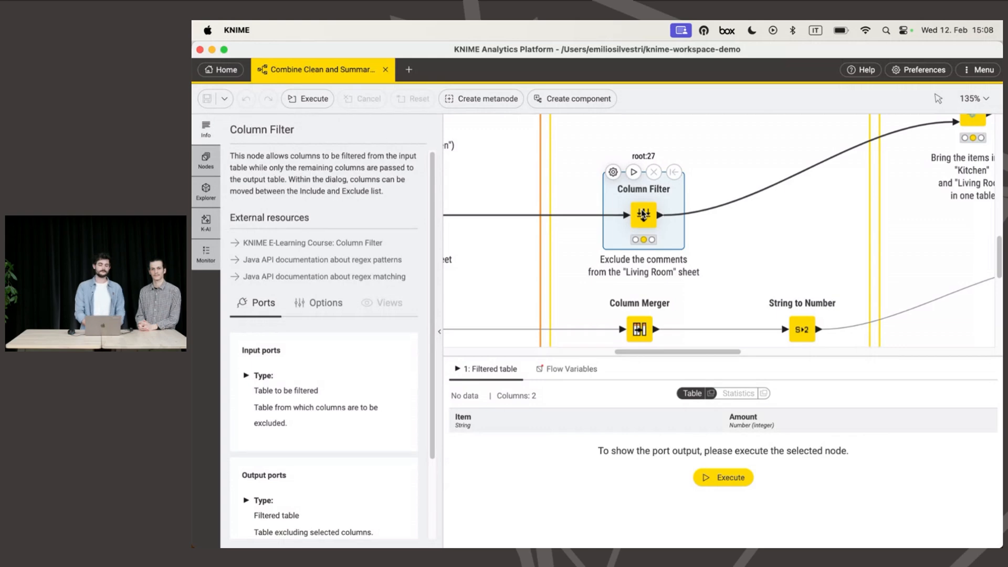
click(634, 172)
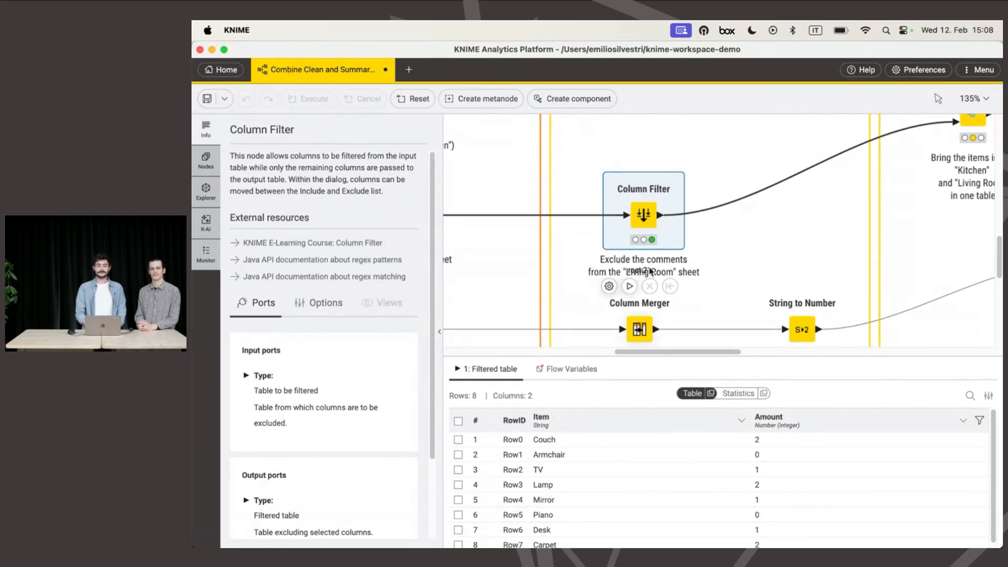
Step: Inspect the Item column in the Column Filter's output table, and reset and re-execute the node
mouse_move(650, 218)
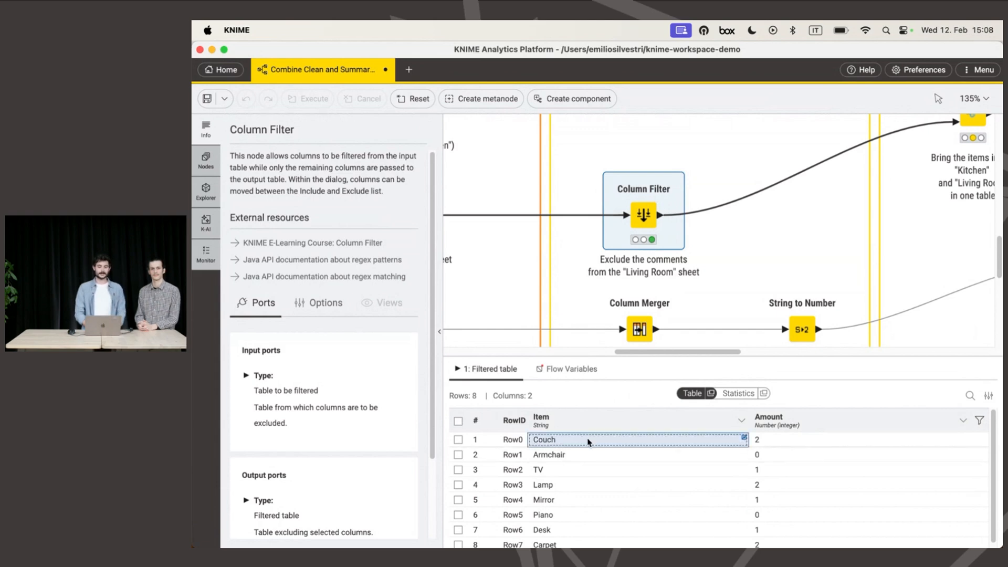
click(589, 461)
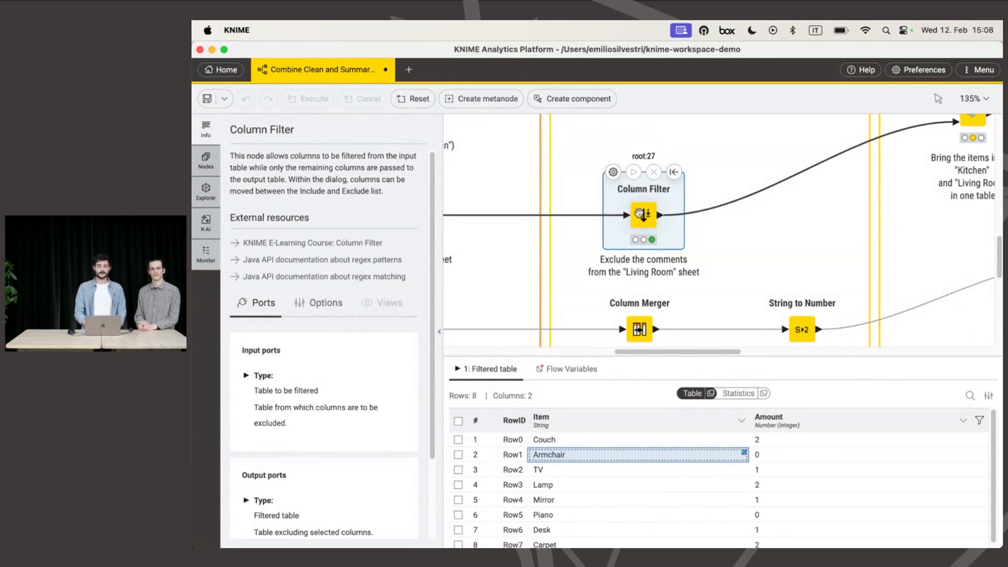
click(675, 173)
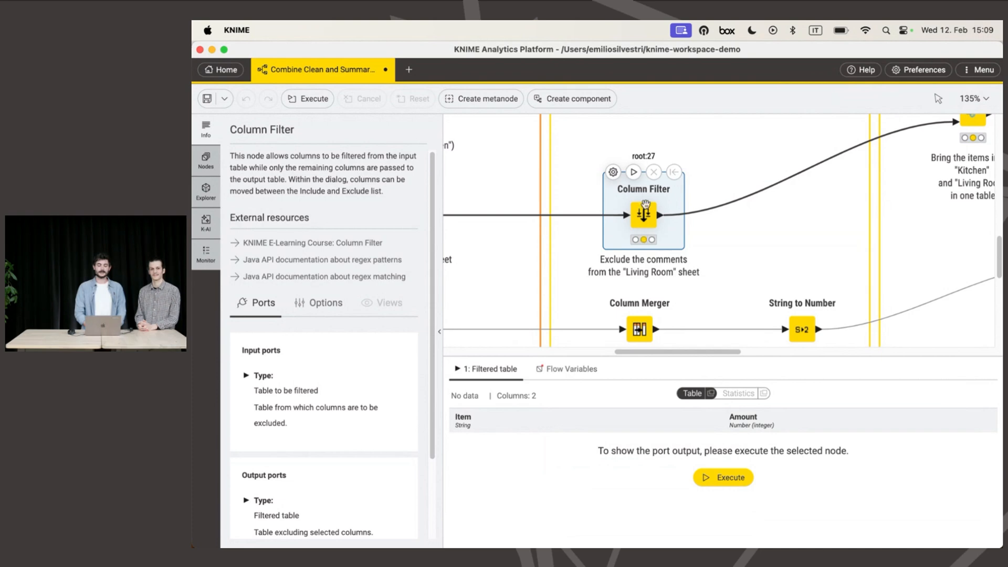
click(634, 172)
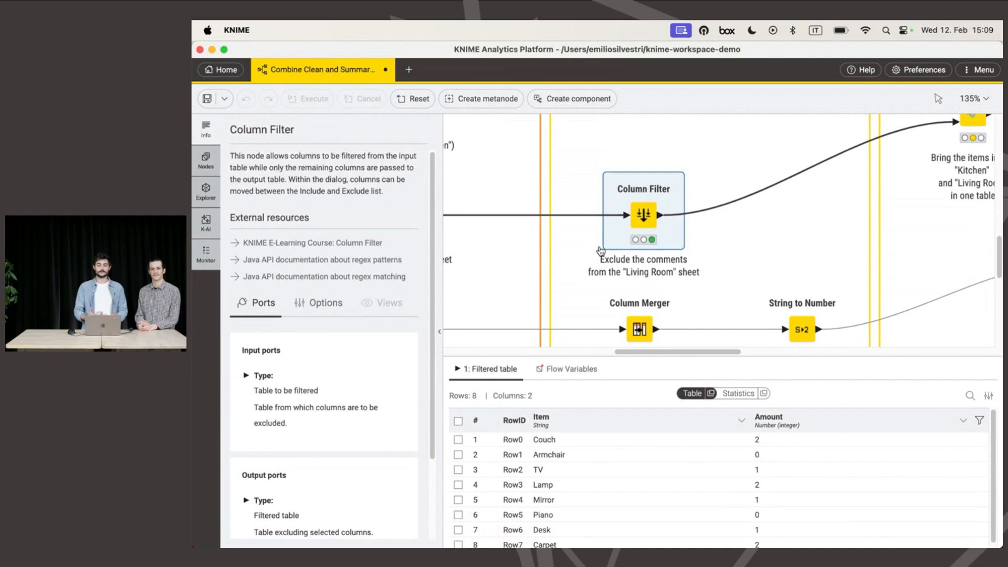
Step: Inspect the "Living Room" Excel Reader's output table and execute the "Dictionary" branch through Column Merger and String to Number
scroll(601, 250, left, 5)
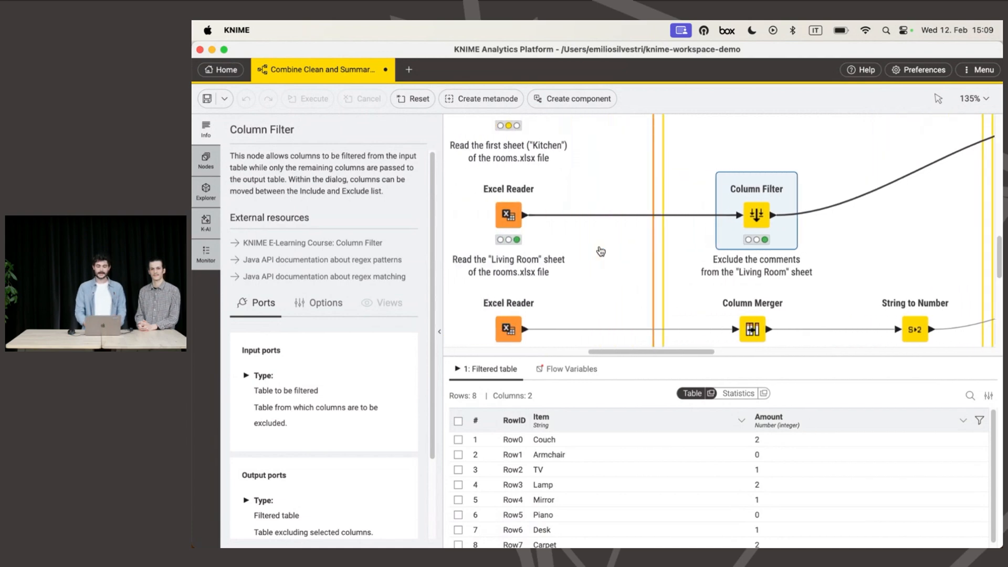
click(545, 217)
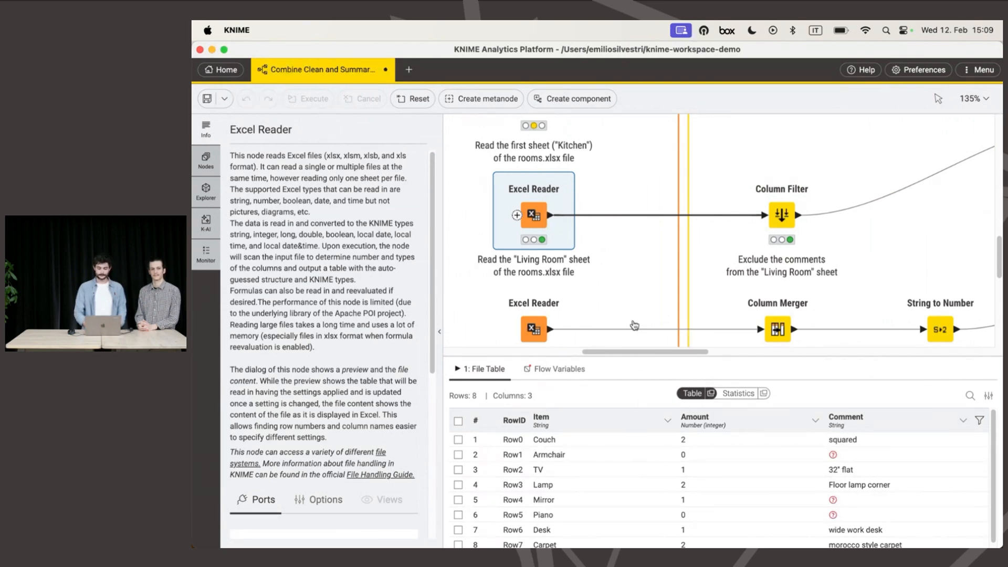
scroll(777, 247, down, 3)
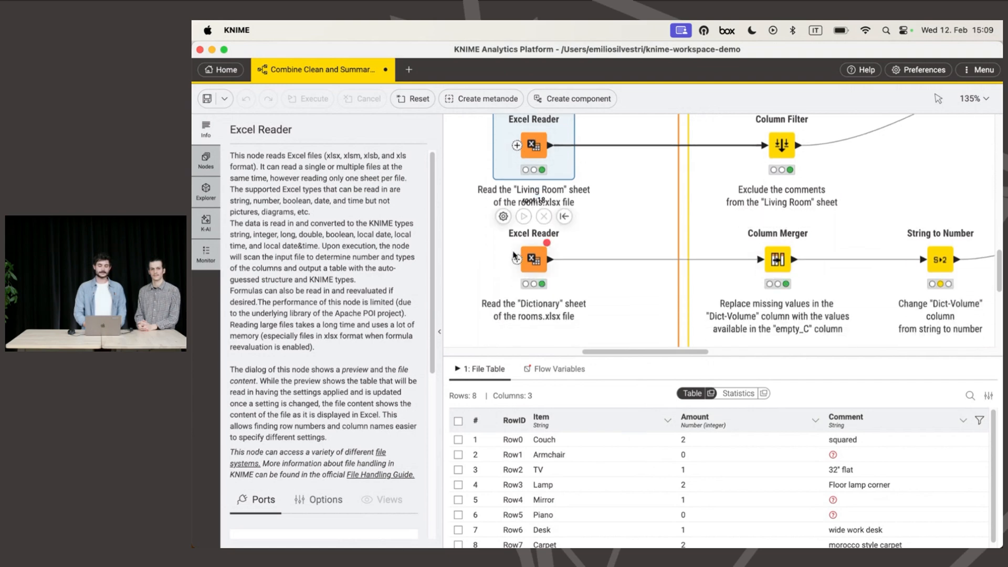
click(535, 259)
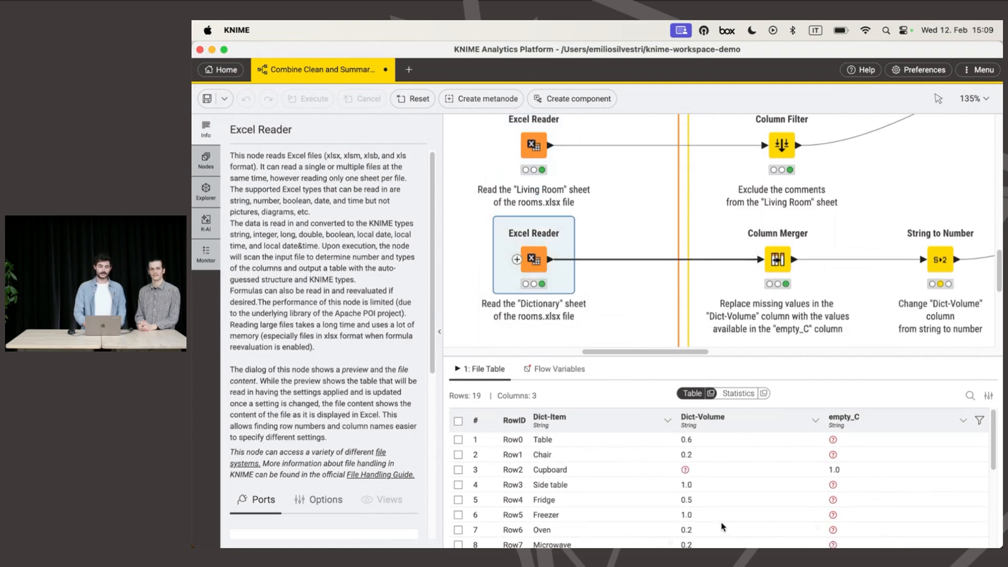
click(778, 263)
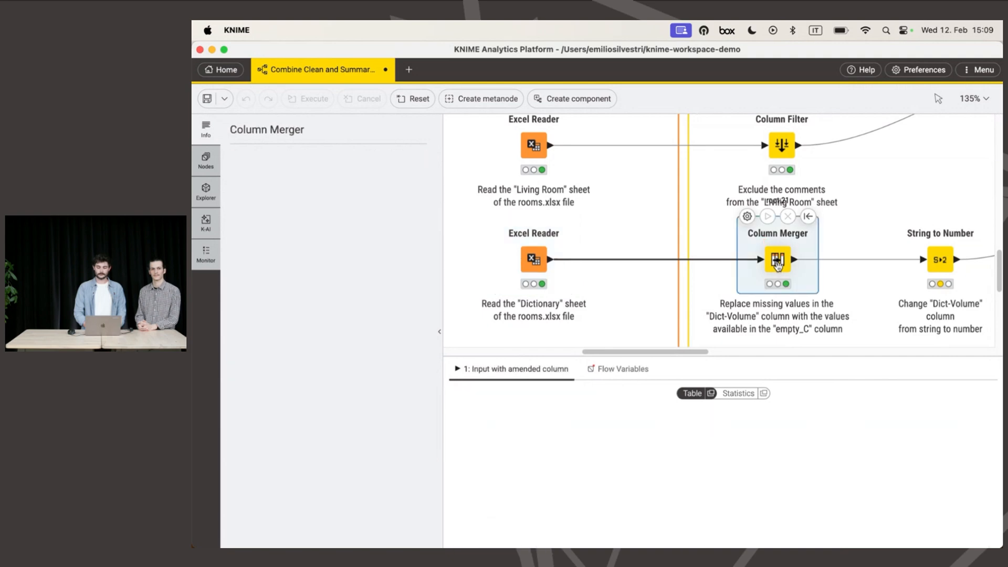
click(941, 262)
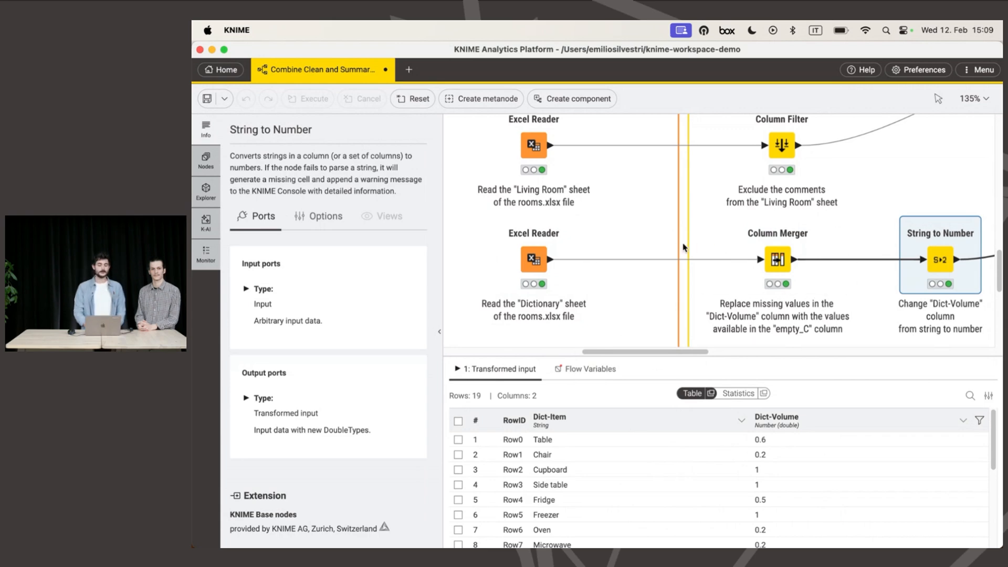
Step: Reset the Column Filter node, execute it again, and return it to its unexecuted state with another reset
scroll(667, 223, up, 2)
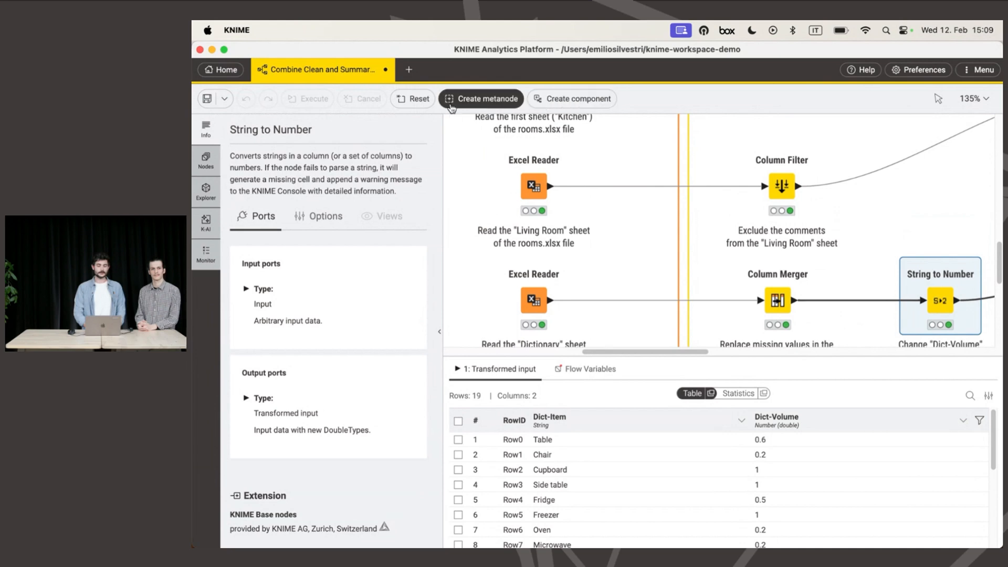
click(781, 189)
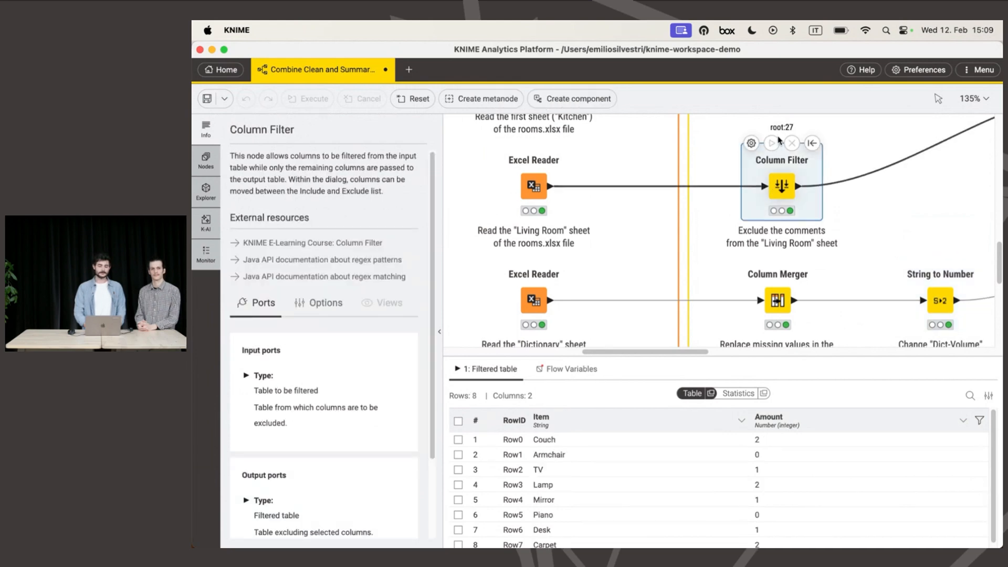
click(412, 103)
mouse_move(782, 185)
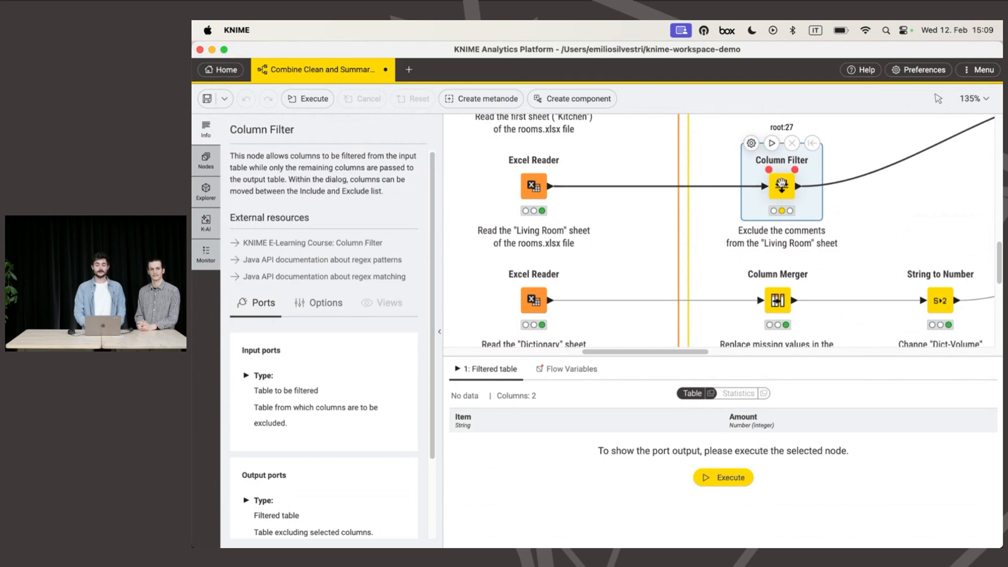
click(772, 143)
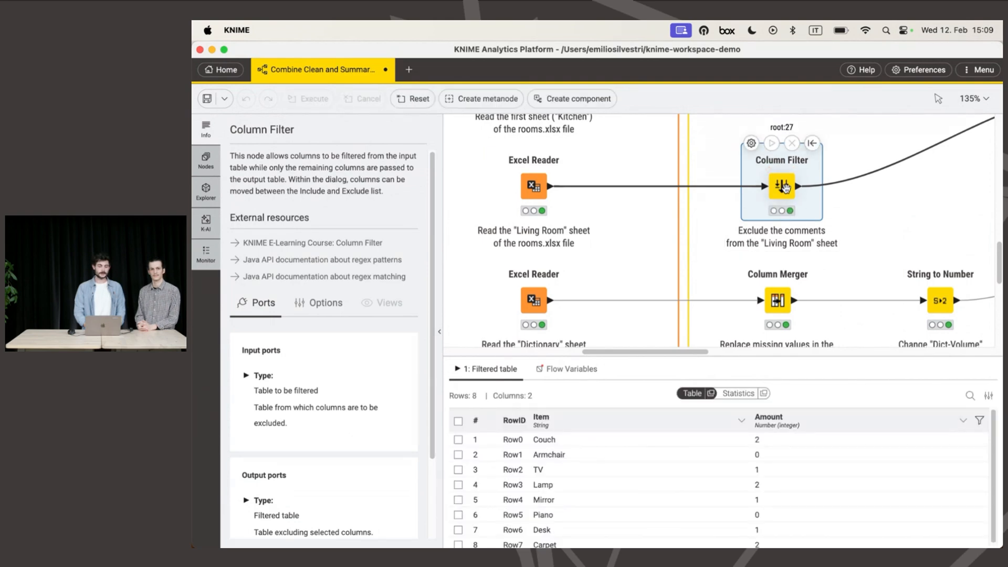
click(413, 99)
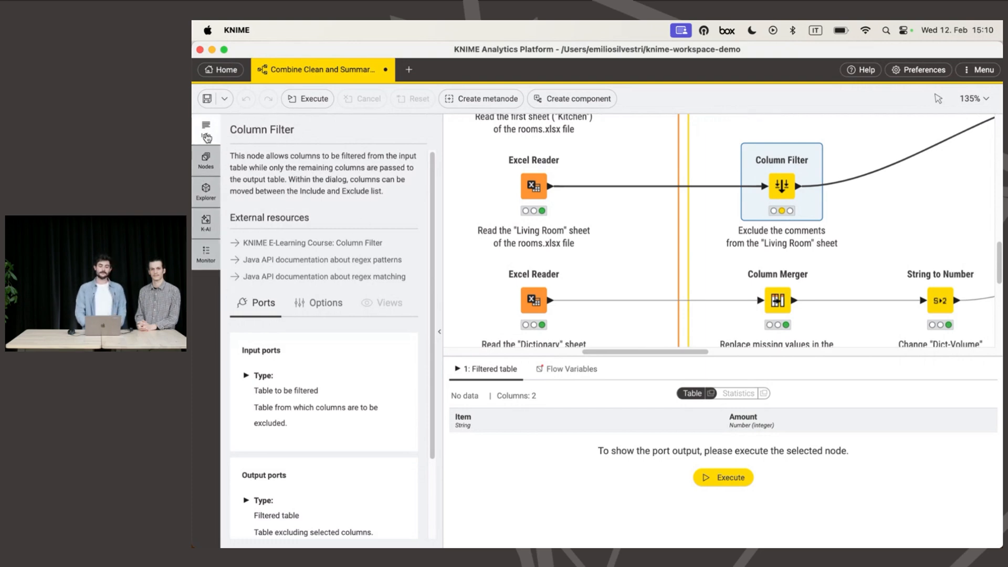
Step: Read the node descriptions of the Column Filter and the "Living Room" Excel Reader, highlighting their text
drag(231, 154, 395, 192)
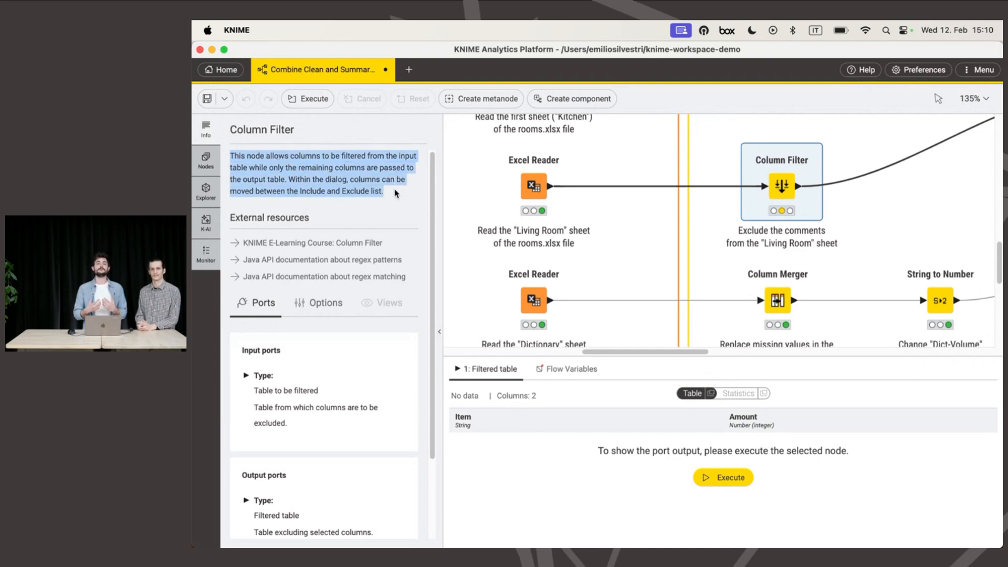
mouse_move(776, 183)
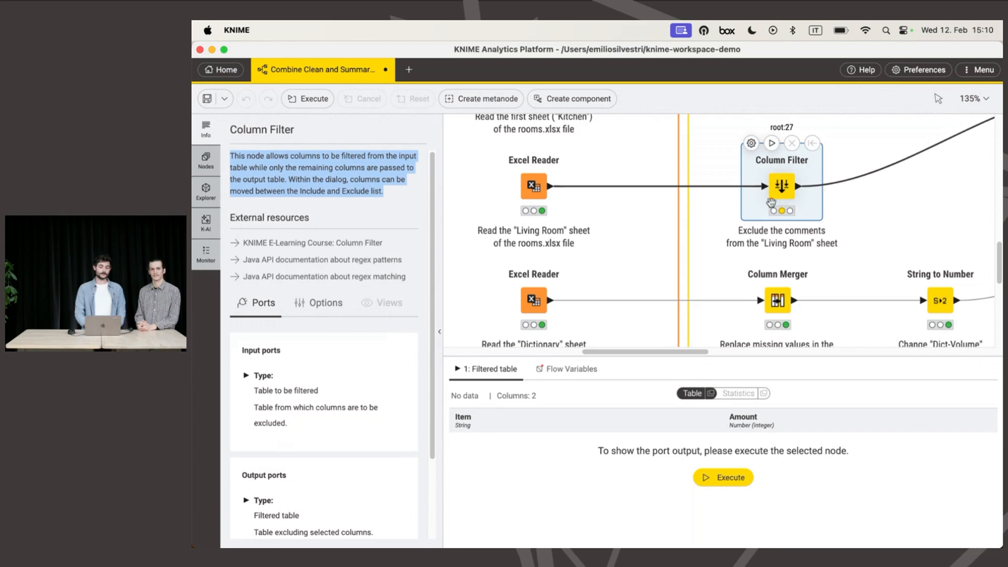
click(534, 186)
drag(230, 152, 301, 313)
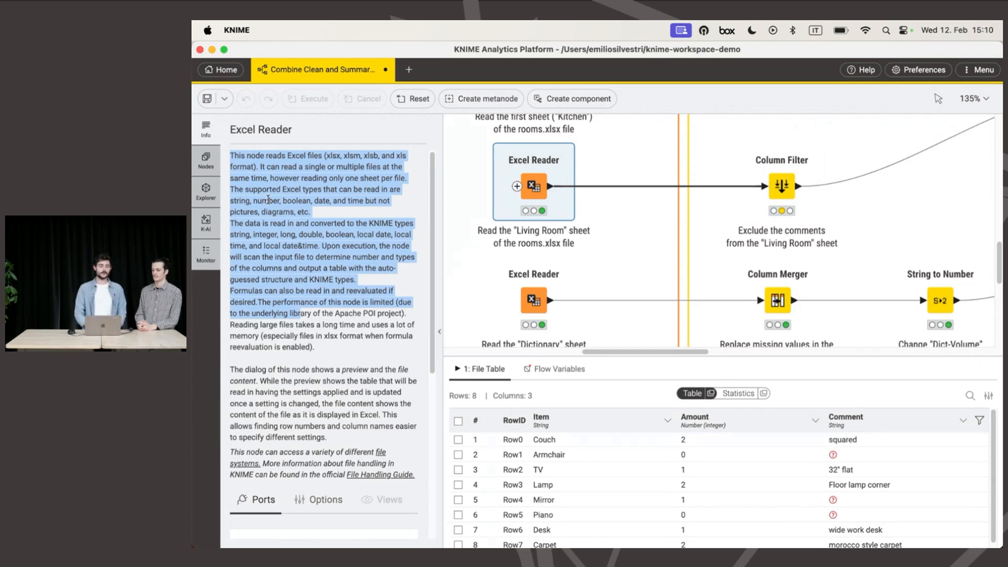
Step: Clear the text highlight and view the Column Merger's node description and output table
click(315, 211)
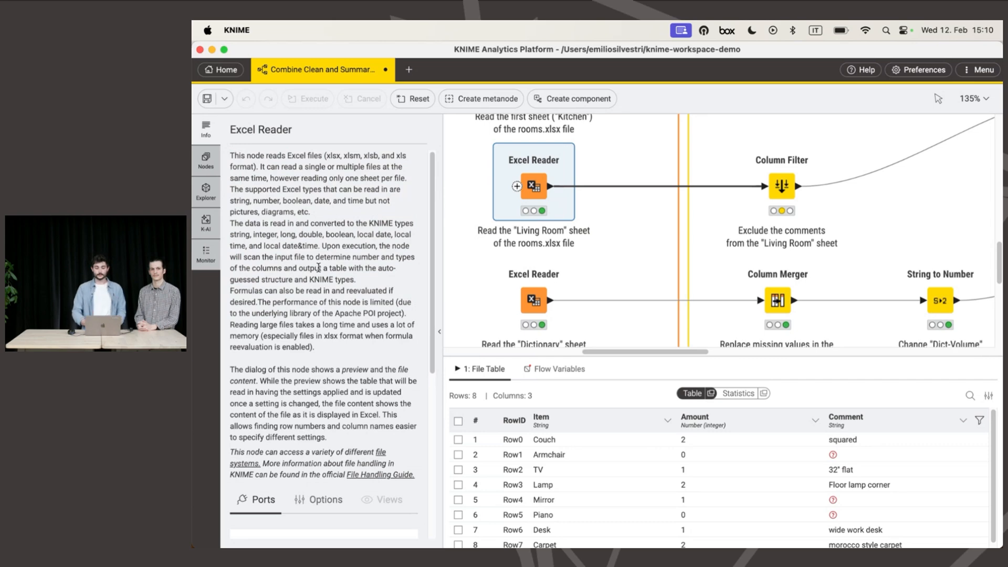
click(778, 300)
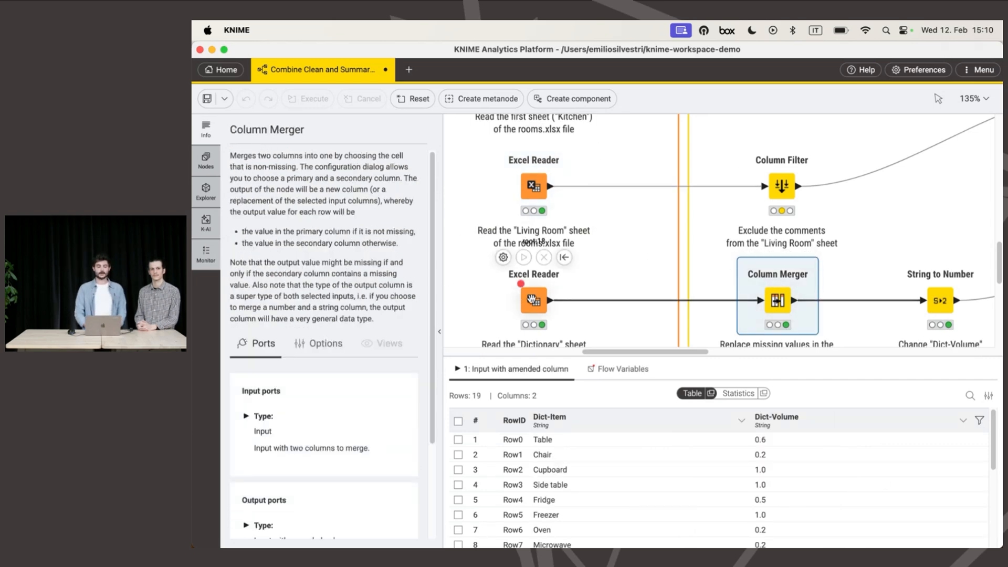
mouse_move(548, 205)
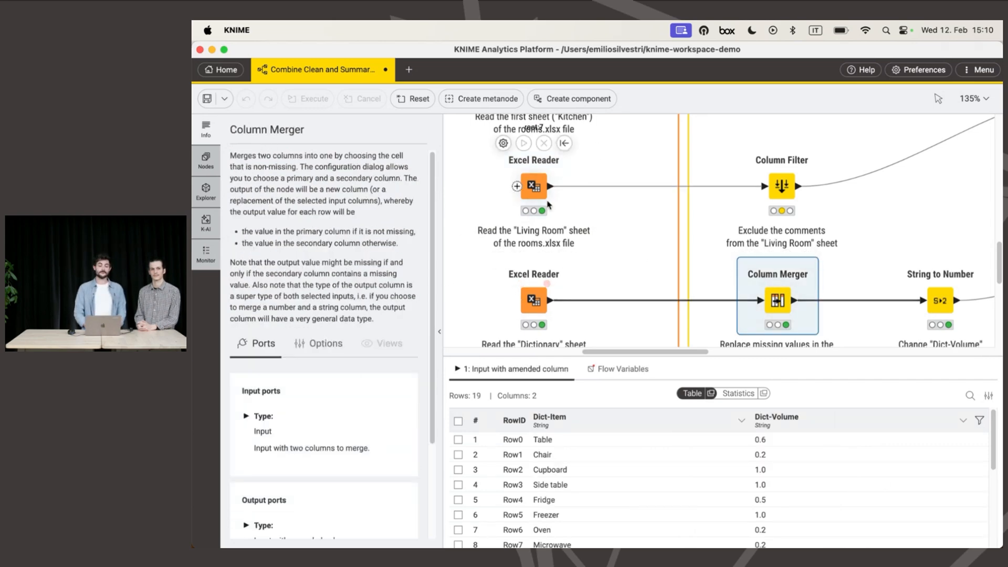
Step: Expand the IO > Read category in the node repository and add an Excel Reader to the workflow beside the Column Filter
click(211, 169)
click(250, 196)
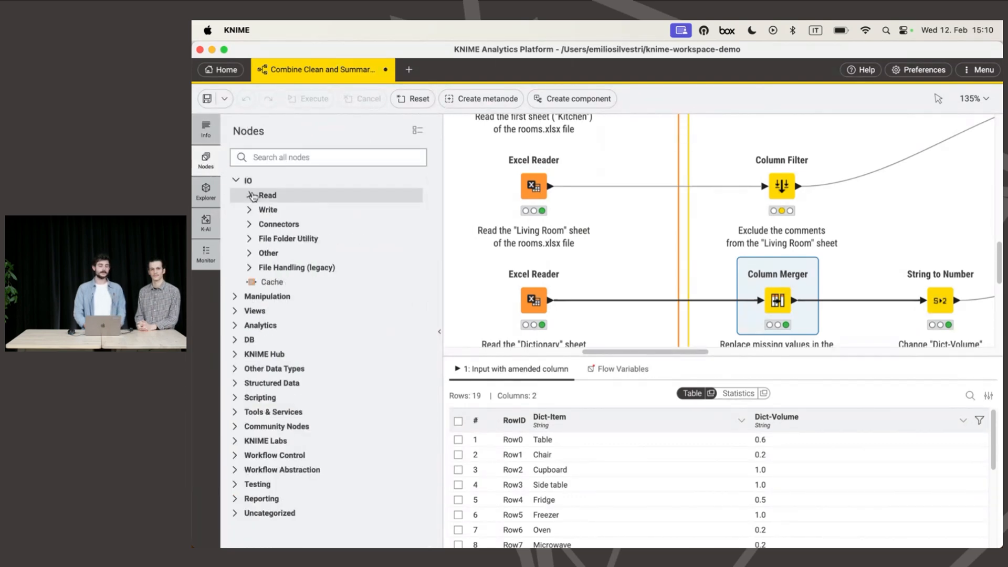
click(251, 196)
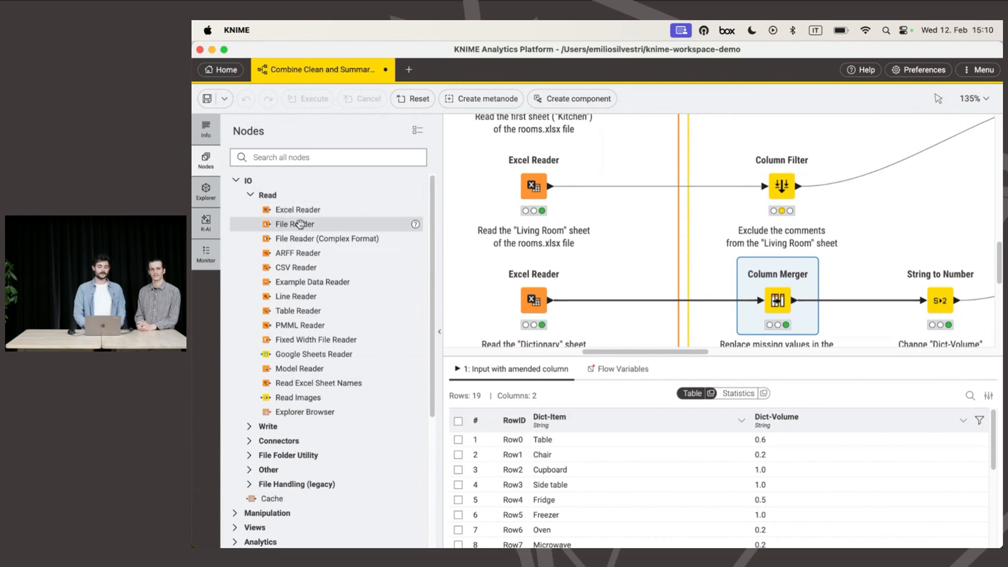
scroll(289, 341, down, 5)
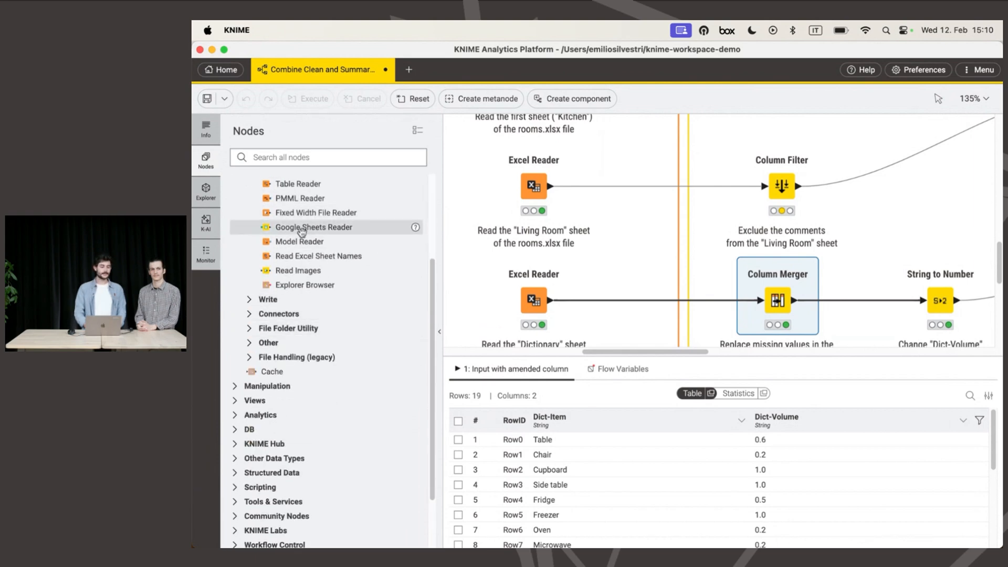
scroll(288, 226, up, 5)
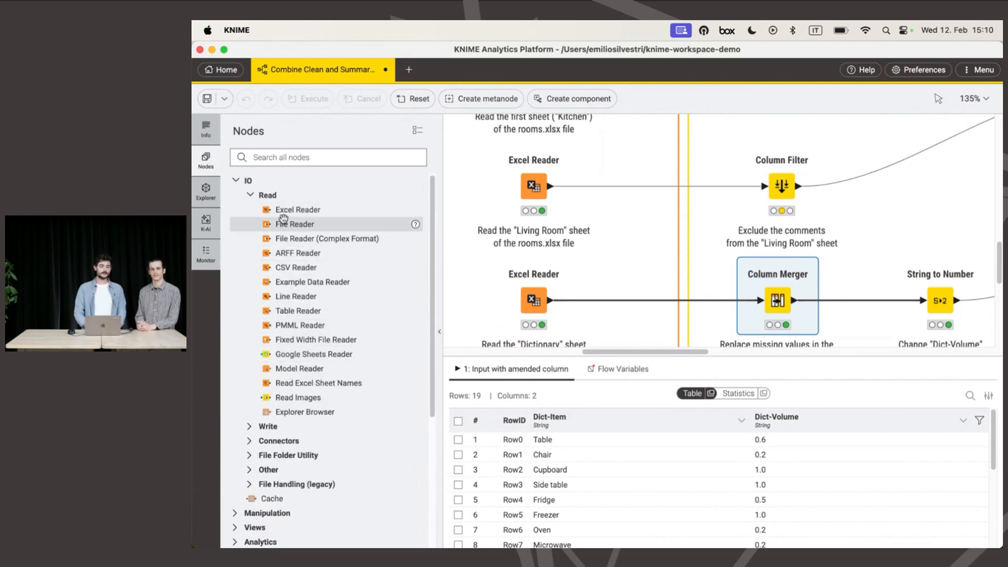
drag(273, 211, 906, 199)
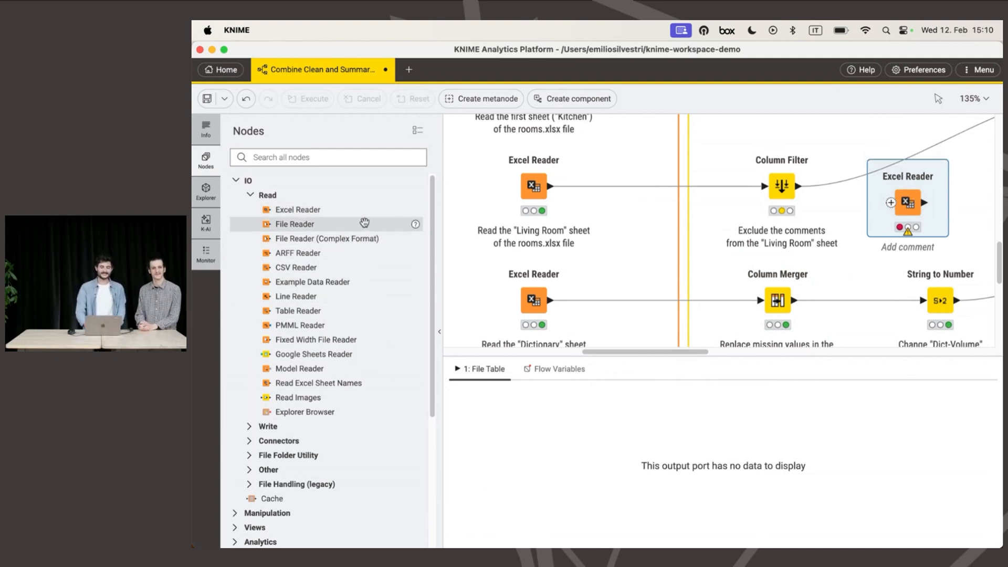
Step: Look through the available reader nodes and the other categories in the node repository
scroll(337, 344, down, 2)
scroll(337, 344, up, 2)
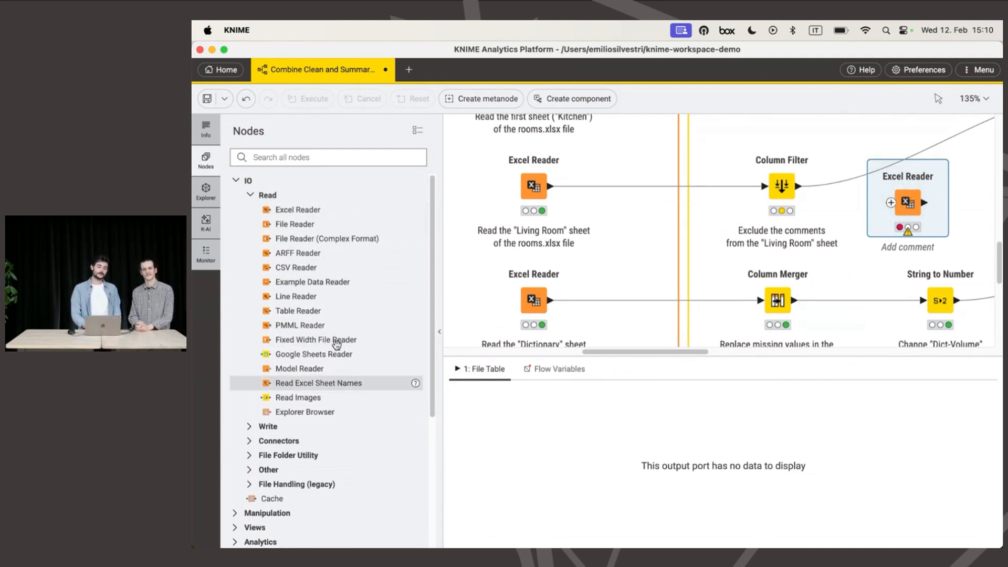
scroll(305, 346, down, 4)
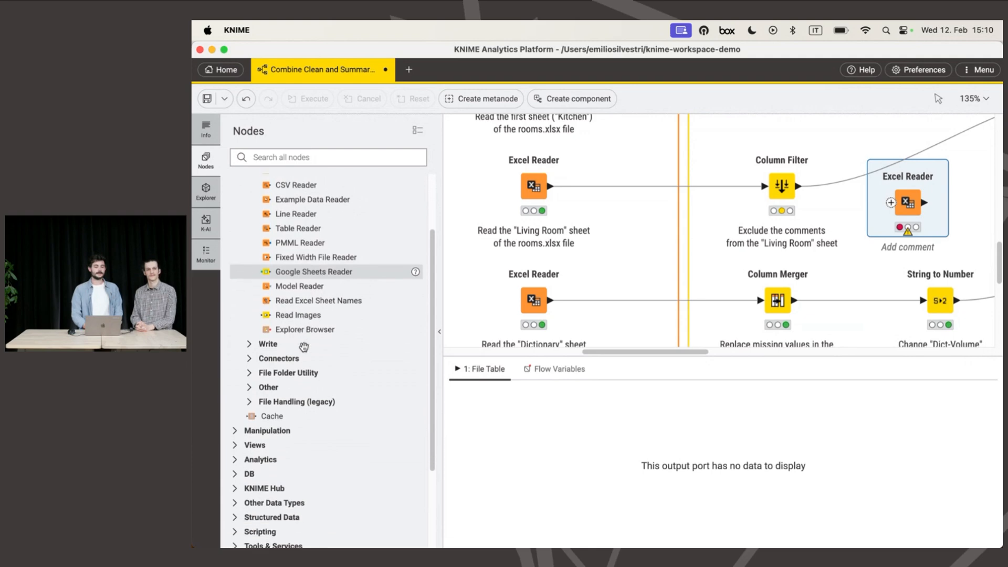
scroll(305, 349, up, 4)
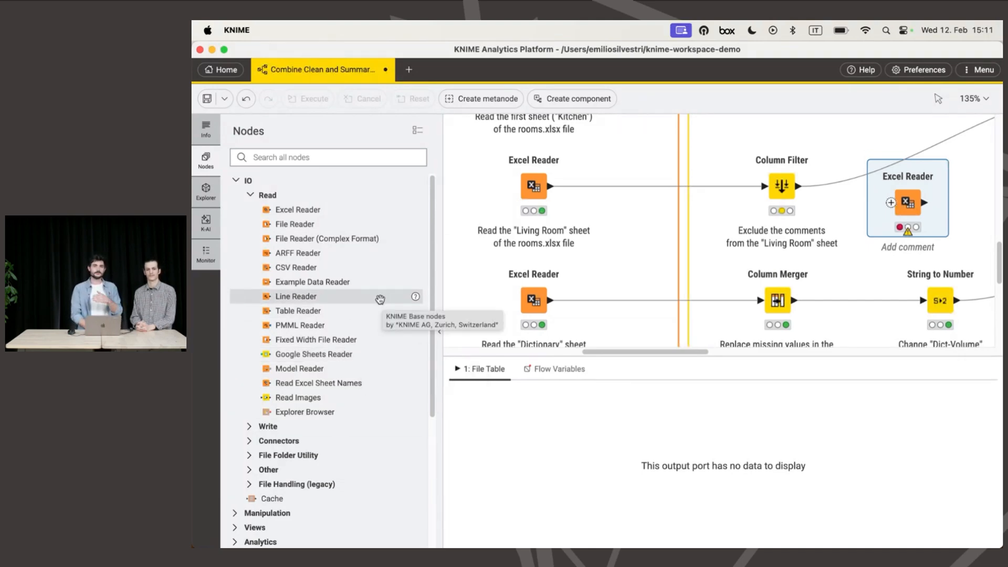
scroll(325, 357, down, 2)
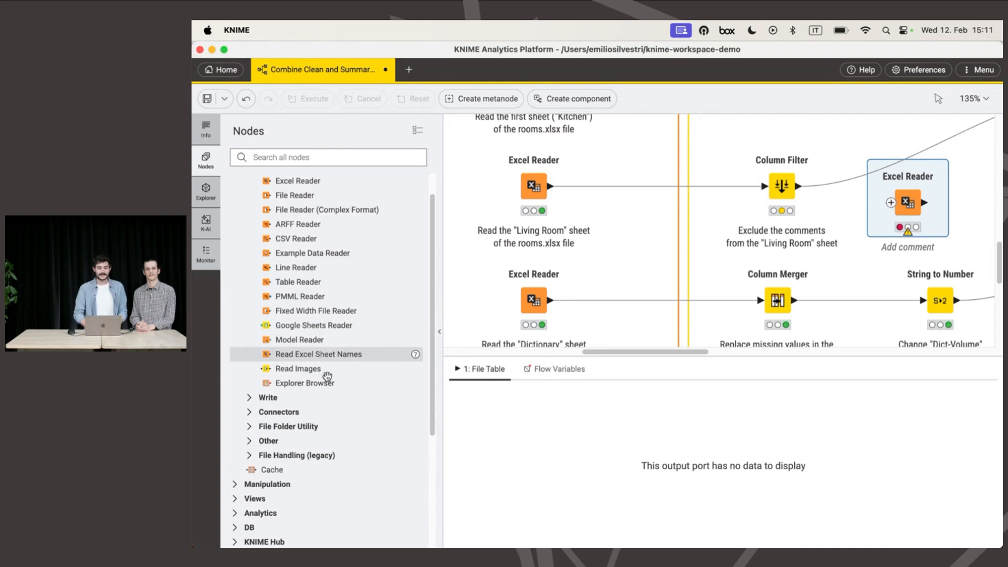
scroll(327, 377, up, 2)
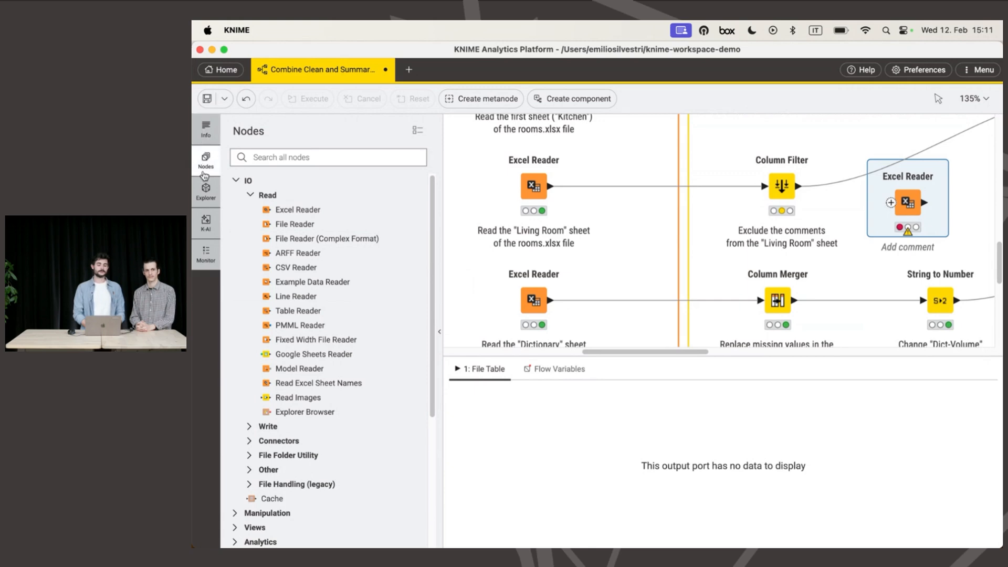
Step: Browse the local space from Example Workflows into Basic Examples, highlighting the "CountIf and SumIf" and "Data Blending" workflows
click(210, 201)
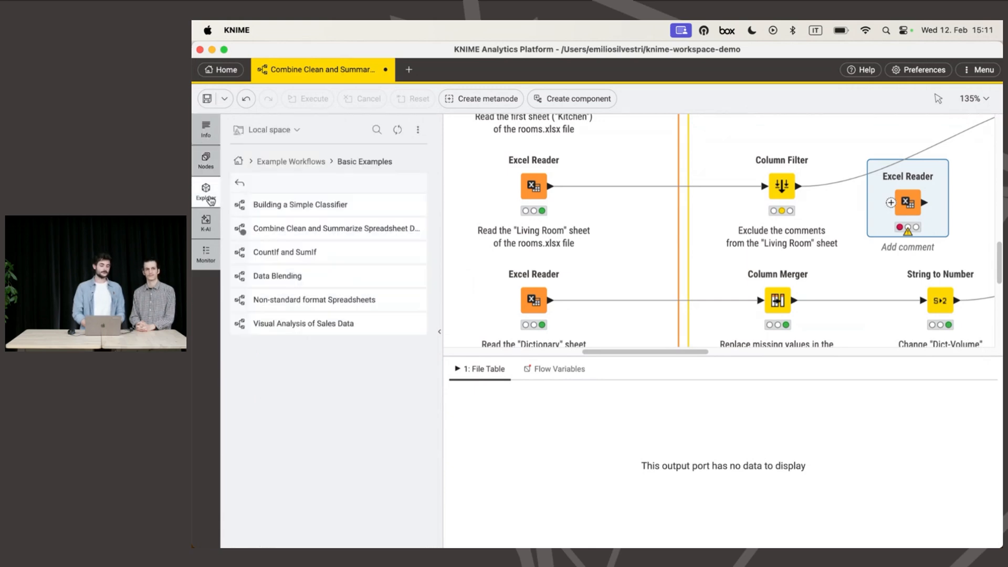
click(302, 184)
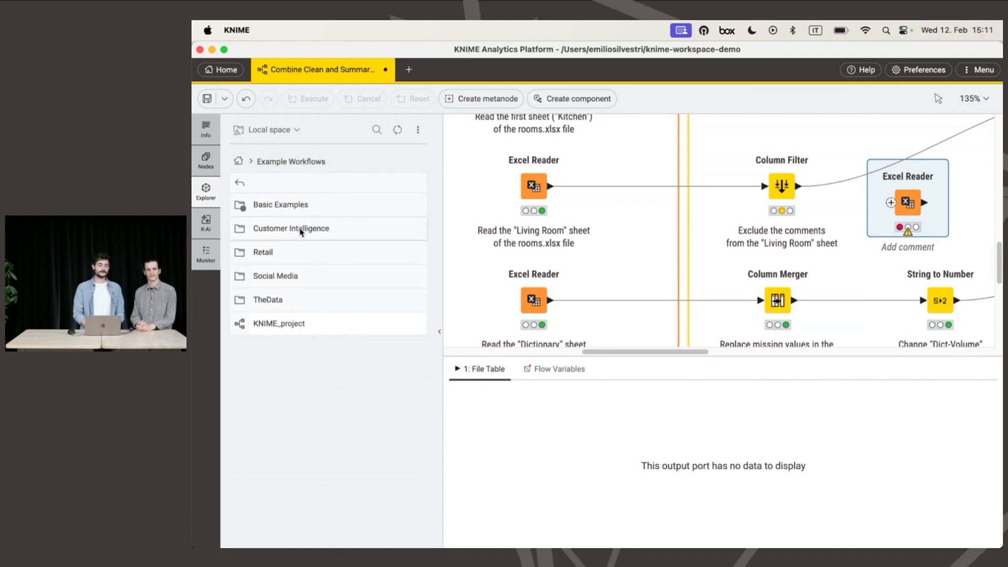
double_click(285, 205)
click(289, 252)
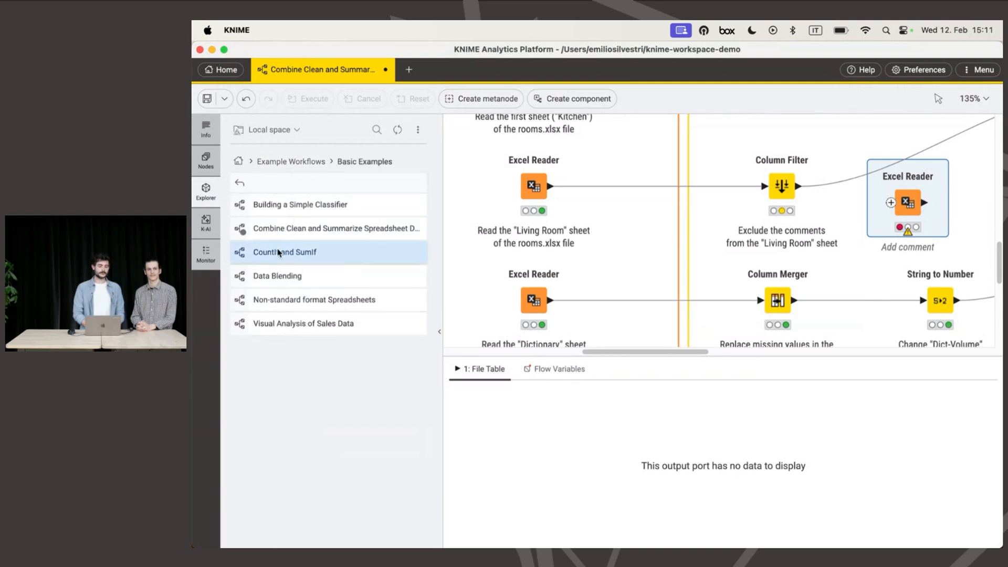
click(291, 277)
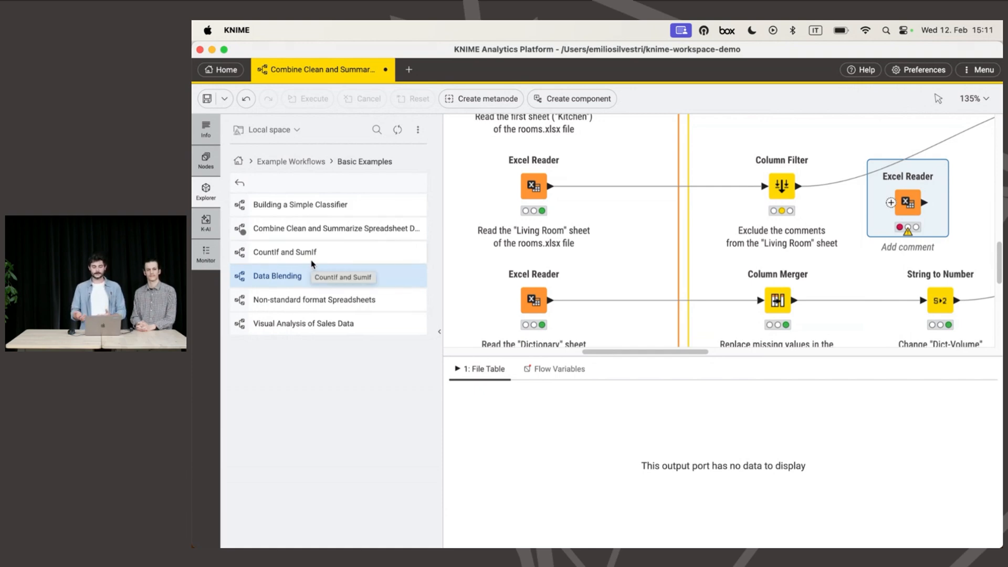
Step: Show the K-AI assistant in Q&A mode and read its greeting message
click(215, 225)
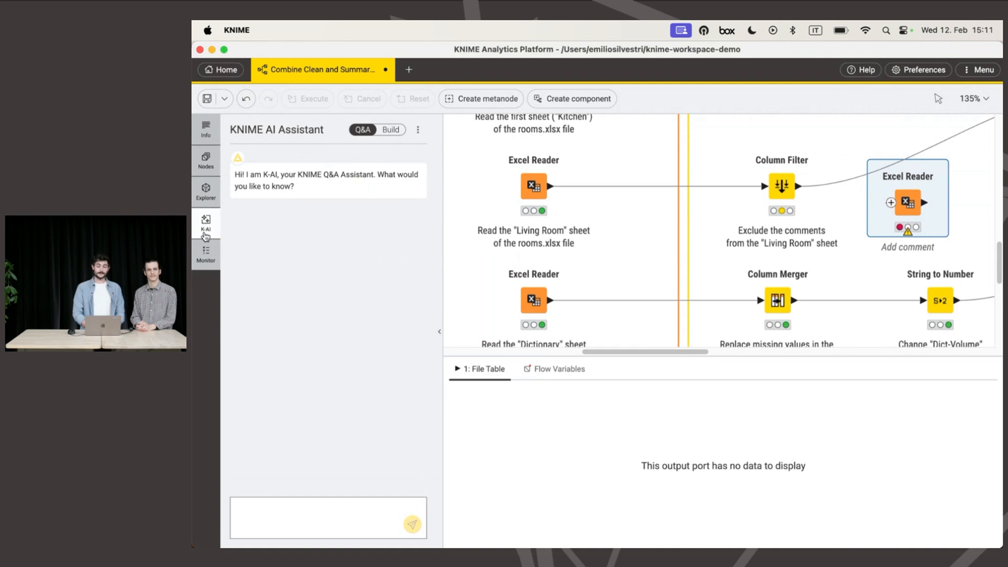
drag(297, 190, 258, 182)
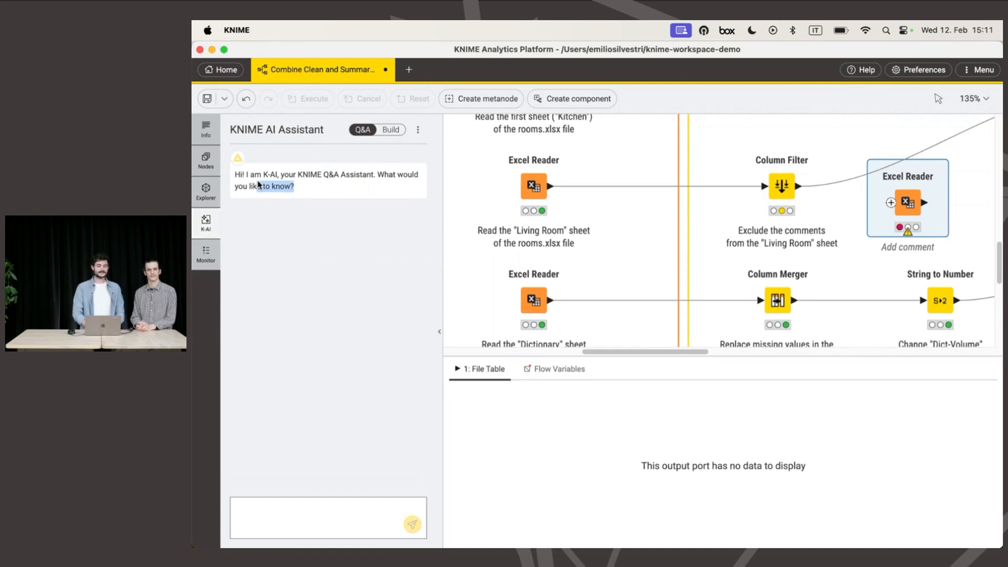
click(325, 194)
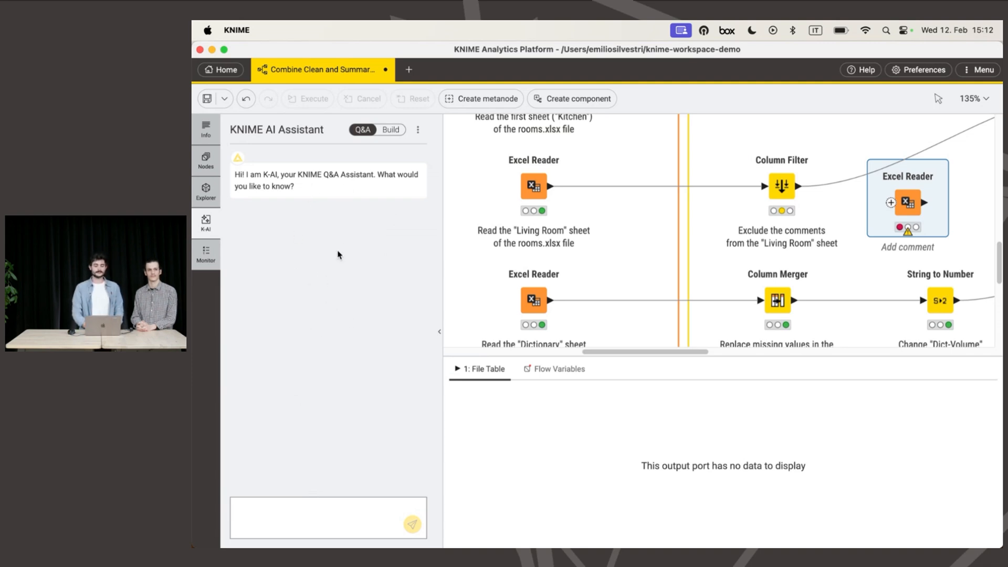
Step: Check the workflow monitor for node warnings and execute the Column Filter node
click(211, 263)
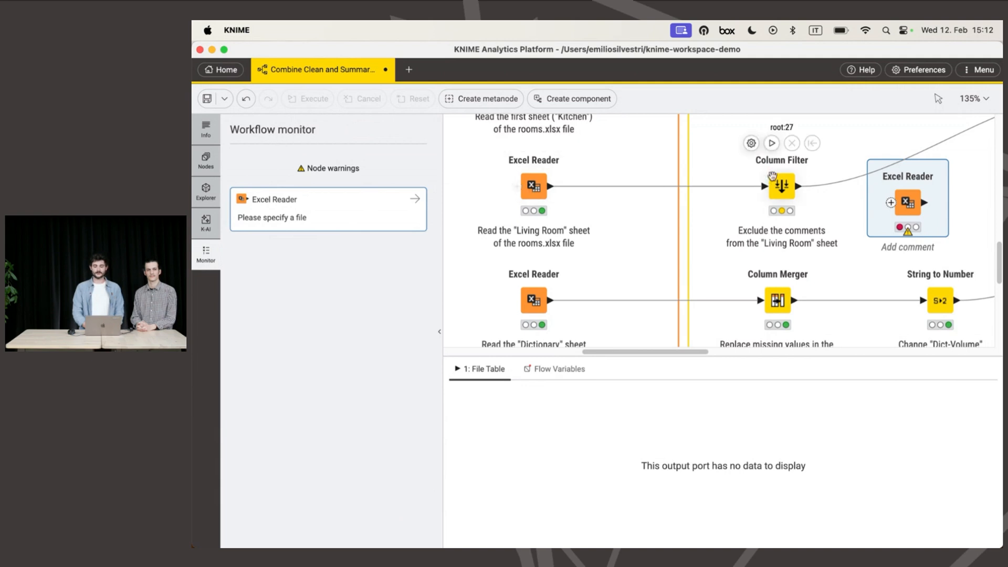
click(773, 145)
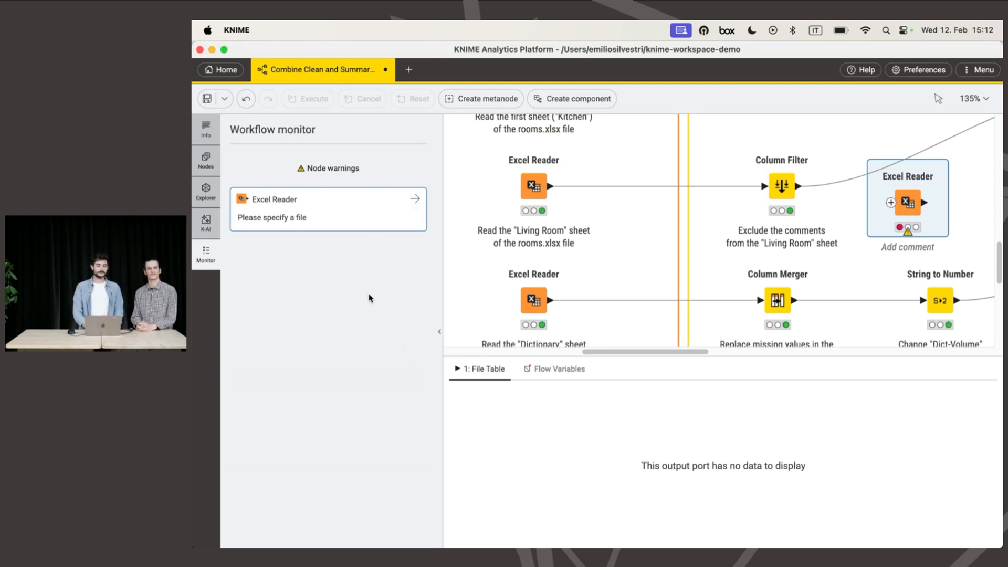
Step: Create a new workflow named "Demo 101"
click(409, 72)
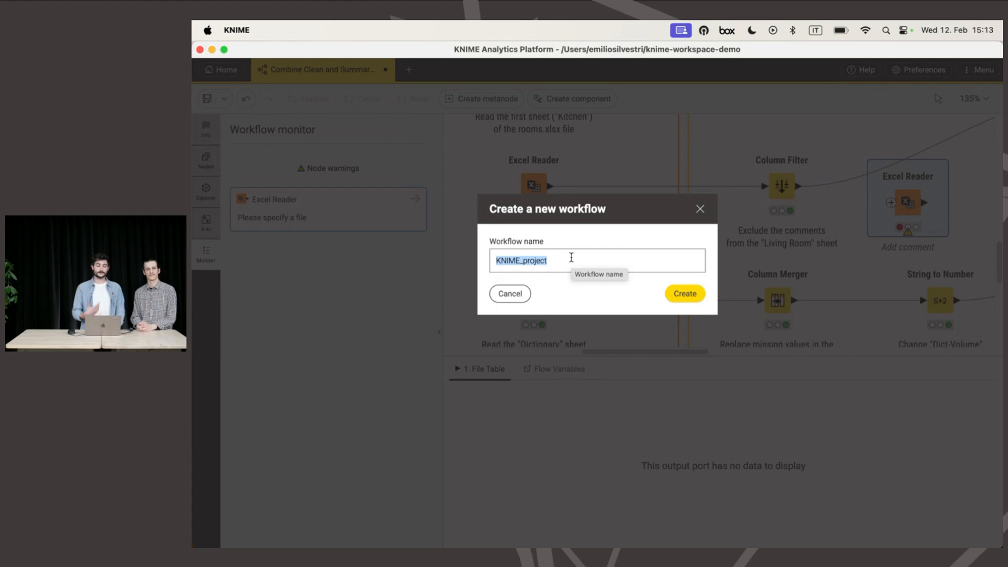
text(Demo)
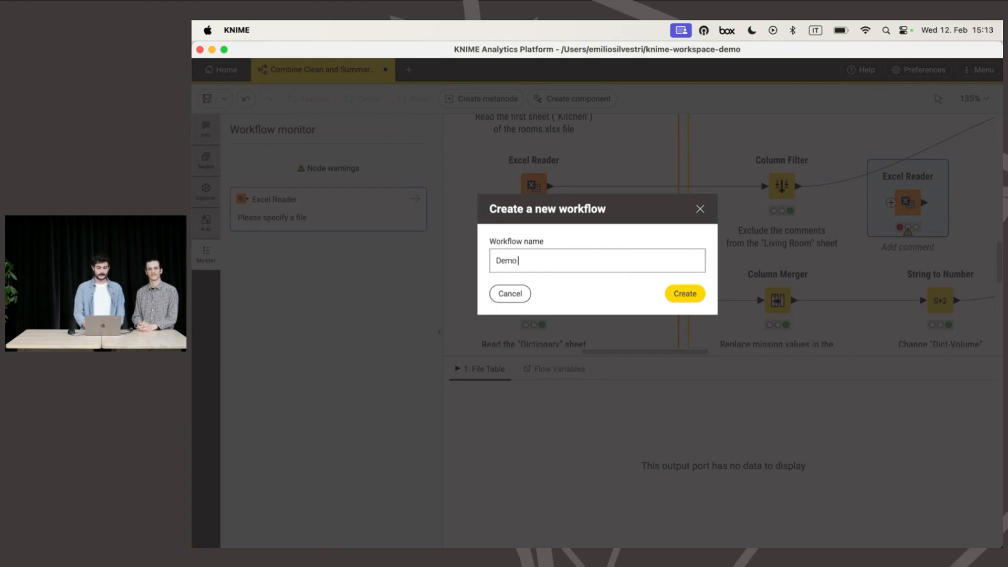
text( 101)
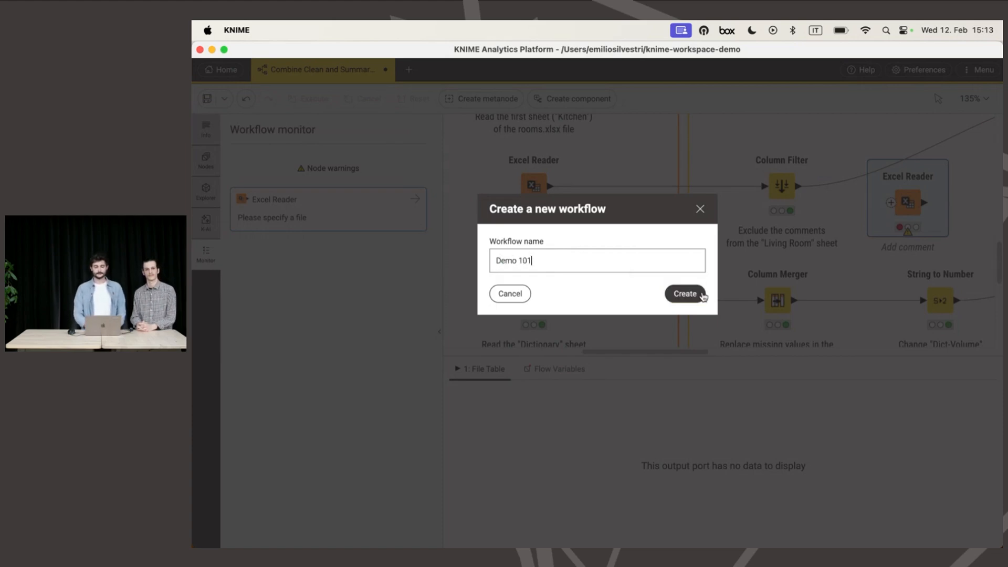
click(684, 295)
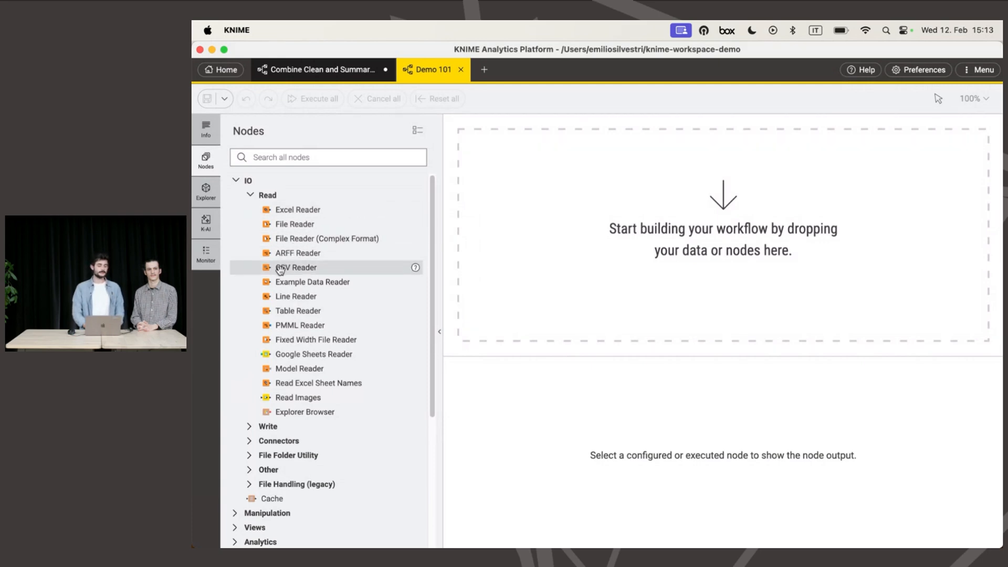
Step: Add a CSV Reader node to the empty canvas of the Demo 101 workflow
drag(281, 270, 573, 231)
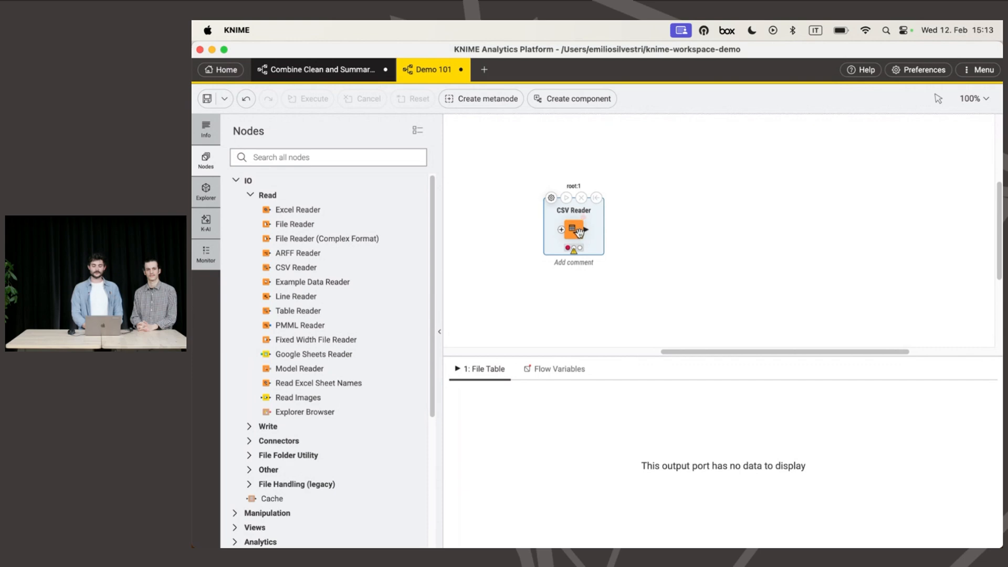
mouse_move(553, 203)
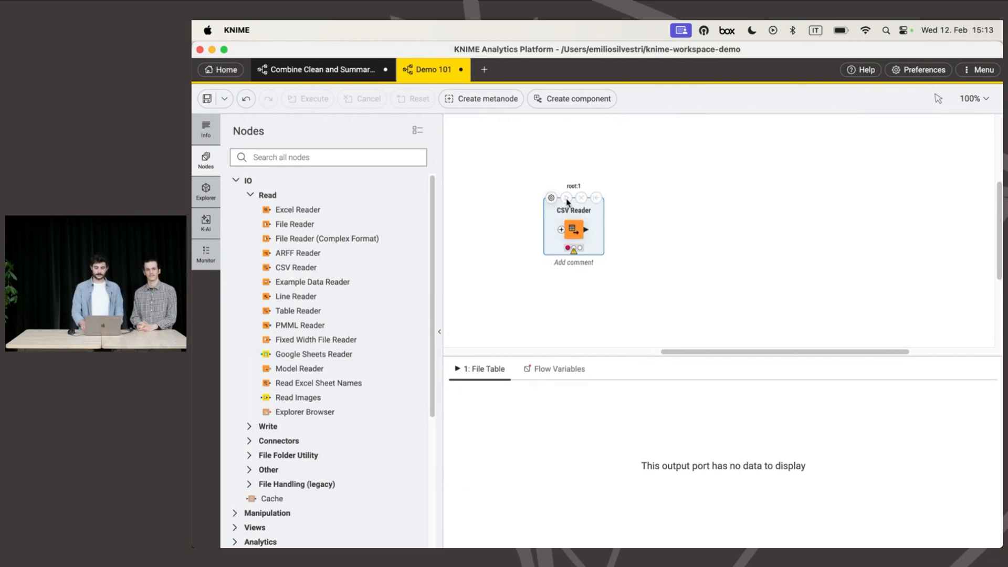
scroll(567, 202, up, 3)
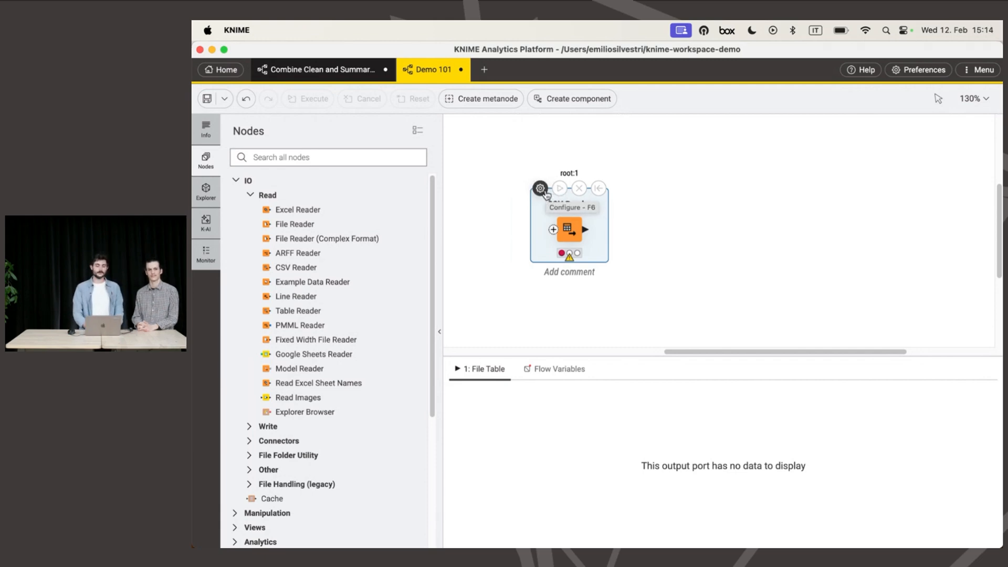
Step: Configure the CSV Reader to read athletes.csv from the local file system, in the 101 webinar folder under Documents
click(541, 189)
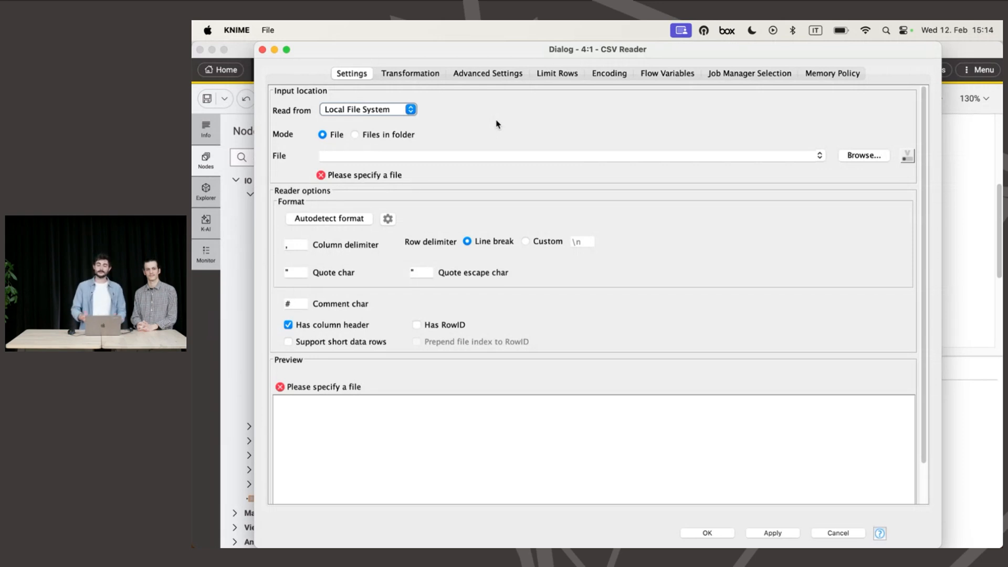
click(370, 111)
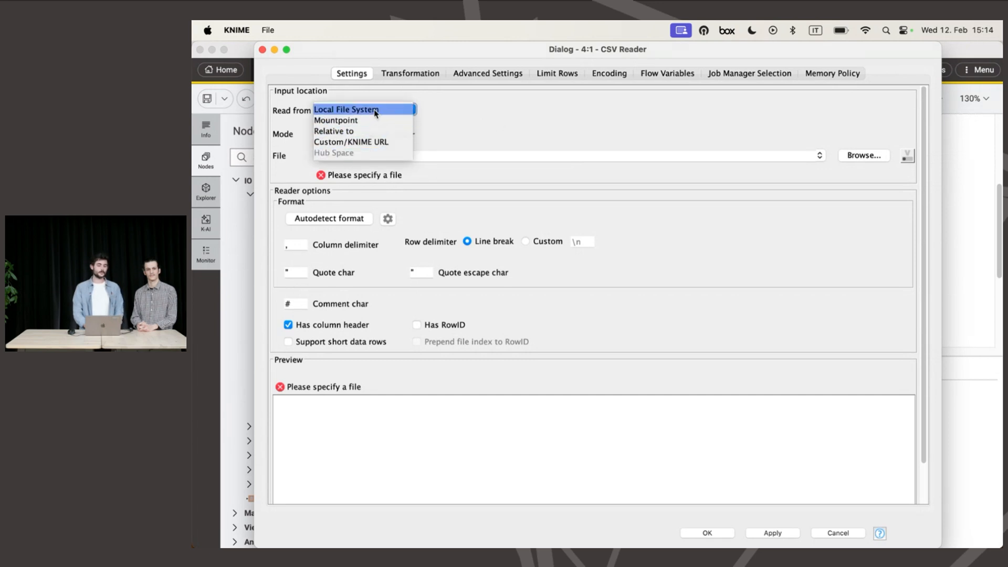
click(383, 112)
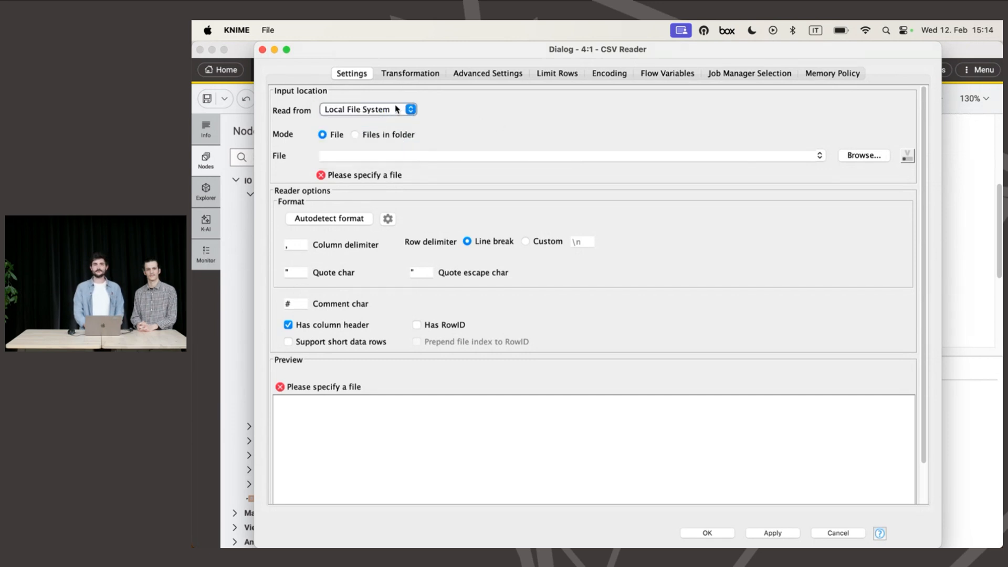
click(613, 156)
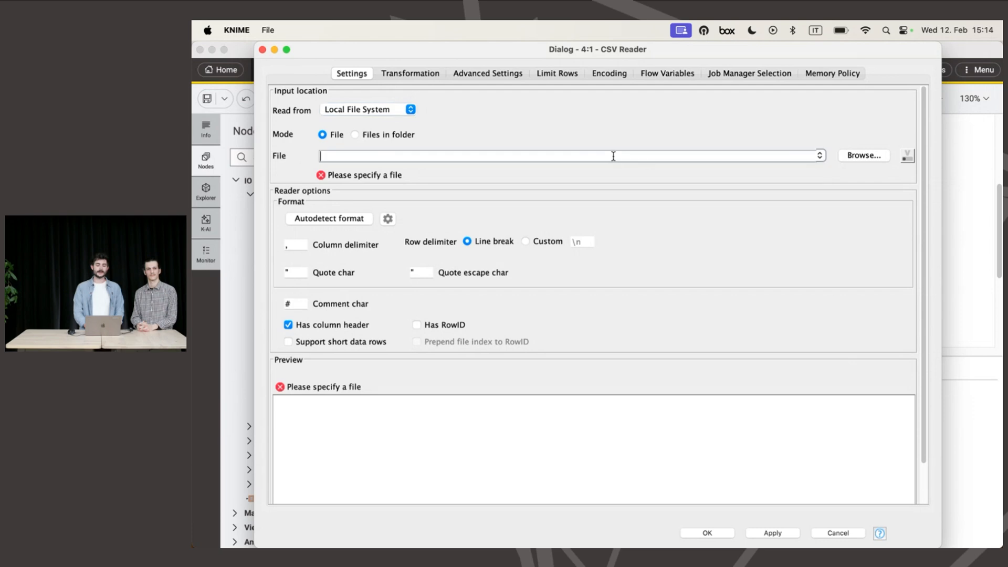
click(863, 155)
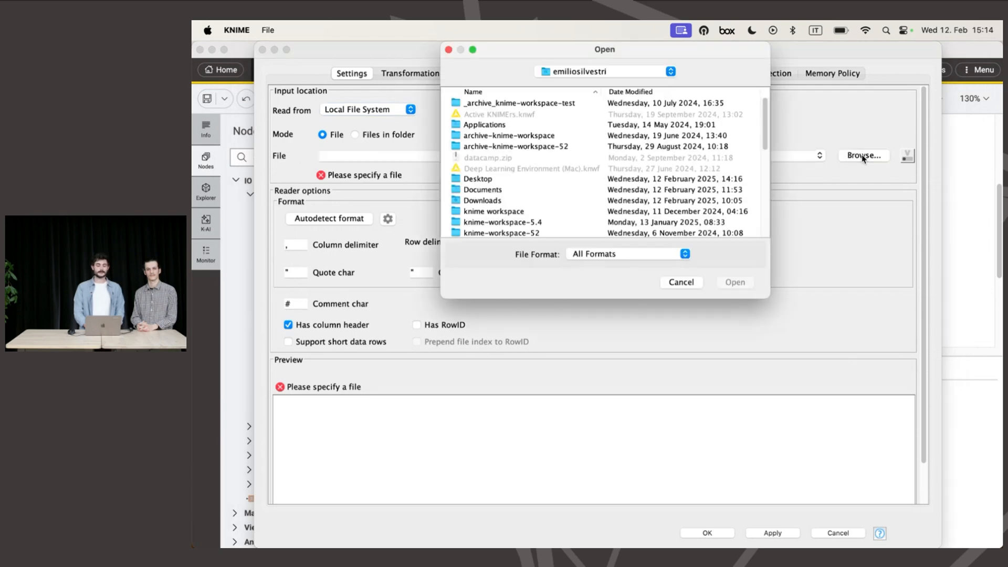
double_click(483, 193)
double_click(500, 105)
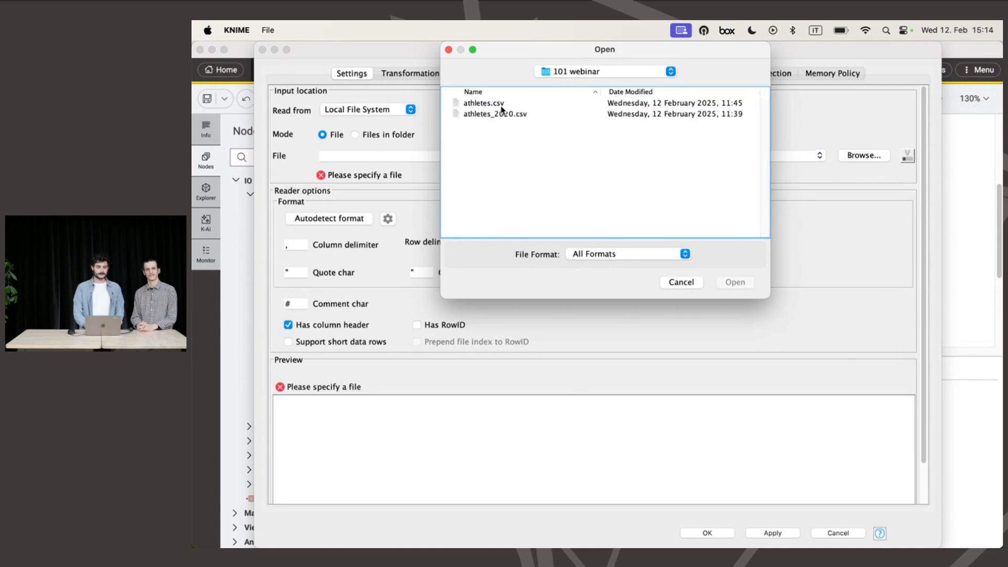
click(493, 103)
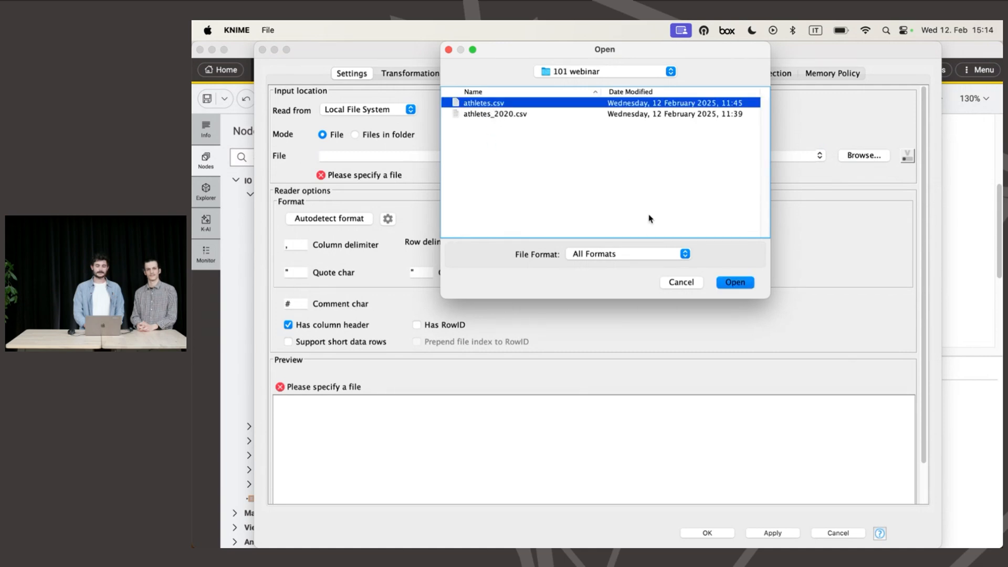
click(735, 284)
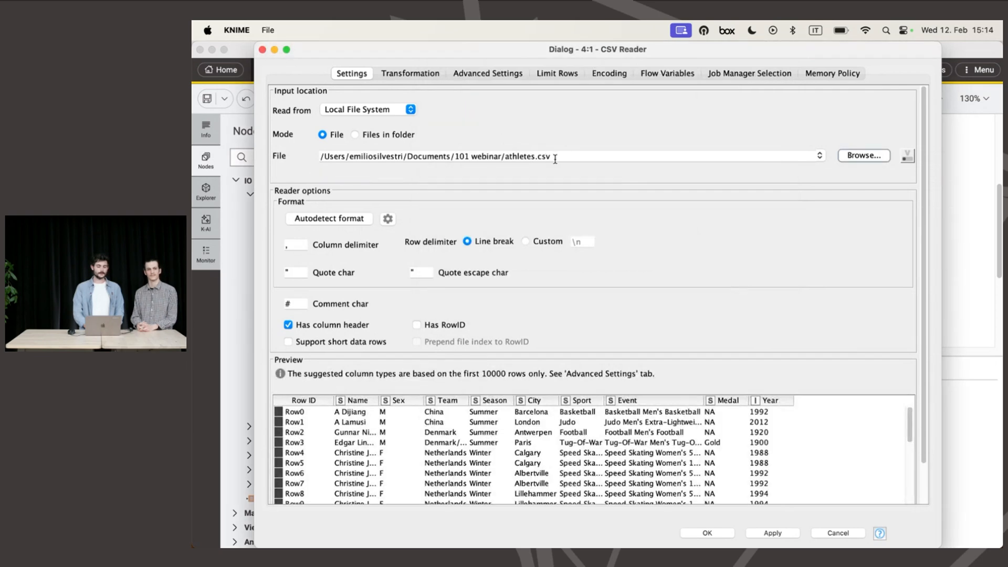
Step: Review the file path and the data preview of athletes.csv, and accept the CSV Reader settings
drag(569, 156, 317, 155)
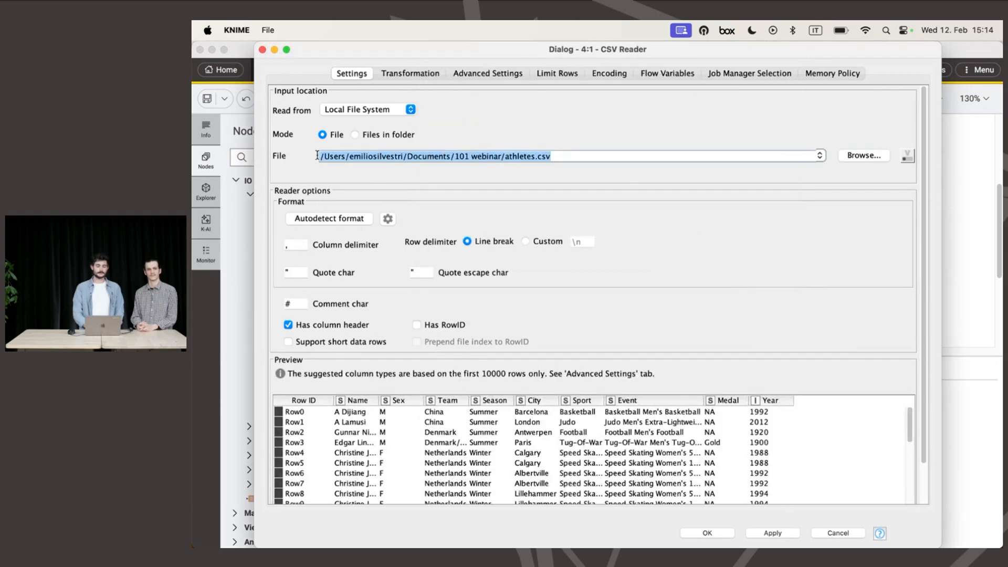
click(621, 149)
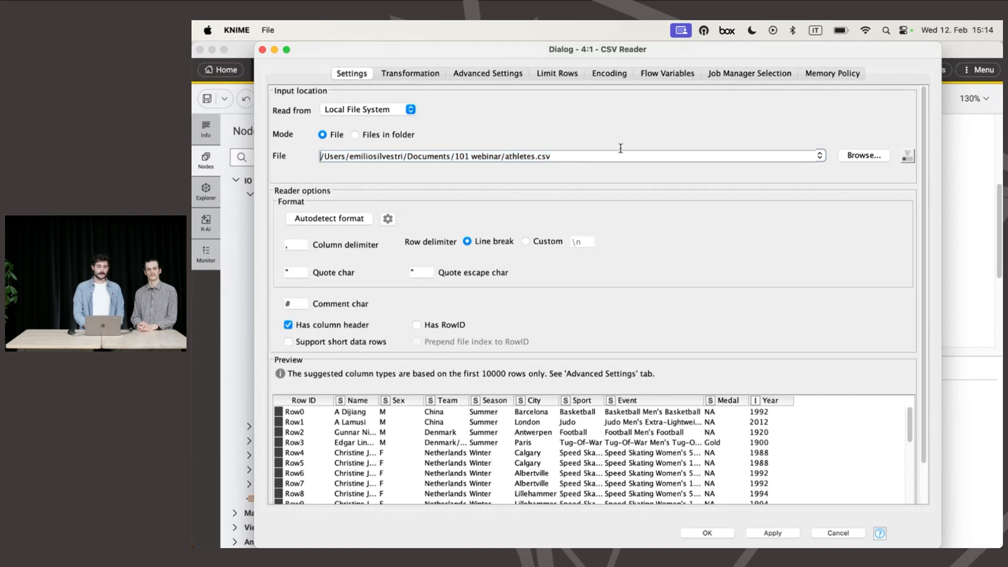
scroll(473, 446, down, 5)
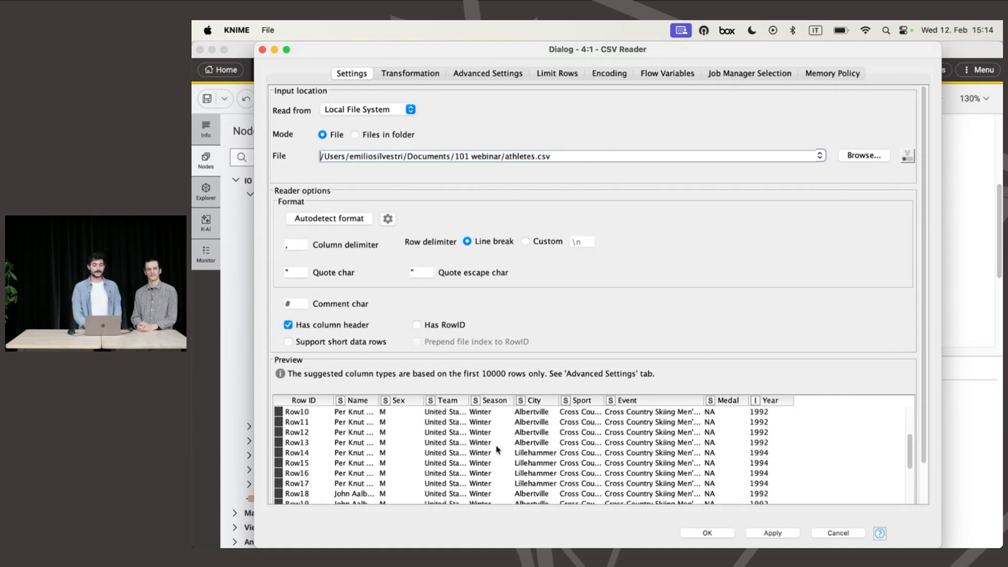
scroll(493, 449, up, 5)
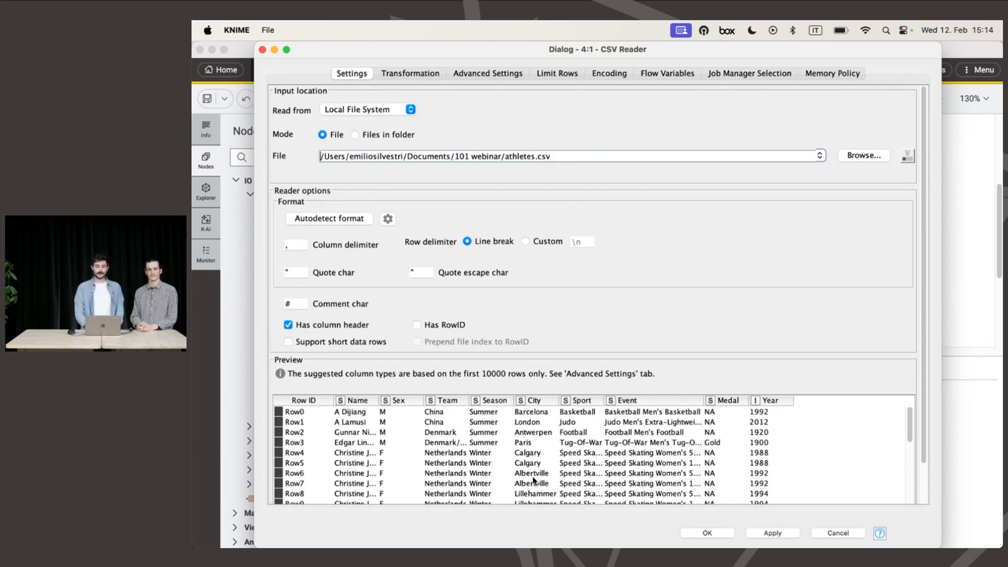
scroll(532, 476, down, 10)
scroll(687, 445, up, 10)
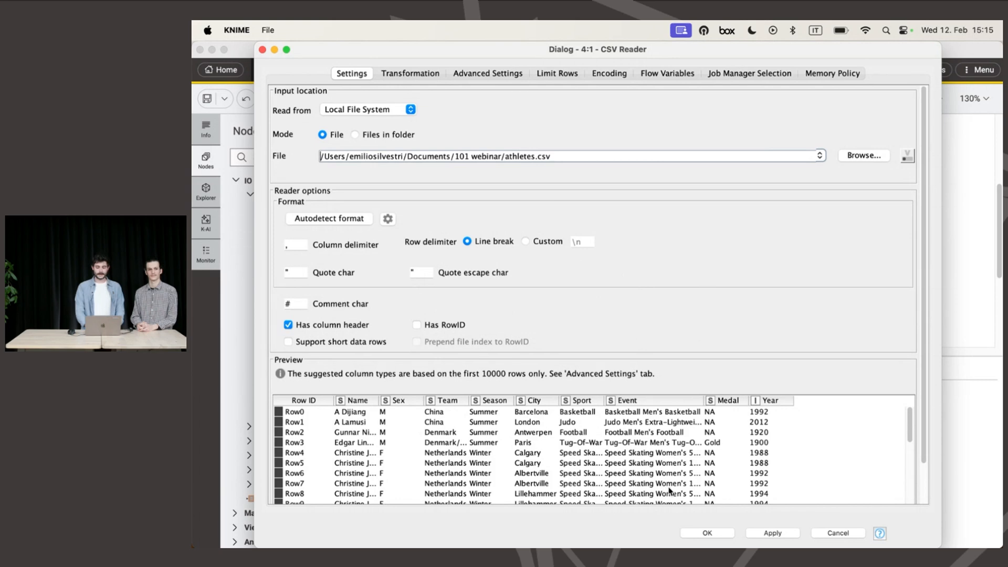
click(720, 534)
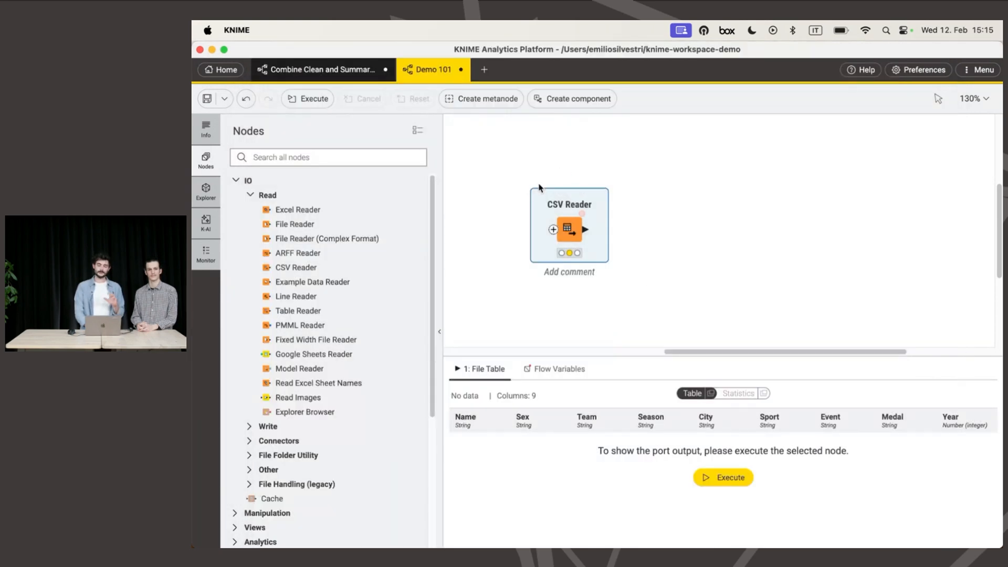
Step: Execute the configured CSV Reader node on the Demo 101 canvas
mouse_move(550, 208)
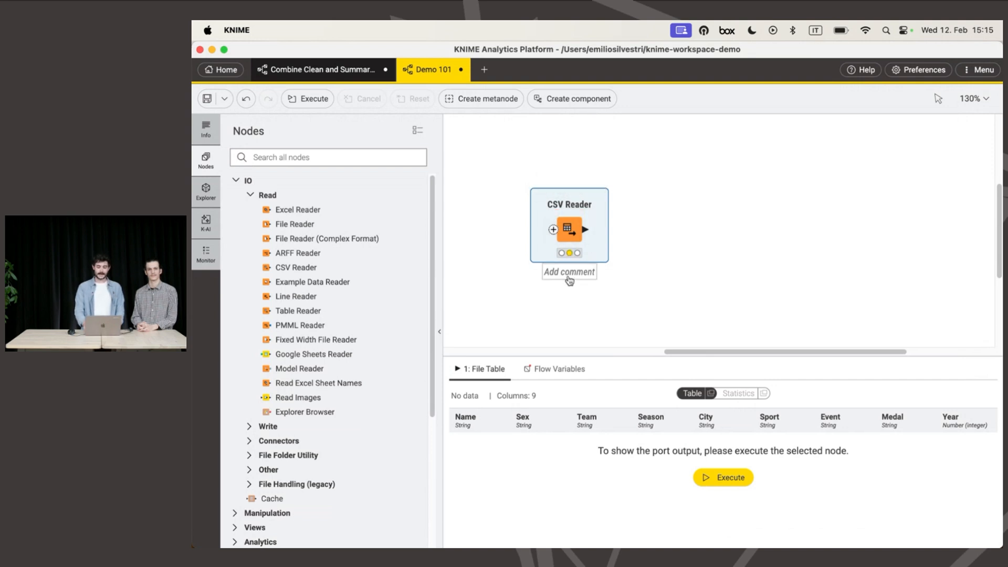
scroll(569, 281, up, 3)
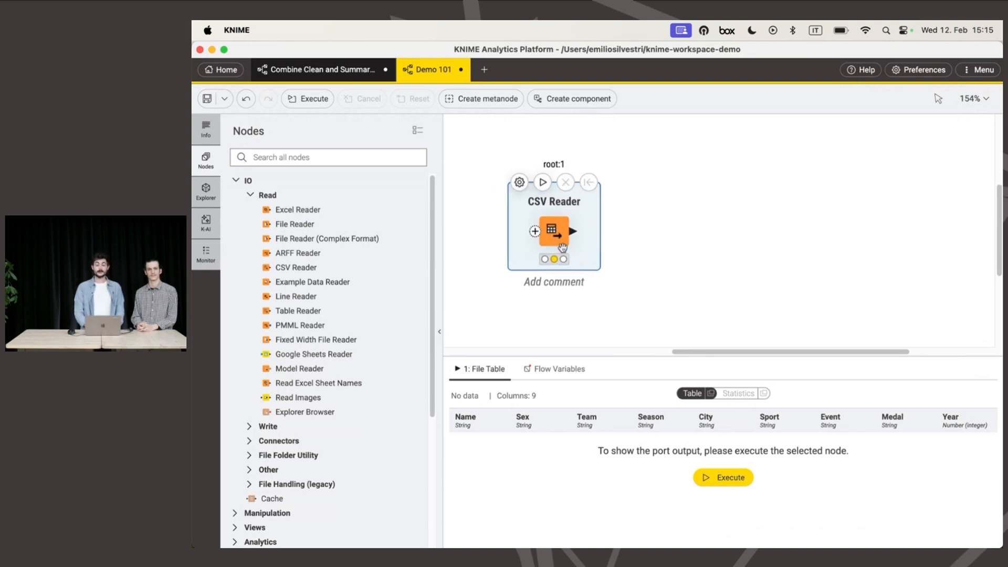
click(543, 184)
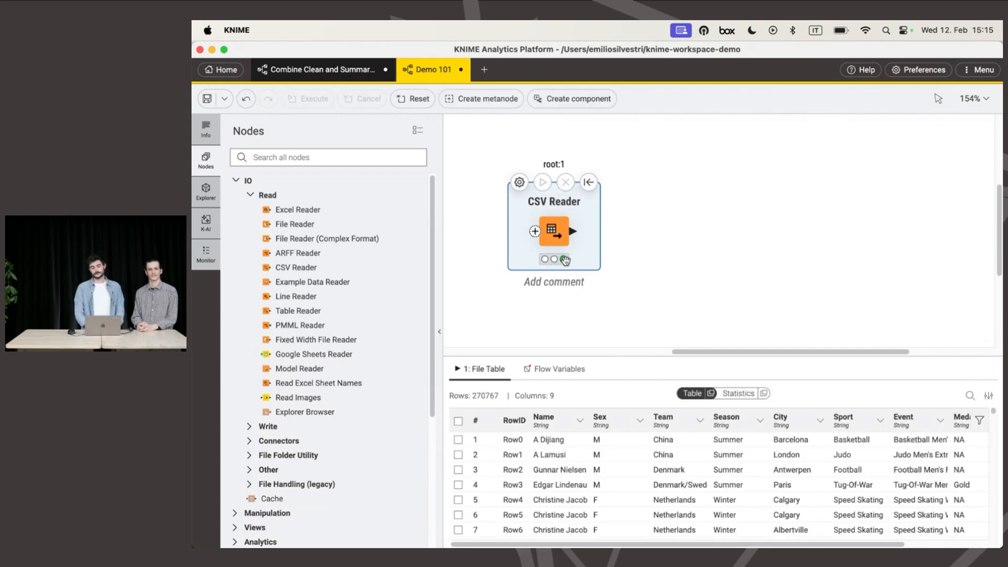
Step: Examine the CSV Reader's output table across all columns from Name to Year, including the Medal values in further rows
scroll(761, 504, right, 3)
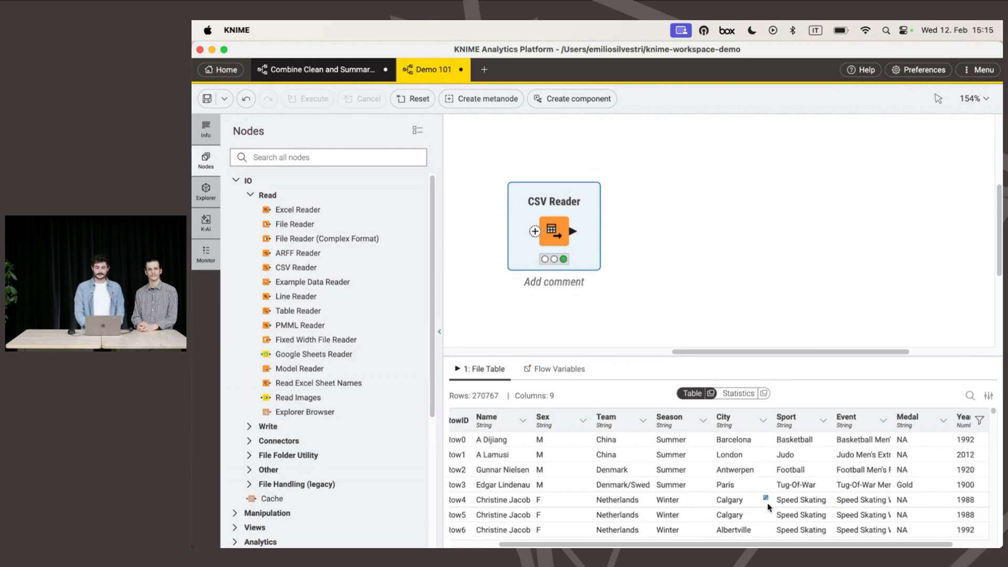
scroll(751, 510, left, 3)
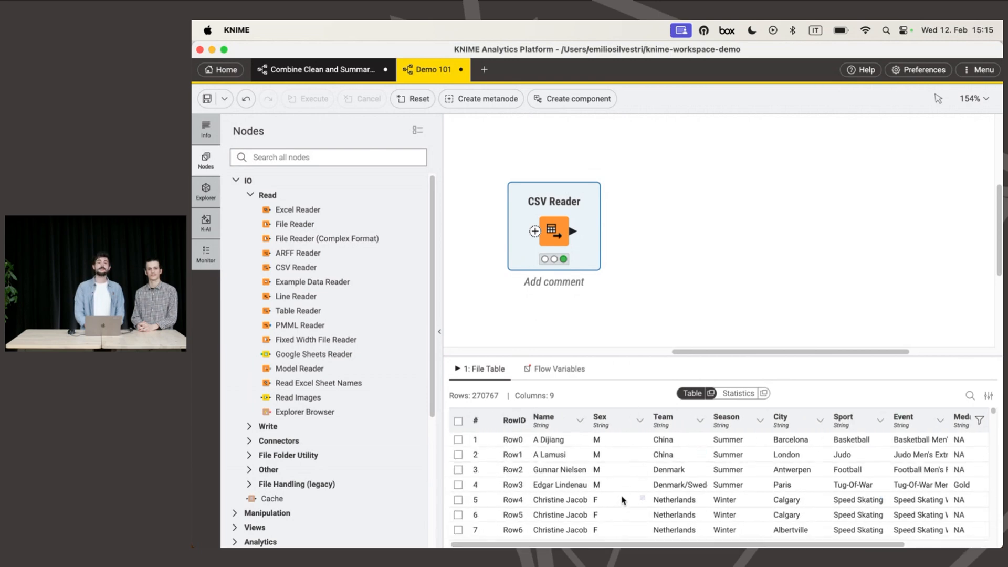
scroll(641, 506, right, 1)
scroll(640, 506, left, 1)
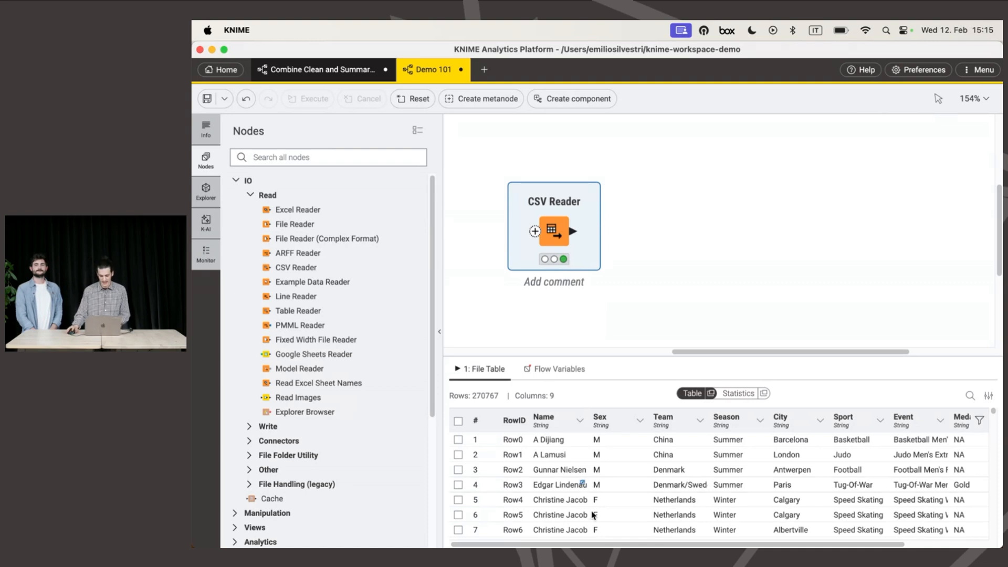
mouse_move(597, 545)
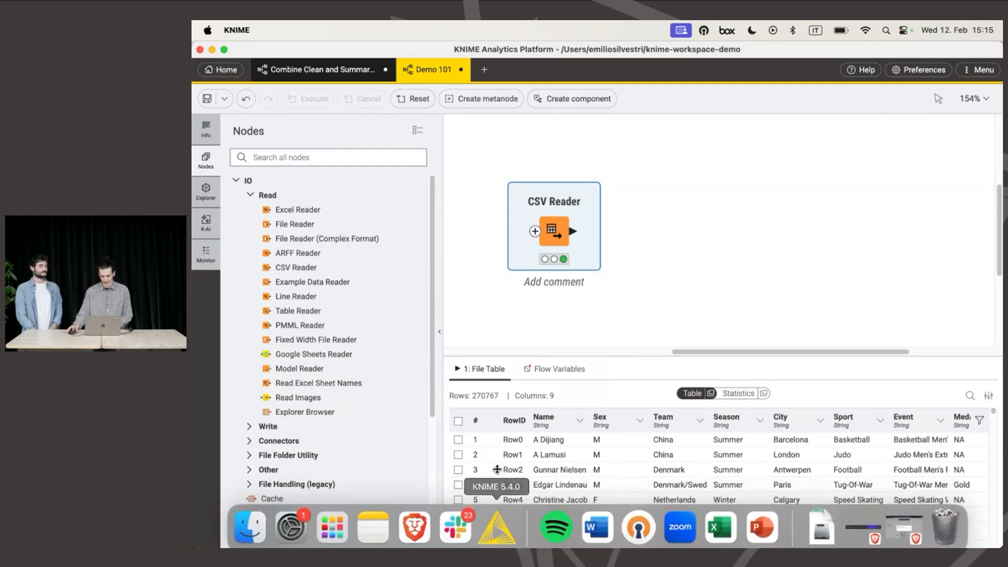
scroll(567, 475, right, 4)
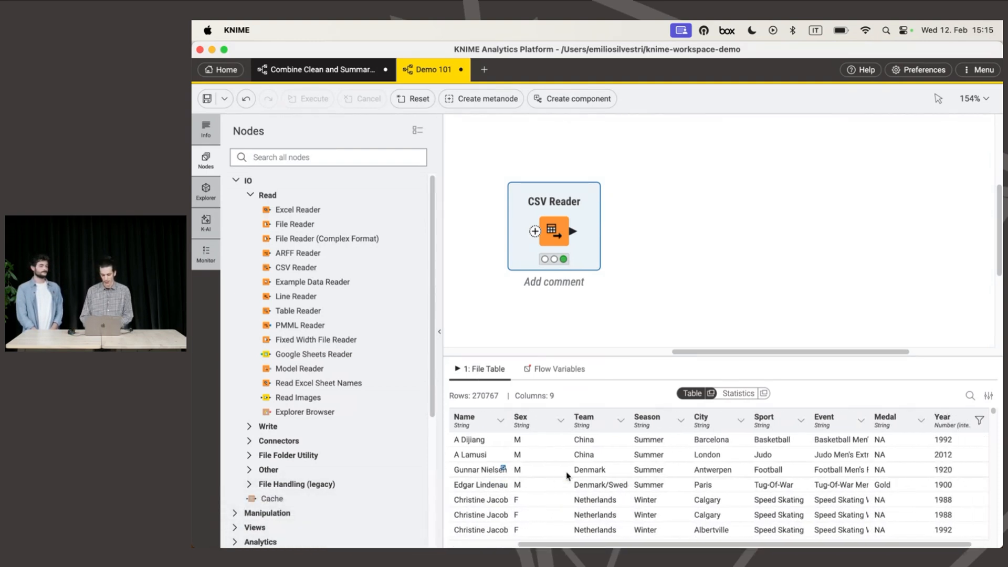
scroll(567, 475, left, 5)
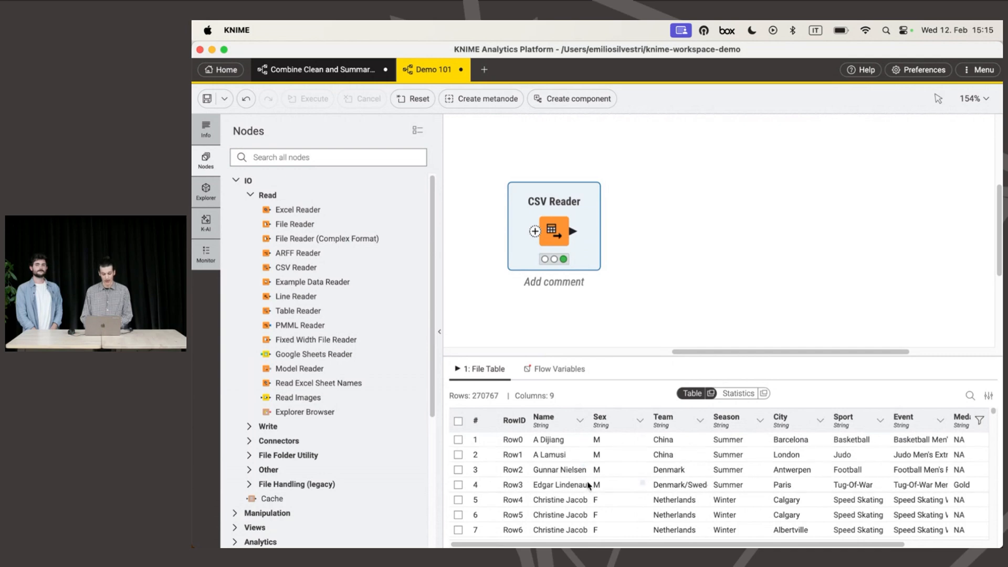
scroll(802, 475, right, 2)
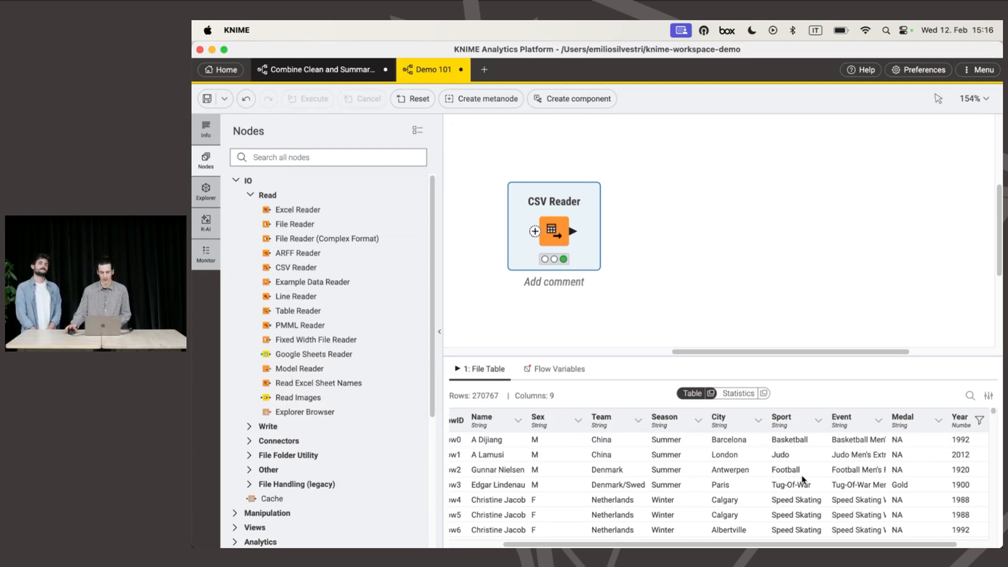
drag(690, 545, 721, 546)
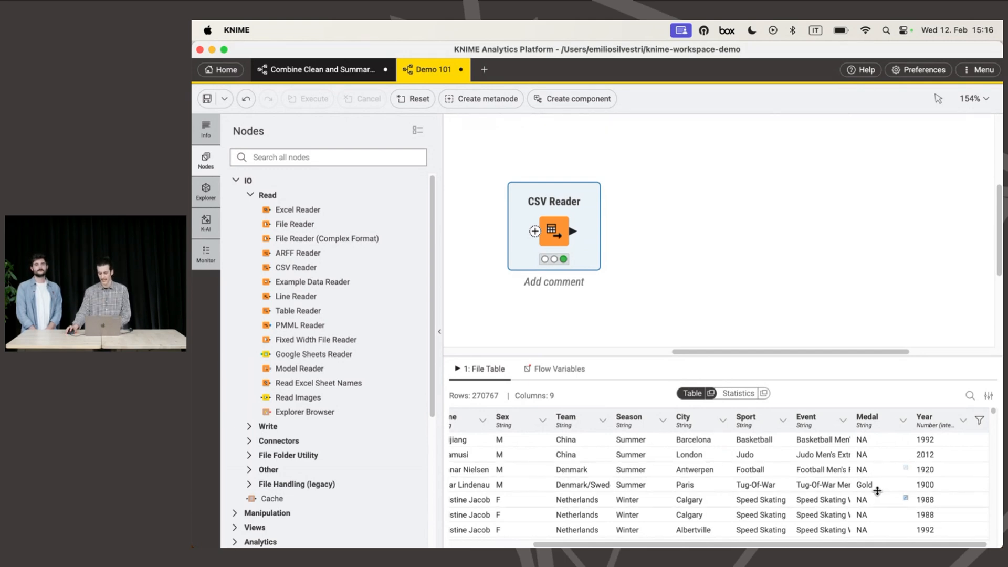
scroll(880, 486, down, 10)
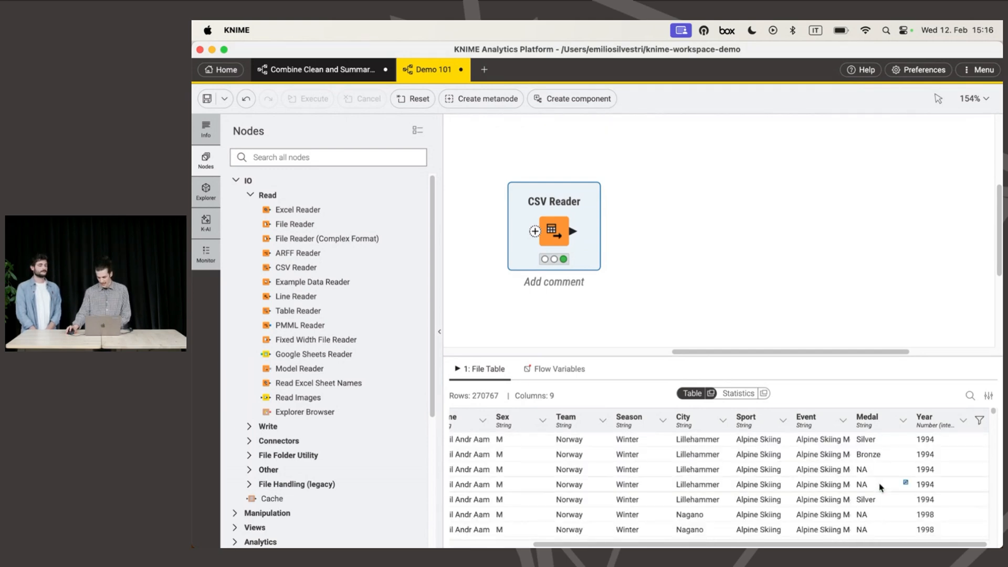
scroll(881, 459, up, 3)
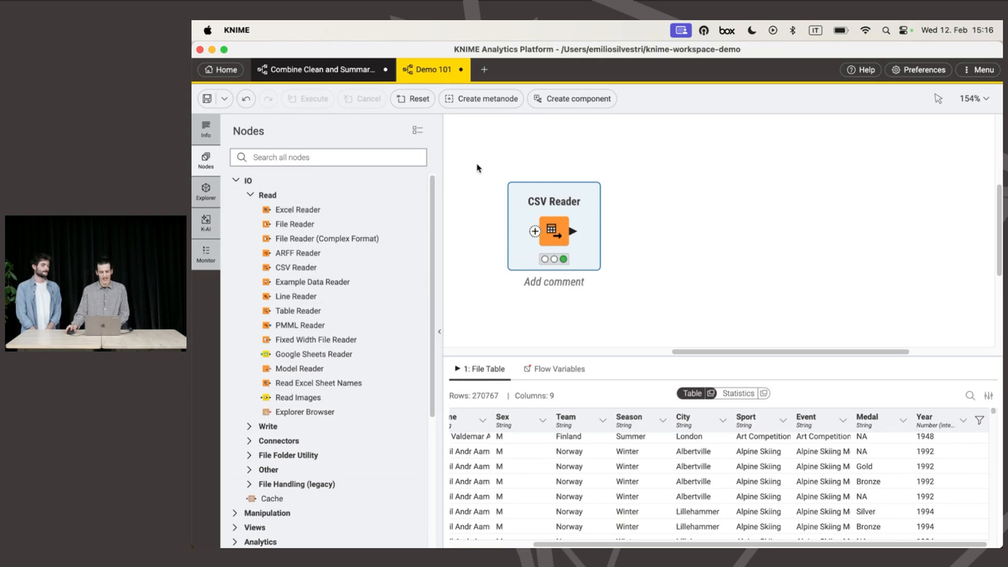
Step: Search the nodes for "filter", add a Row Filter beside the CSV Reader and connect the reader's output to it
click(354, 149)
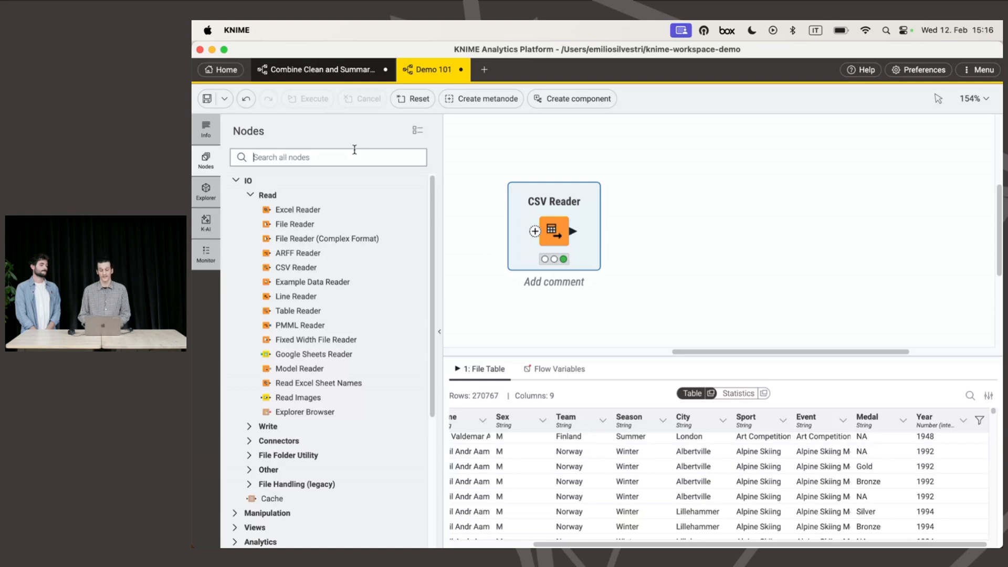
text(filter)
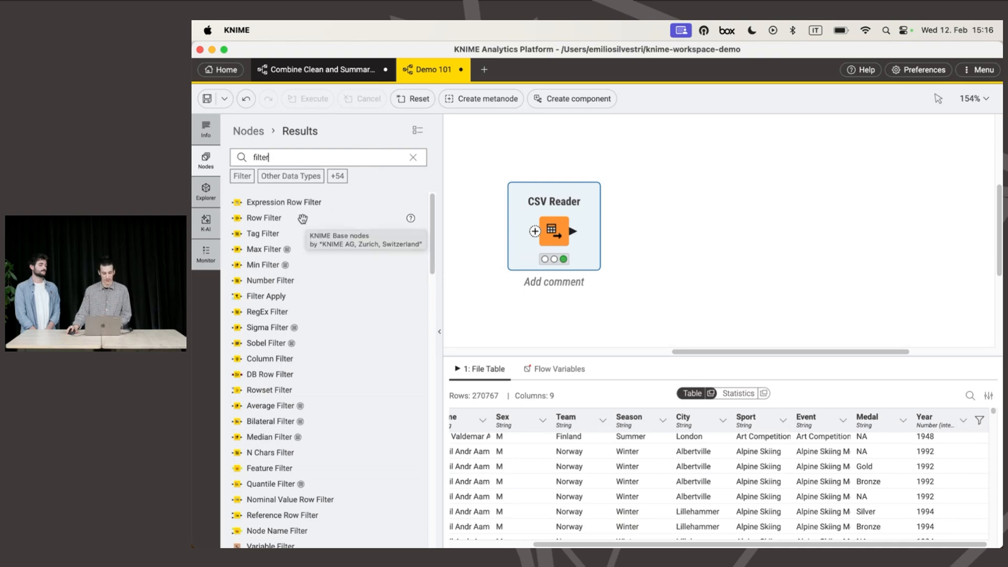
drag(278, 219, 671, 231)
click(639, 292)
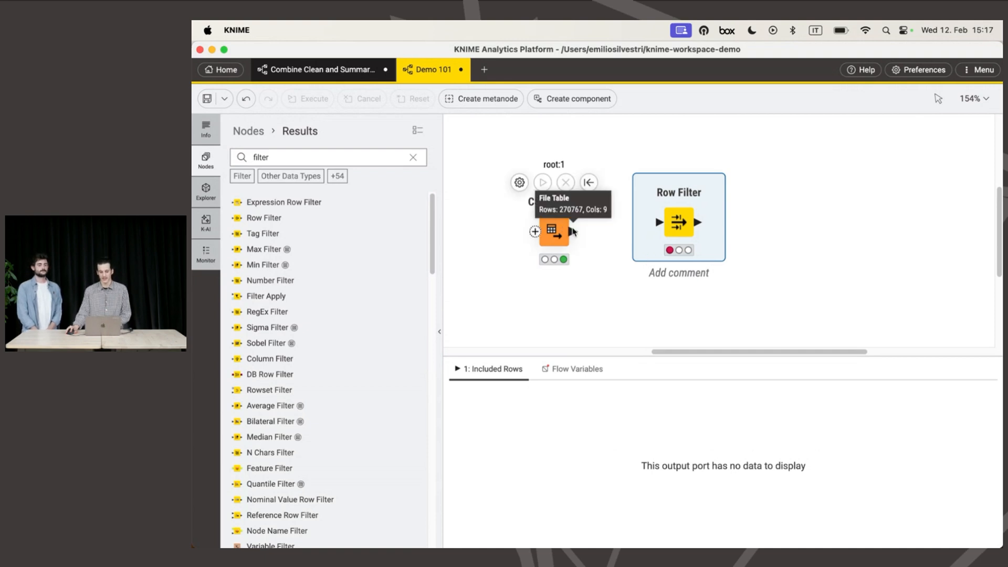
drag(573, 231, 680, 225)
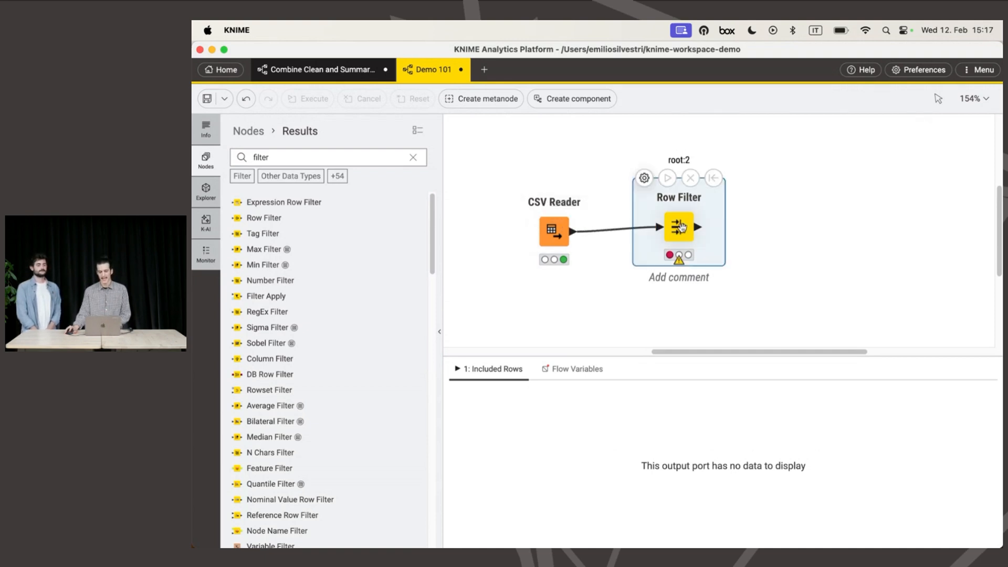
Step: Open the Row Filter's configuration and add a filter criterion on the Medal column
click(645, 179)
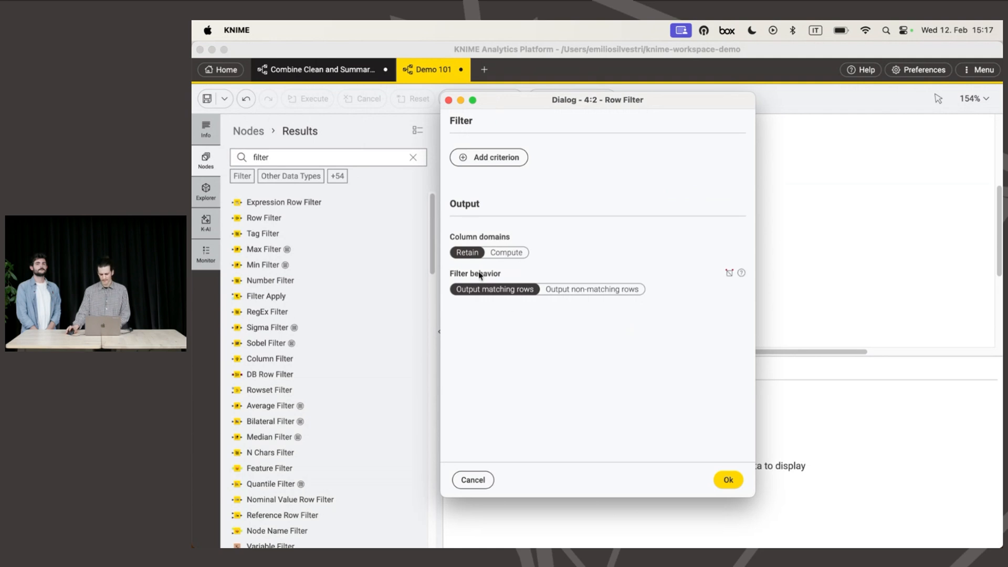
click(511, 167)
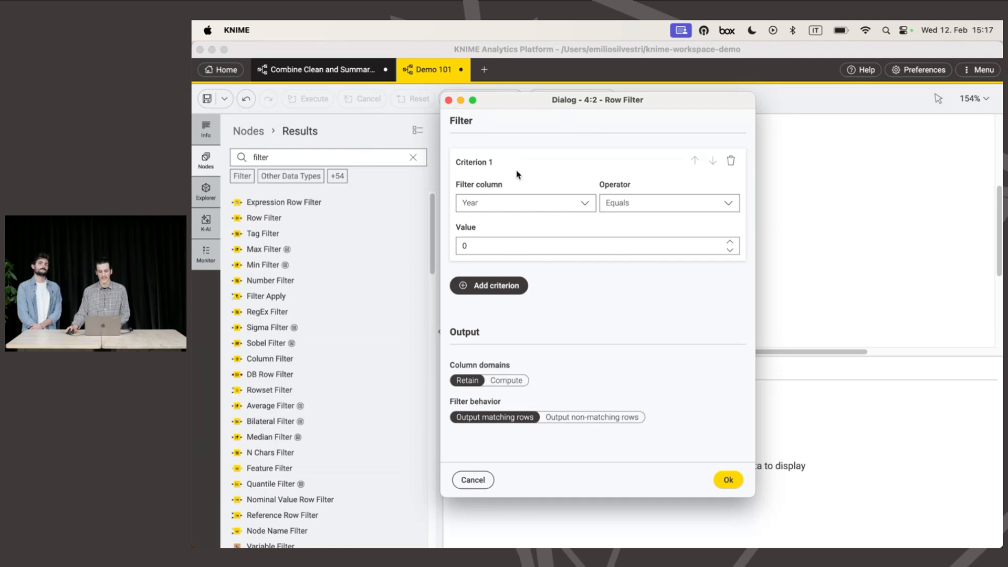
click(527, 201)
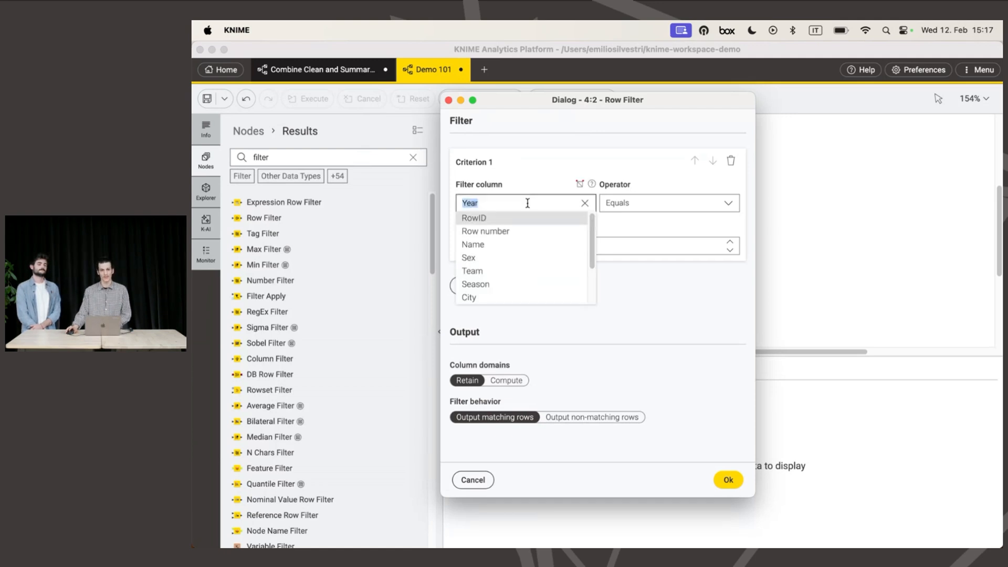
scroll(527, 284, down, 2)
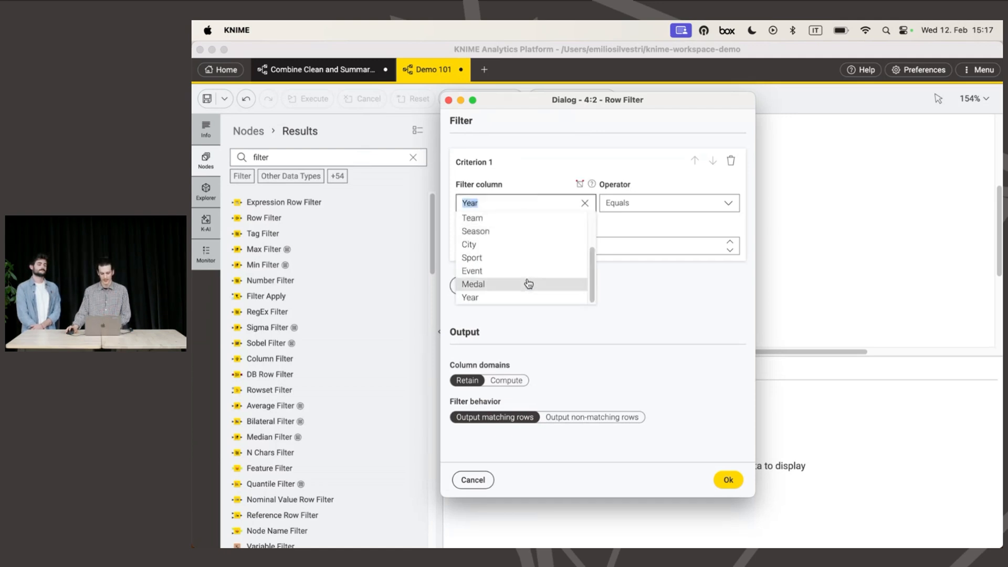
click(528, 283)
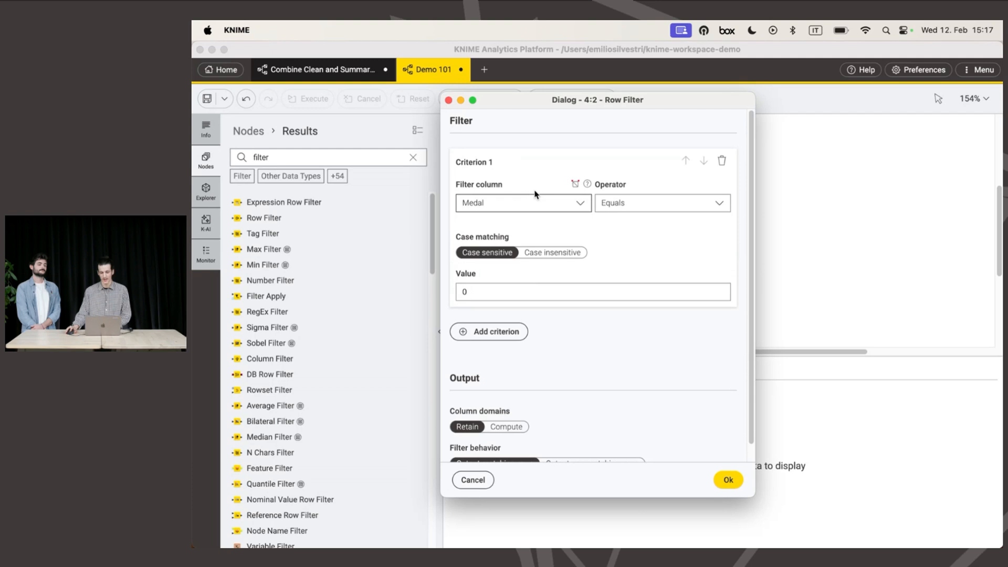
Step: Set the Medal criterion's operator to Does not equal with the value NA, and accept the Row Filter settings
click(606, 203)
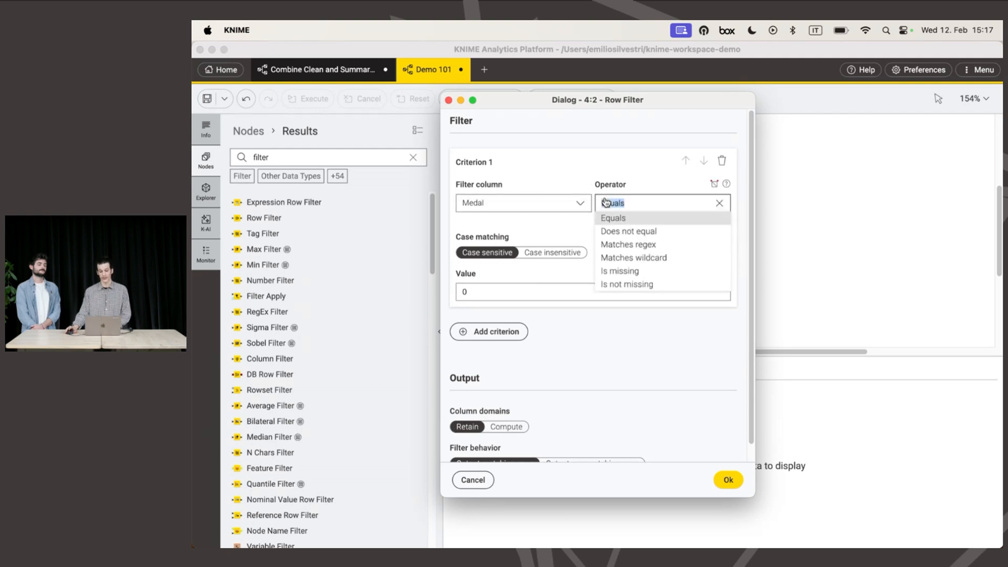
click(612, 231)
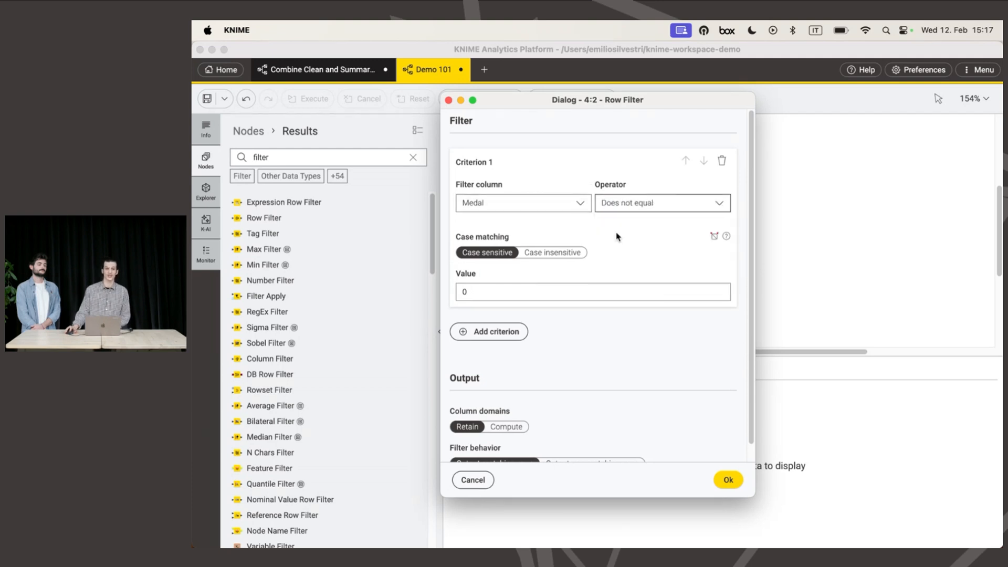
click(603, 290)
key(BackSpace)
text(NA)
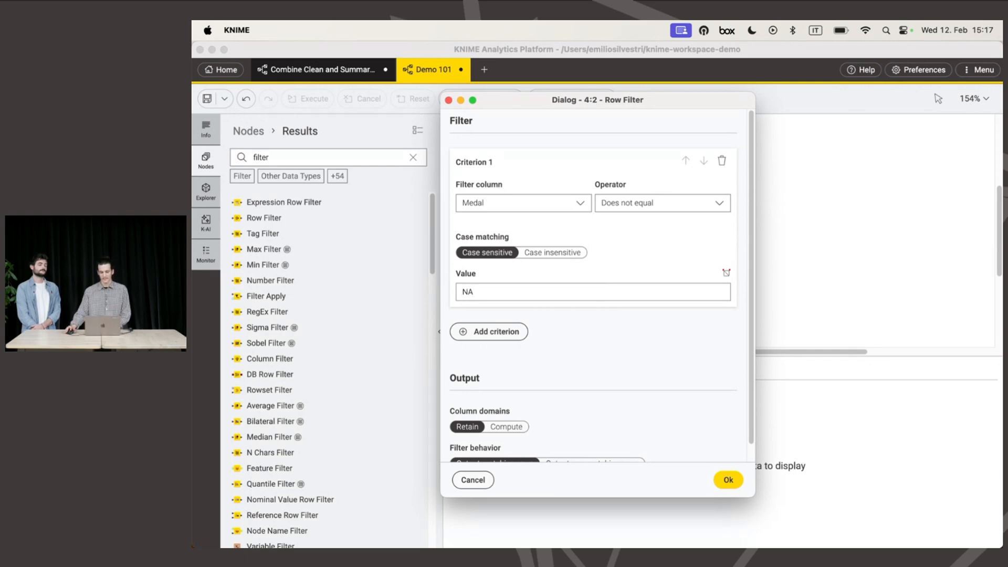
click(732, 479)
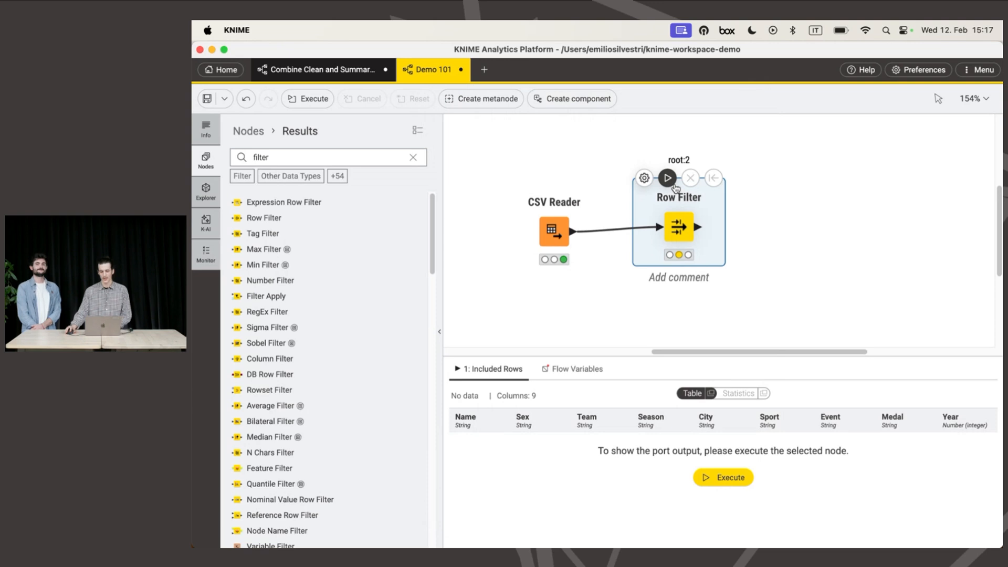
Step: Execute the Row Filter and check the Medal values across the rows of its output table
click(669, 179)
drag(679, 235, 663, 234)
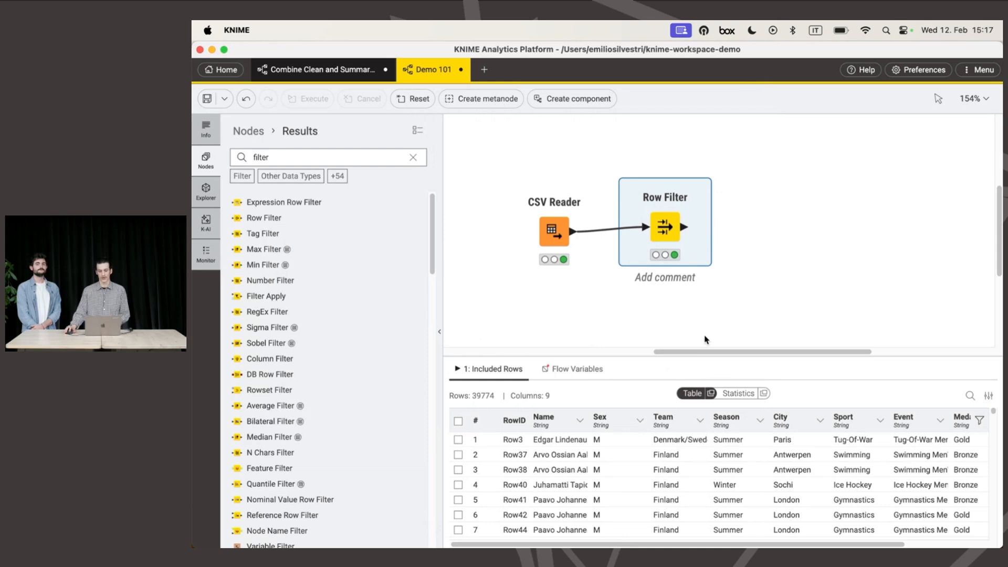
drag(630, 545, 713, 546)
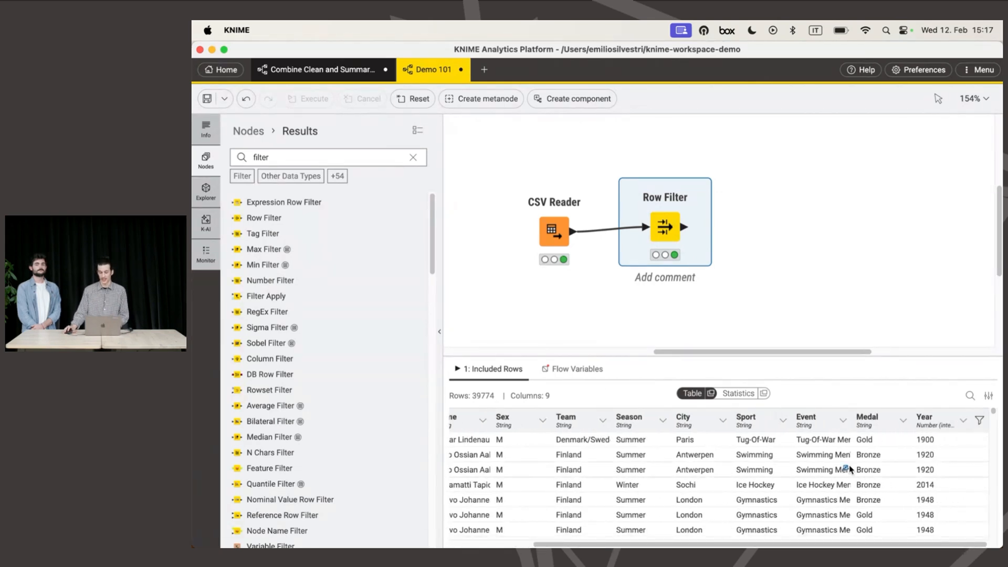
scroll(875, 462, down, 10)
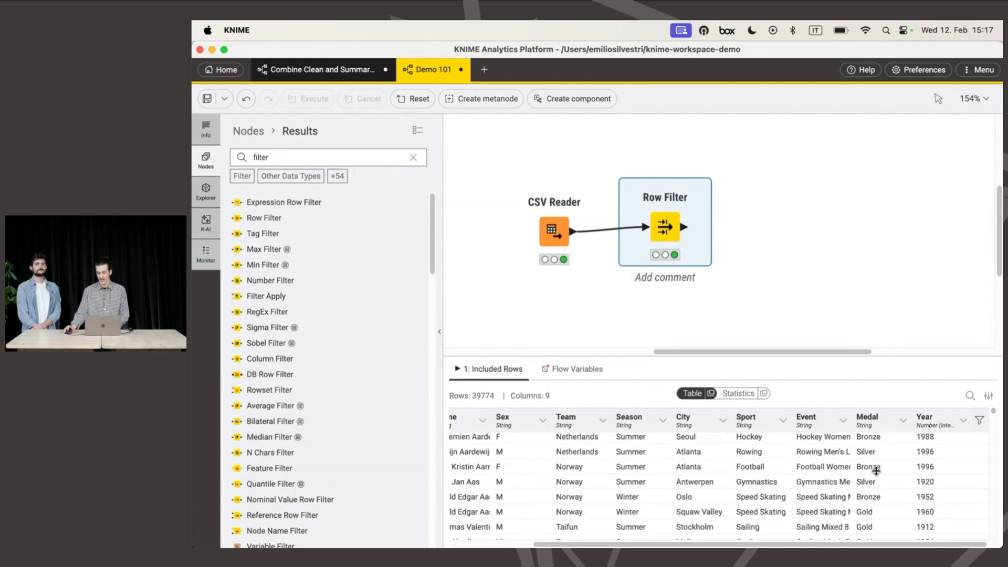
scroll(877, 474, down, 10)
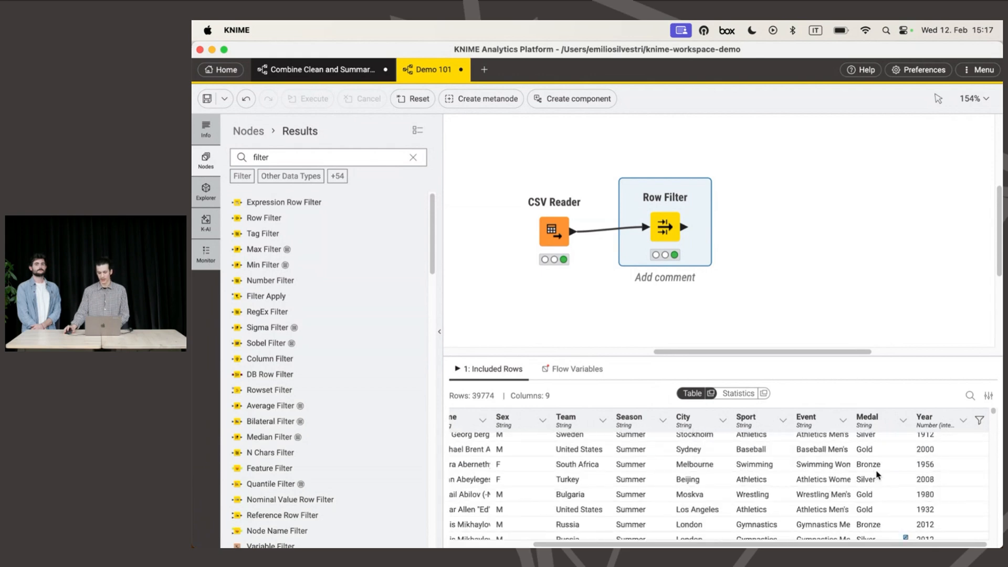
scroll(875, 470, up, 10)
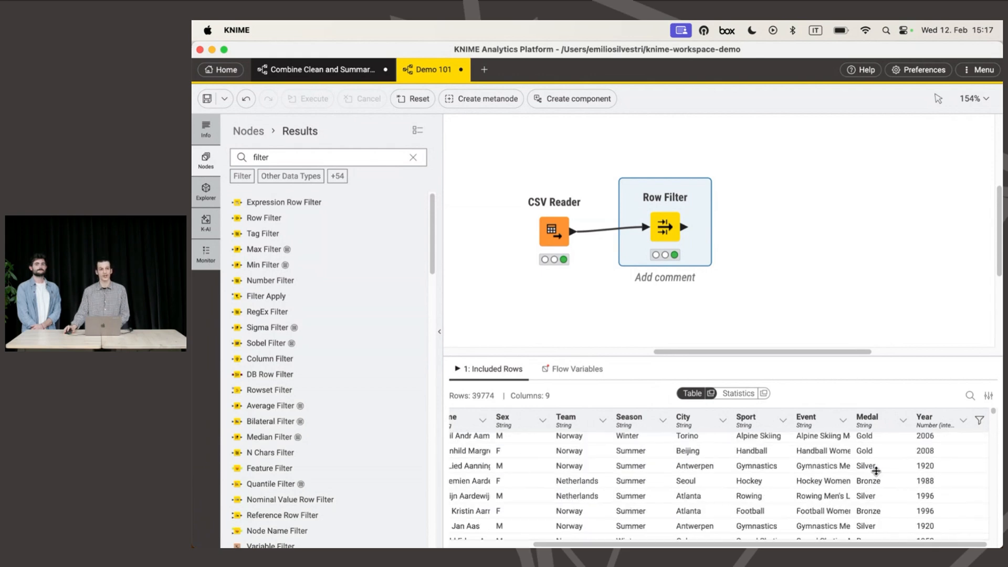
click(775, 230)
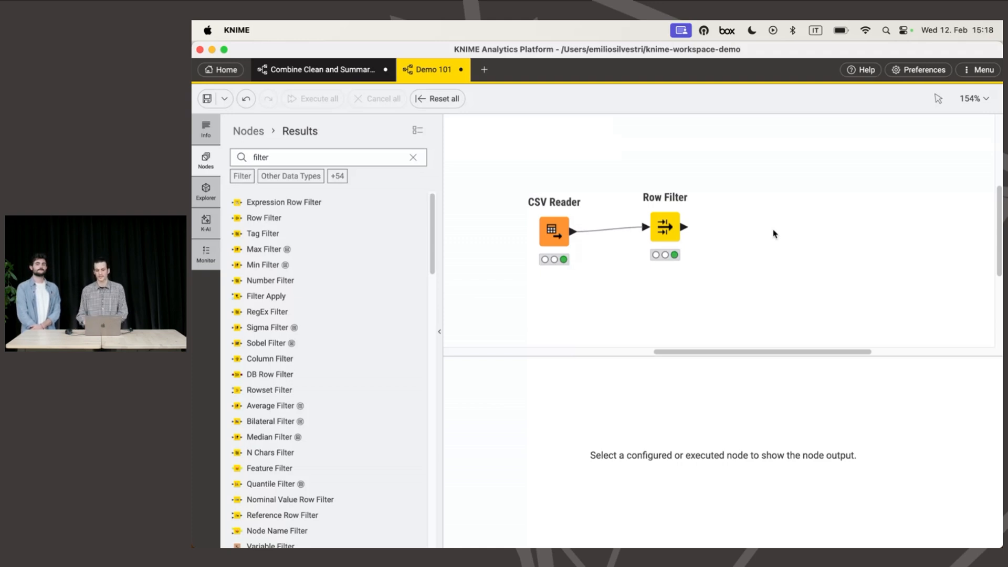
Step: Search the compatible nodes for "row agg" and add a Row Aggregator connected to the Row Filter's output
mouse_move(688, 238)
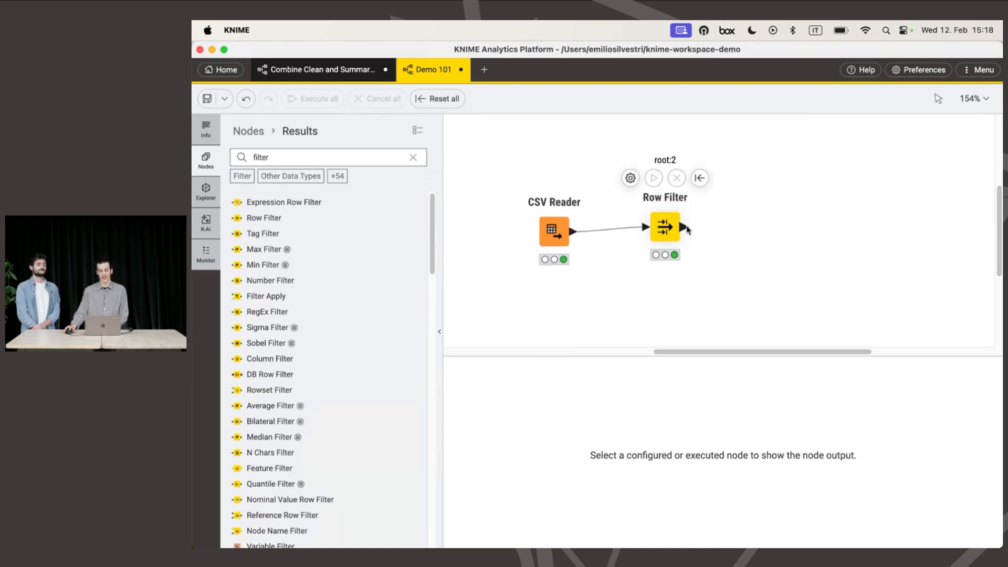
drag(687, 230, 771, 224)
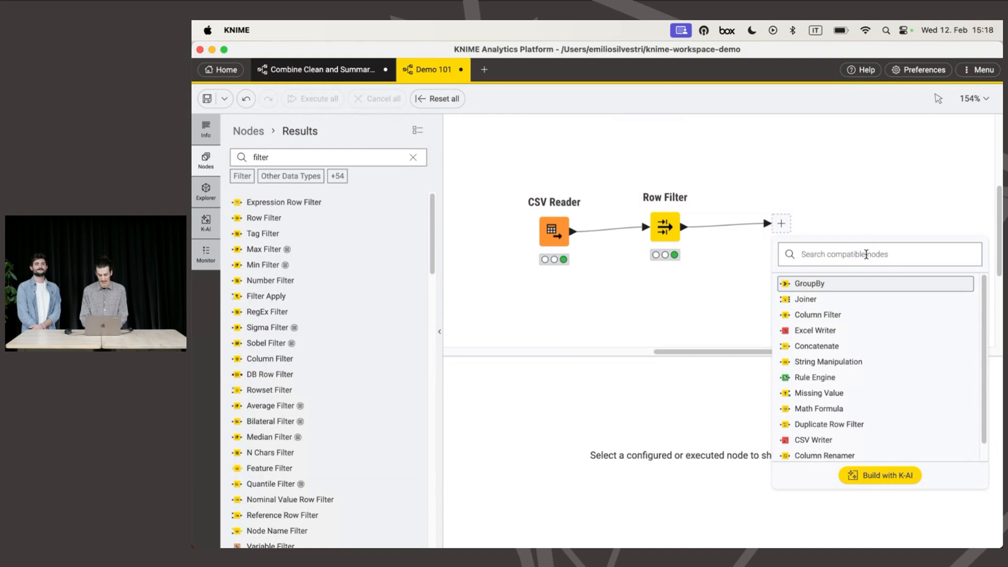
text(row agg)
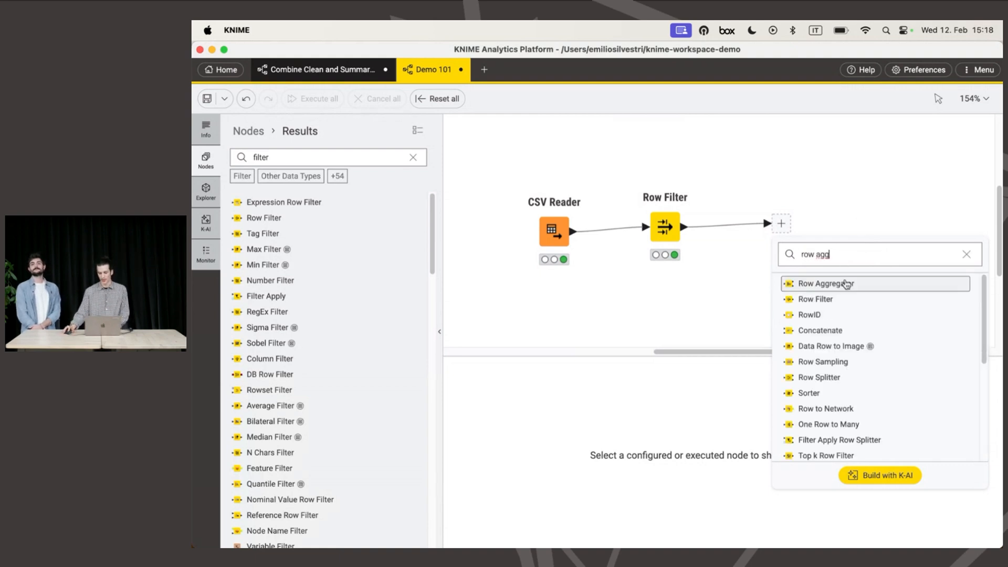
click(846, 284)
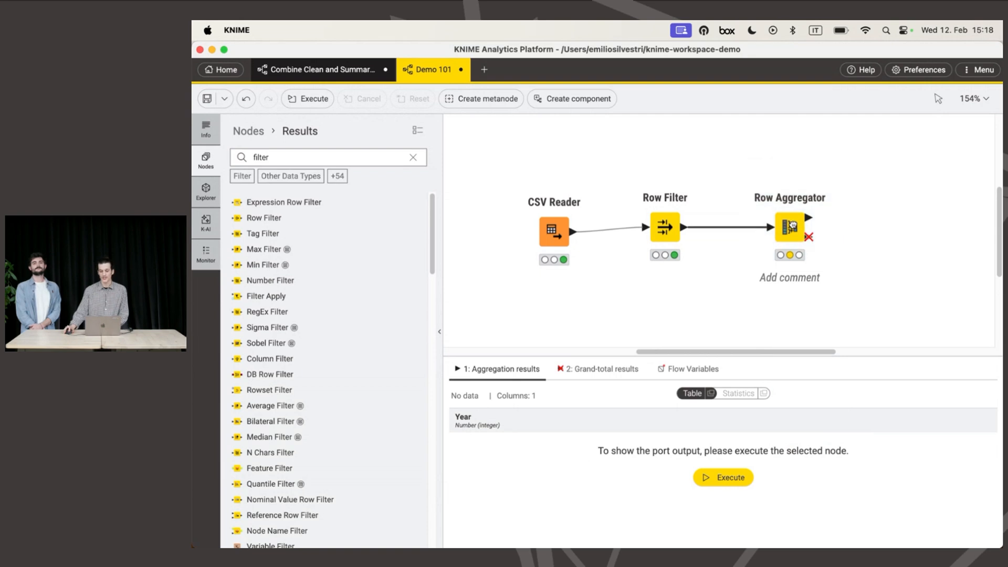
Step: Configure the Row Aggregator with Team as the category column and Occurrence count as the aggregation
mouse_move(793, 225)
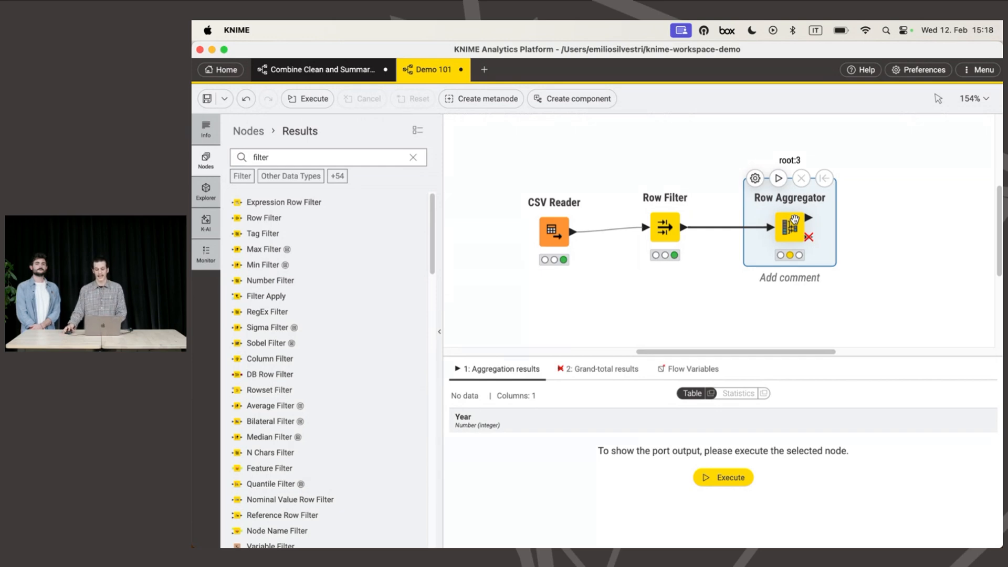
click(762, 180)
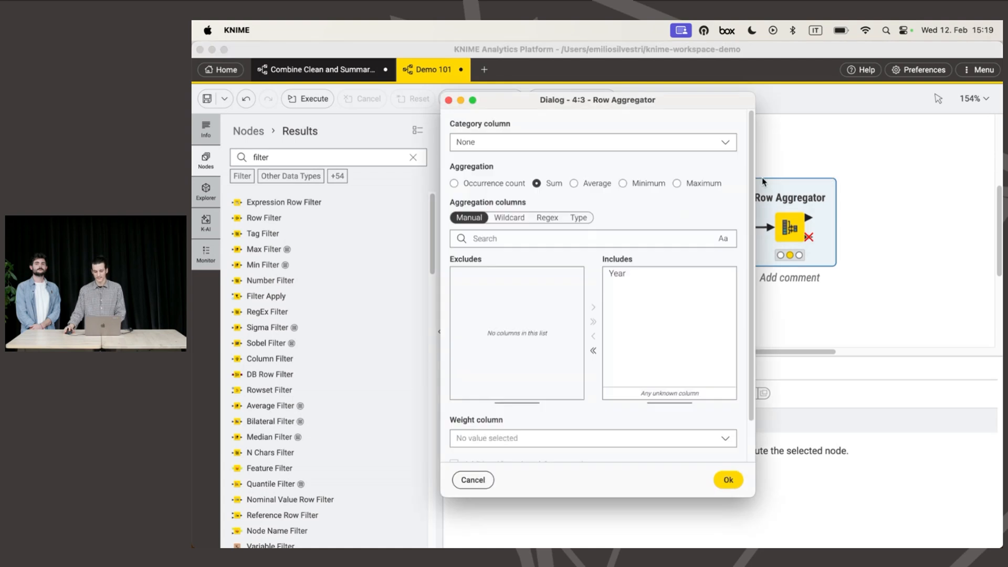
click(709, 153)
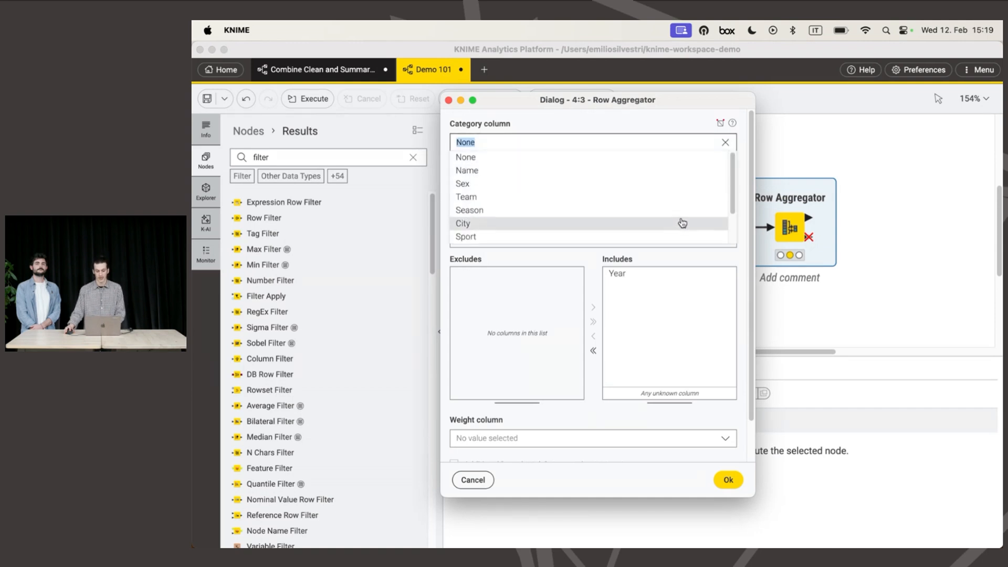
click(691, 197)
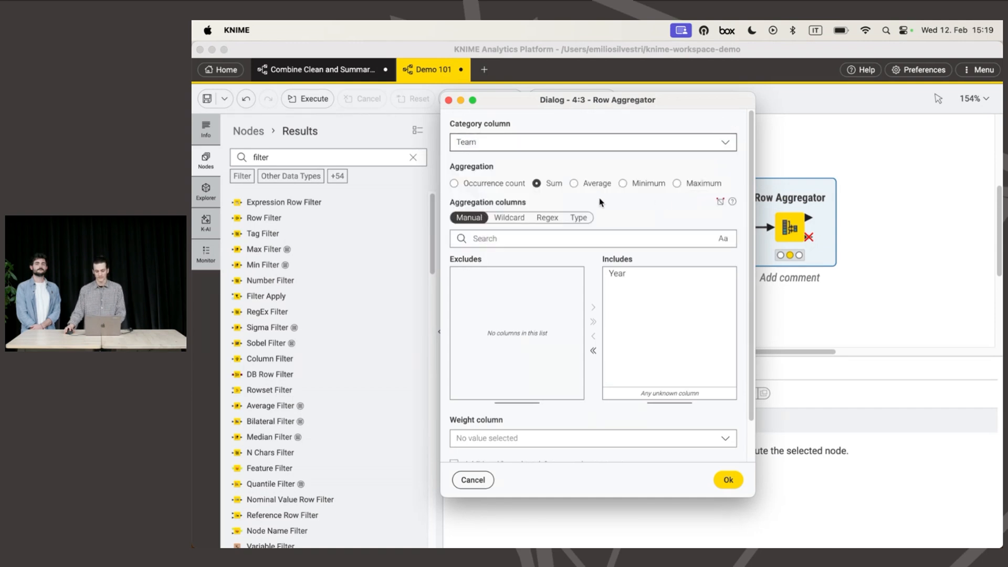
click(516, 189)
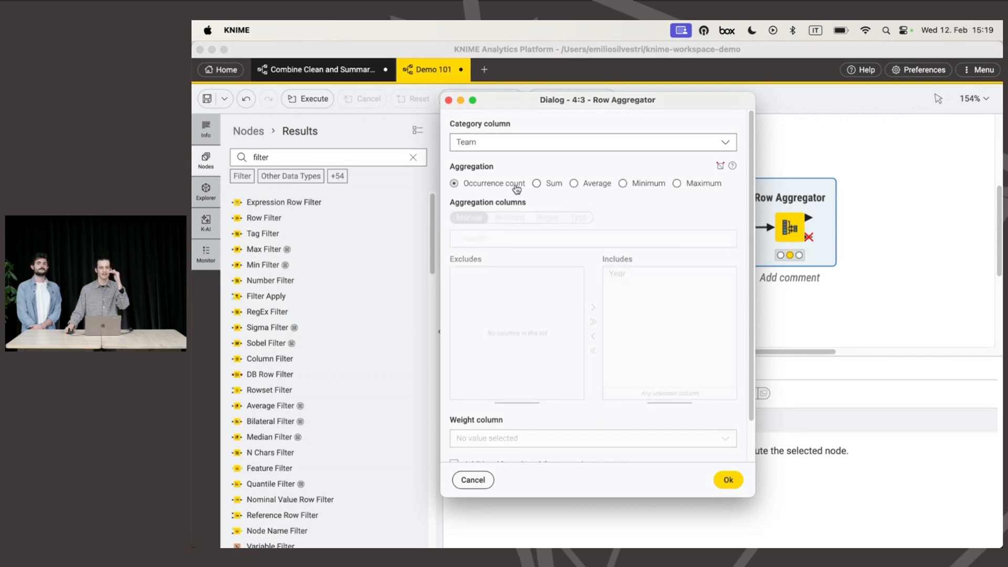
scroll(670, 381, down, 2)
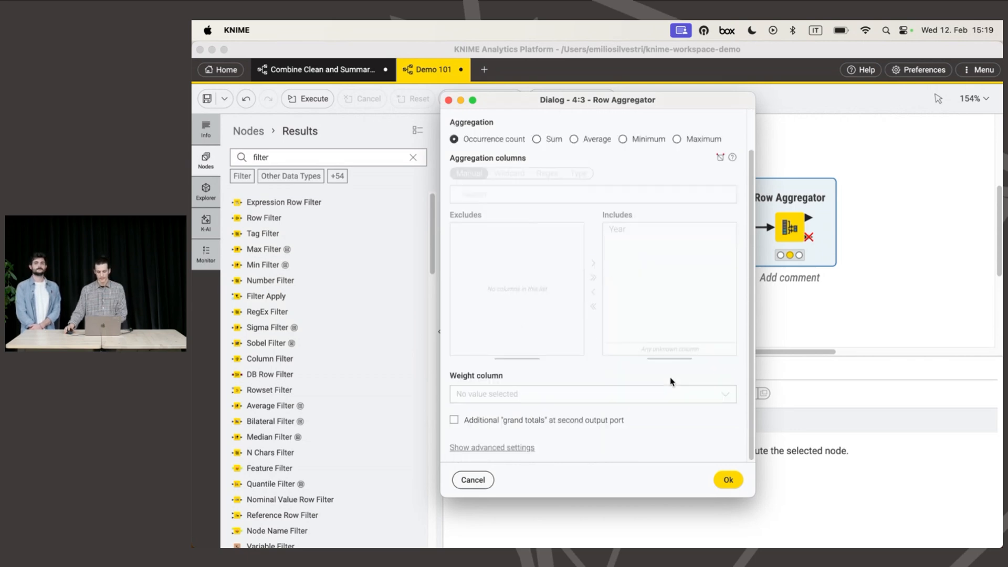
click(730, 480)
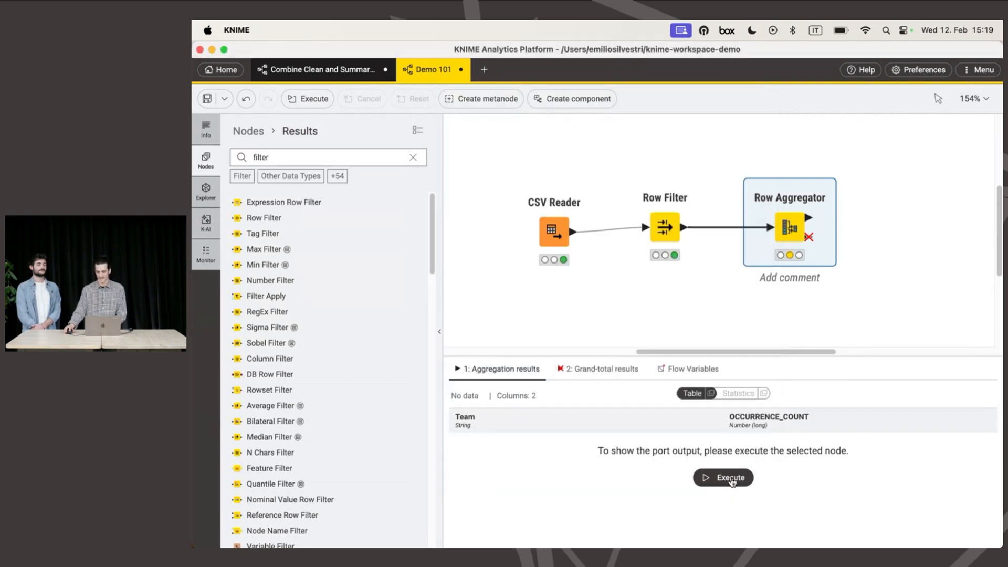
Step: Execute the Row Aggregator and examine the occurrence counts per team in its aggregation results
mouse_move(783, 210)
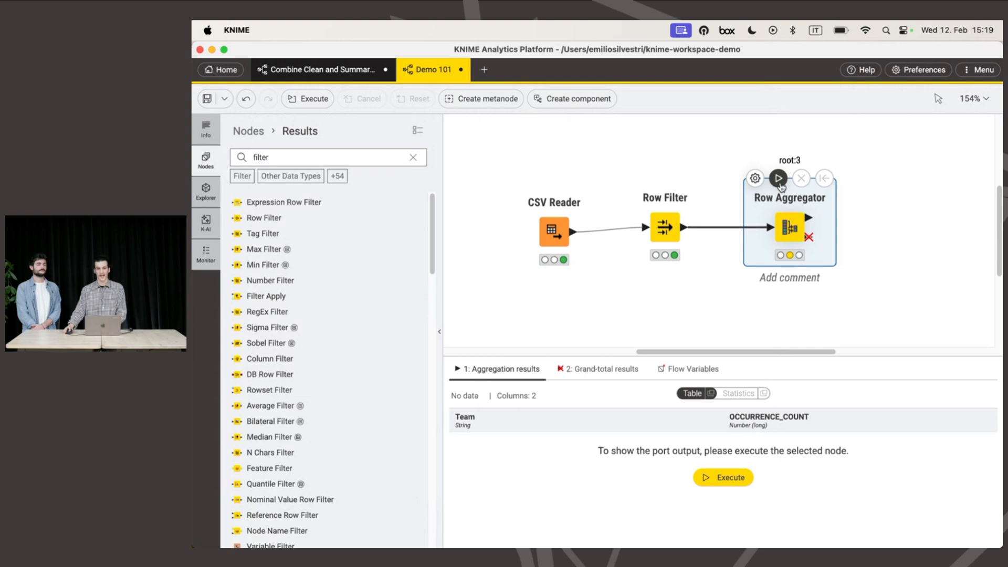
click(779, 179)
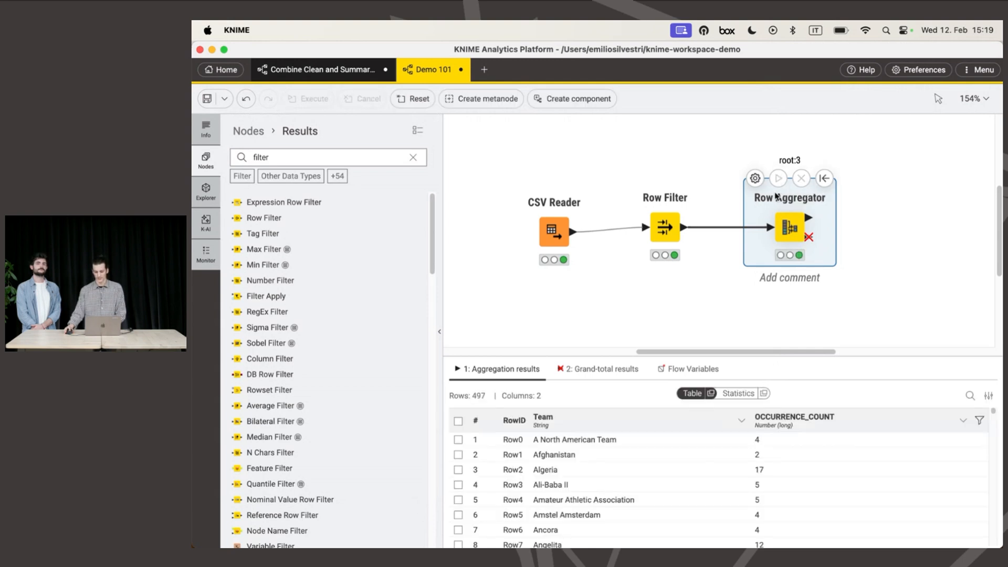
scroll(635, 456, down, 15)
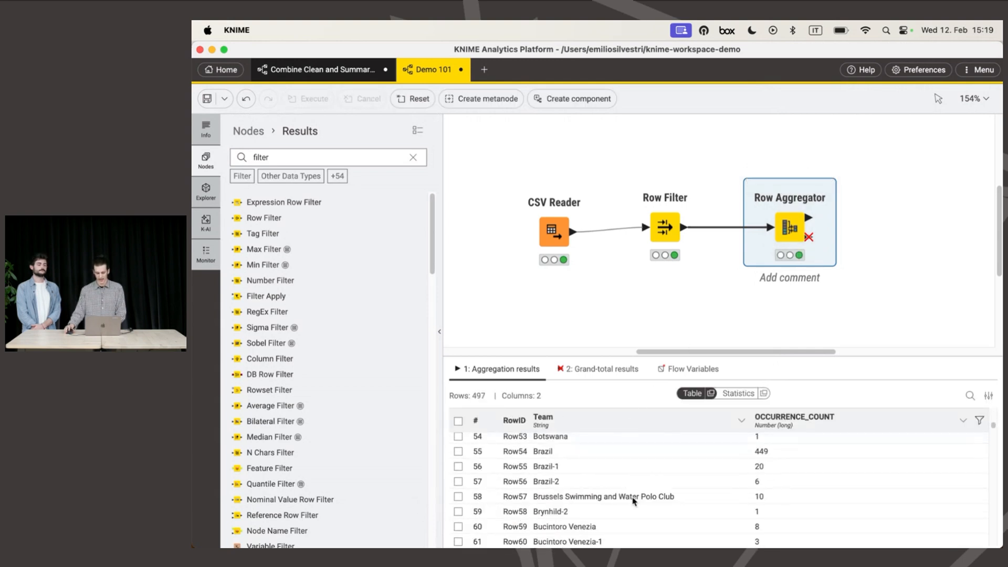
scroll(635, 500, down, 20)
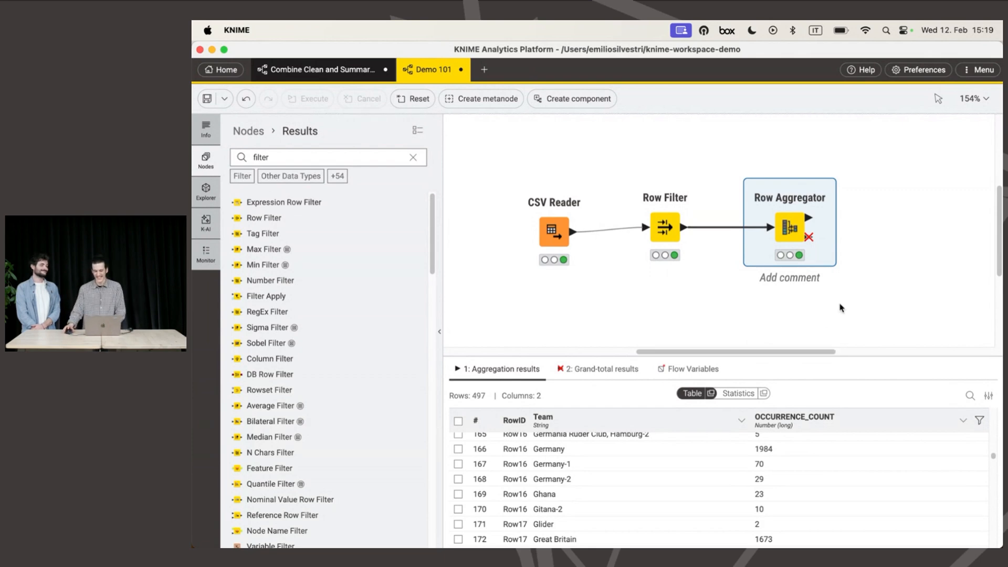
Step: Search the compatible nodes for "filter", attach a second Row Filter to the Row Aggregator's aggregation results output, and open its configuration
mouse_move(783, 215)
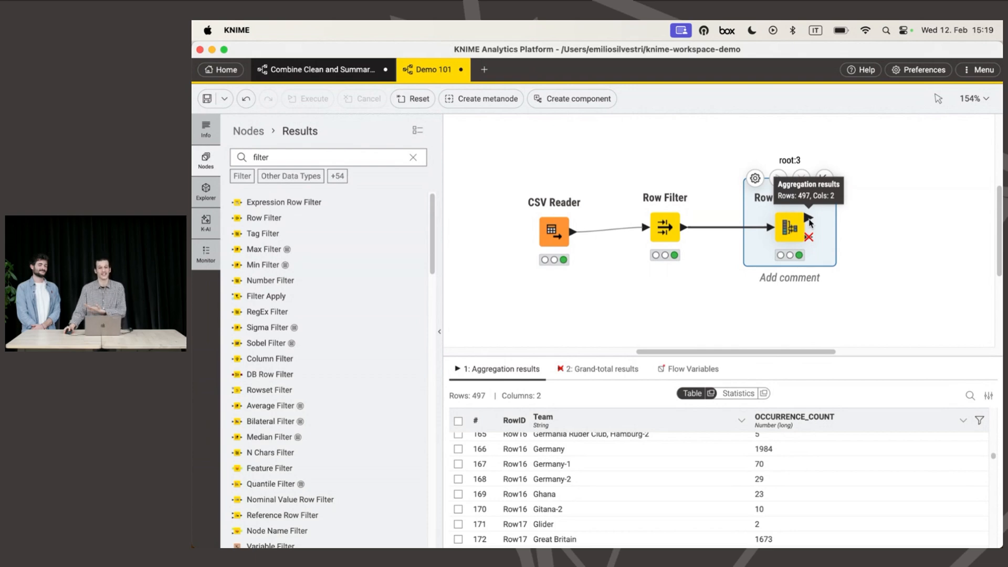
drag(809, 223, 871, 200)
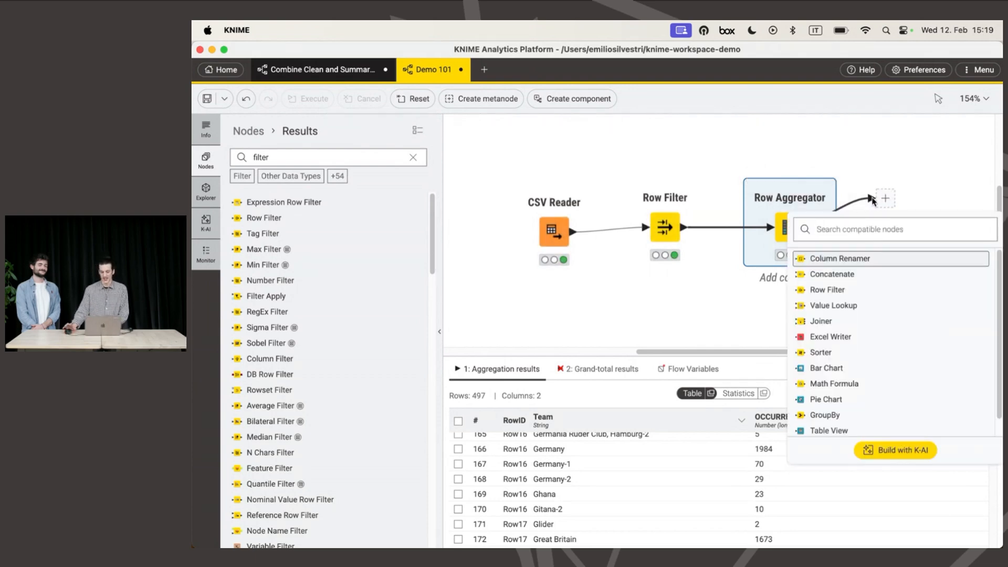
text(filter)
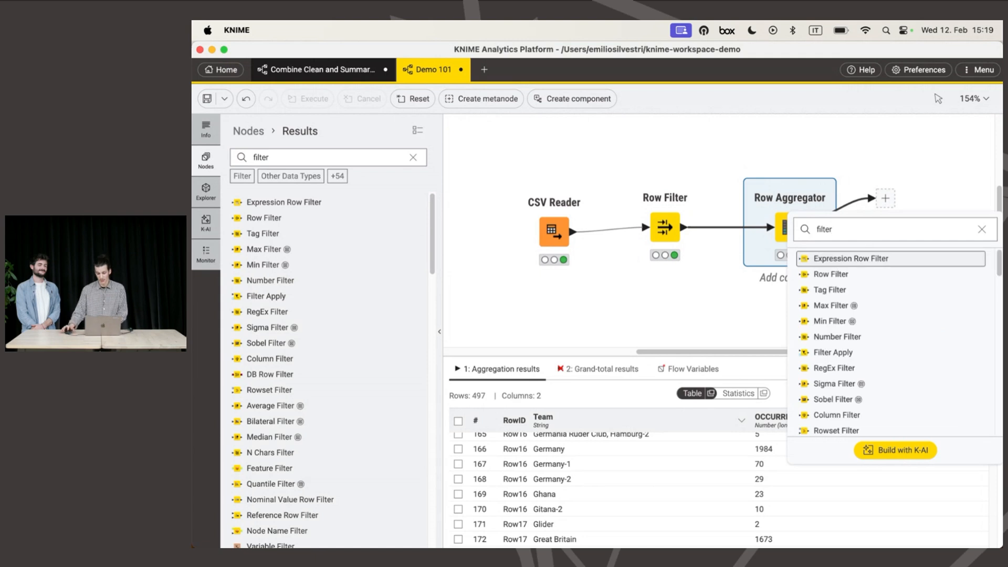
click(856, 271)
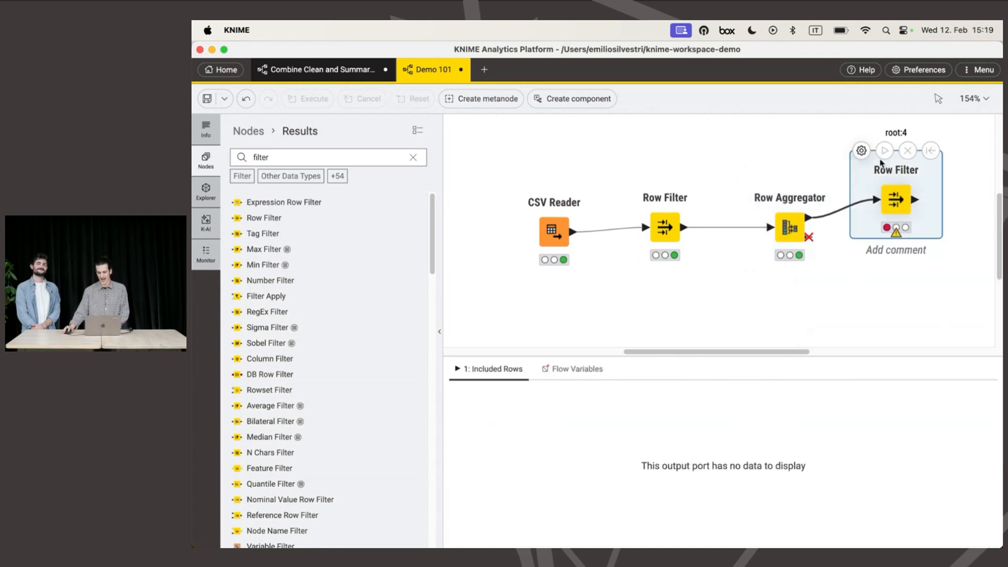
click(866, 153)
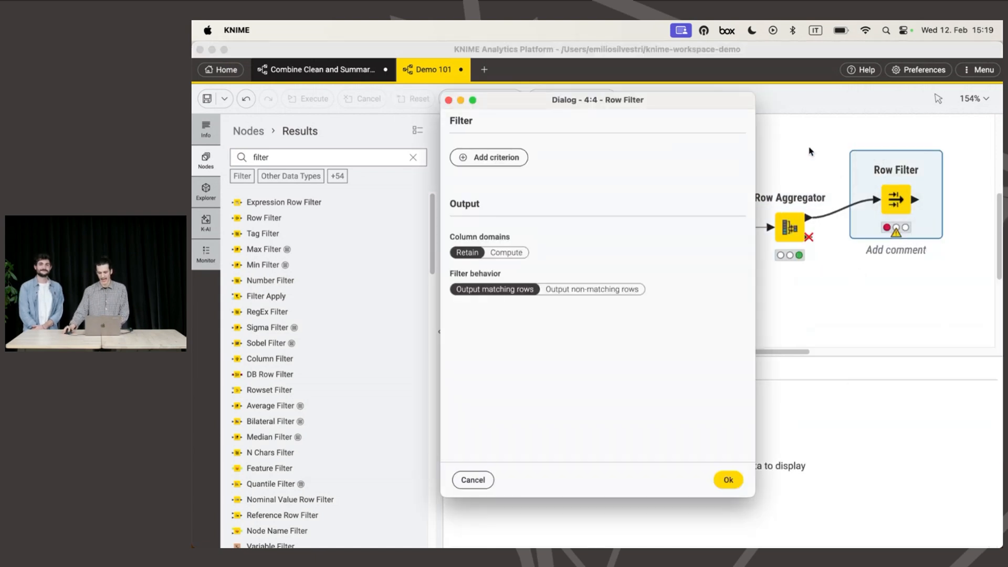
Step: Set the second Row Filter's criterion to Team Equals Italy, confirm it, and execute the node
click(504, 162)
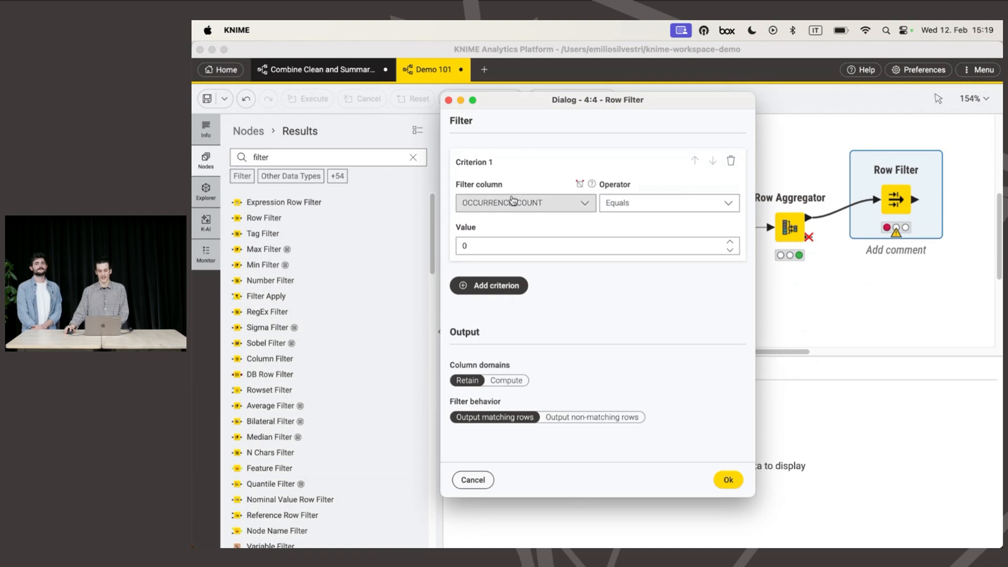
click(510, 203)
click(508, 241)
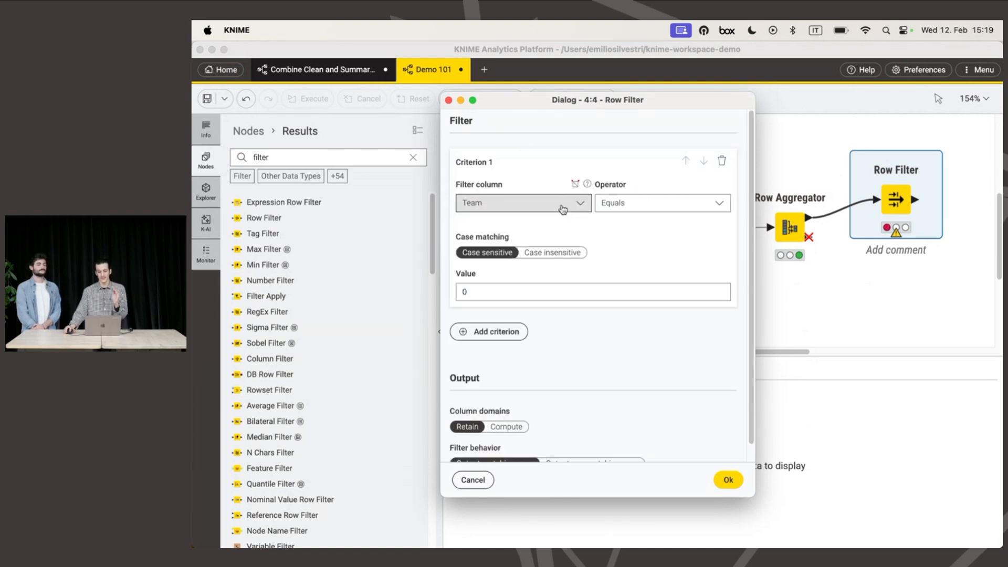
click(511, 286)
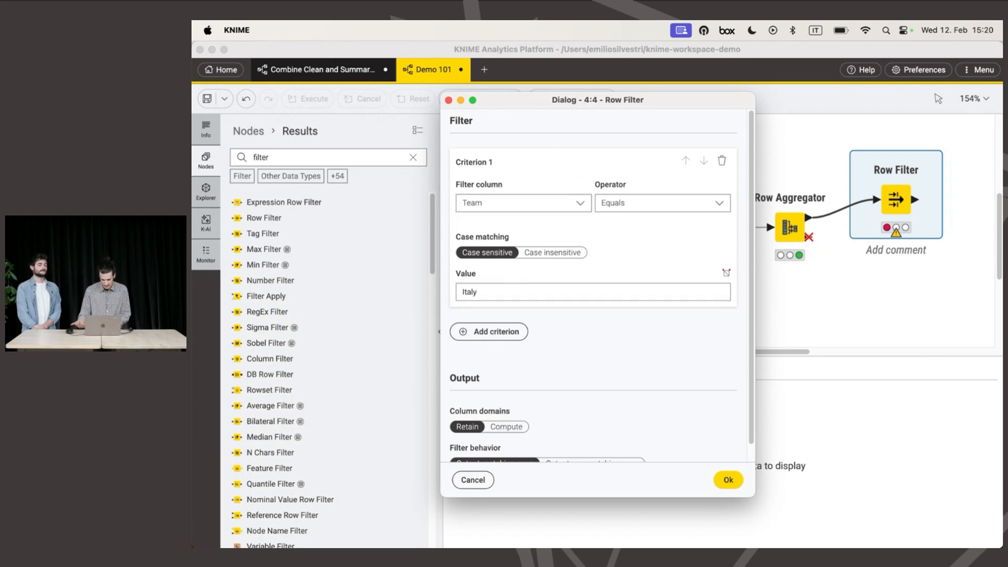
click(728, 479)
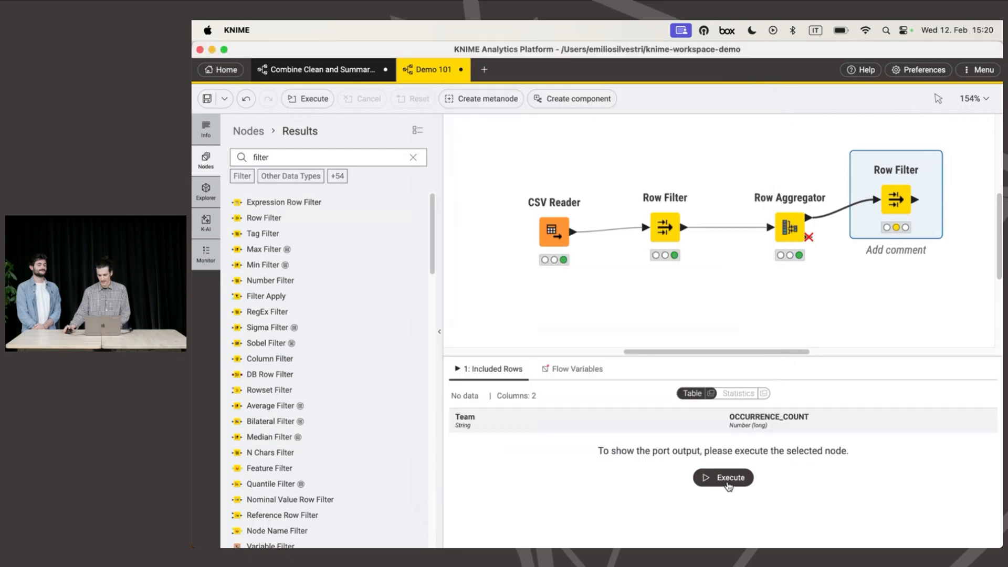
click(728, 479)
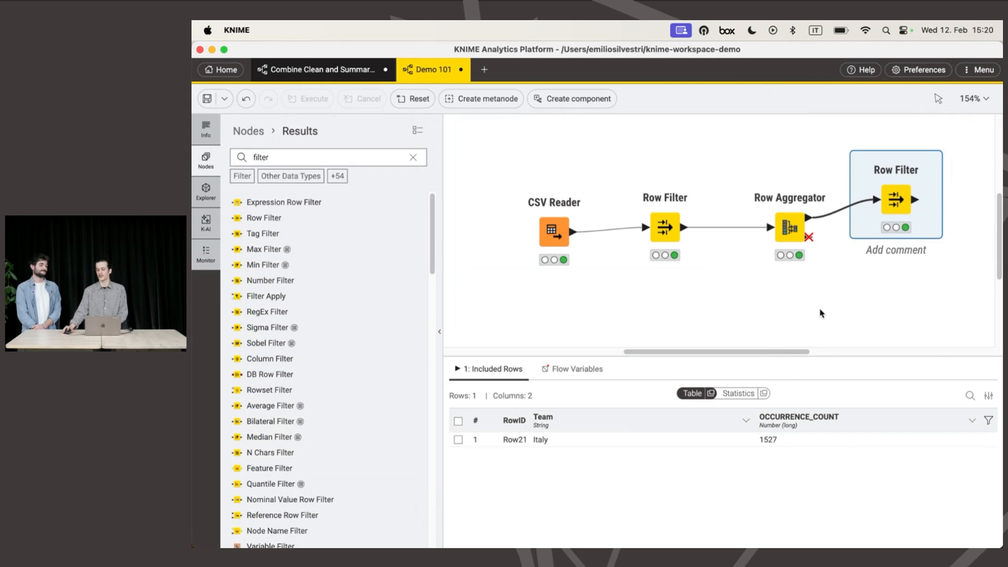
Step: Move the second Row Filter higher, search for "top k", and attach a Top k Row Filter to the Row Aggregator's aggregation results output
drag(893, 209, 902, 167)
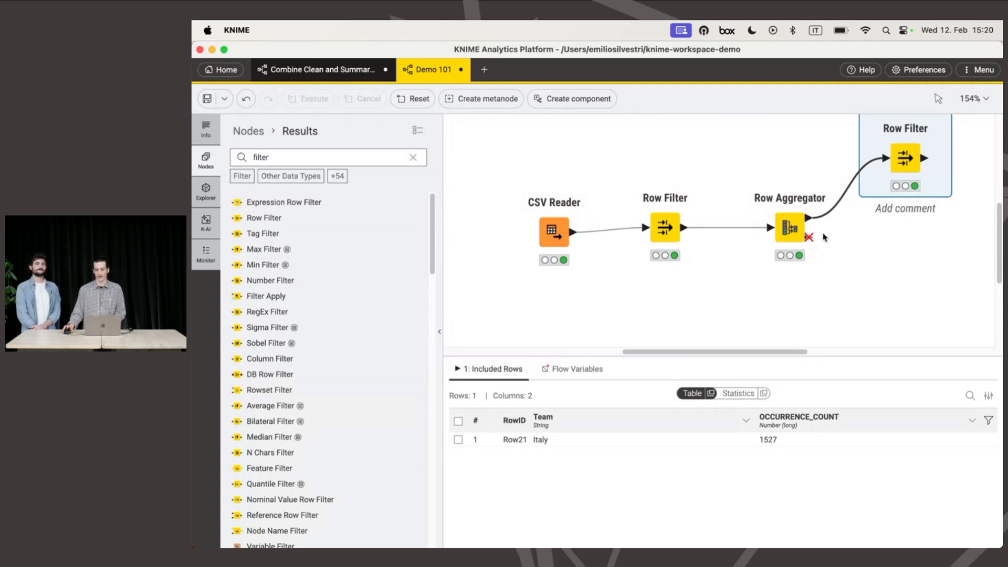
mouse_move(812, 222)
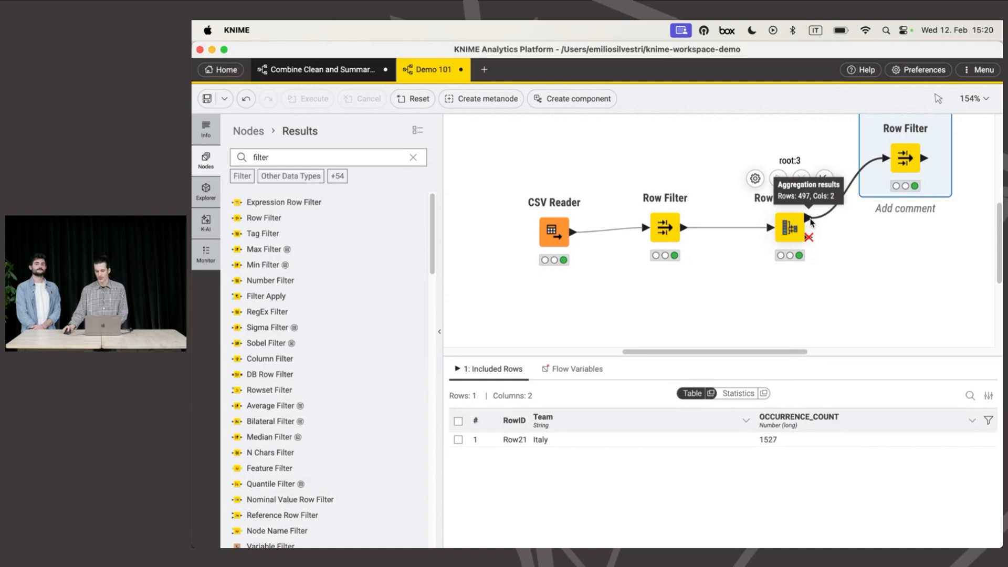
drag(812, 223, 872, 306)
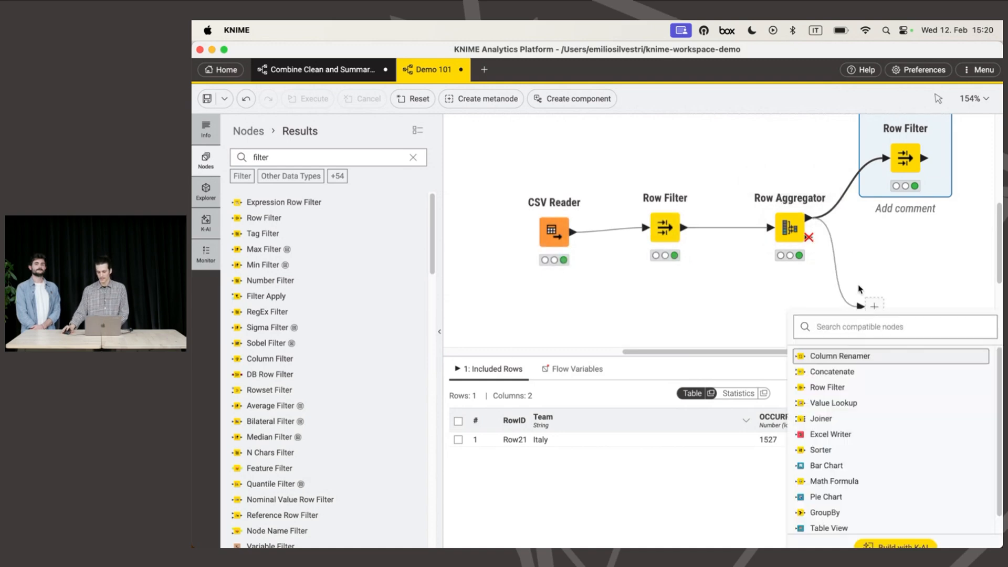
text(top k)
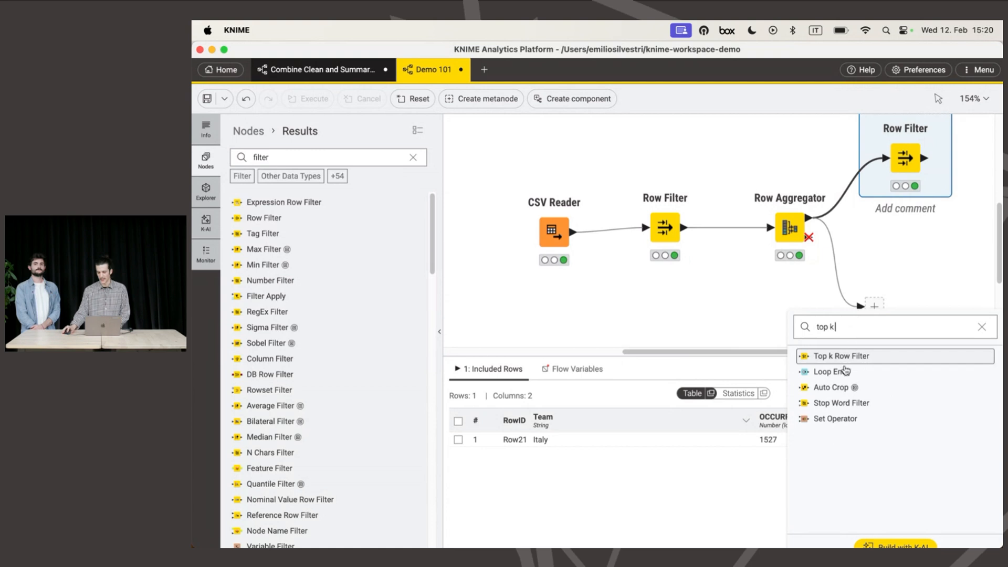
click(847, 358)
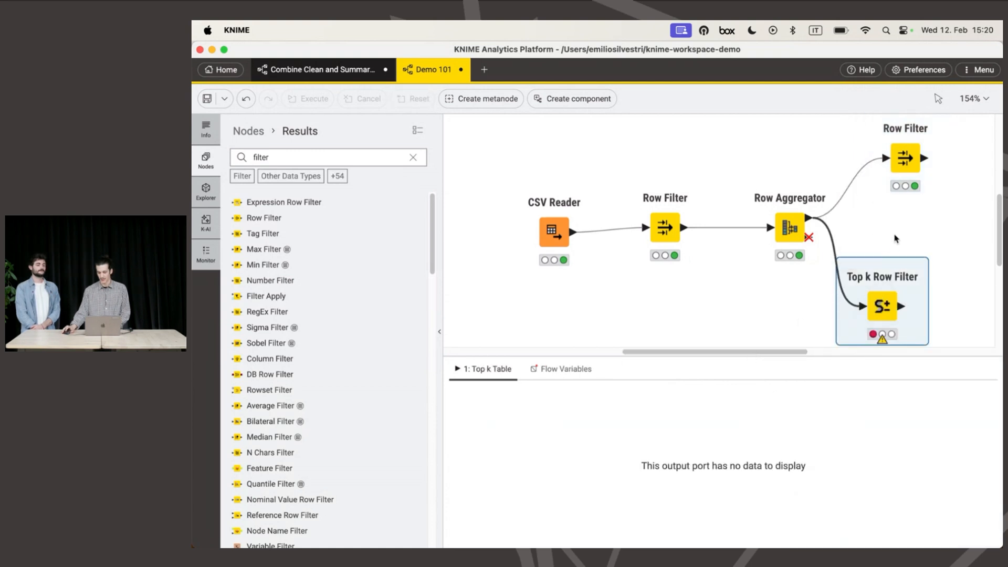
Step: Configure the Top k Row Filter to keep 10 rows, sorted by OCCURRENCE_COUNT in descending order
scroll(834, 247, down, 3)
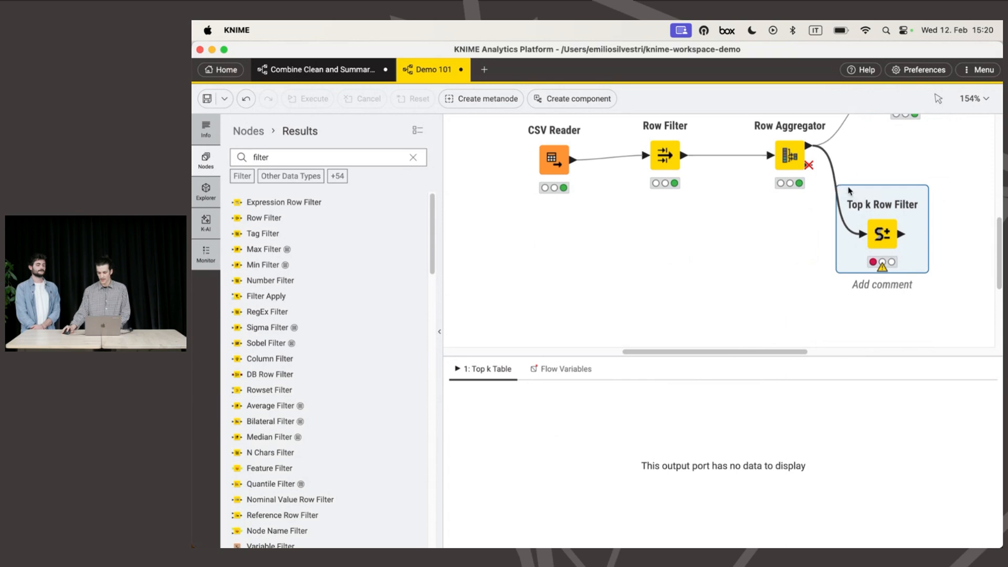
click(848, 184)
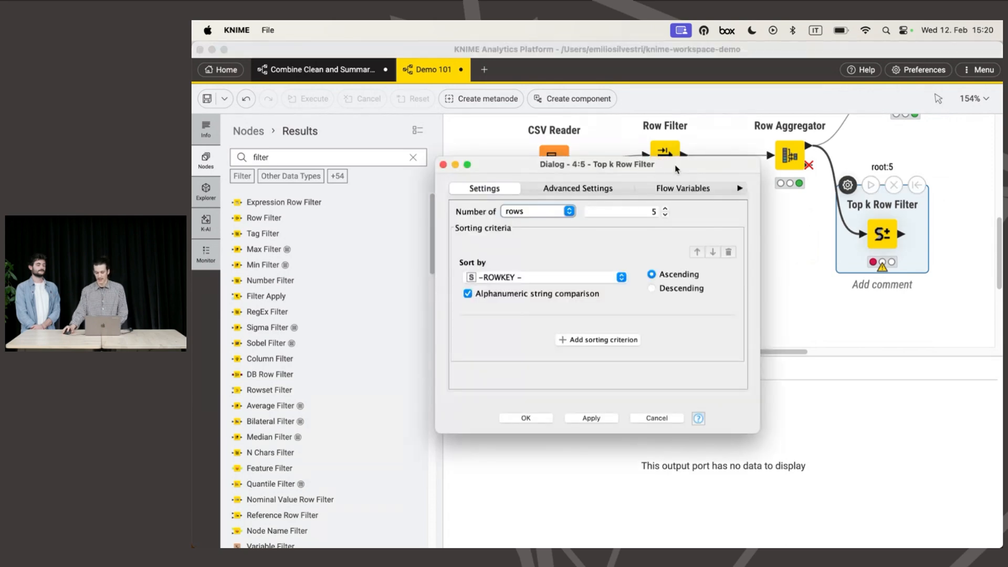
click(550, 212)
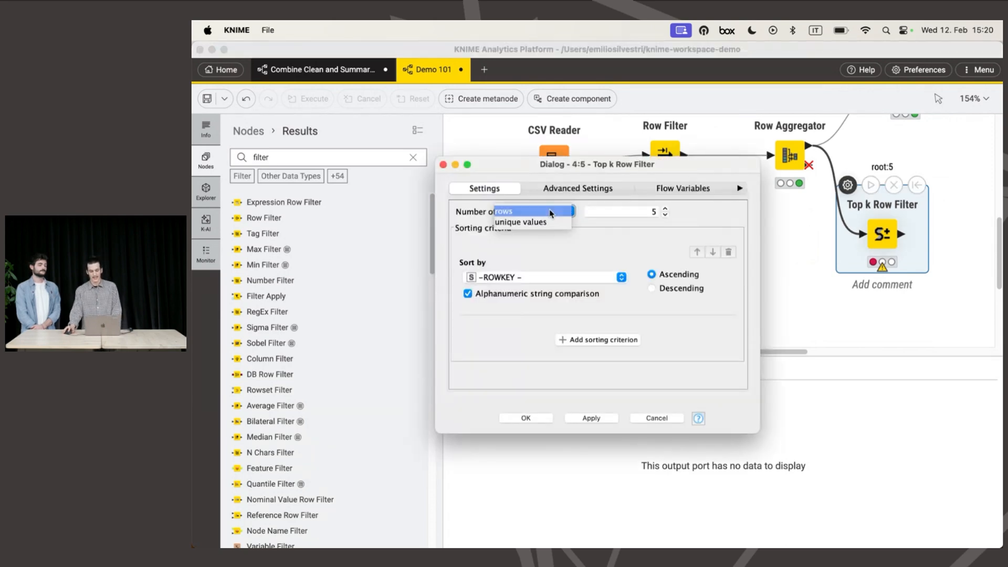
click(550, 212)
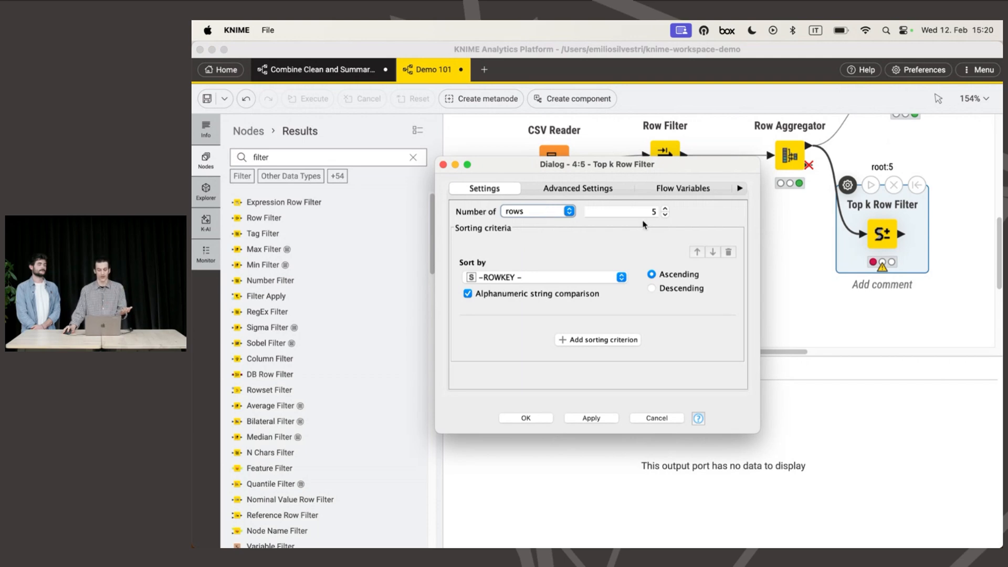
click(639, 211)
key(BackSpace)
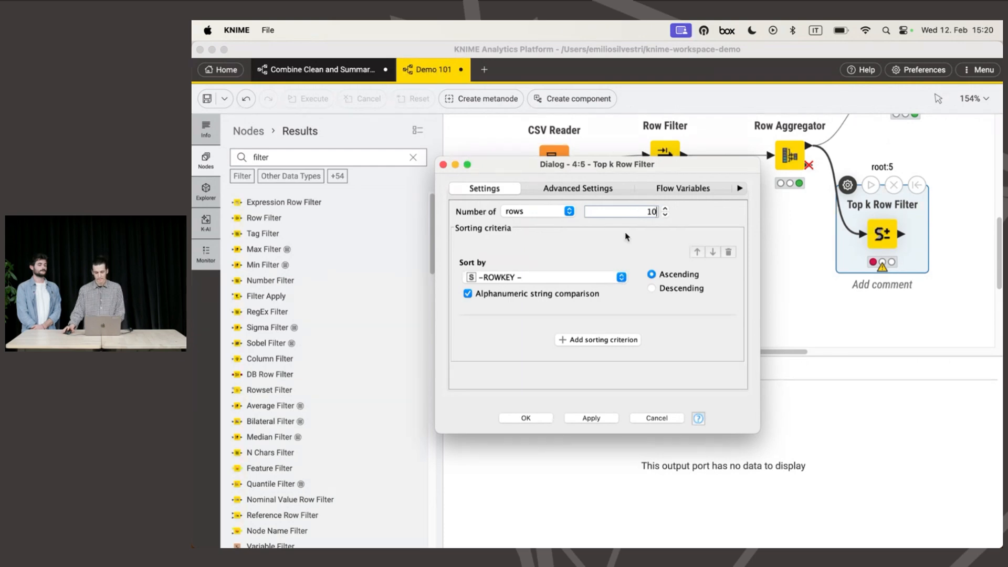
click(612, 277)
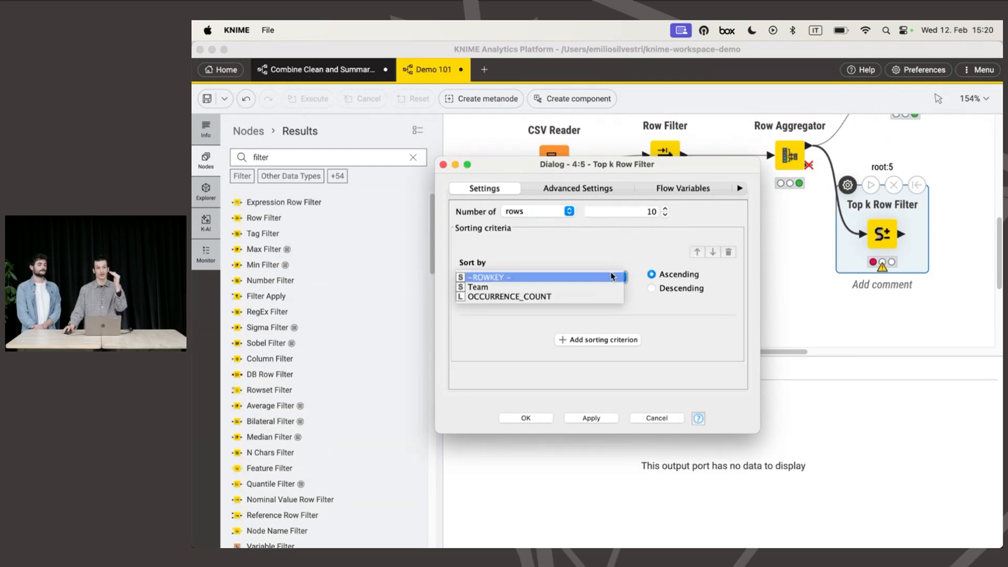
click(609, 300)
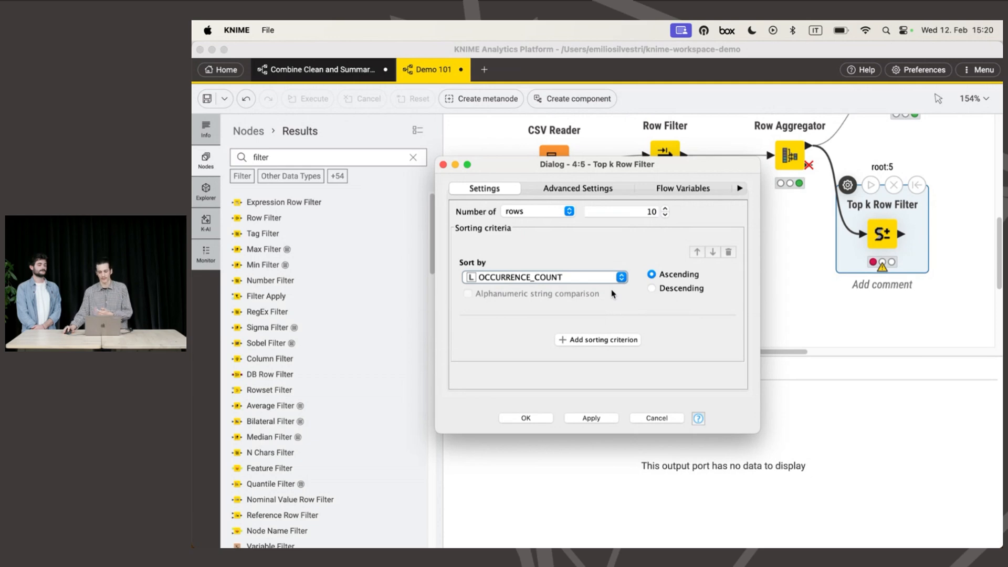
click(651, 289)
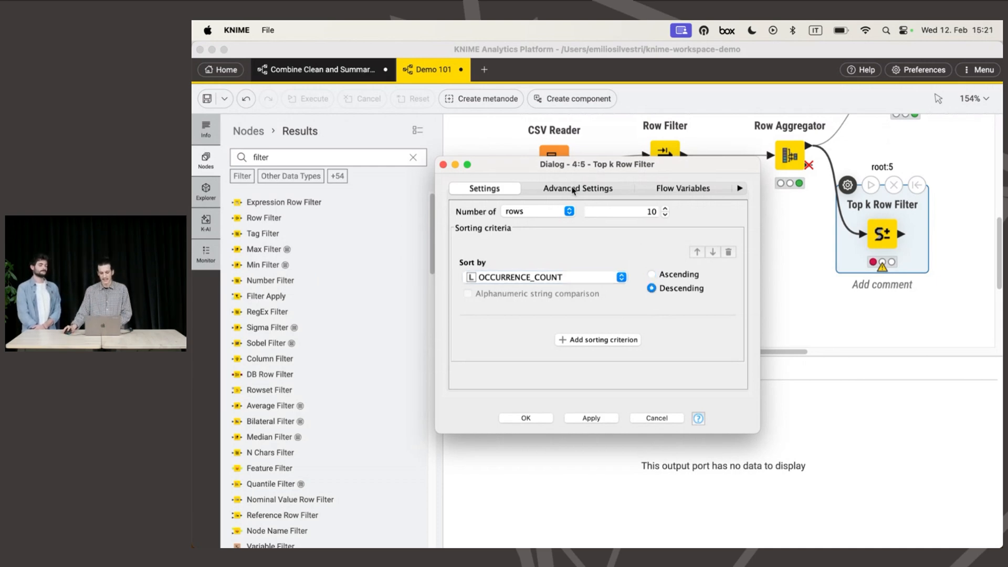
Step: Set the Top k Row Filter's output order to Sort output, execute the node, and look through its output table
click(573, 189)
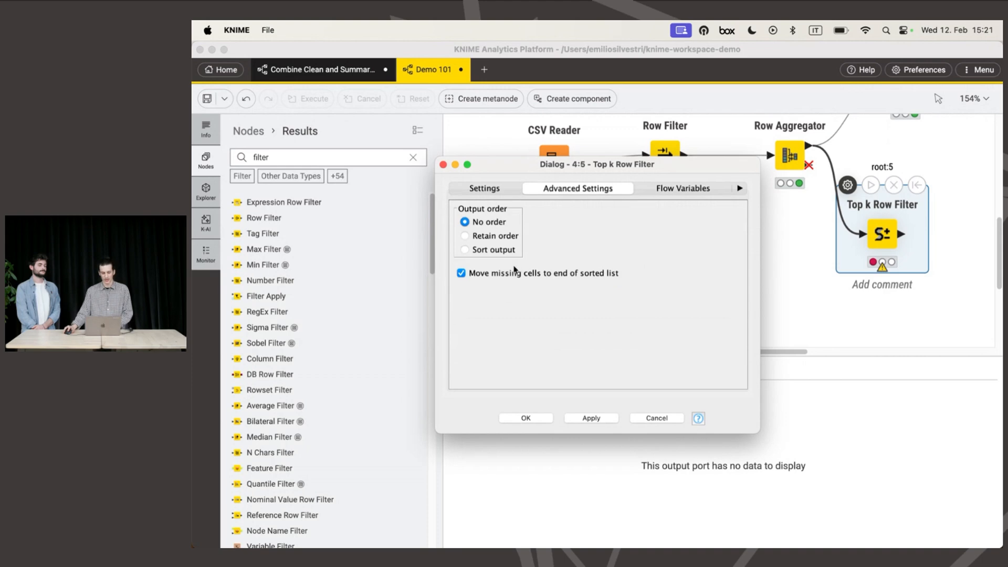
click(511, 255)
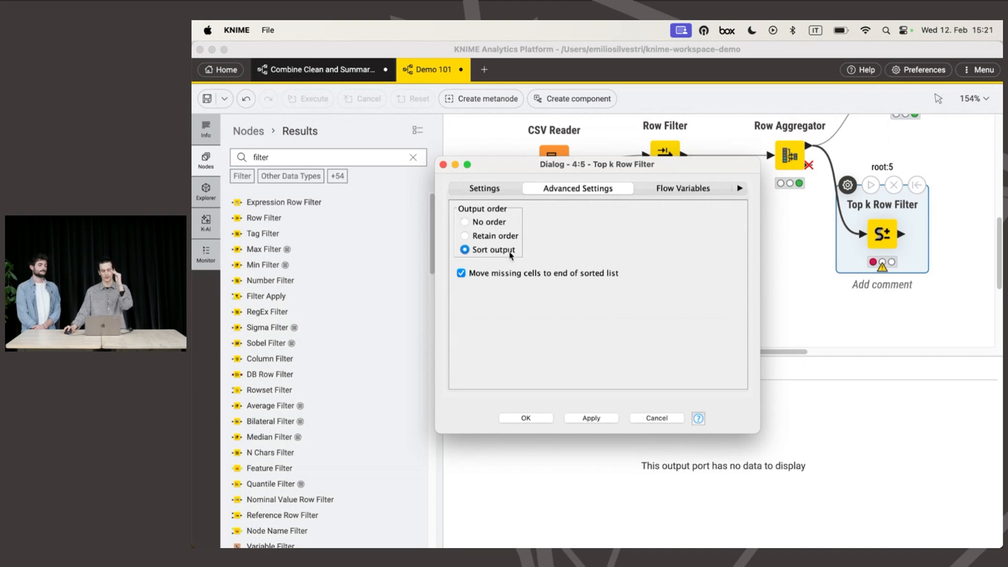
click(525, 419)
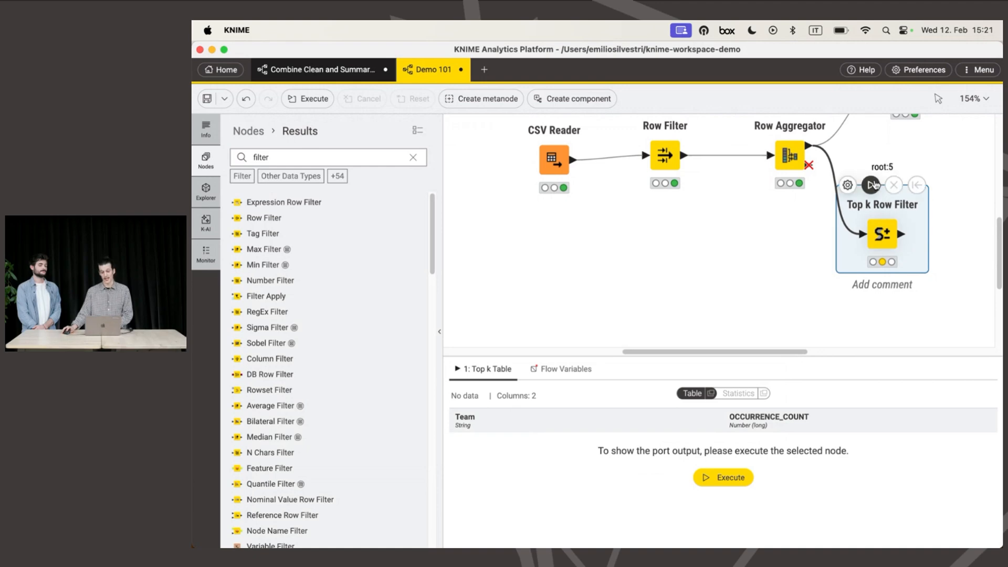
click(872, 184)
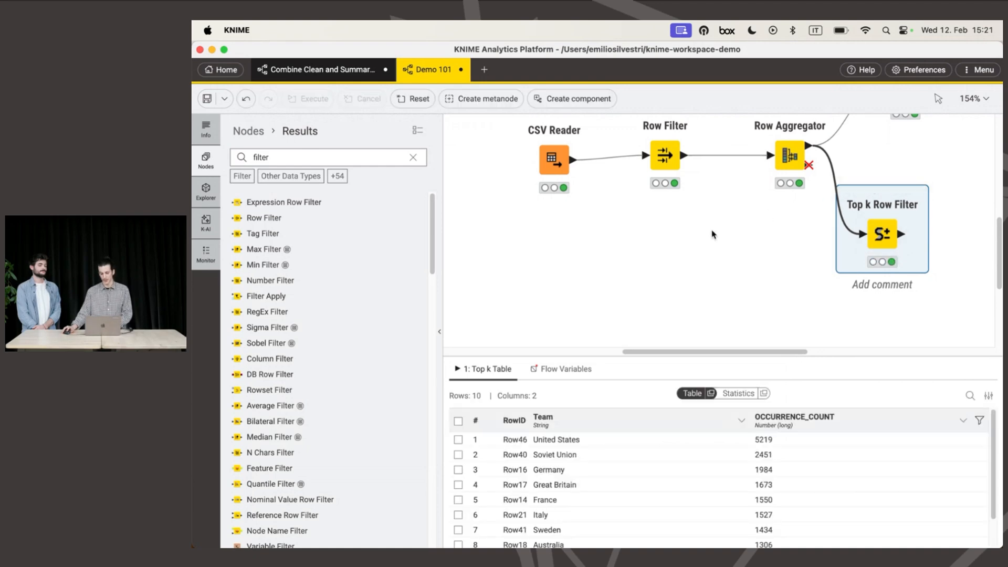
scroll(615, 486, down, 2)
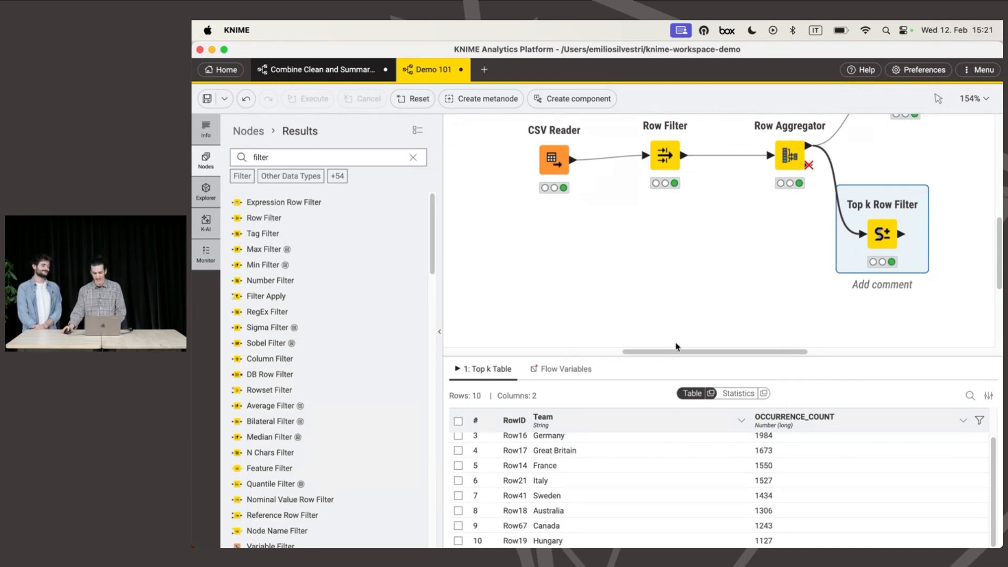
Step: Attach a Bar Chart node to the Top k Row Filter's output and place it slightly farther away
drag(677, 354, 750, 355)
click(770, 280)
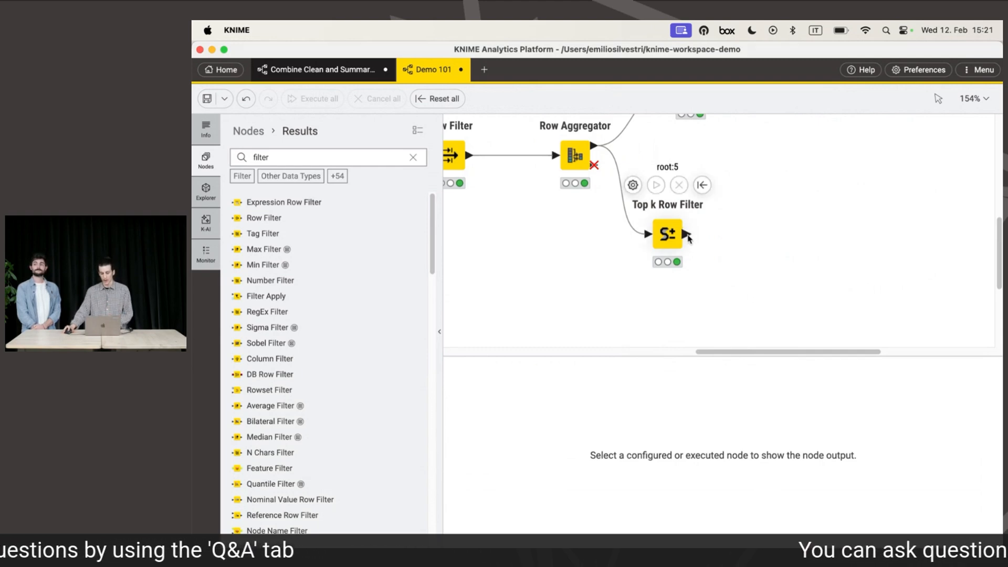
drag(687, 234, 745, 234)
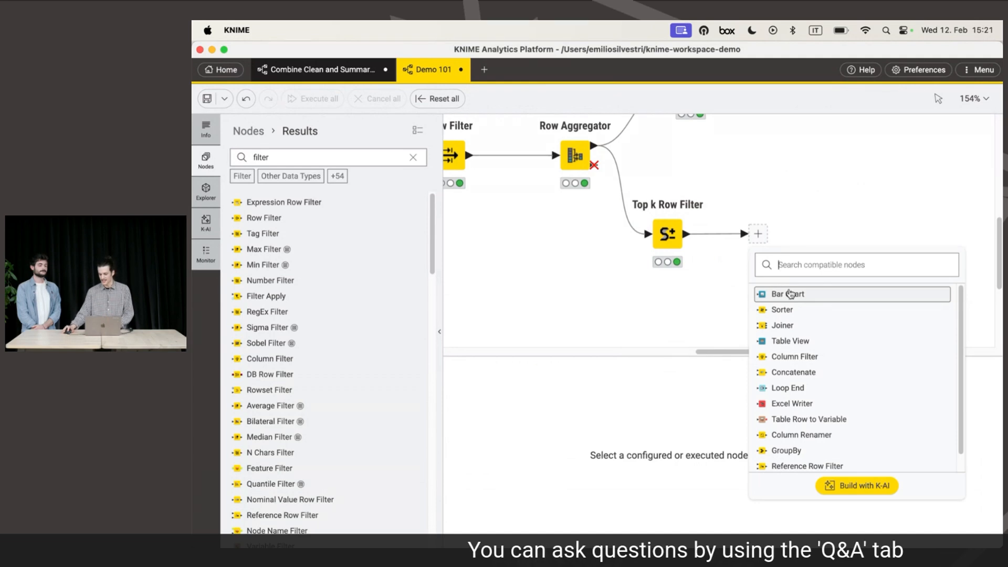
click(795, 295)
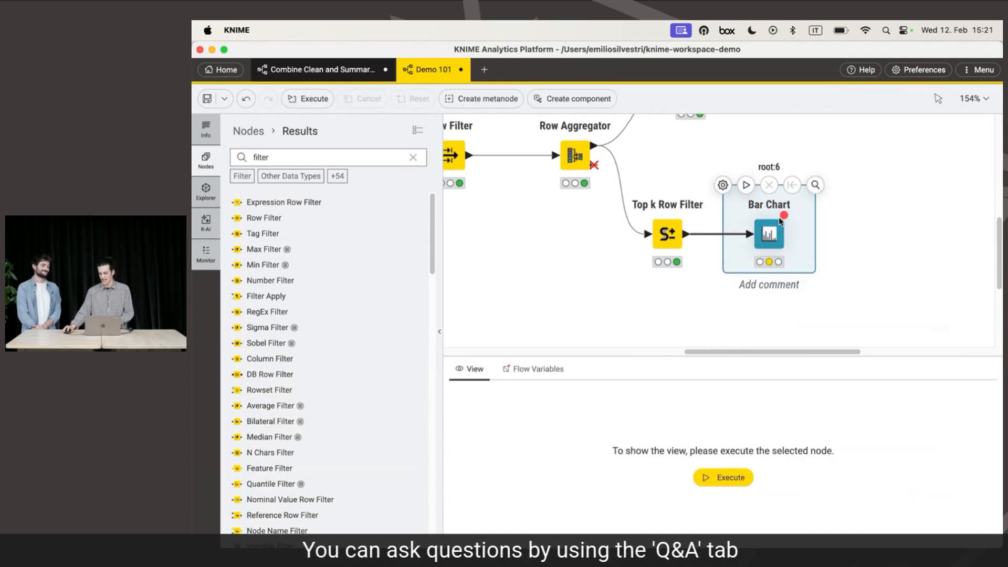
drag(764, 234, 775, 234)
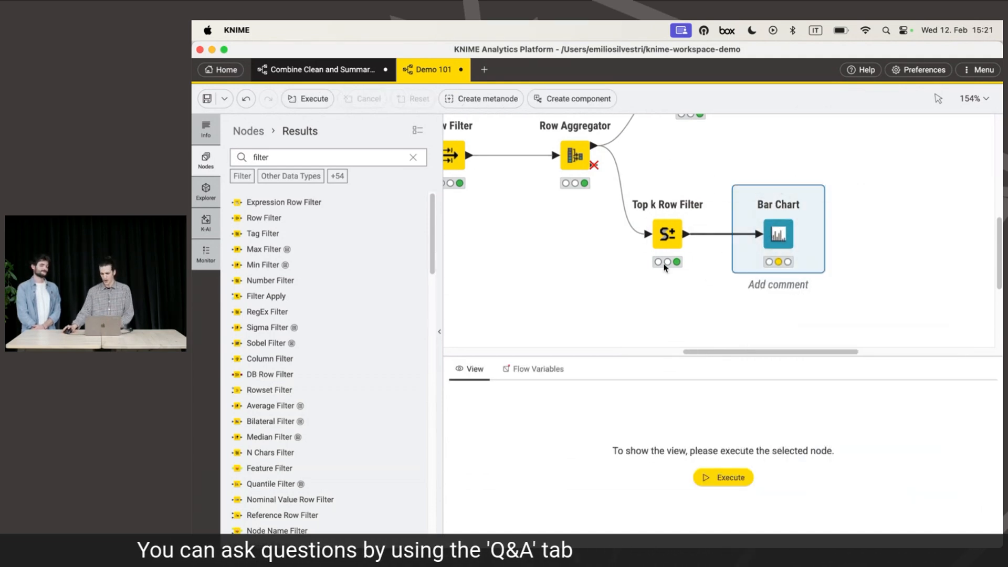
Step: Review the Bar Chart's data, plot and interactivity settings and accept the configuration with Team as category dimension
mouse_move(752, 199)
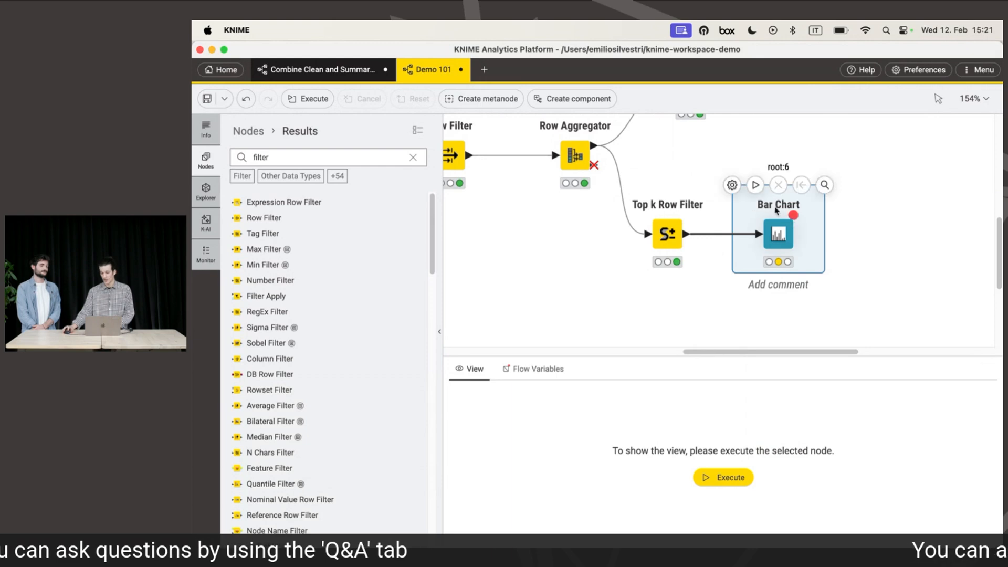
click(732, 185)
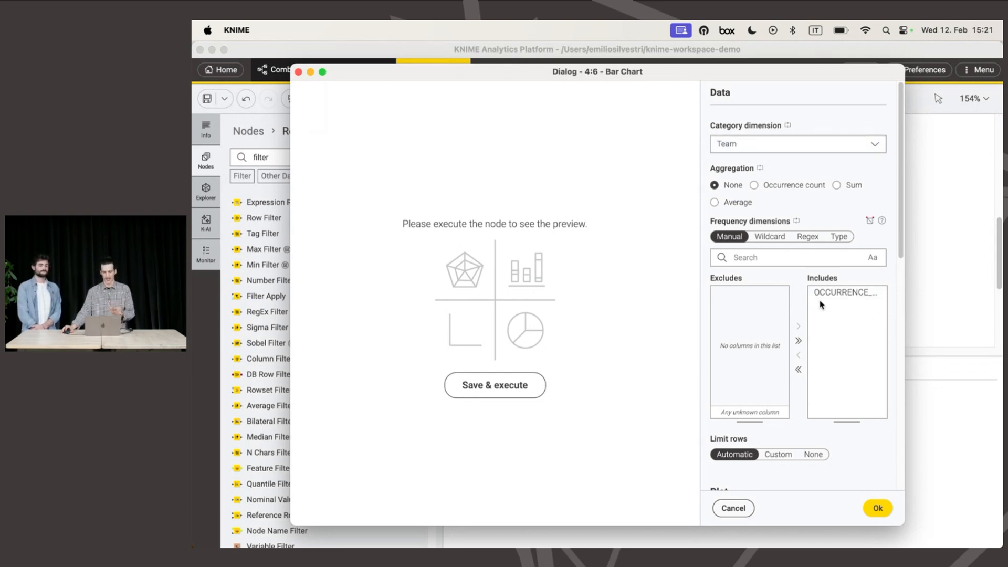
scroll(822, 305, down, 3)
scroll(822, 305, down, 15)
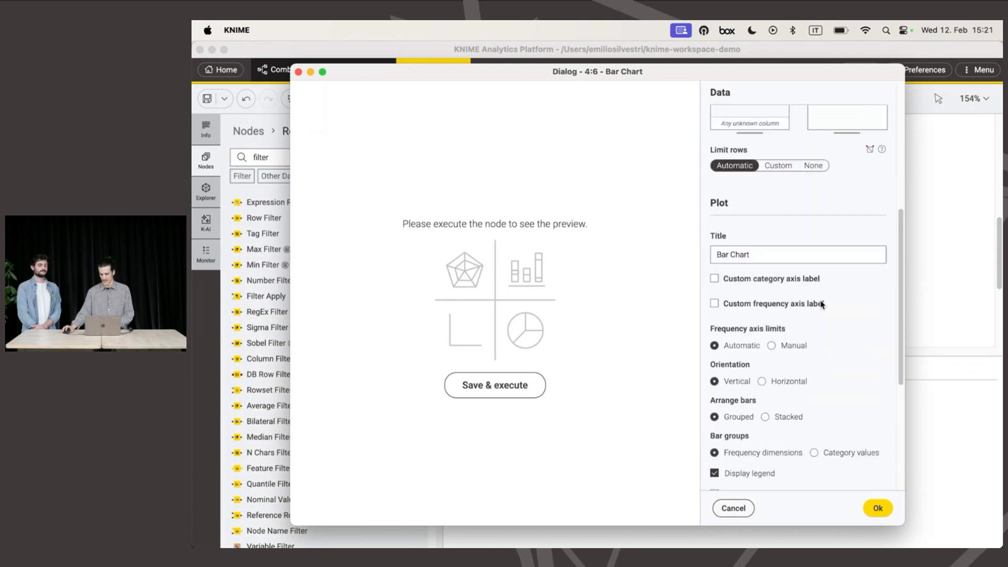
scroll(752, 181, down, 1)
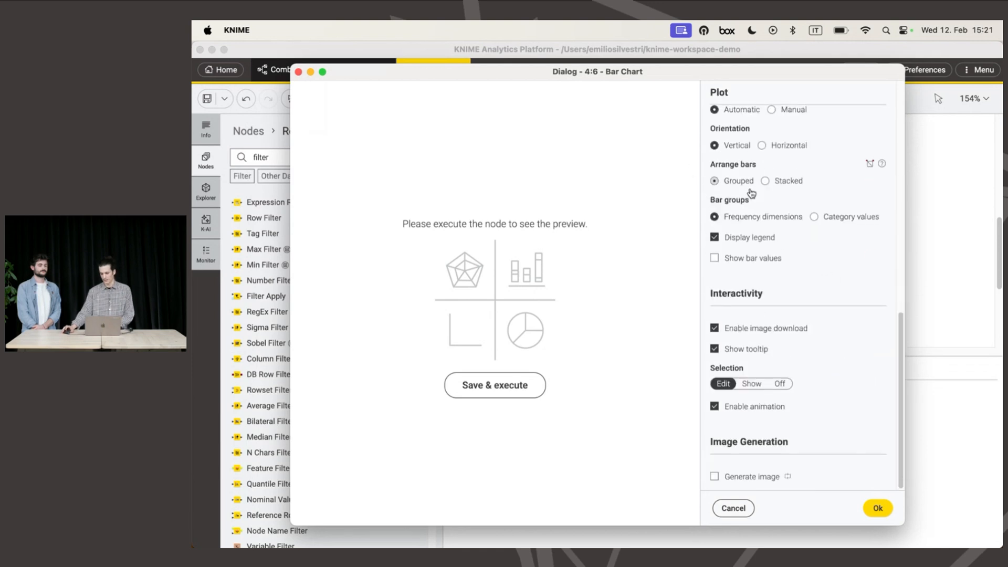
click(878, 508)
Step: Execute the Bar Chart node and examine the teams' bars in its view
mouse_move(775, 205)
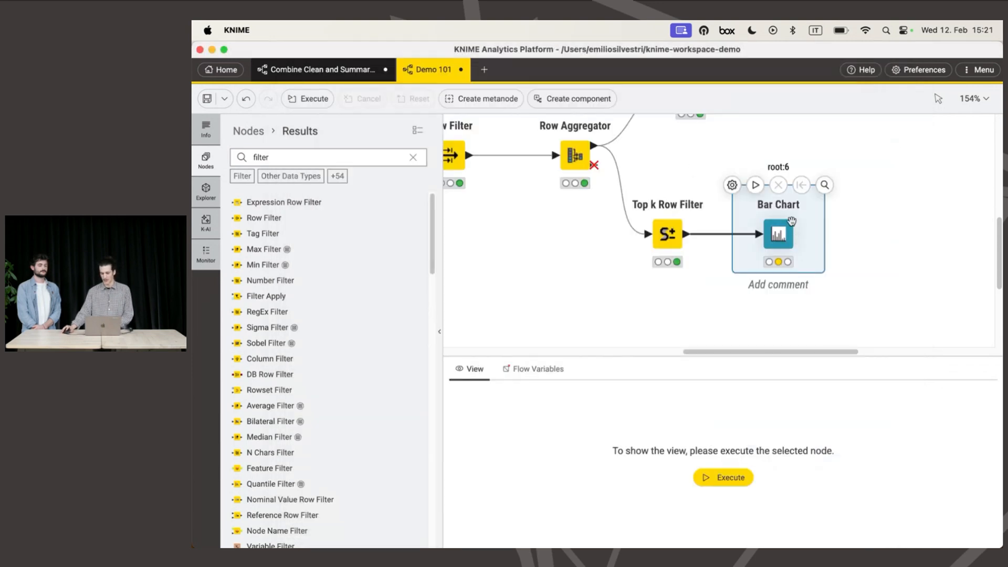
click(755, 186)
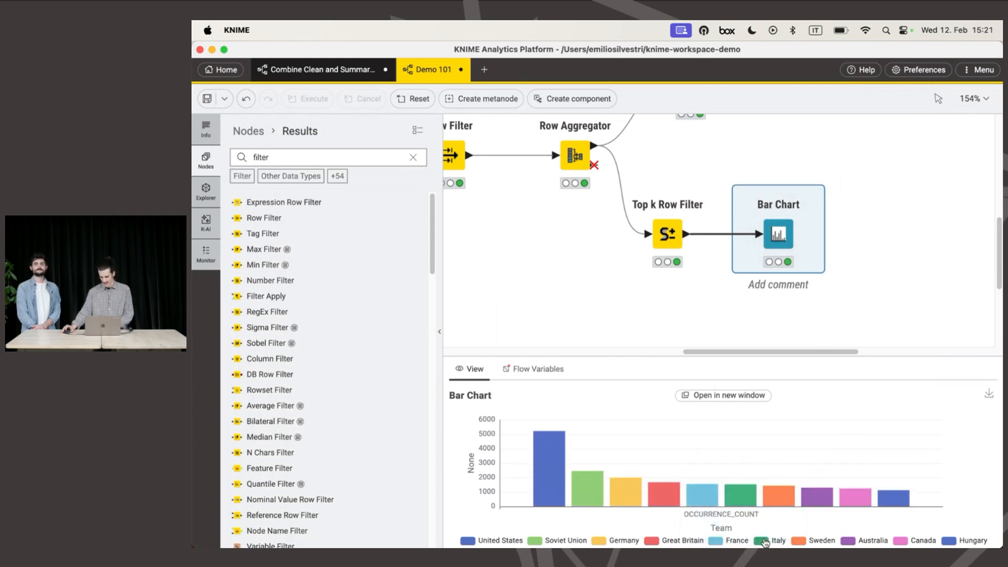
mouse_move(746, 503)
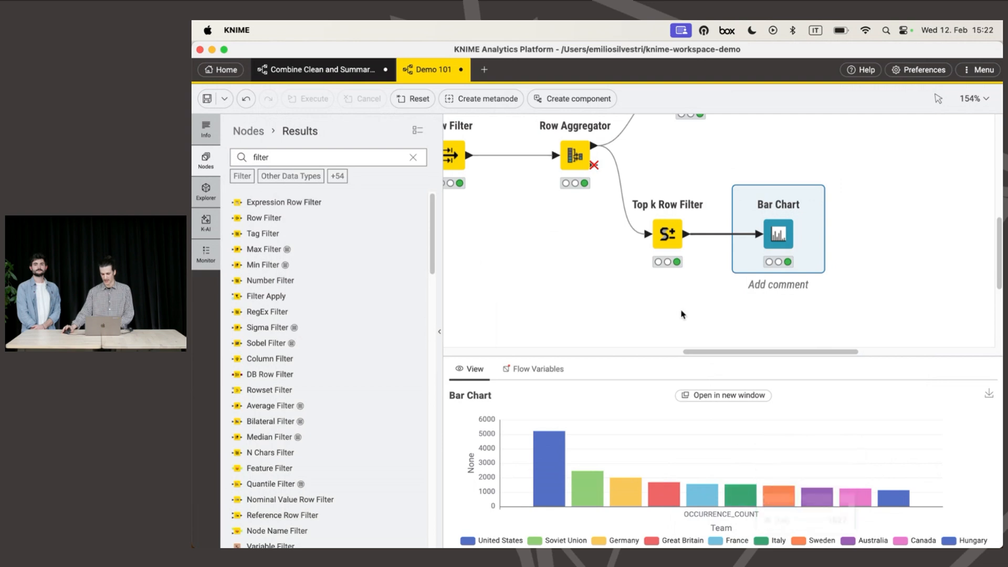
drag(677, 357, 841, 366)
click(631, 258)
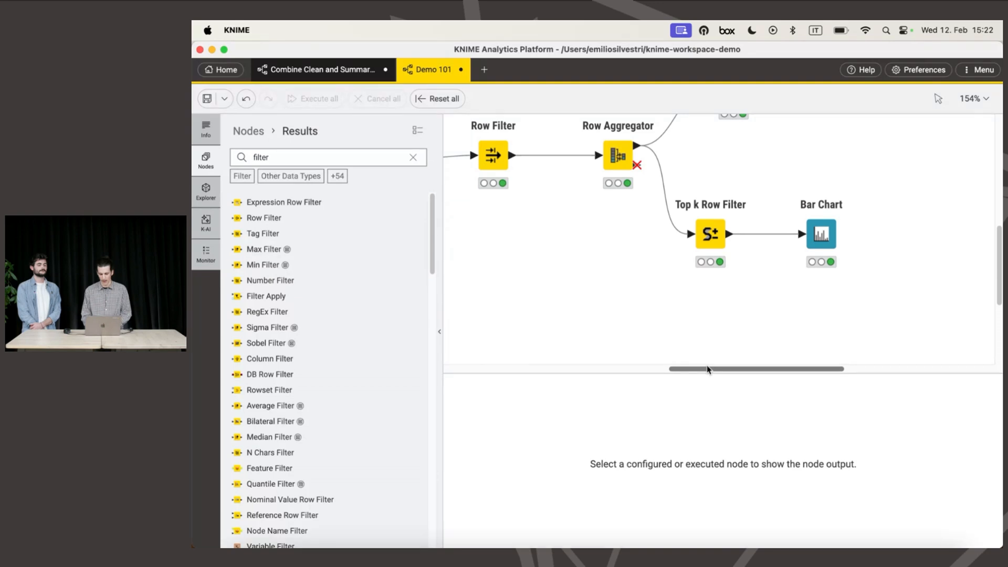
Step: Bring a second CSV file from the file manager into the workflow as a CSV Reader node, placed beneath the existing CSV Reader
key(ctrl+Up)
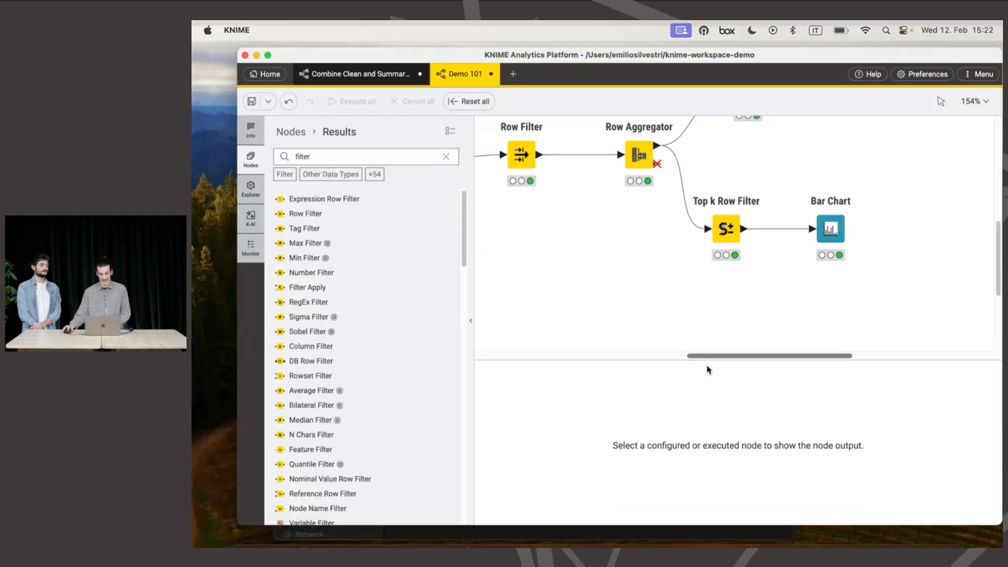
click(540, 364)
drag(541, 364, 524, 270)
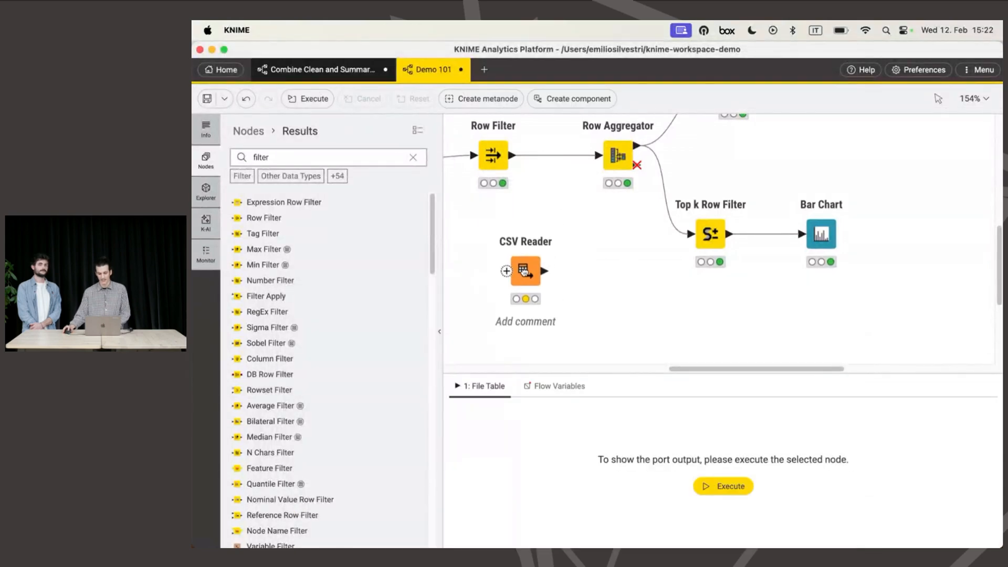
drag(698, 369, 649, 372)
drag(693, 285, 585, 285)
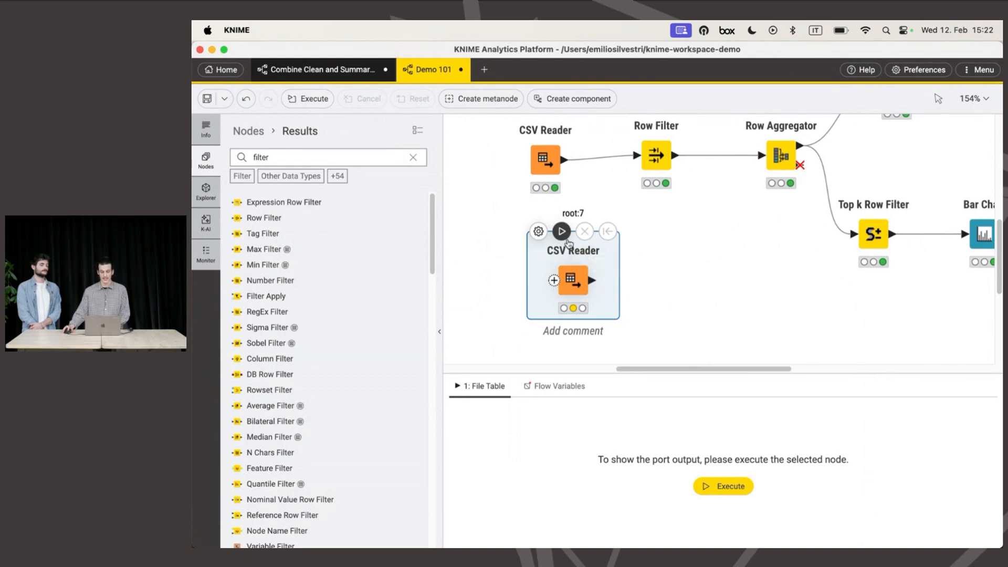
Step: Execute the new CSV Reader and look through the columns and rows of its output table
click(562, 232)
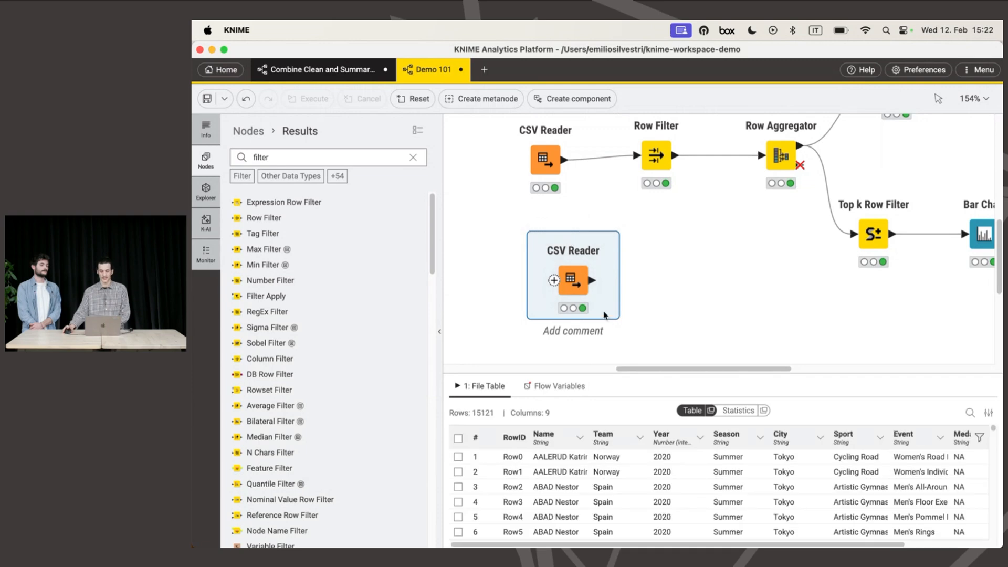
drag(646, 371, 653, 374)
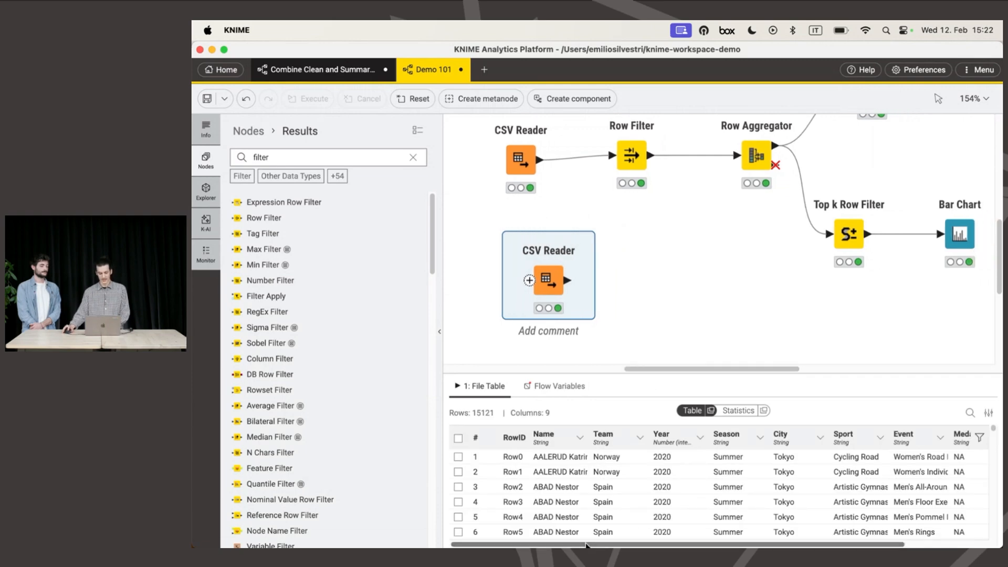
drag(587, 544, 592, 544)
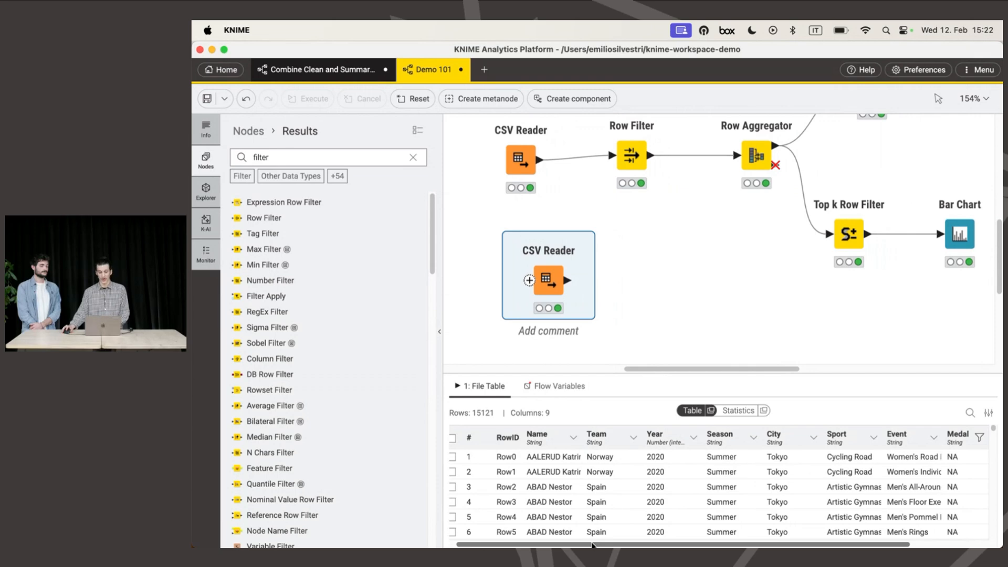
drag(593, 545, 670, 545)
scroll(581, 466, down, 10)
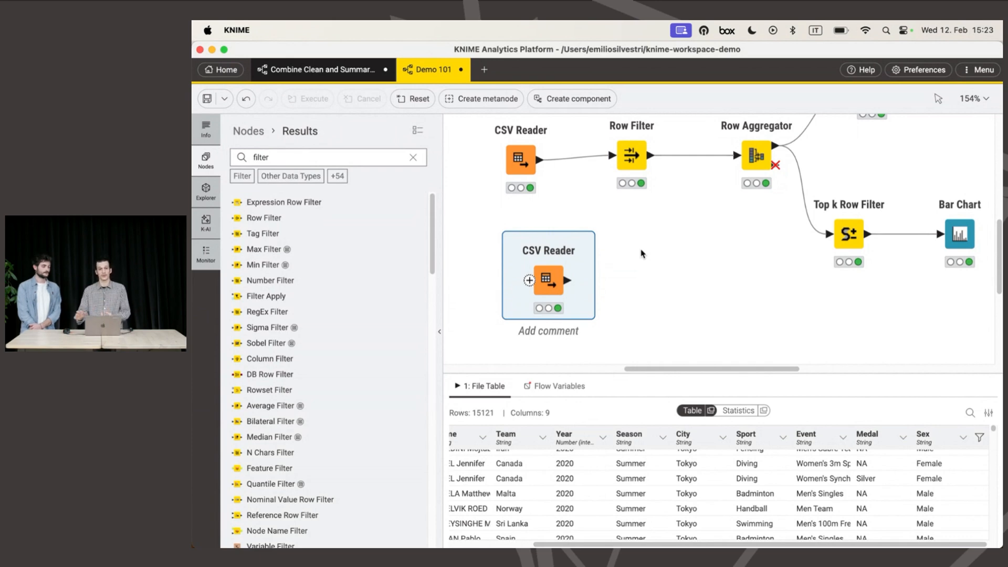
Step: Add a Concatenate node beside the new CSV Reader and connect both CSV Readers to its two inputs
click(414, 157)
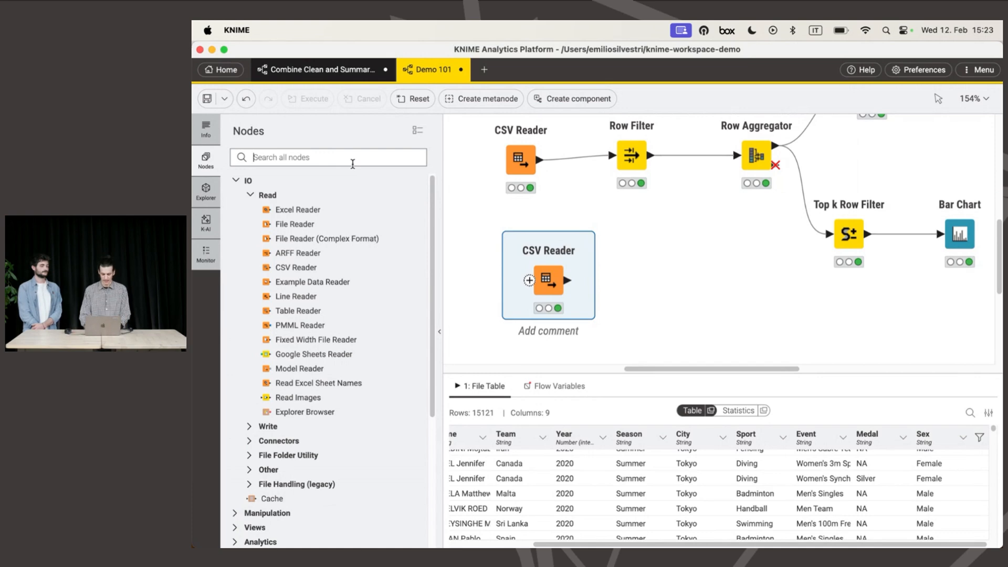
text(conc)
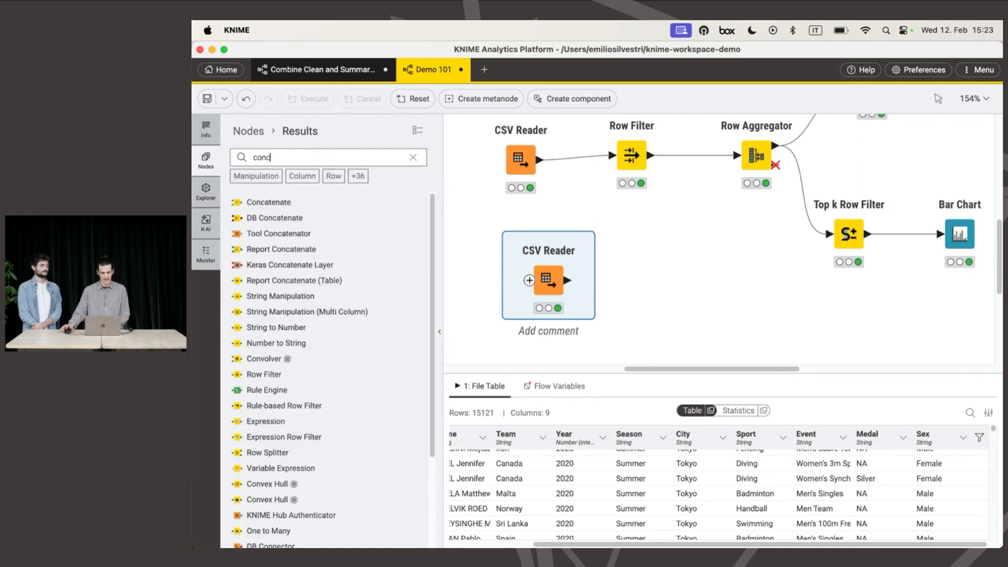
drag(265, 202, 660, 247)
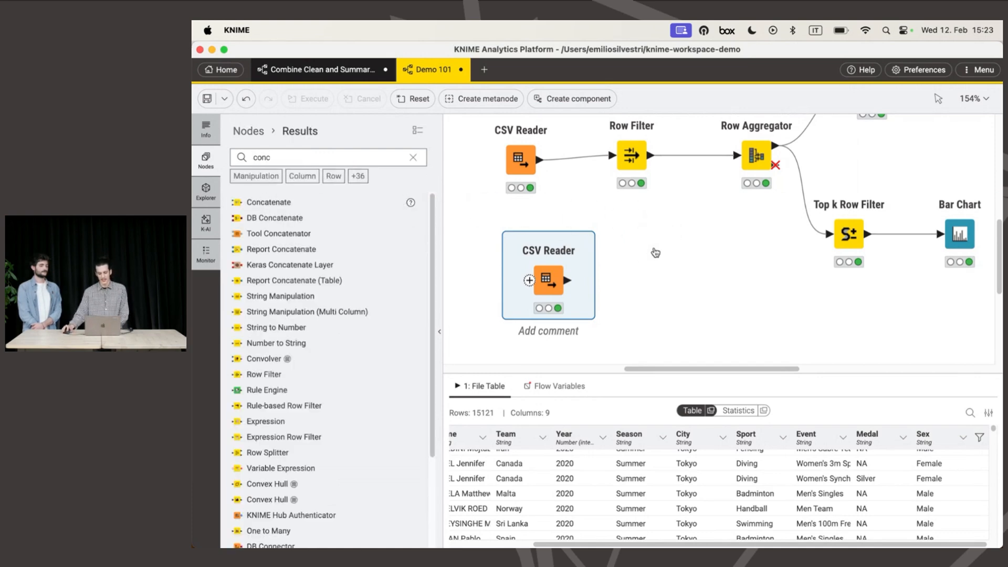
click(618, 333)
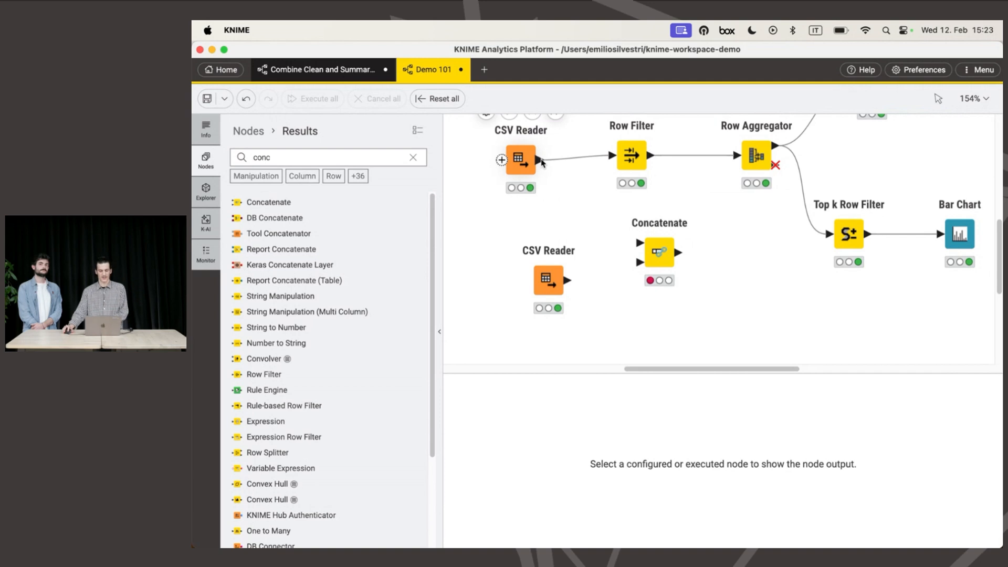
drag(541, 162, 641, 243)
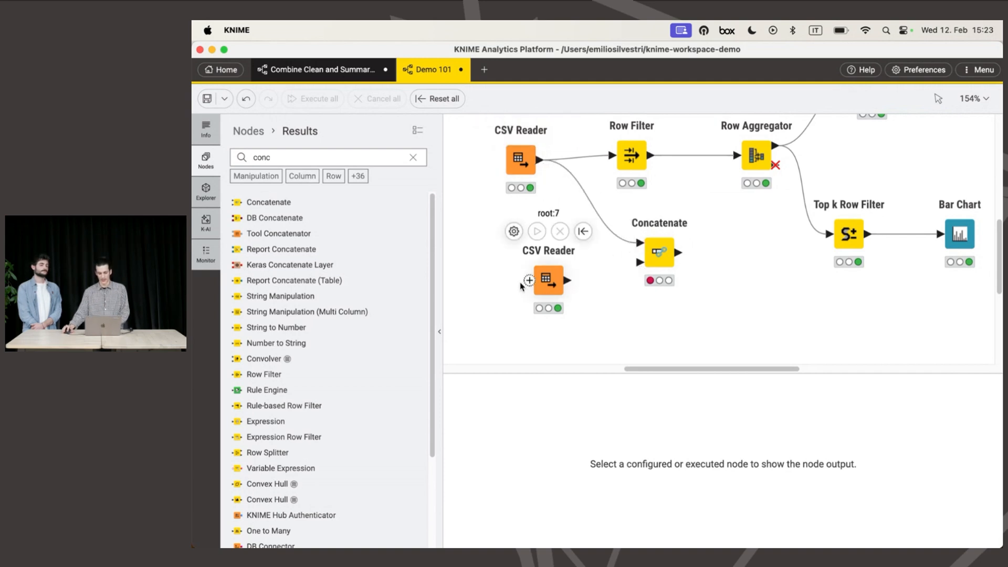
drag(592, 280, 640, 262)
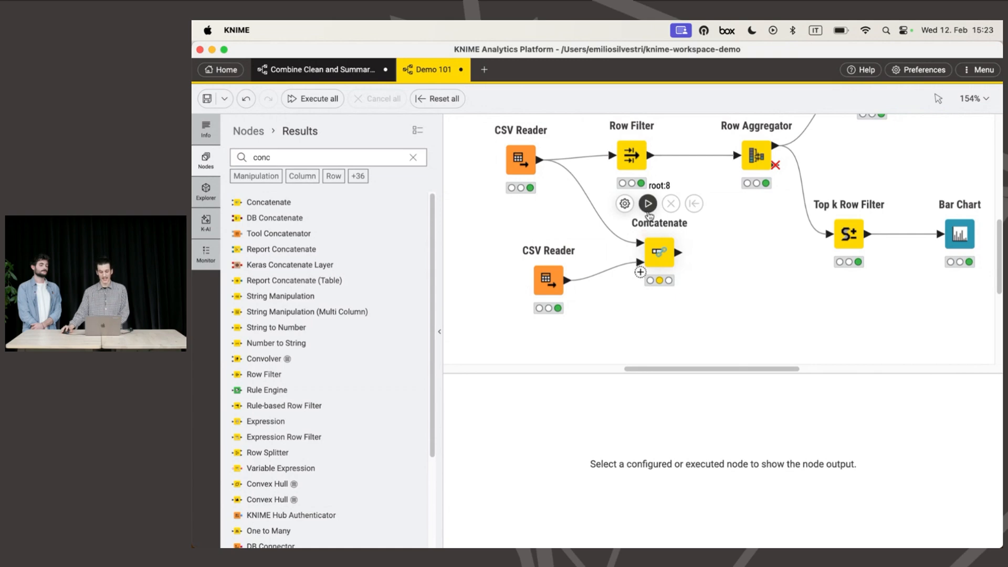
Step: Execute the Concatenate node and look through the columns and rows of its concatenated table
click(647, 203)
click(693, 250)
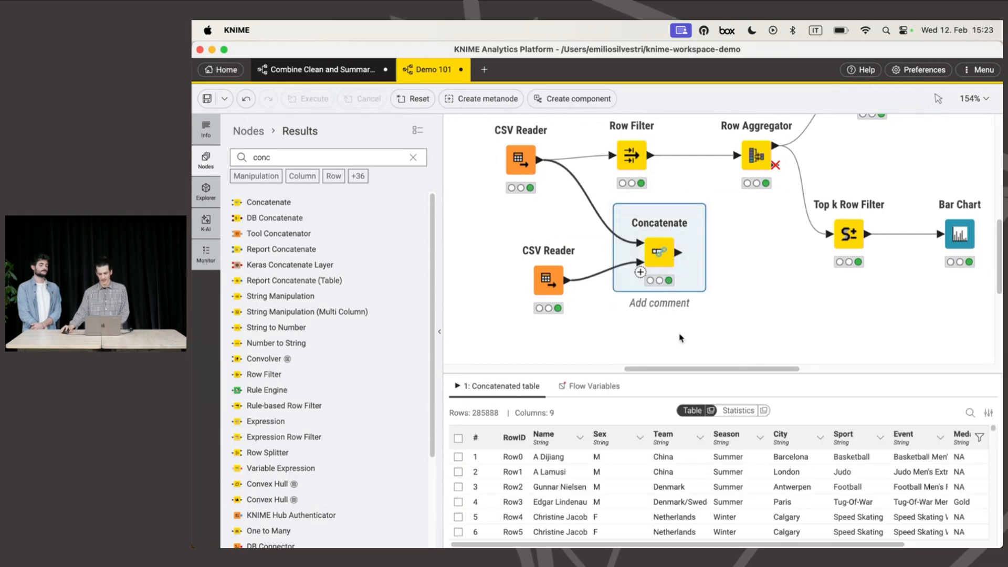
scroll(649, 546, right, 3)
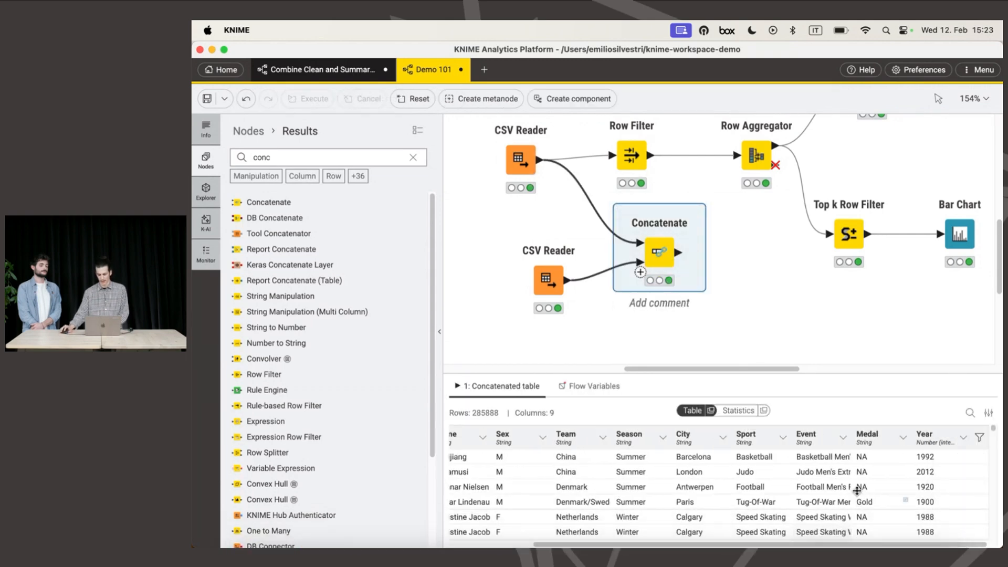
scroll(965, 512, down, 3)
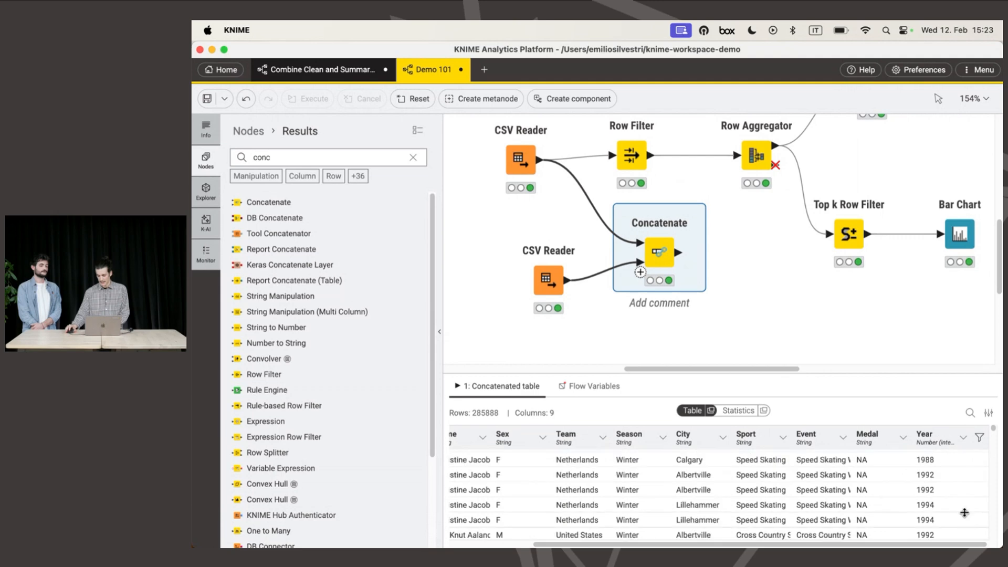
Step: Sort the concatenated table's preview by Year in descending order and browse its rows
click(937, 439)
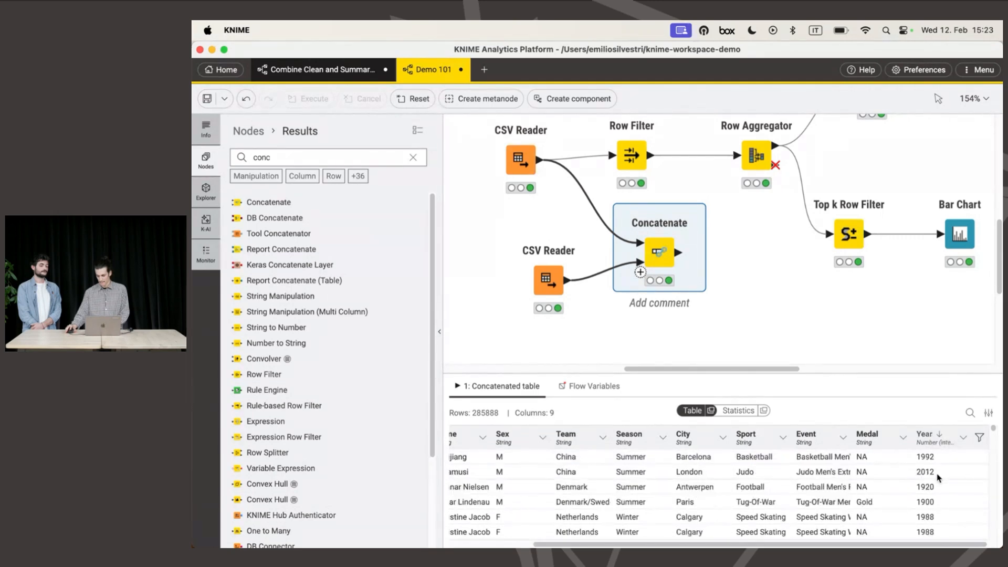
scroll(944, 474, down, 10)
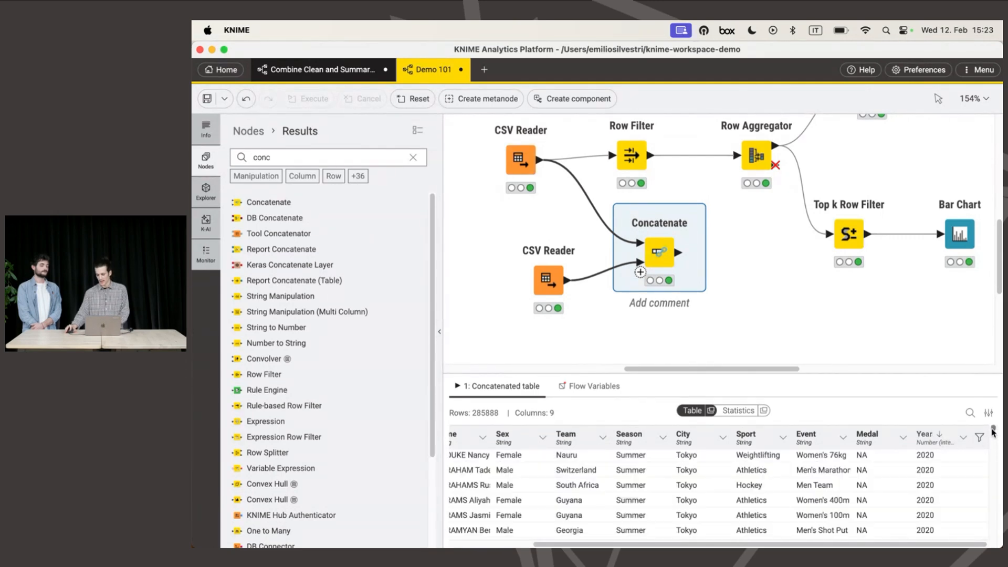
drag(992, 429, 984, 515)
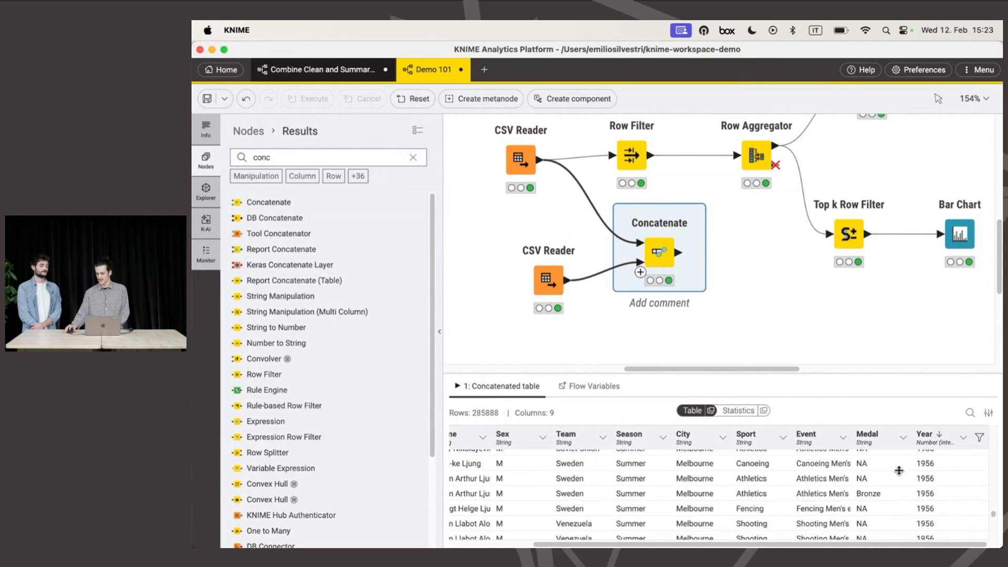
scroll(899, 471, up, 10)
click(790, 302)
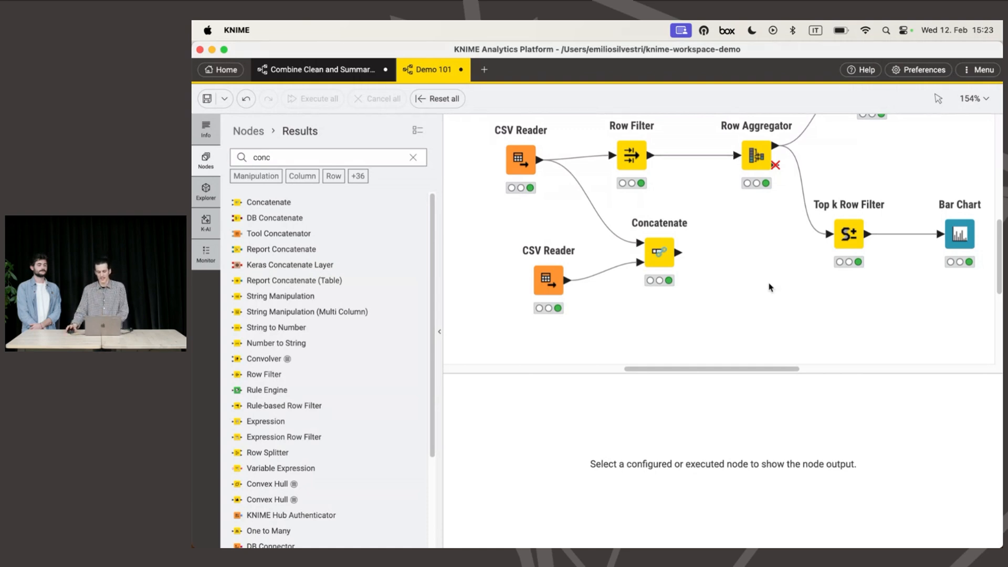
Step: Feed the Row Filter from the Concatenate output instead of the first CSV Reader, and execute the workflow through the Bar Chart
mouse_move(689, 256)
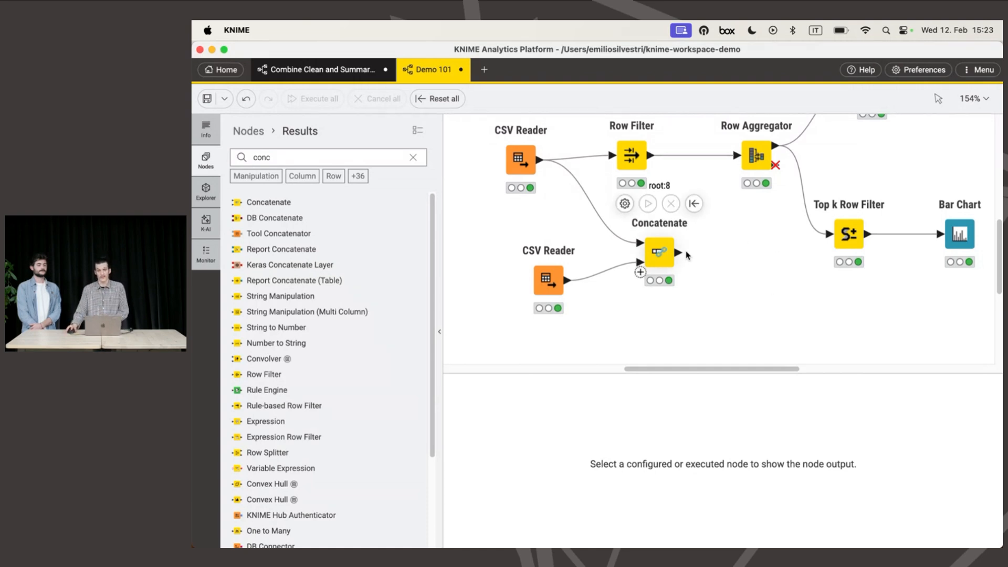
drag(680, 253, 621, 163)
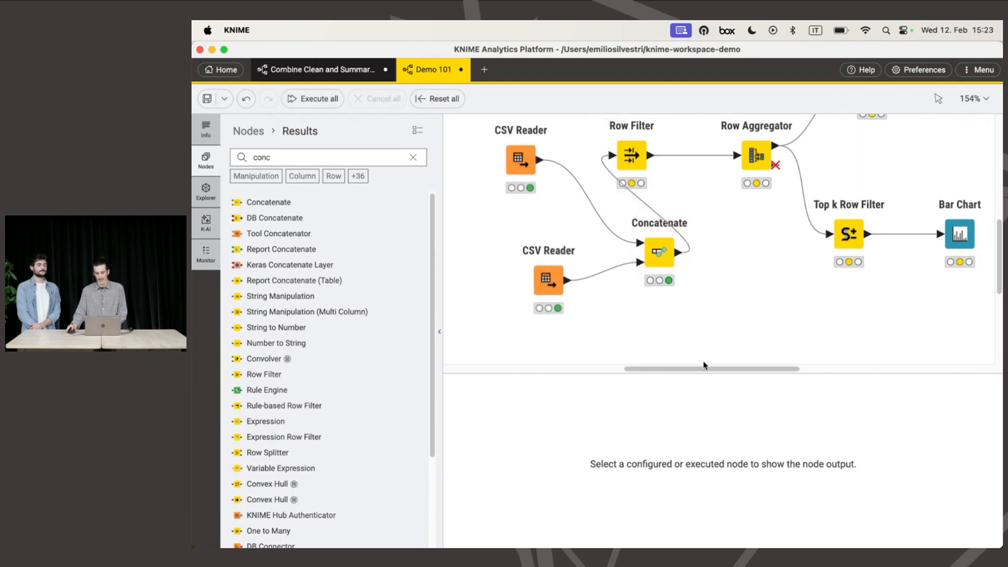
drag(702, 370, 762, 370)
click(748, 185)
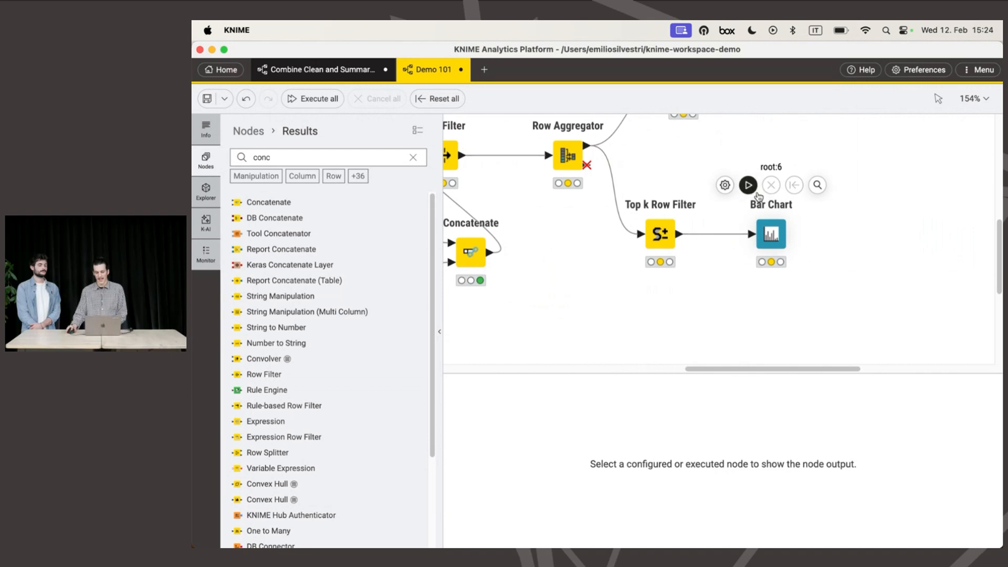
Step: Examine the updated Bar Chart in its preview and interactive view, and close the view
click(777, 238)
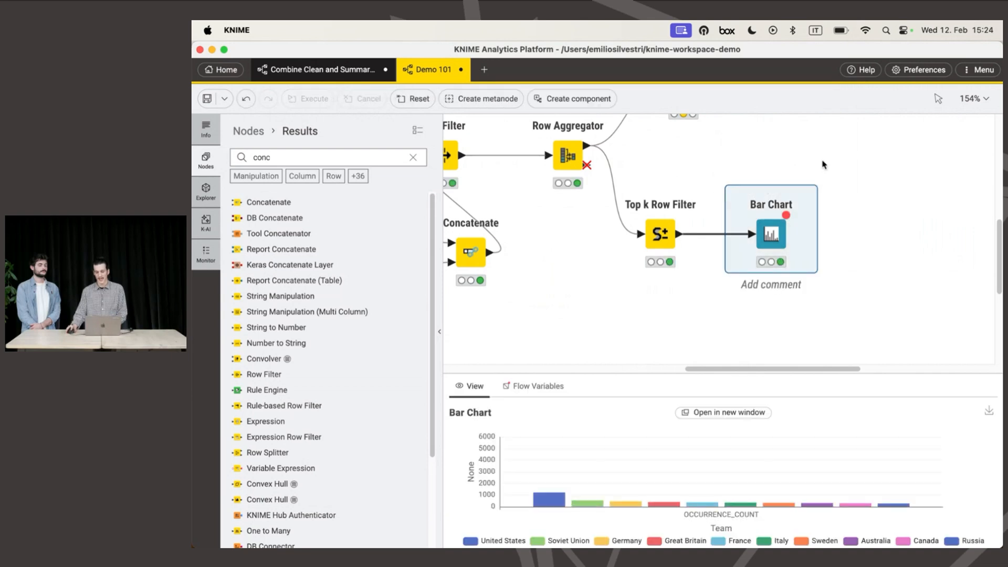
click(817, 186)
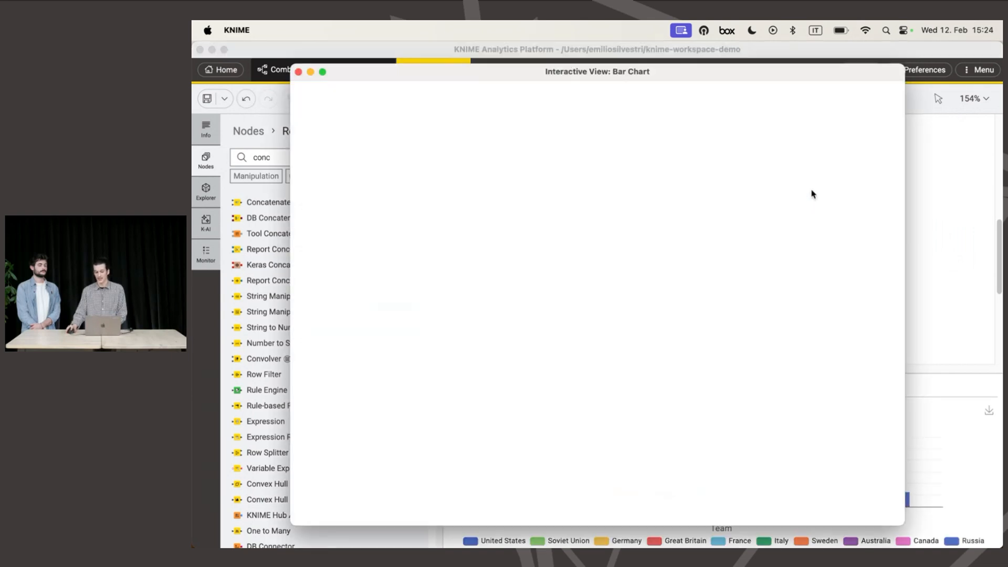
click(299, 72)
click(706, 311)
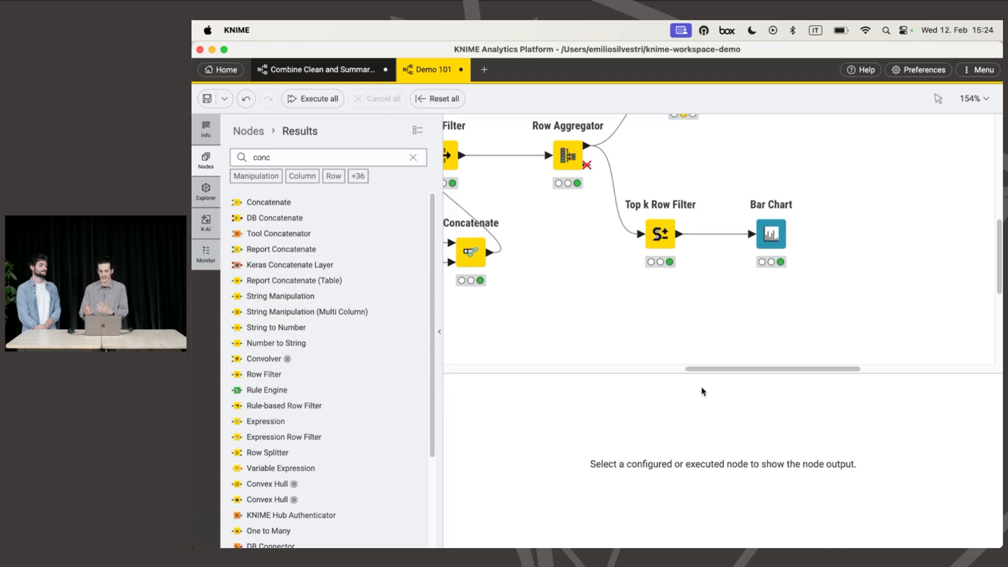
Step: Attach an Excel Writer node to the Top k Row Filter's output, below the Bar Chart
mouse_move(681, 239)
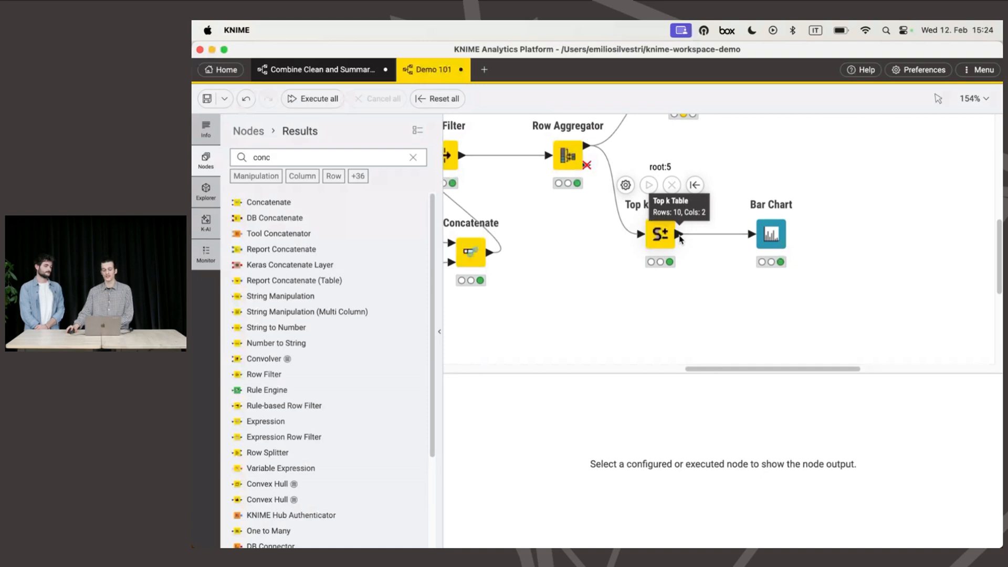
drag(681, 239, 712, 321)
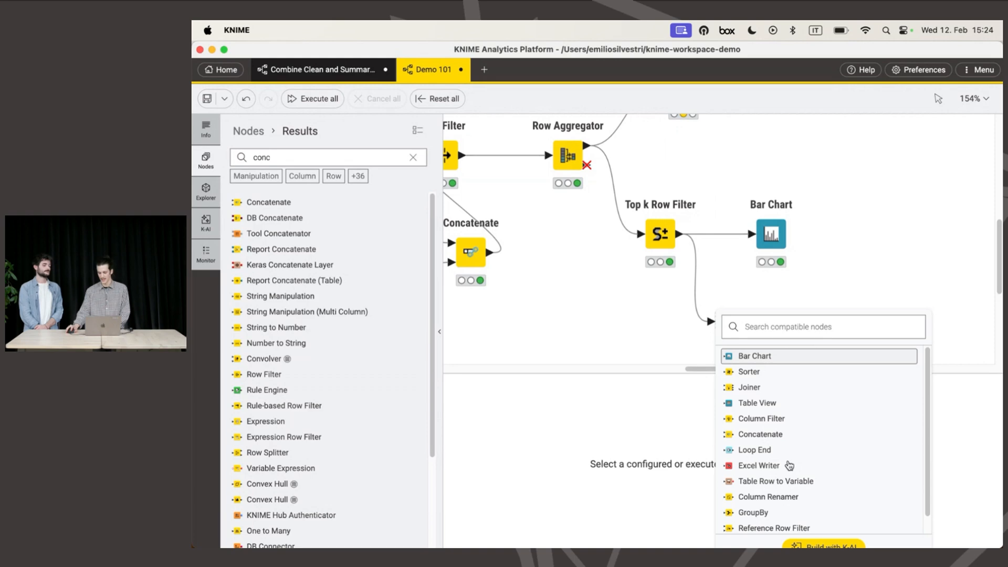
click(789, 466)
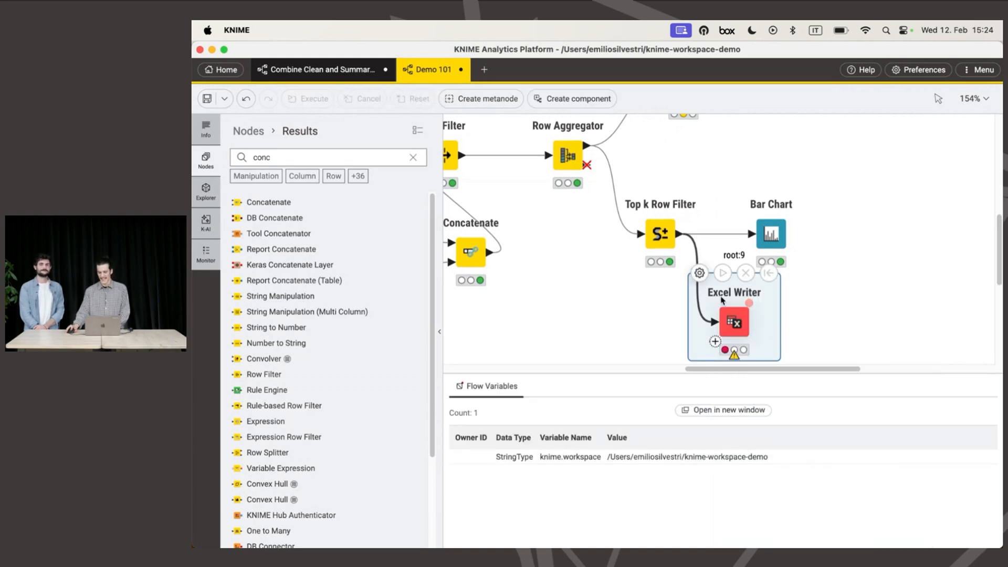
Step: Configure the Excel Writer to write test.xlsx to the user's home folder on the local file system, and accept the settings
double_click(731, 315)
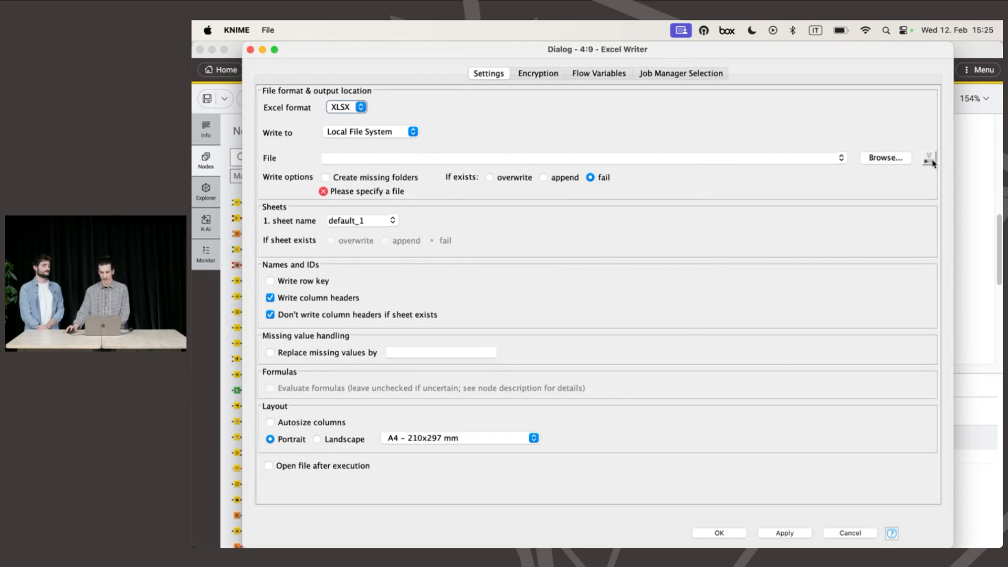
click(880, 158)
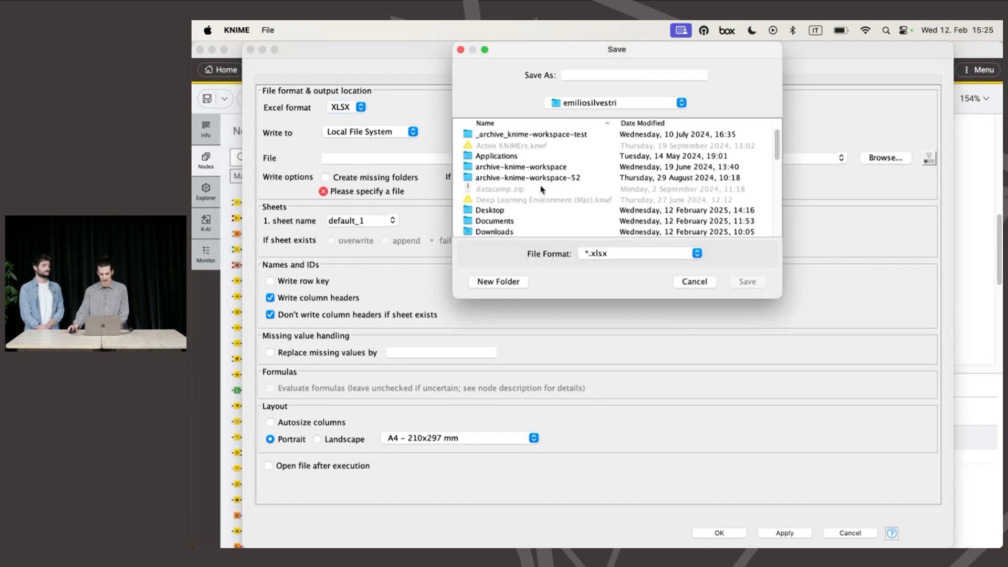
click(511, 221)
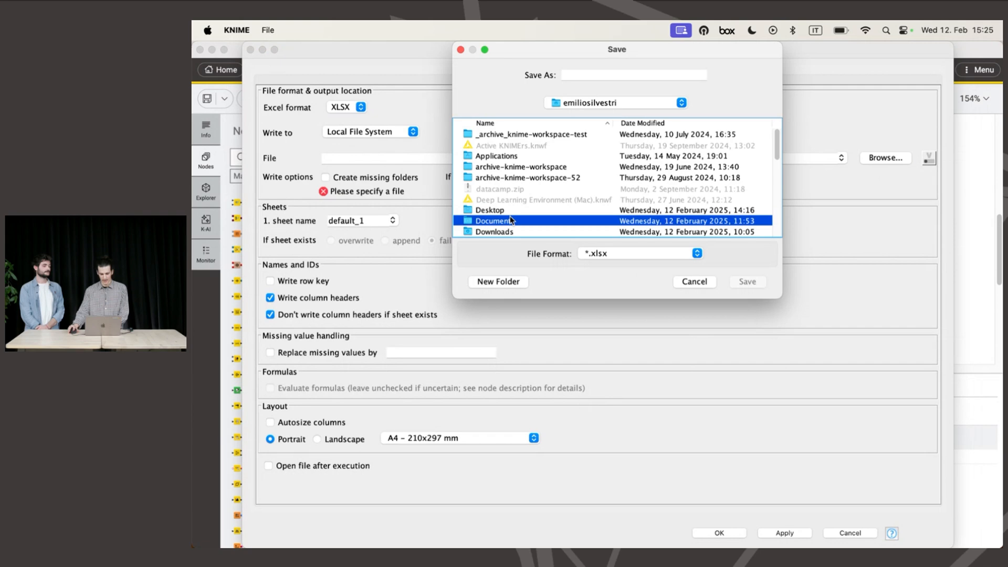
click(659, 72)
text(test)
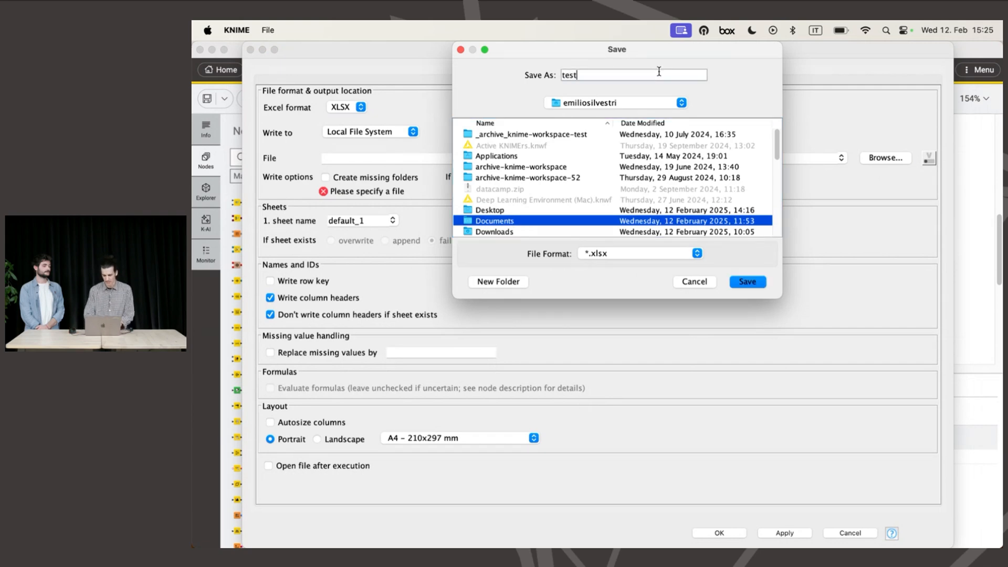
click(749, 282)
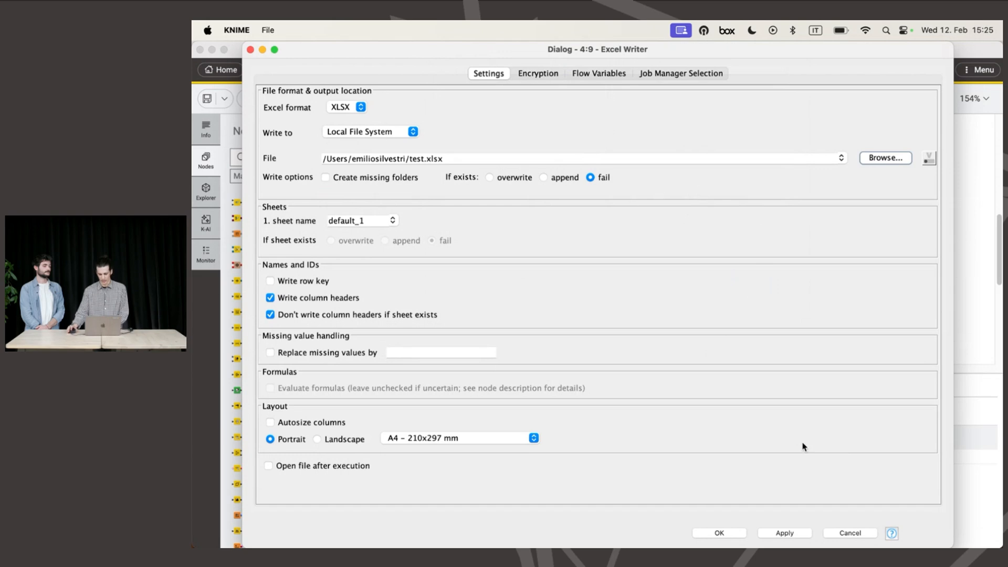
click(770, 534)
click(719, 533)
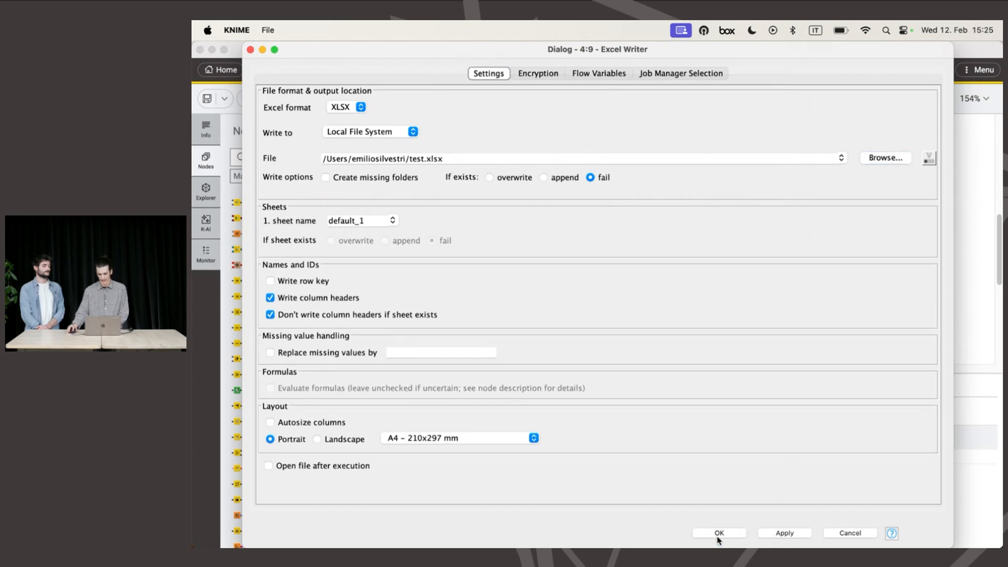
Step: Execute the Excel Writer node and shrink the output preview to give the workflow canvas more room
click(722, 273)
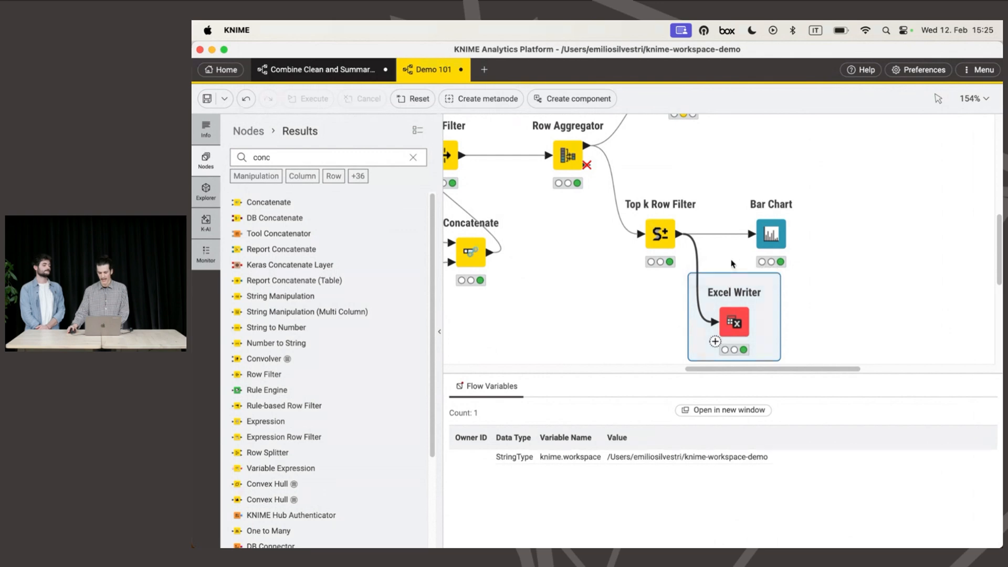
drag(736, 373, 729, 429)
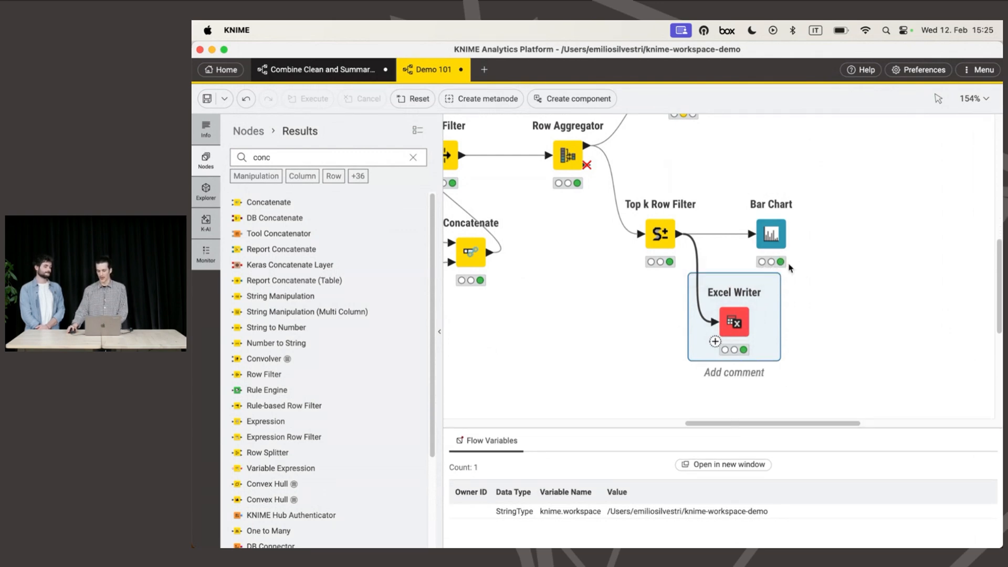
click(786, 388)
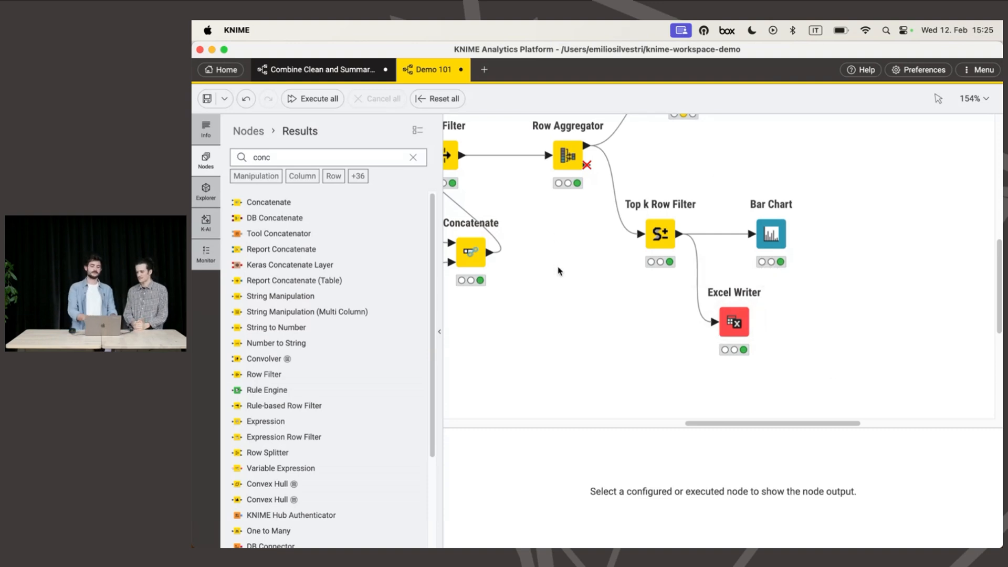
Step: Add the comment "filter the top 10 countries" to the Top k Row Filter node
scroll(603, 278, left, 5)
scroll(604, 278, up, 2)
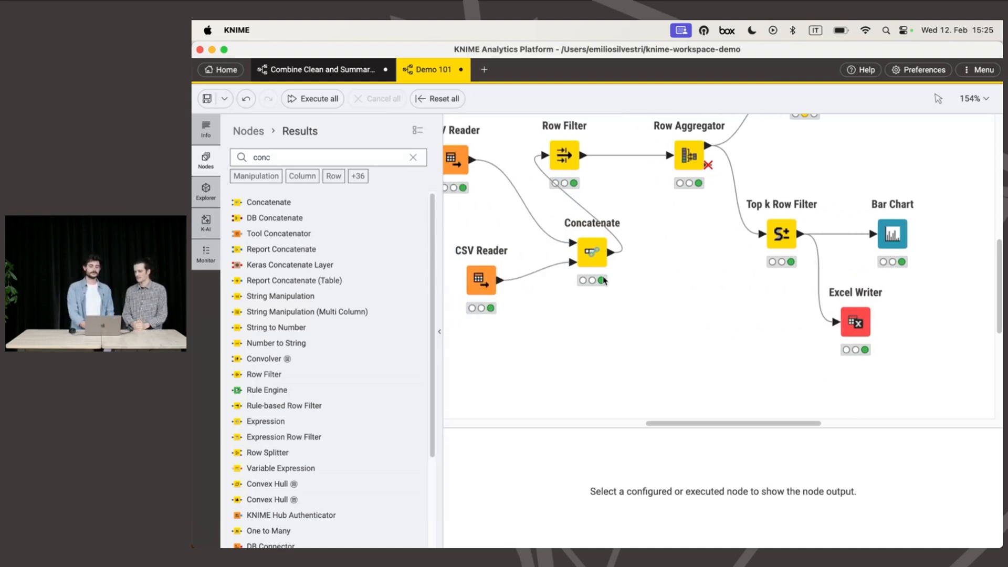
scroll(603, 277, right, 2)
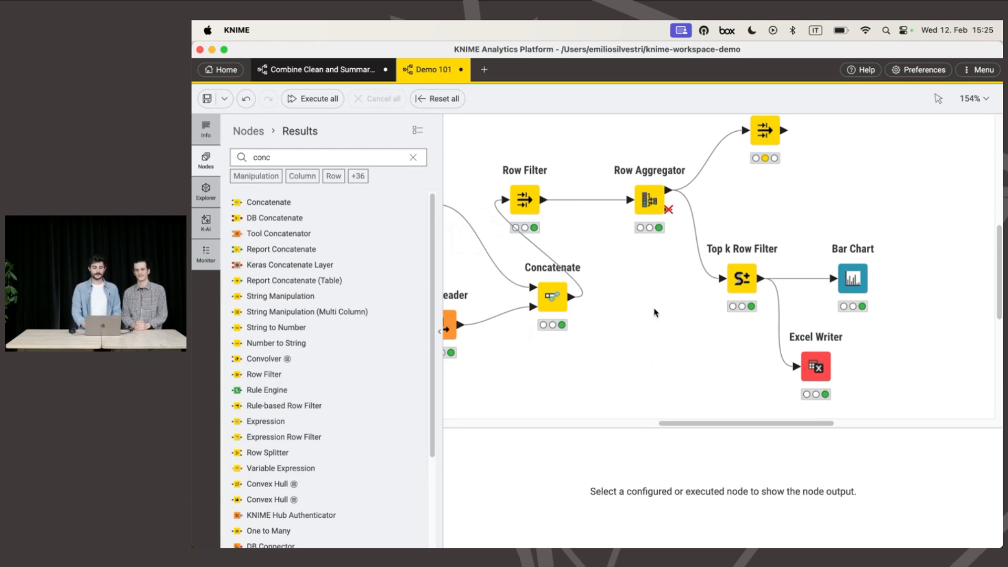
scroll(655, 310, down, 3)
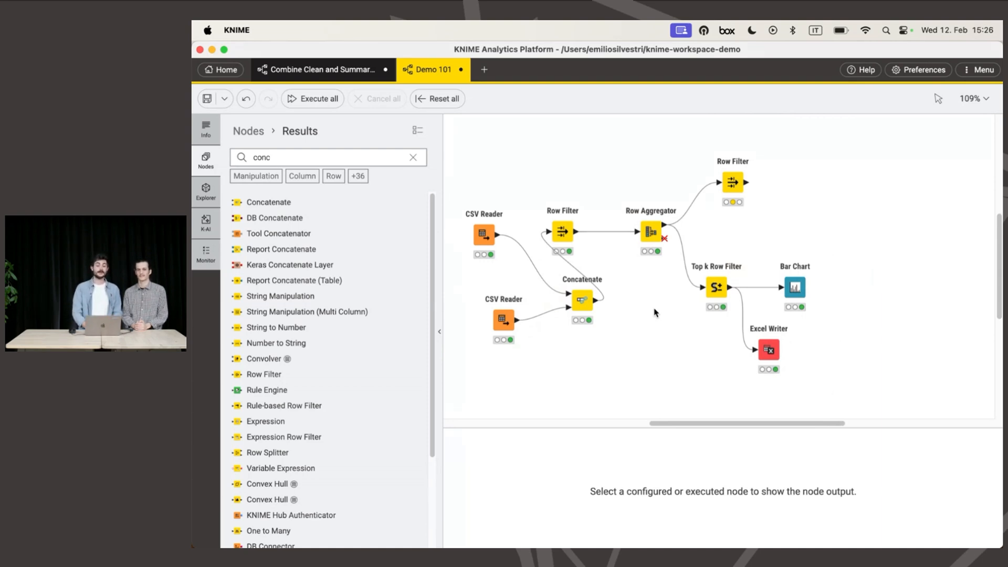
scroll(626, 325, left, 3)
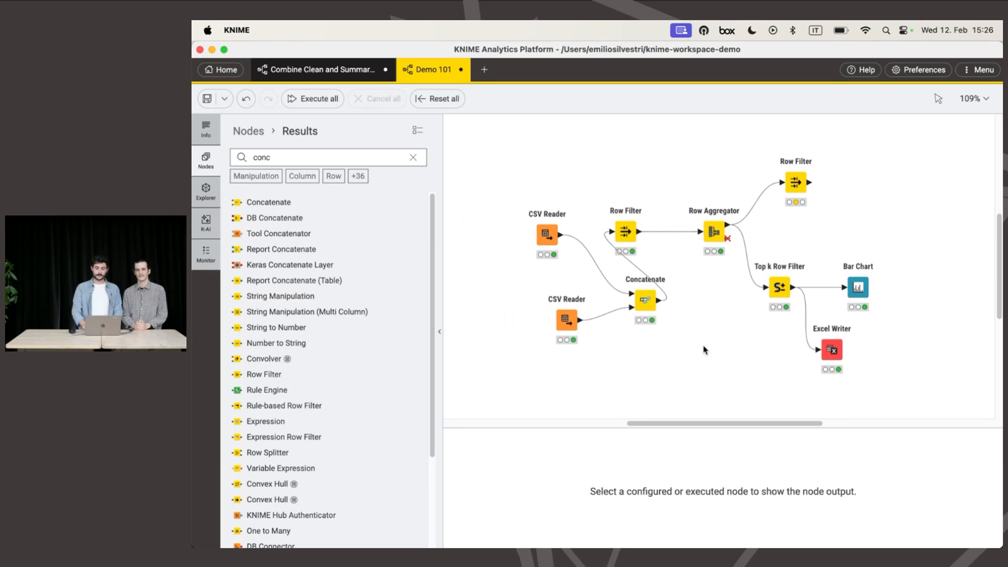
scroll(705, 349, up, 3)
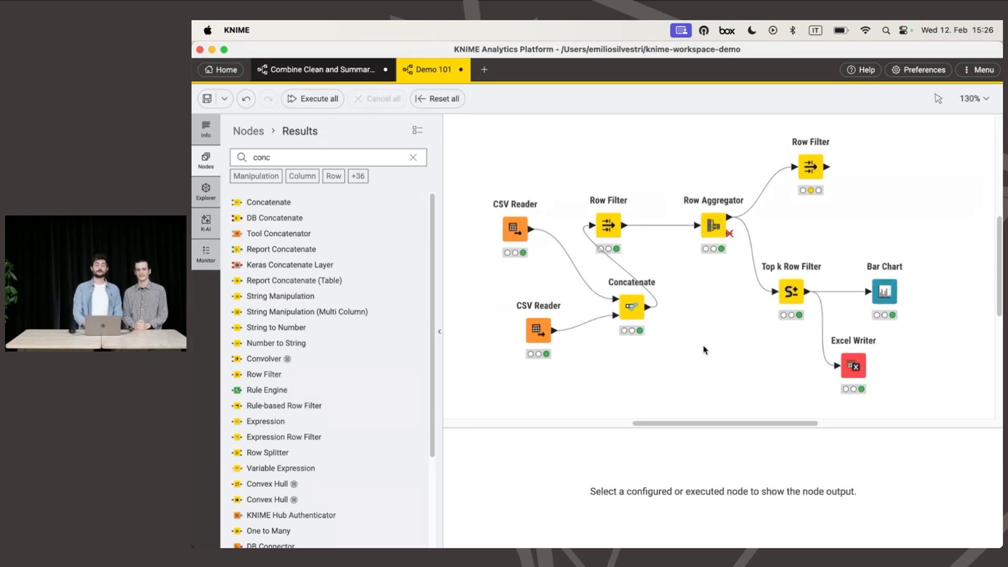
click(789, 296)
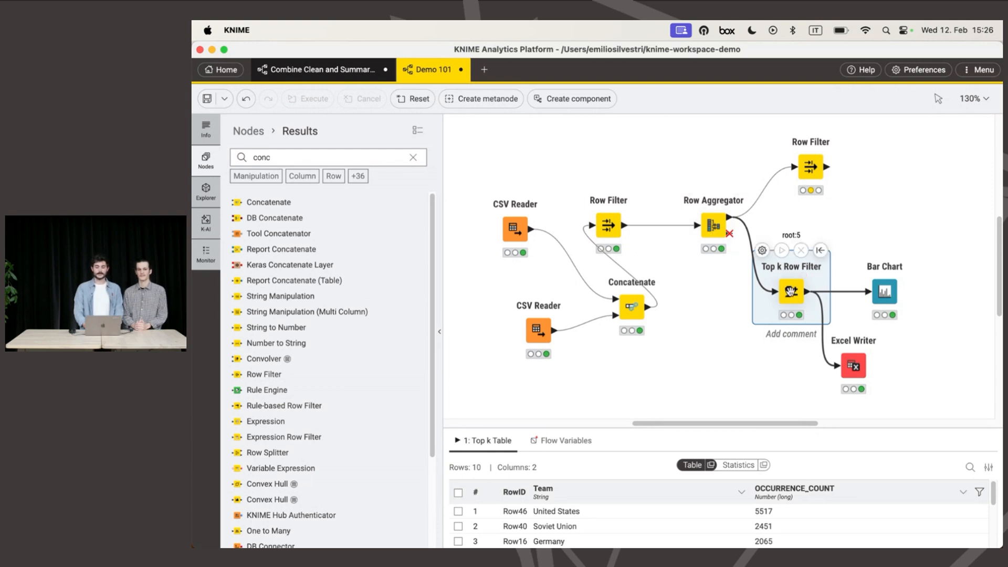
click(789, 335)
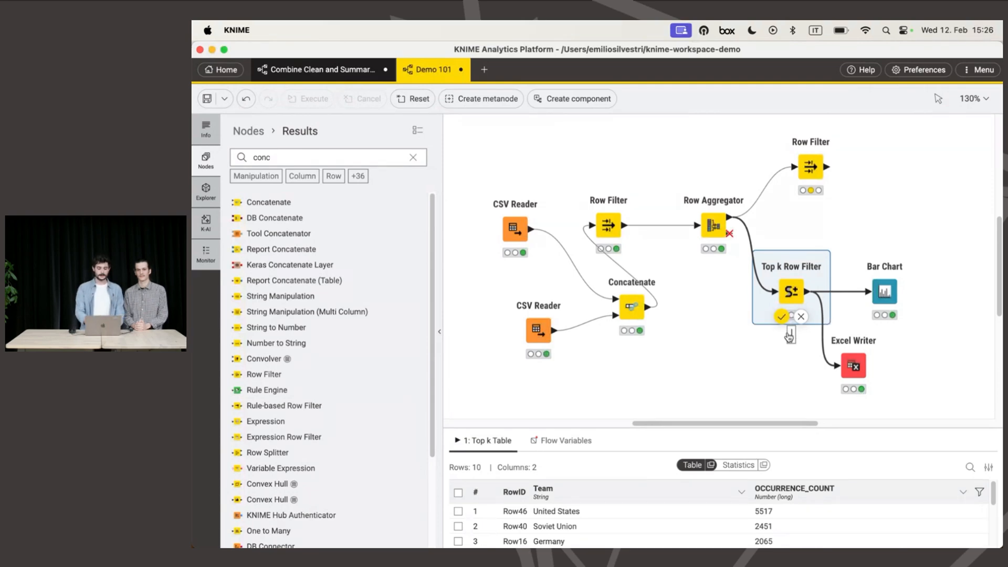
text(filter)
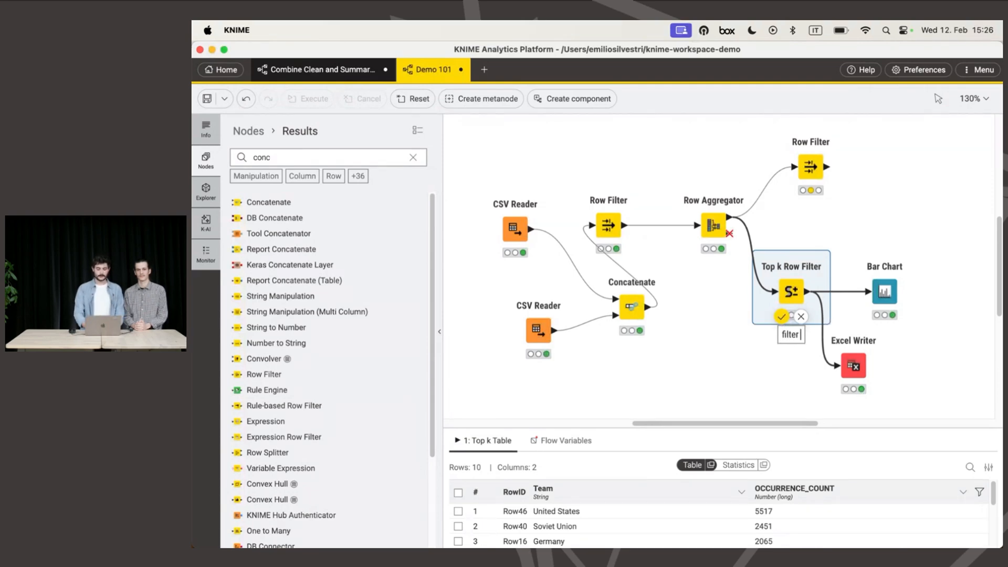
text( the top)
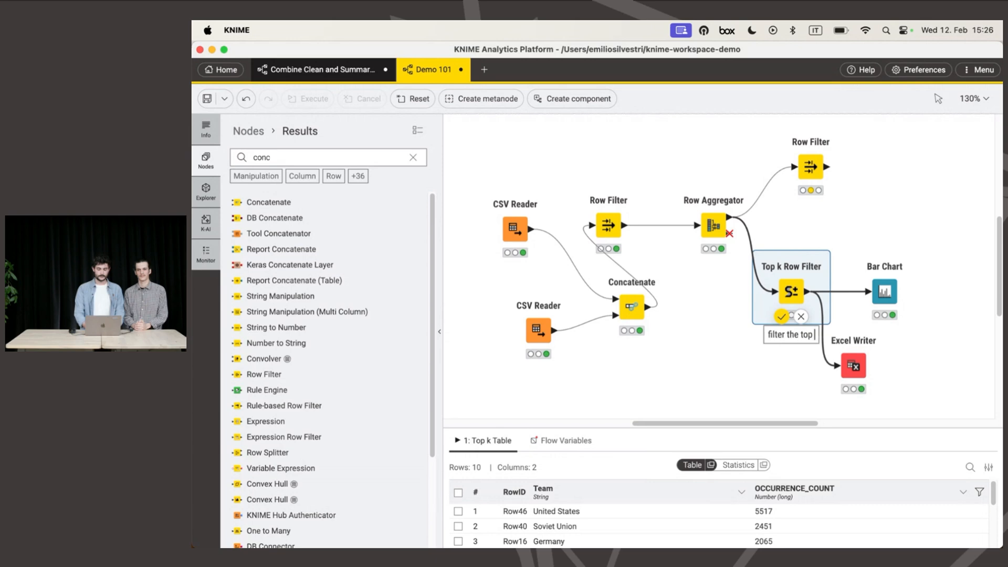
text( 10 countries)
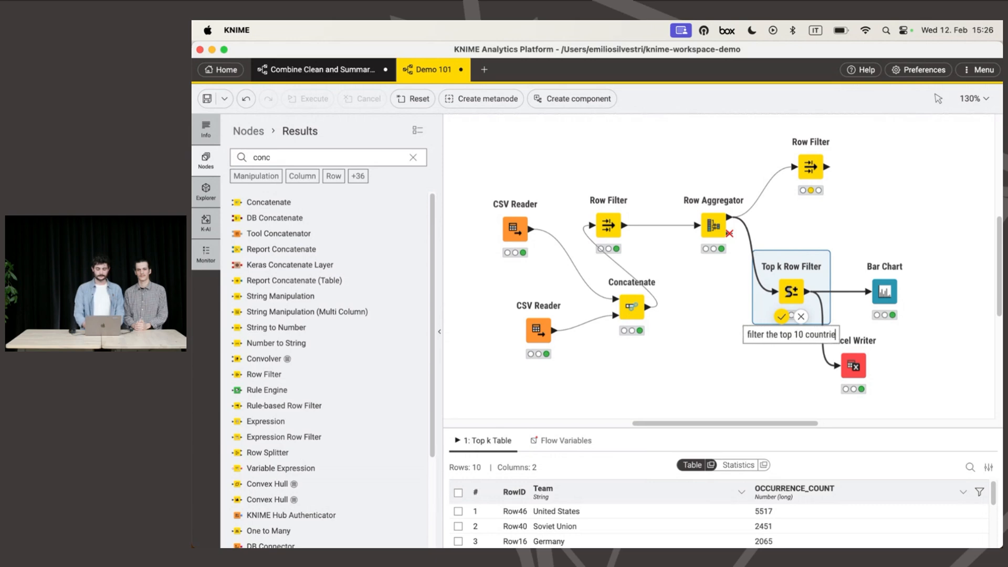
click(785, 319)
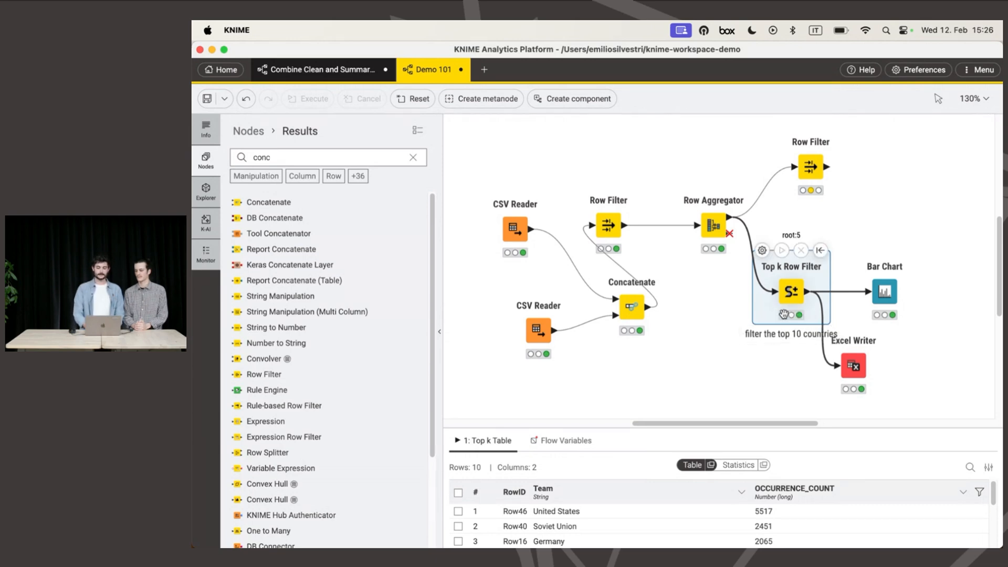
click(771, 356)
Step: Move the Excel Writer node farther down and to the right, clear of the Top k Row Filter's comment
drag(850, 360, 914, 372)
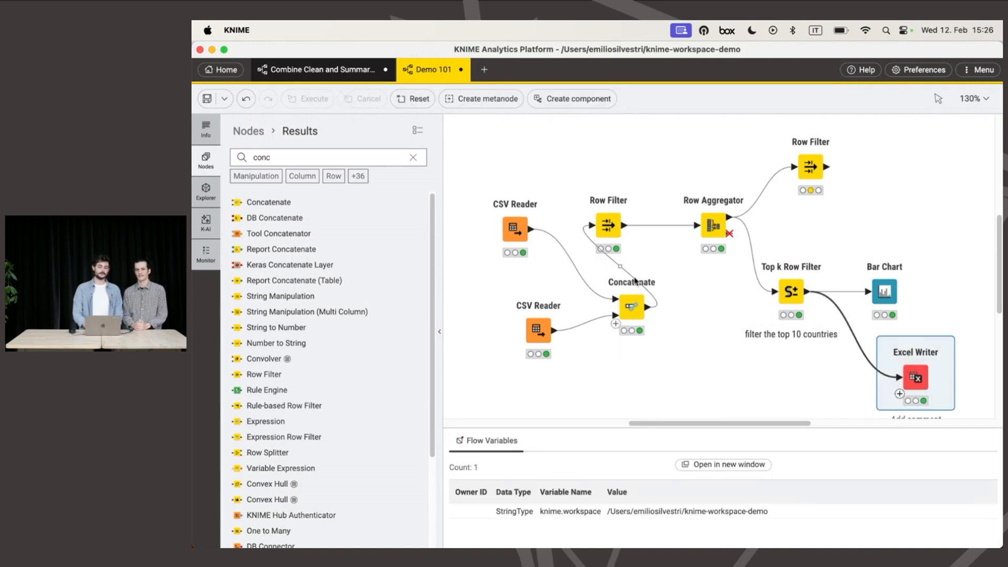
click(609, 231)
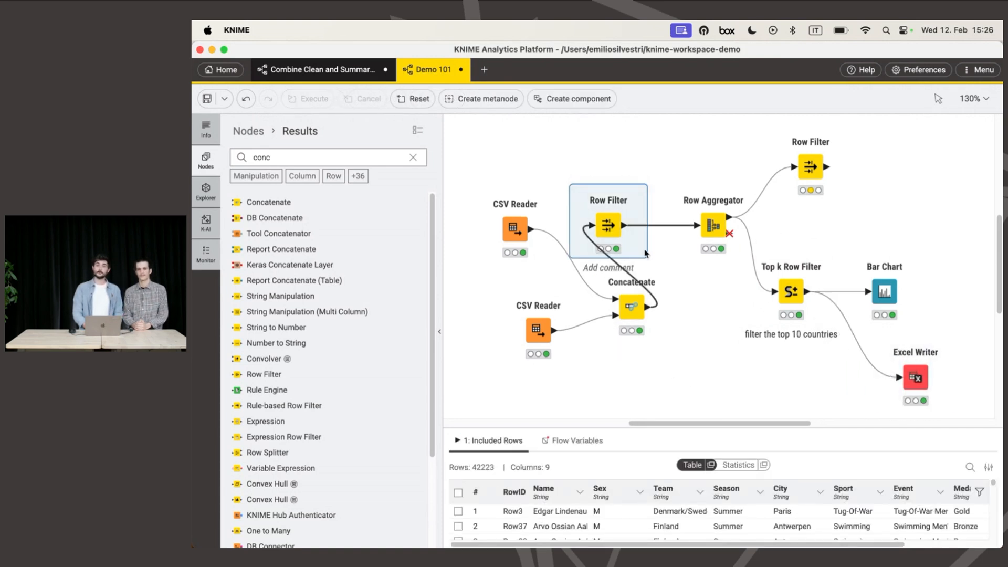
click(591, 373)
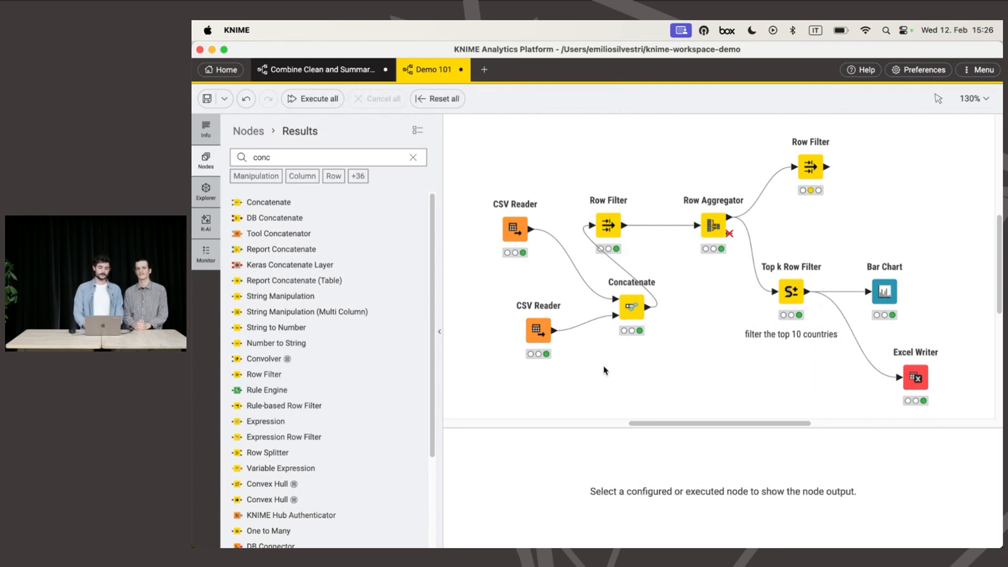
Step: Add a workflow annotation below the nodes with the text "Workflow to count the number of medalists in the olympics"
right_click(604, 370)
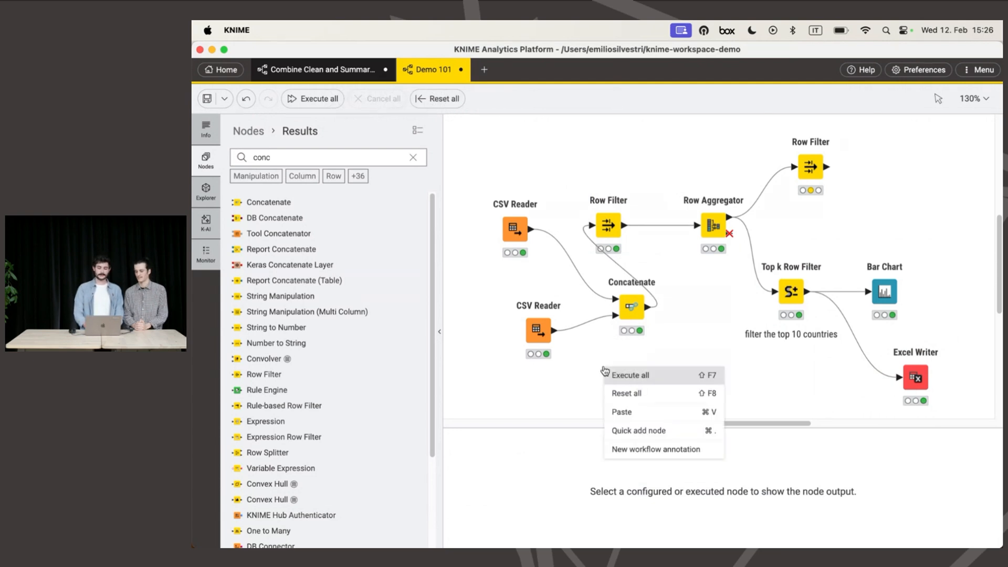
click(659, 450)
scroll(704, 328, down, 5)
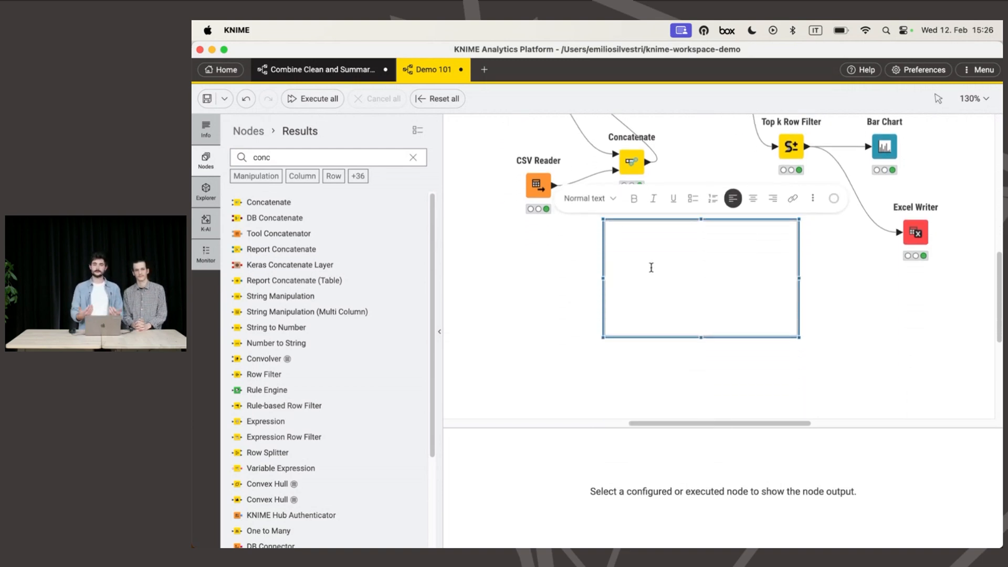
text(W)
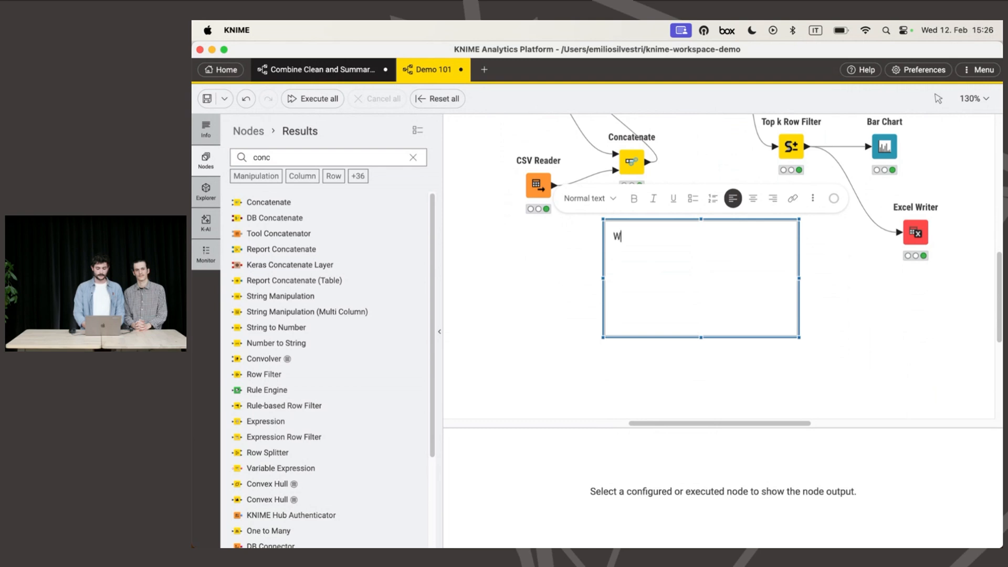
text(orkflow to filter)
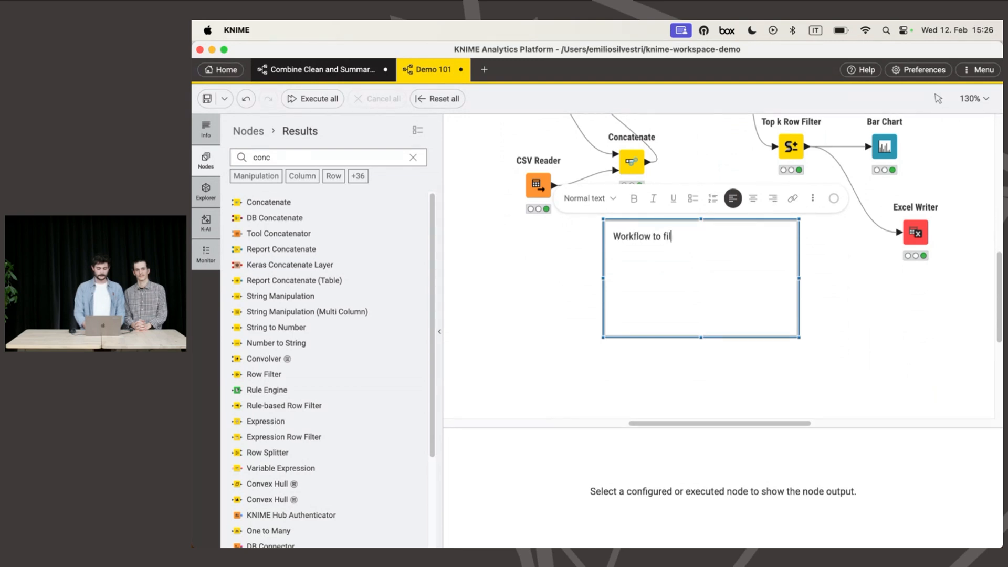
key(BackSpace)
key(BackSpace)
key(BackSpace)
key(BackSpace)
text(count the nu)
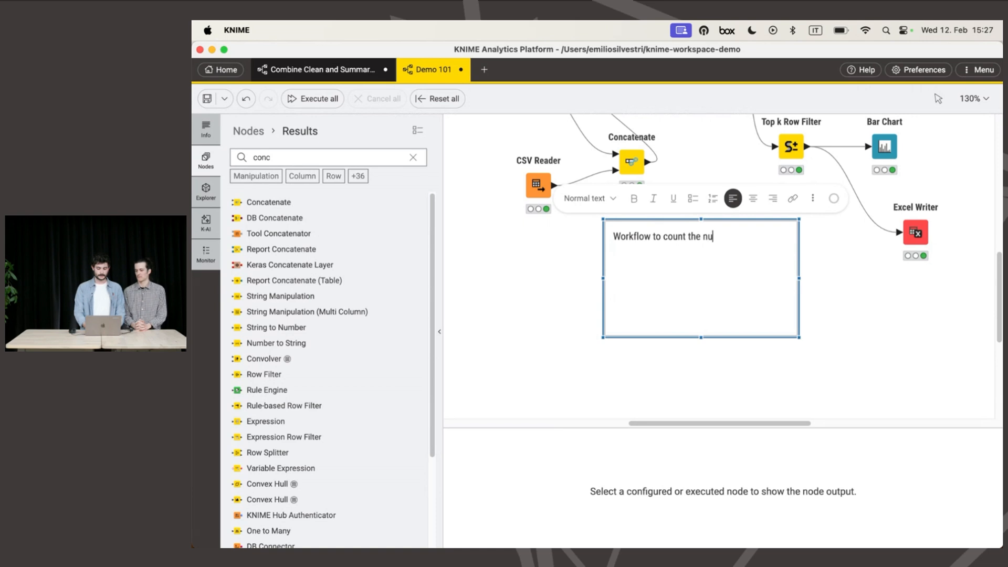
text(mber of medal)
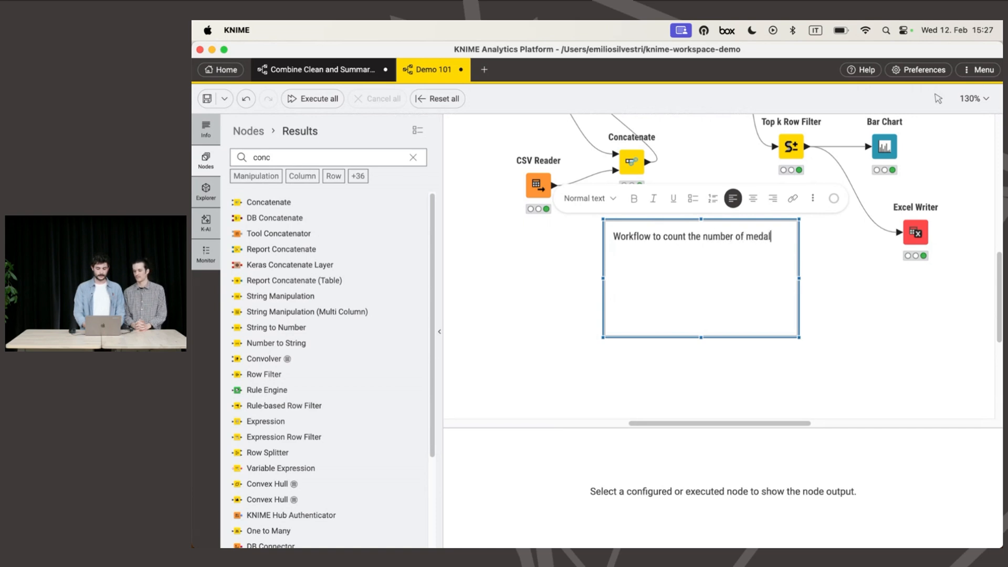
text(ists )
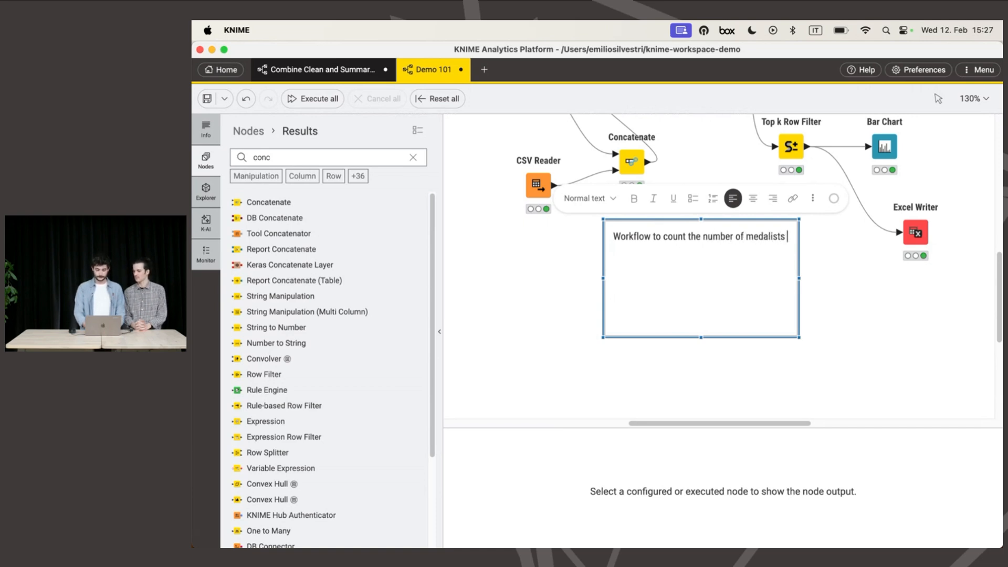
text(in the olump)
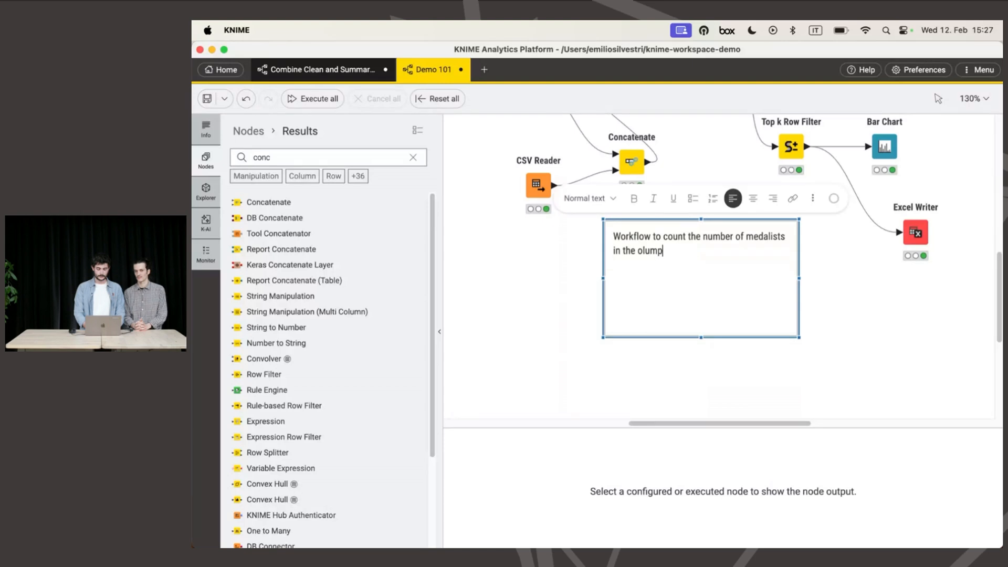
key(BackSpace)
key(BackSpace)
key(BackSpace)
text(ympics)
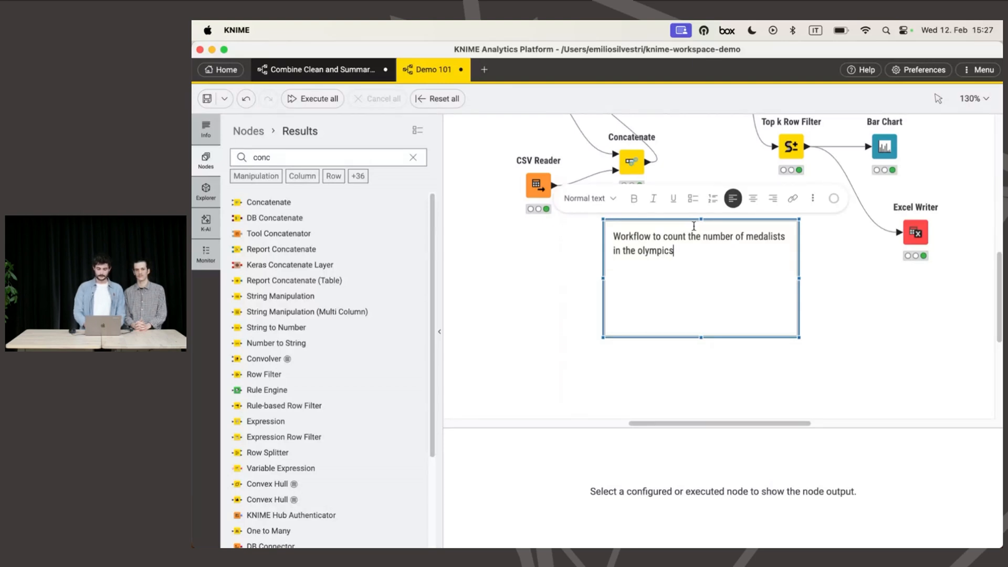
Step: Format the annotation text as centred Heading 4 and give the annotation an orange border
click(587, 199)
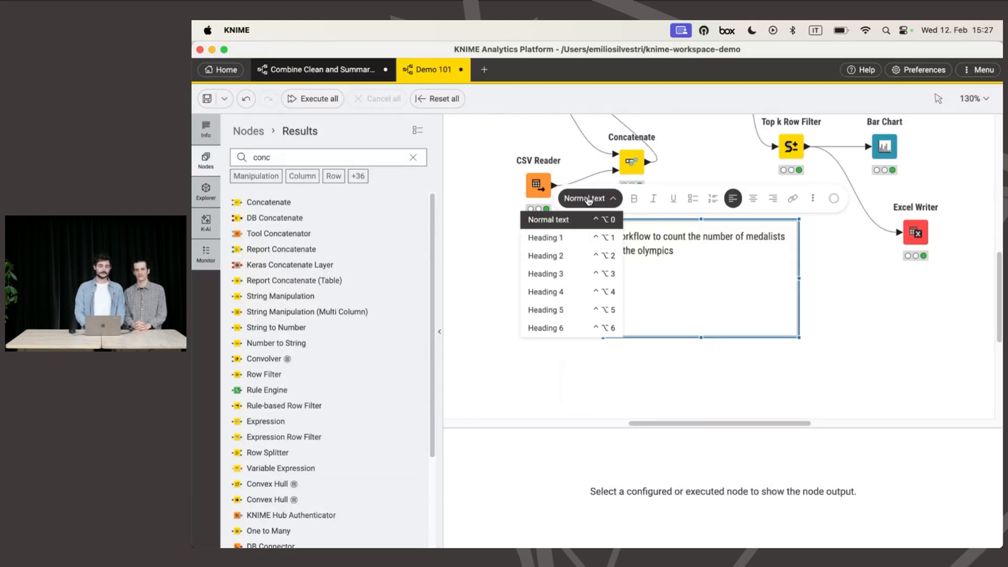
click(554, 293)
click(753, 198)
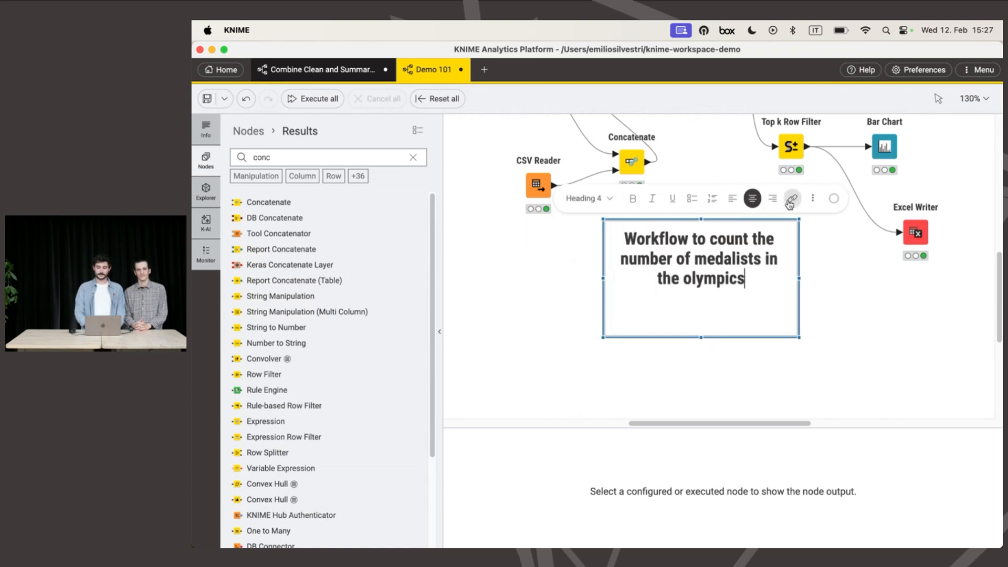
click(834, 198)
click(814, 255)
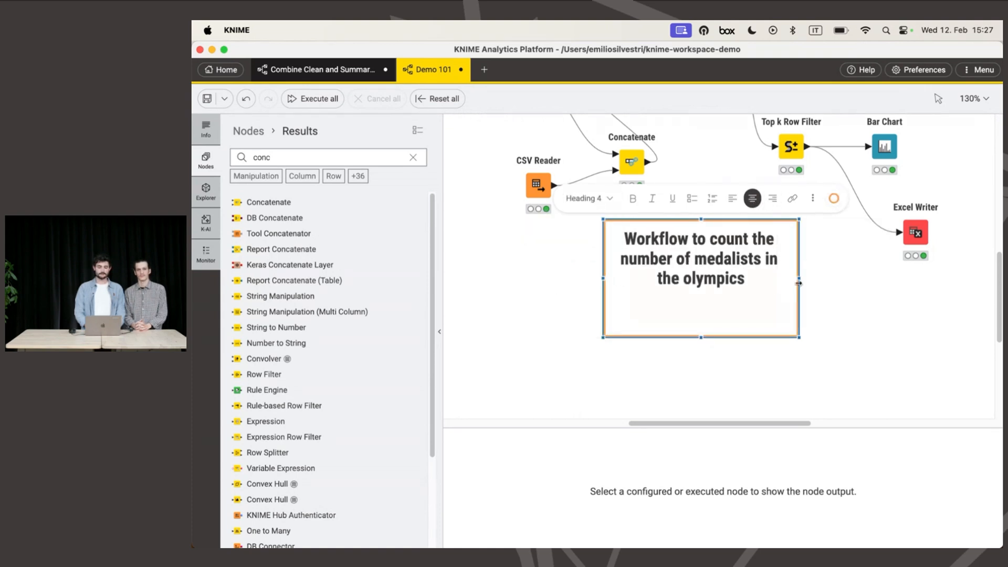
scroll(785, 344, down, 1)
click(842, 321)
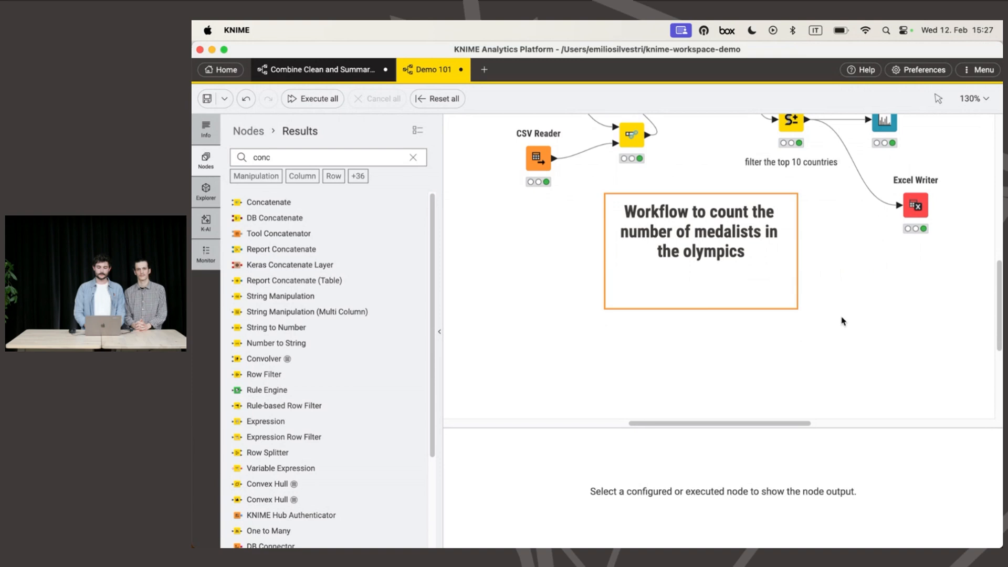
Step: Place the annotation above the nodes as a wide, shallow title banner spanning the workflow, and save the workflow
key(super+minus)
key(super+minus)
key(super+minus)
key(super+minus)
scroll(842, 320, up, 2)
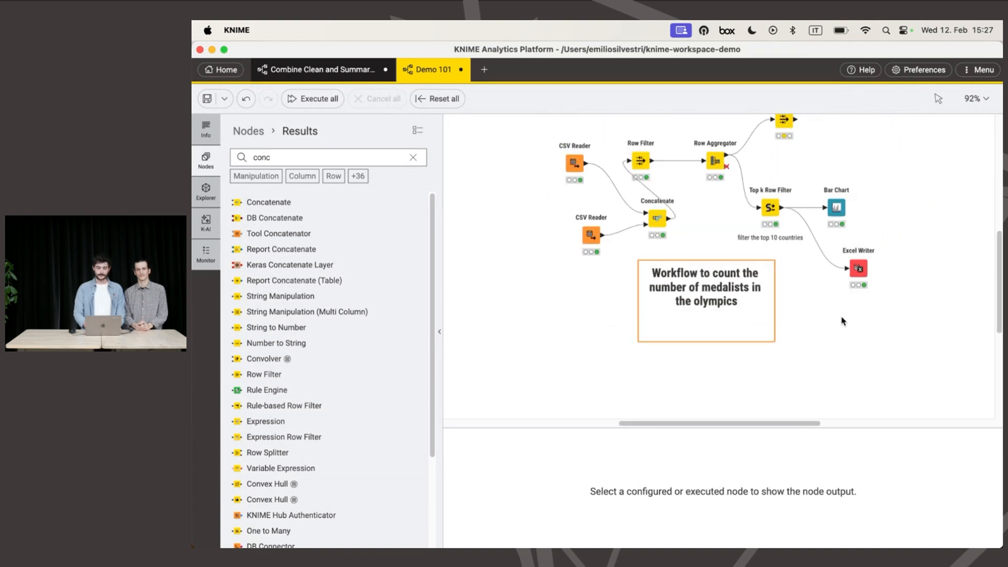
mouse_move(722, 392)
mouse_down()
mouse_move(639, 127)
mouse_move(638, 184)
mouse_up()
drag(690, 161, 840, 158)
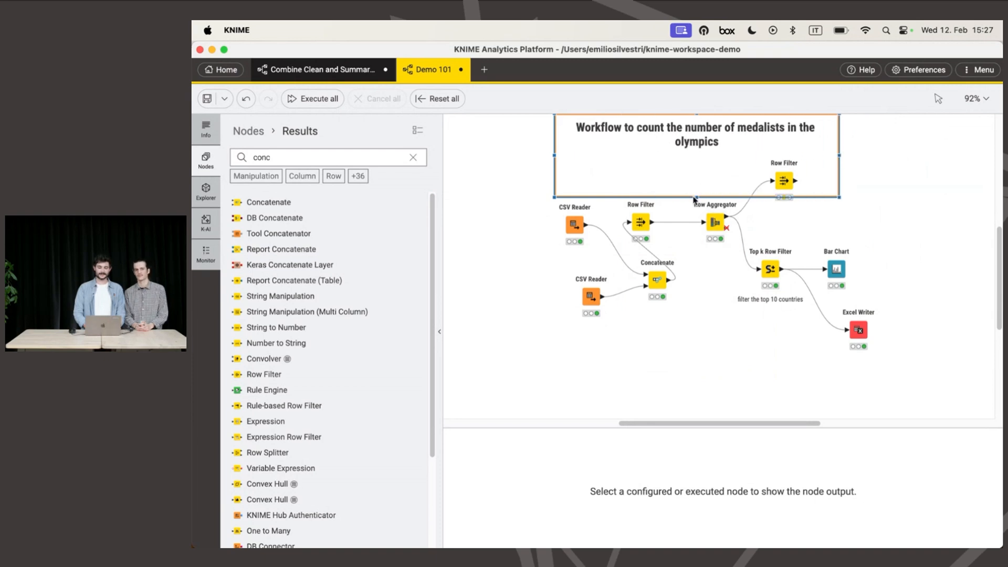
drag(697, 198, 707, 160)
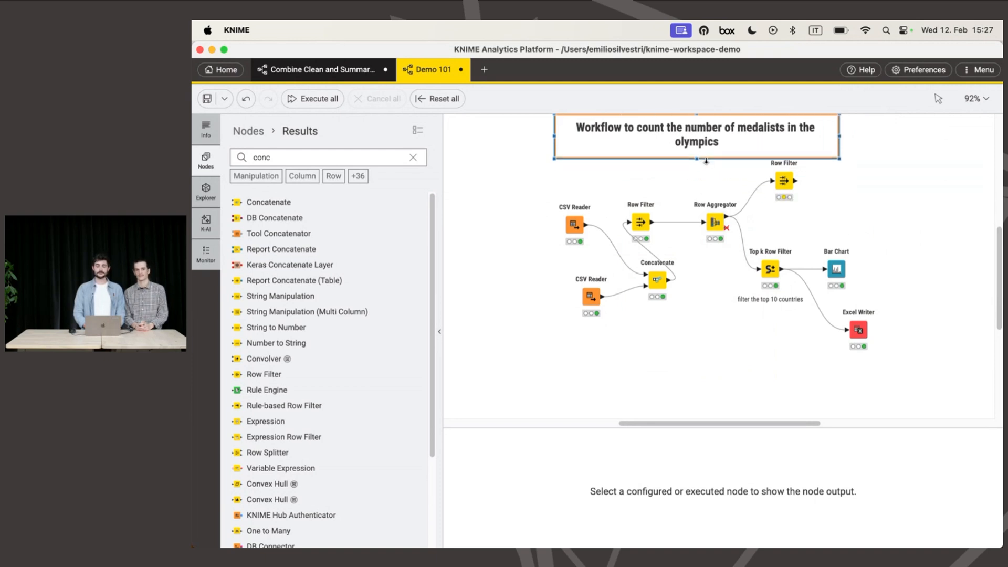
click(948, 253)
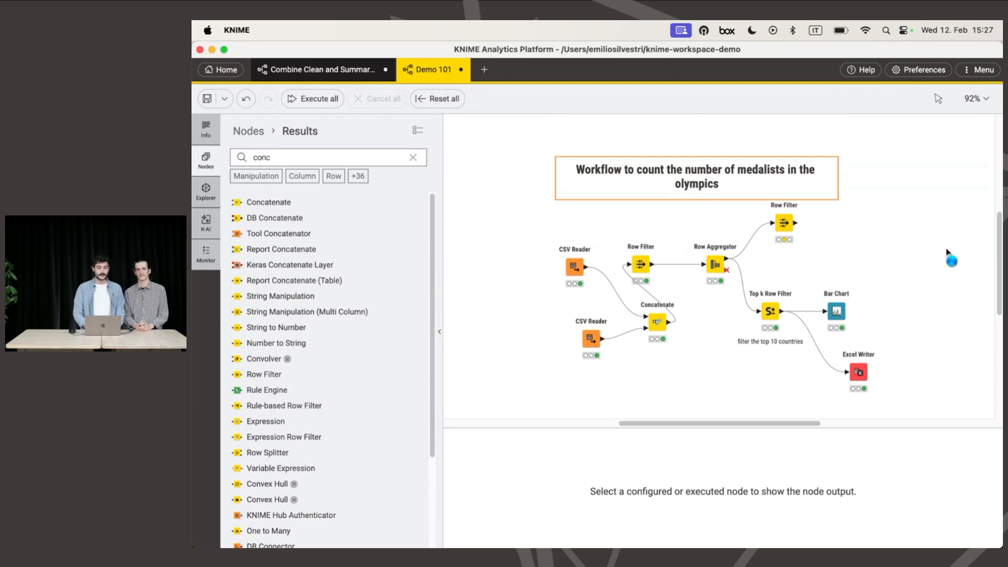
key(super+s)
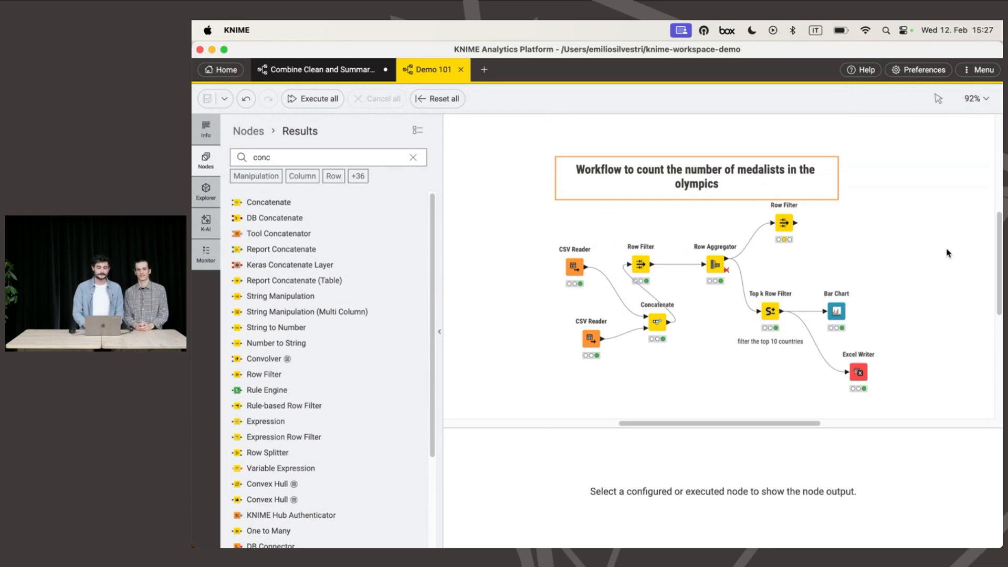
scroll(748, 271, right, 1)
scroll(748, 271, left, 1)
scroll(748, 271, down, 1)
scroll(748, 271, right, 1)
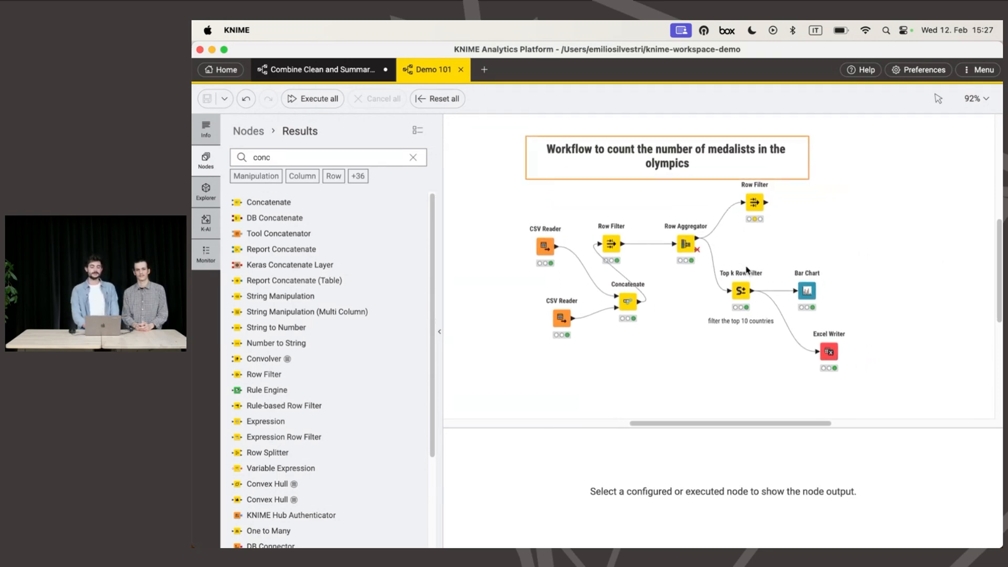
mouse_move(748, 269)
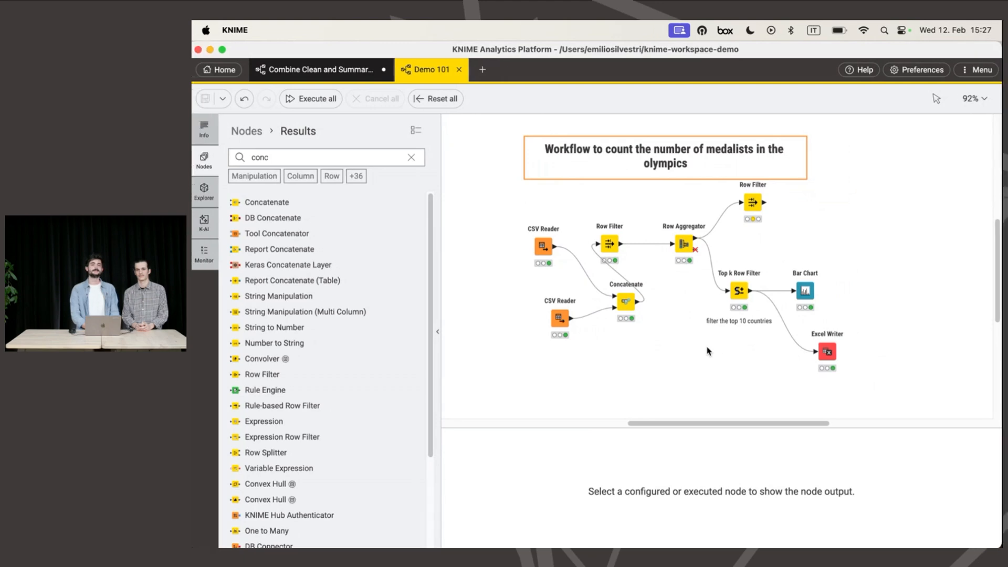
Step: Switch to the KNIME Community Hub page in the Brave browser and search the Hub for "kpi"
key(ctrl+Right)
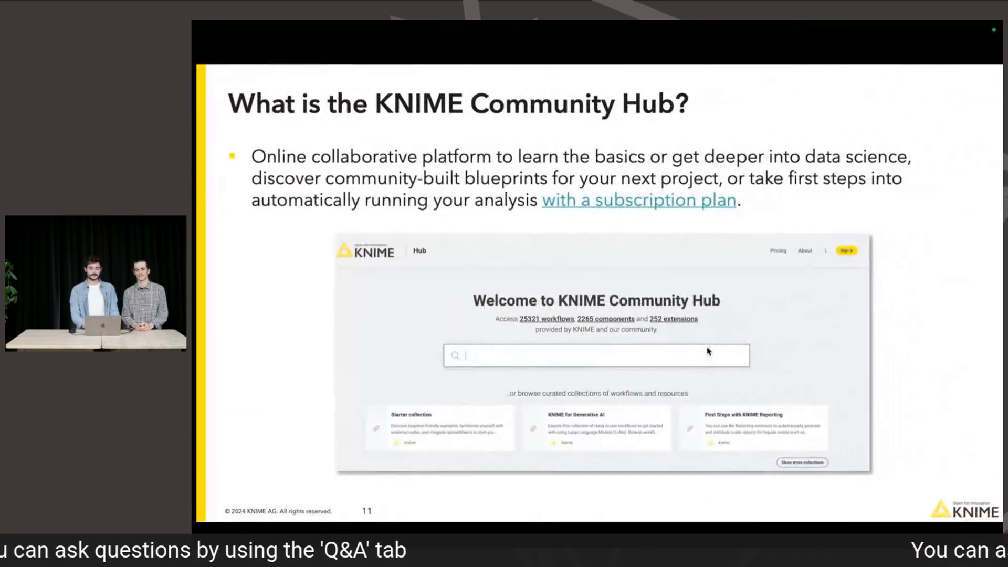
key(ctrl+Right)
click(483, 55)
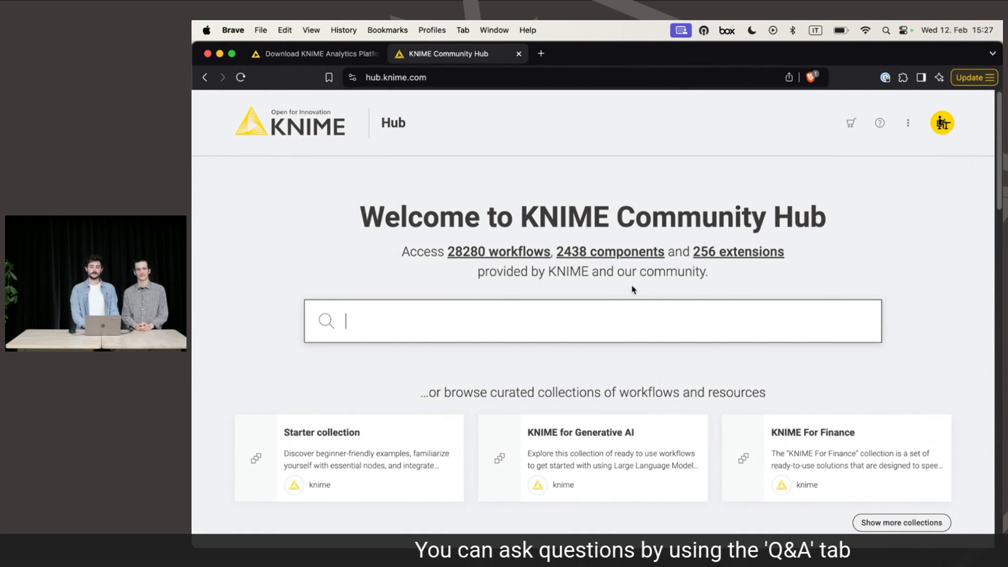
click(573, 320)
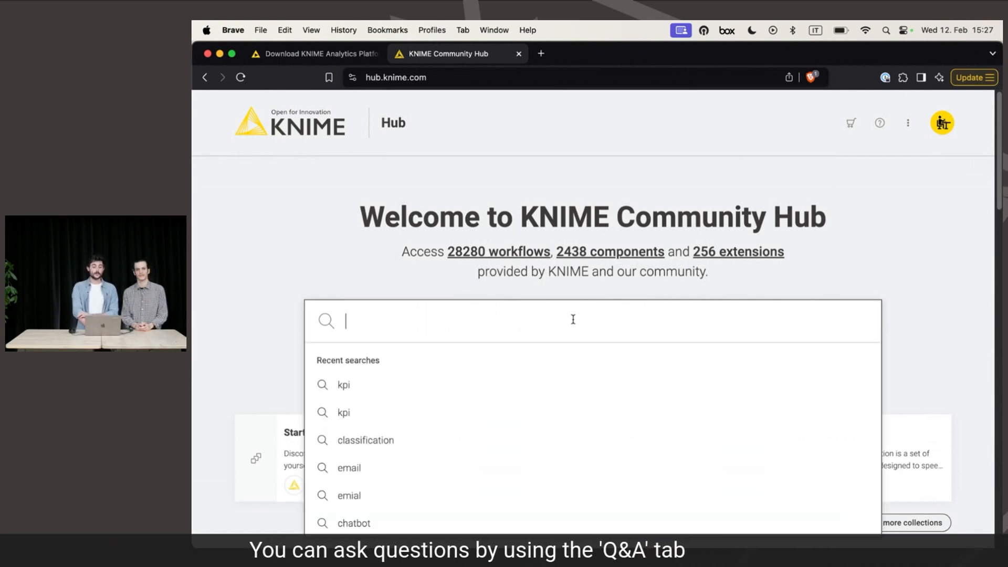
click(349, 253)
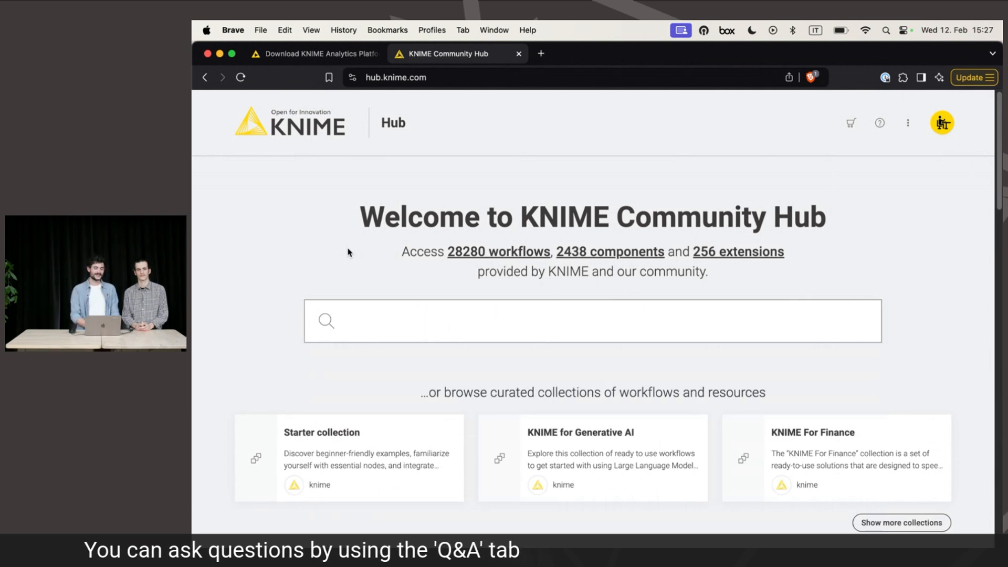
click(346, 321)
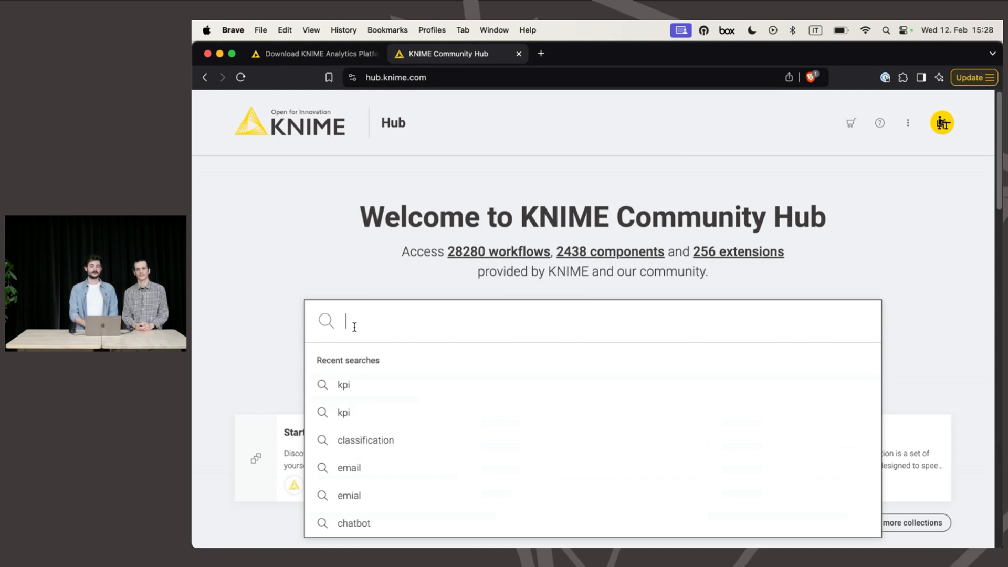
click(304, 243)
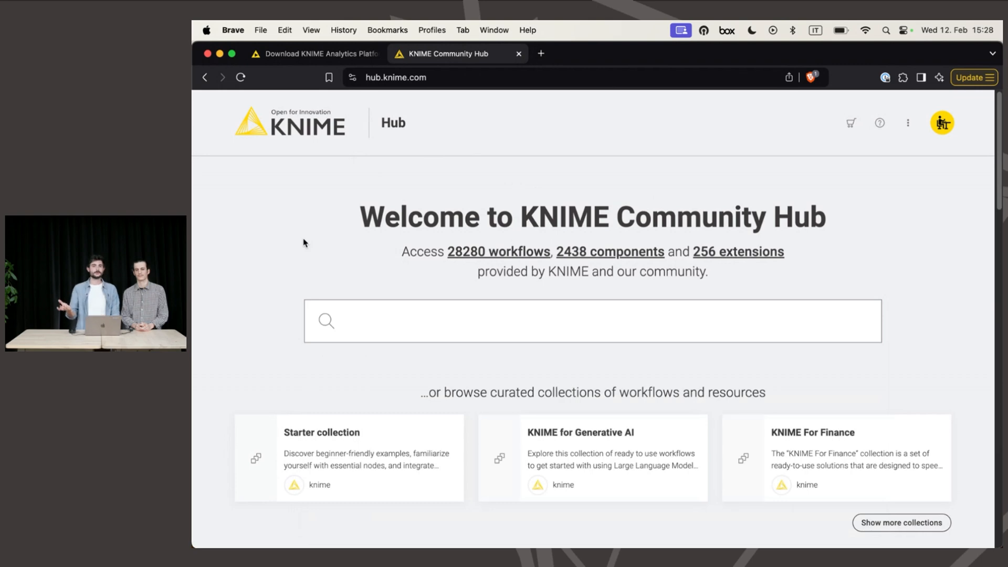
click(361, 312)
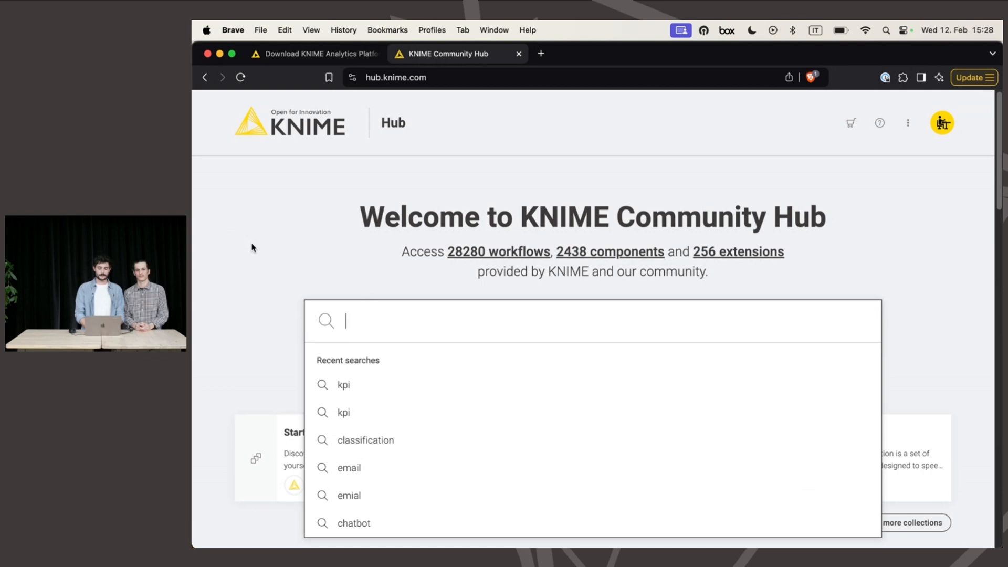
text(kpi)
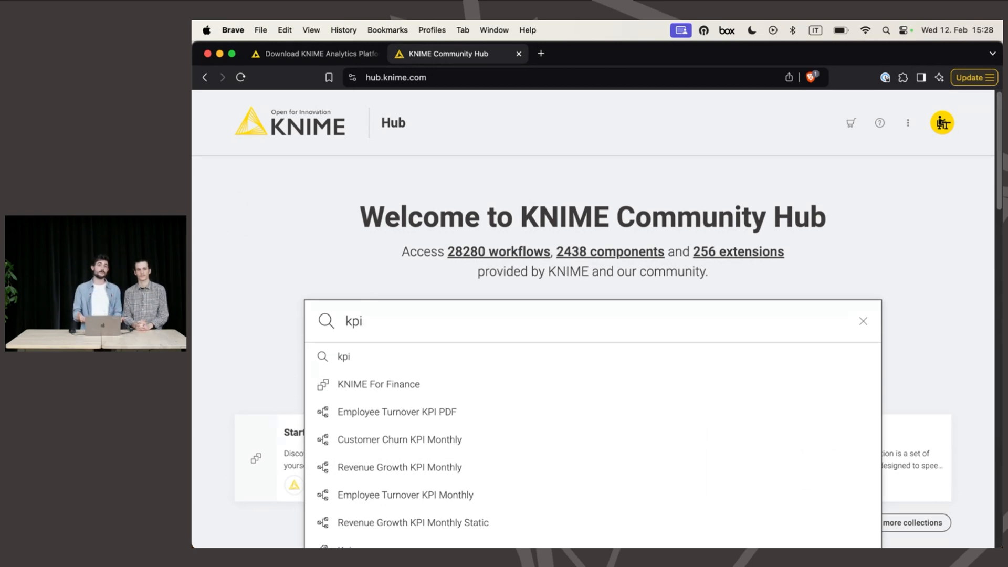
key(Return)
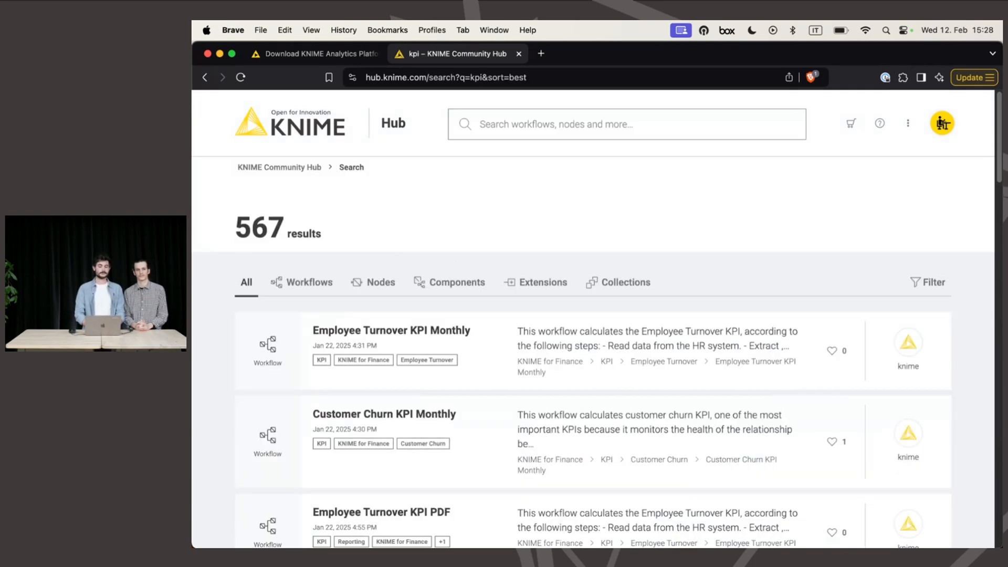
Step: Restrict the search results to workflows and open the Employee Turnover KPI Monthly workflow page
click(311, 283)
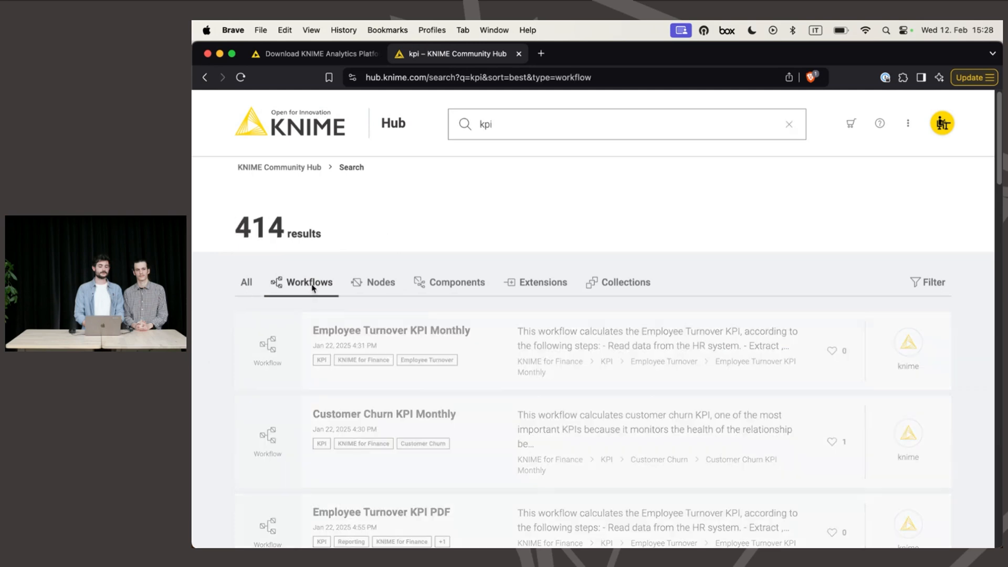
scroll(611, 283, down, 5)
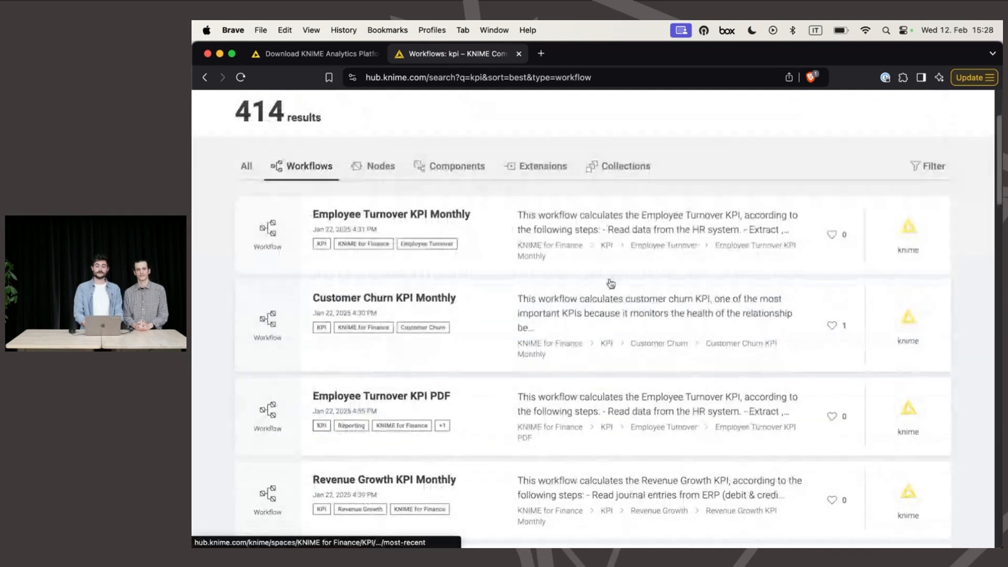
scroll(607, 449, down, 3)
scroll(607, 454, up, 2)
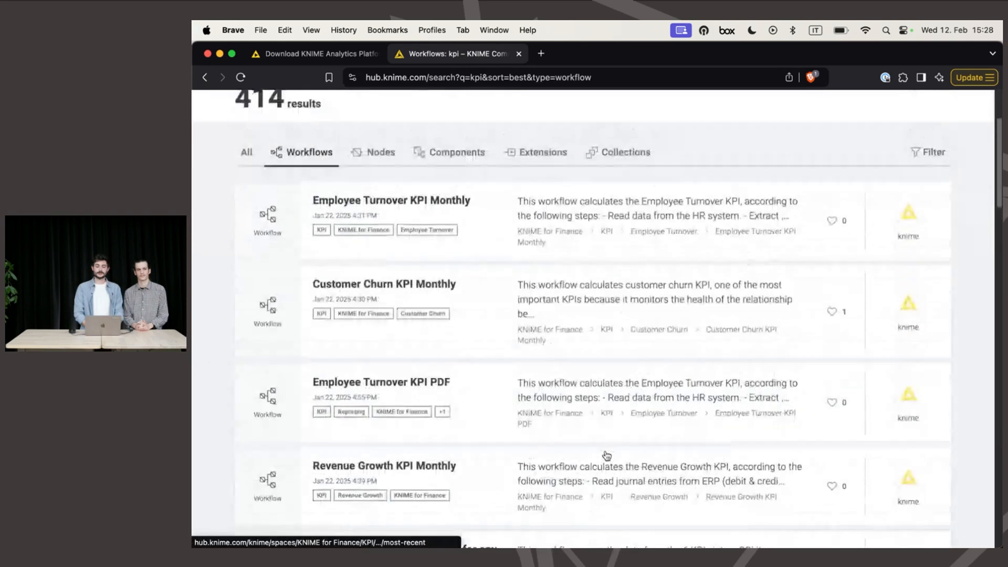
scroll(607, 455, up, 2)
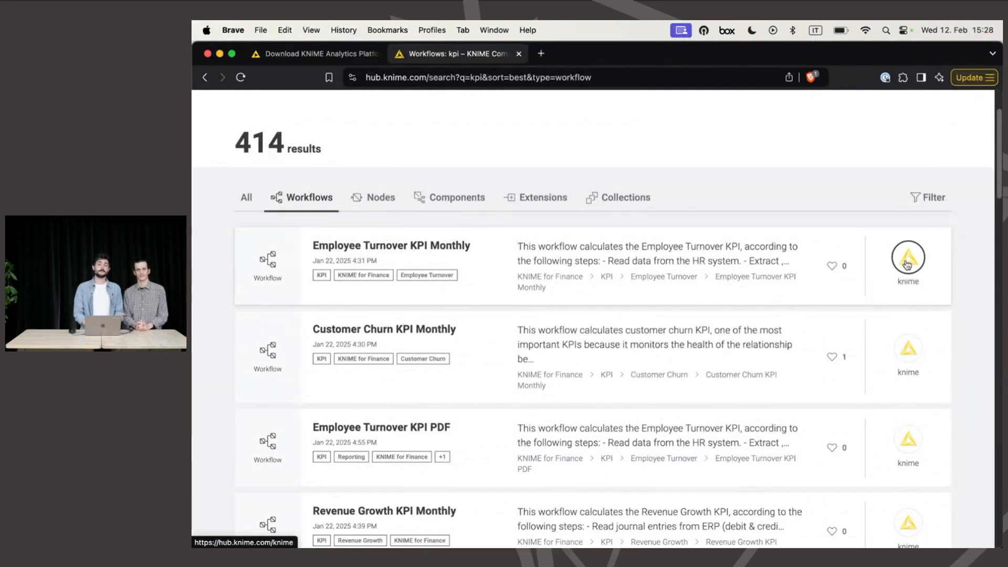
click(581, 266)
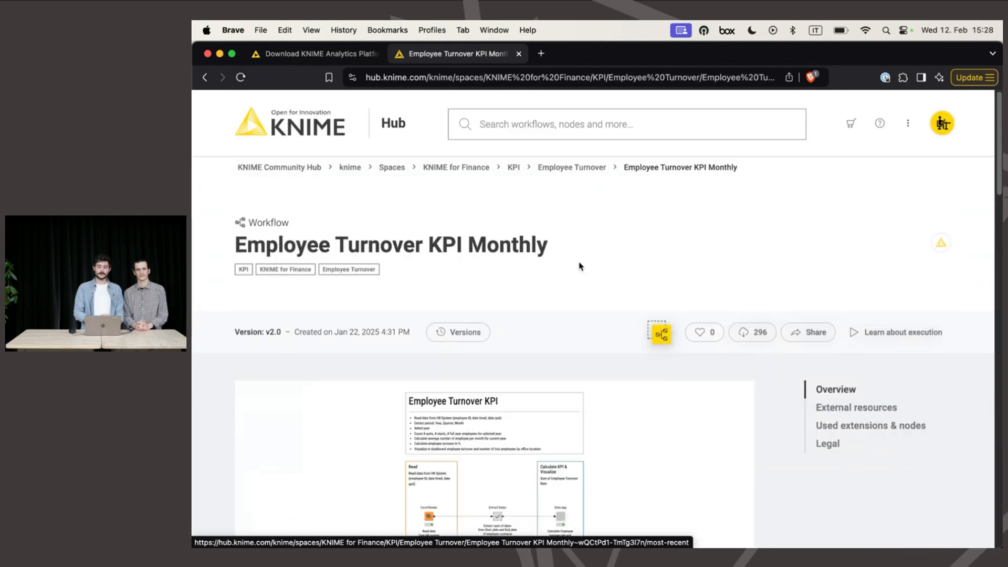
Step: Bring the Employee Turnover KPI Monthly workflow from its Hub page into KNIME Analytics Platform
scroll(578, 265, down, 3)
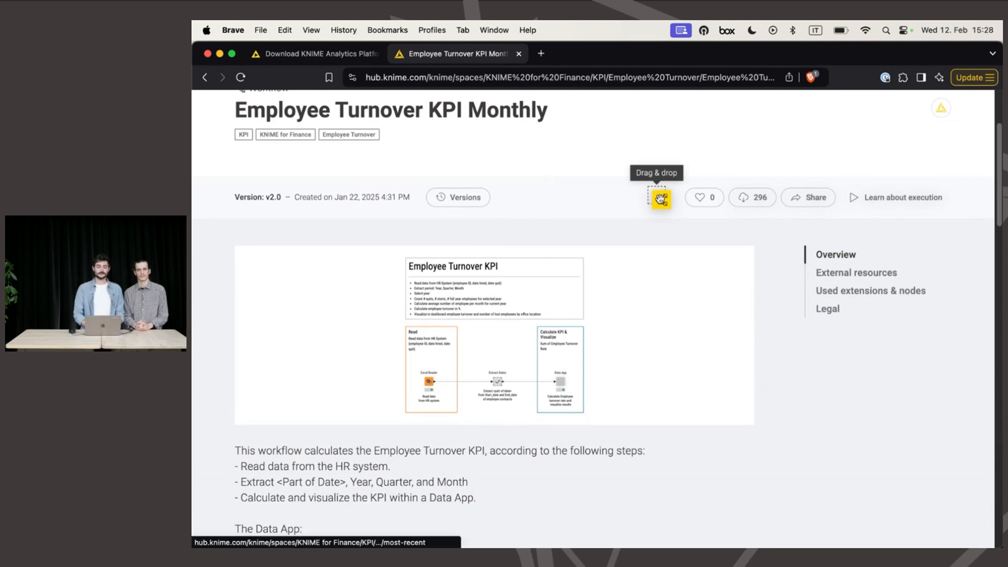
drag(660, 198, 646, 245)
click(645, 244)
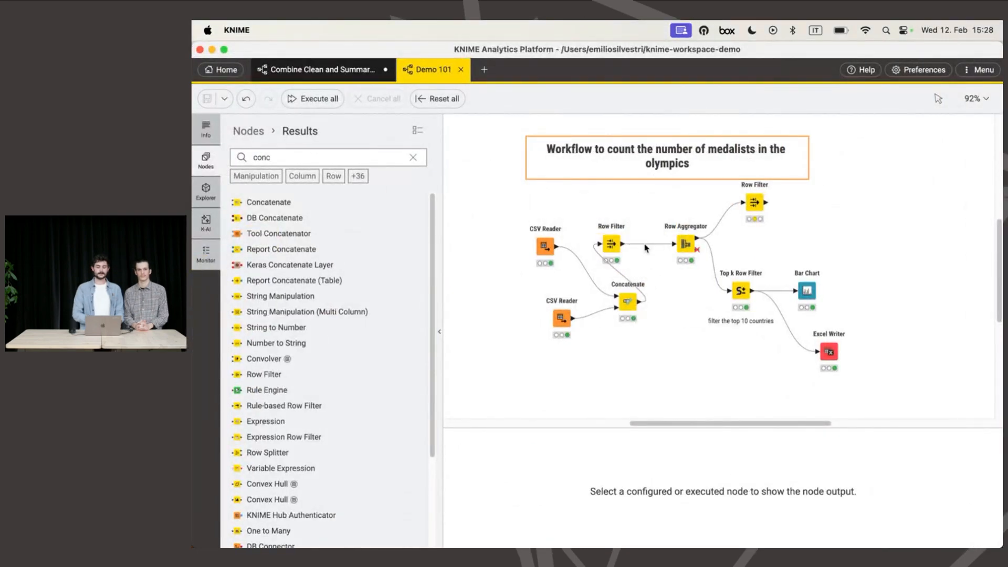
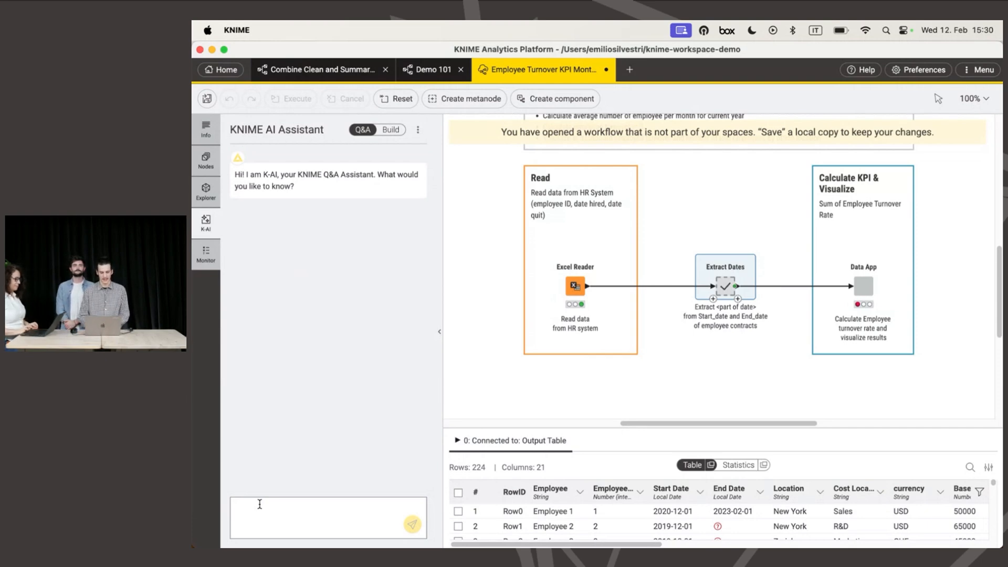
Step: Return to the Demo 101 workflow and ask the K-AI assistant in Q&A mode "How do I filter columns in knime?"
click(435, 66)
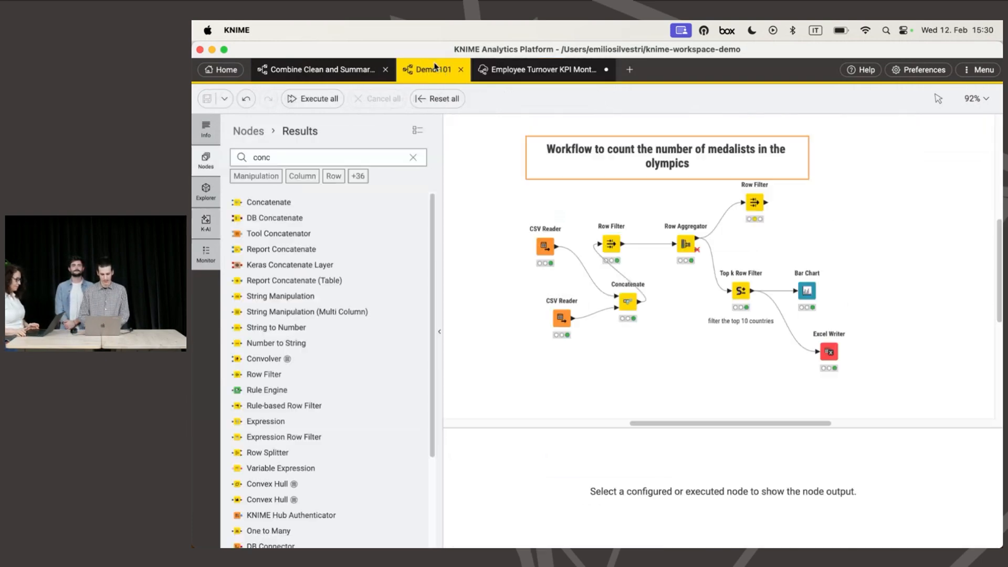
click(206, 222)
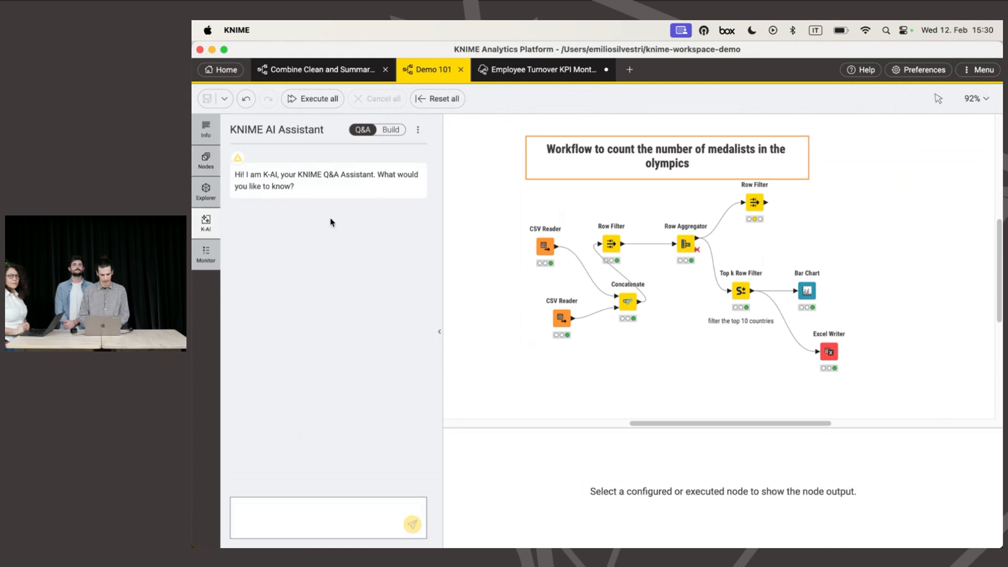
click(254, 521)
text(How do I filter col)
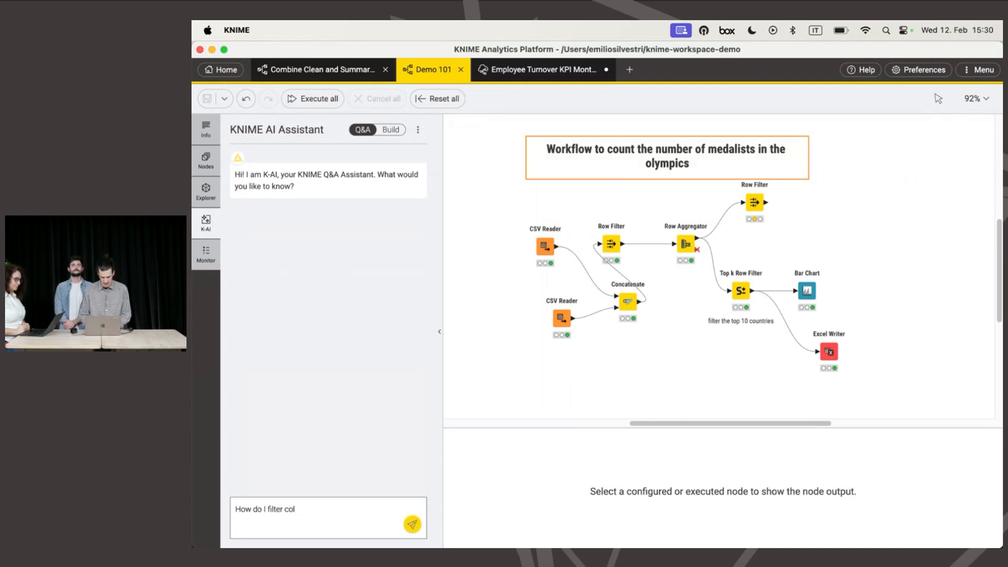
text(umns in knime)
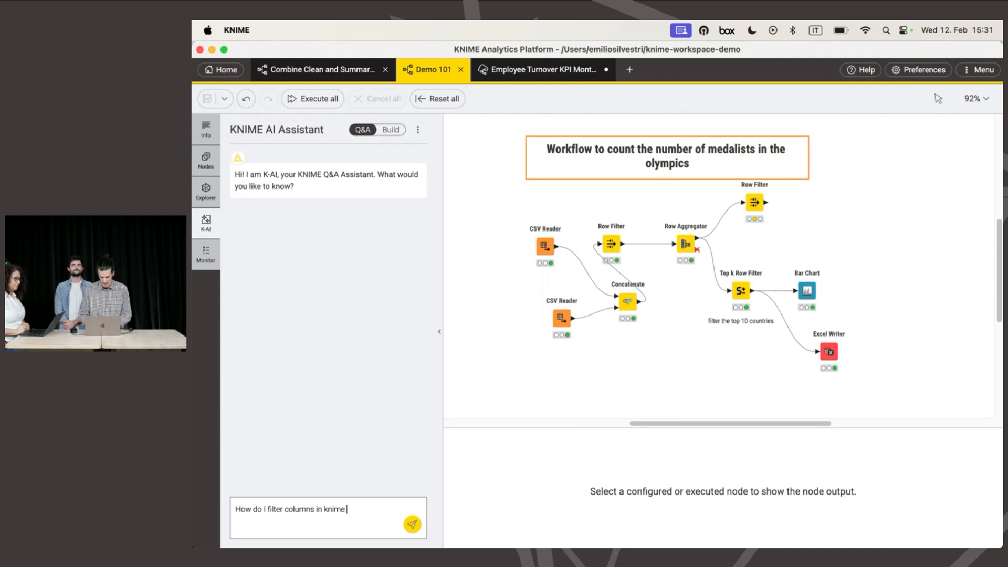
text(?)
key(Return)
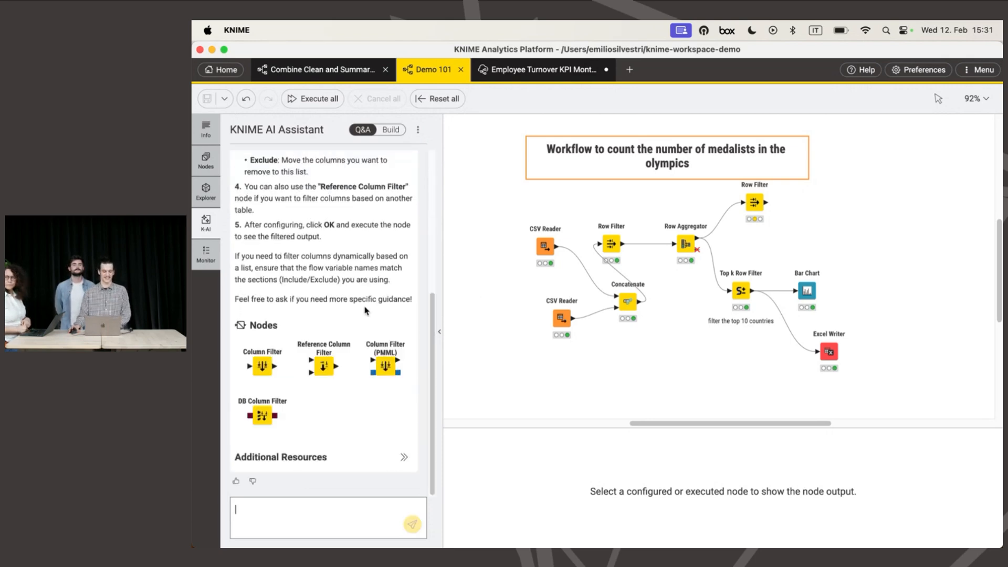
Step: Review K-AI's answer and add its suggested Column Filter node to the canvas below the Concatenate node
scroll(366, 310, up, 5)
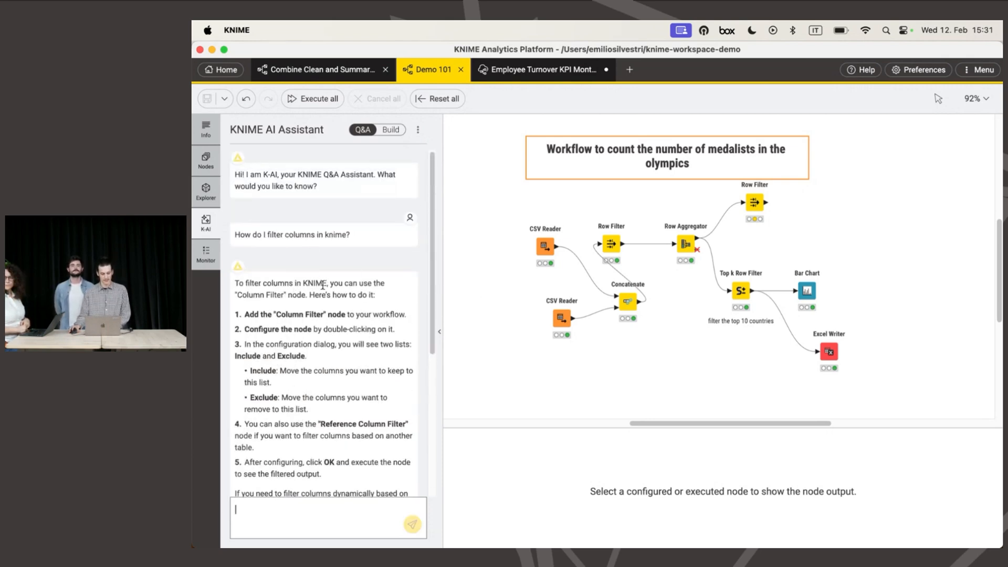
scroll(356, 326, down, 3)
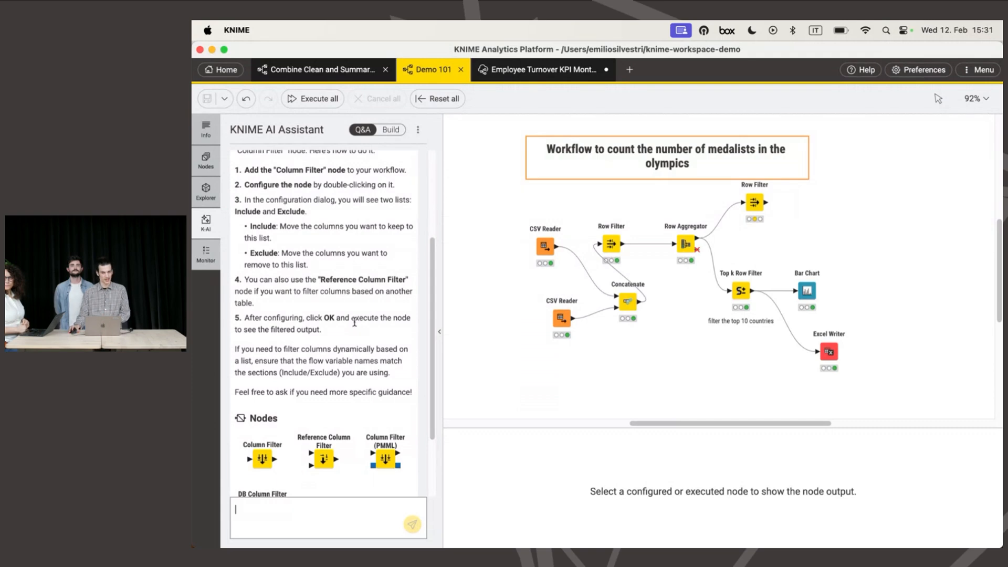
scroll(355, 322, up, 3)
scroll(355, 322, down, 5)
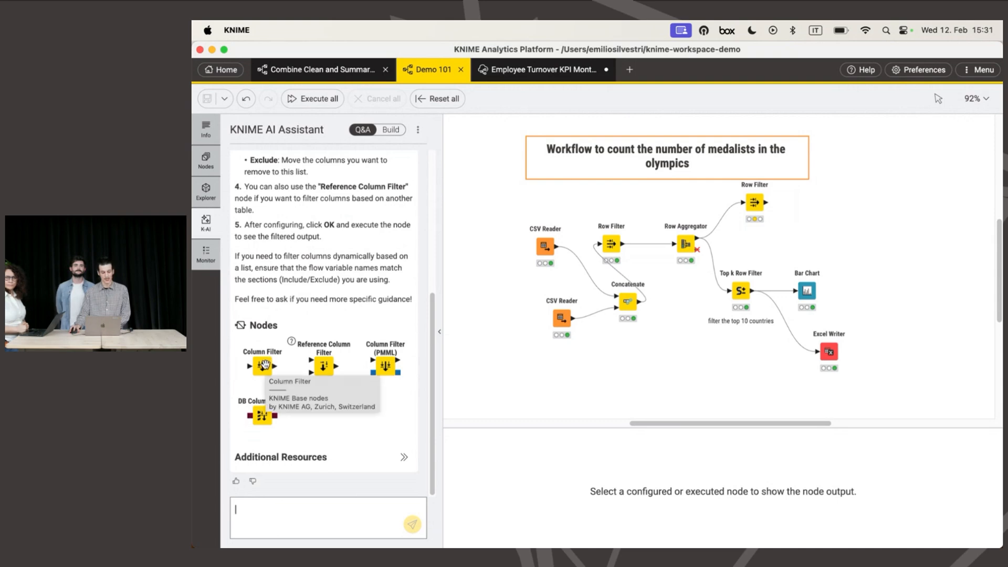
mouse_move(264, 365)
mouse_down()
mouse_move(431, 311)
mouse_move(644, 367)
mouse_up()
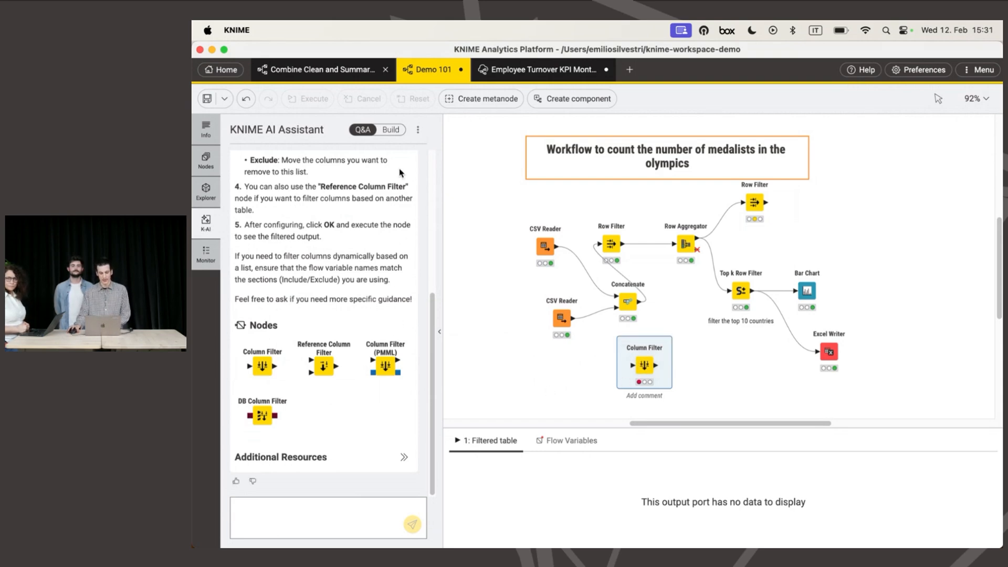
Step: Switch the K-AI assistant to Build mode and select the Row Filter node that feeds the Row Aggregator
click(391, 129)
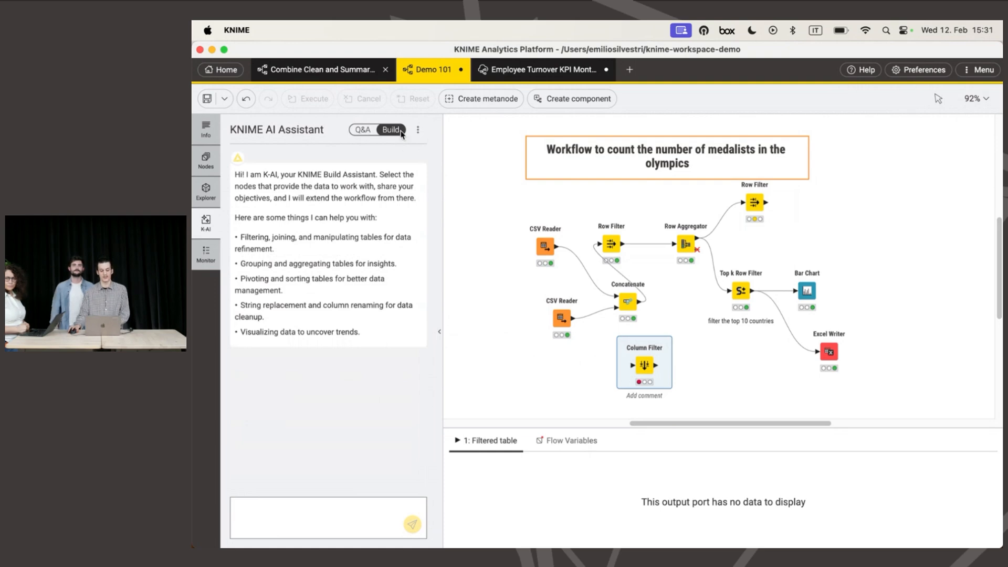
click(295, 525)
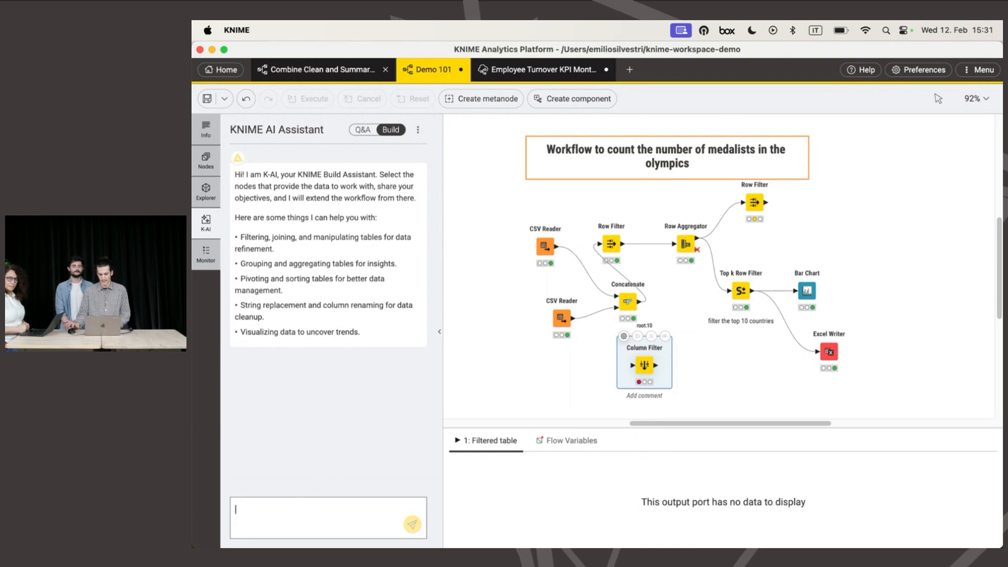
click(610, 247)
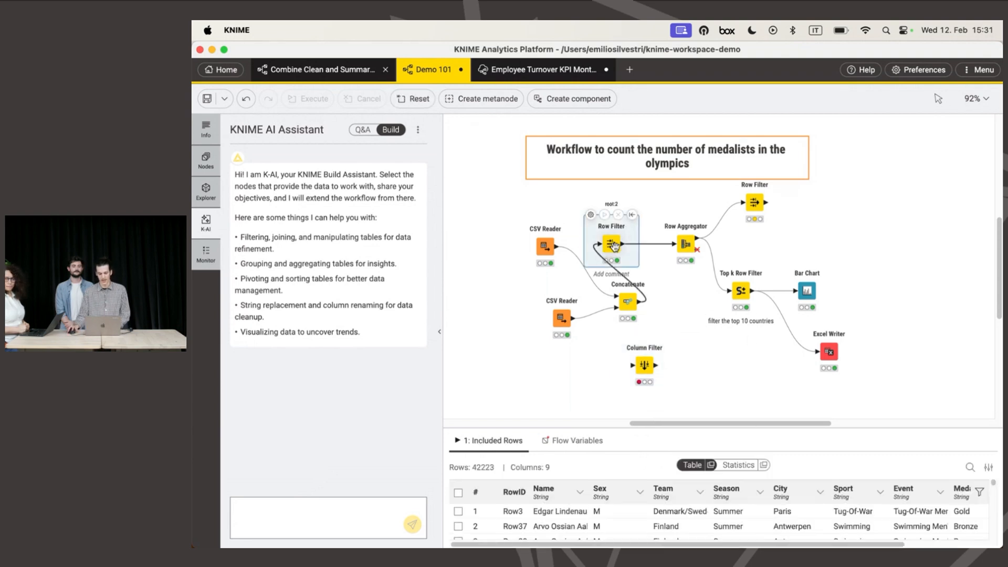
Step: Move the Column Filter and Concatenate nodes to the left and the selected Row Filter into the free space below the workflow
drag(655, 367, 499, 363)
click(558, 370)
click(614, 245)
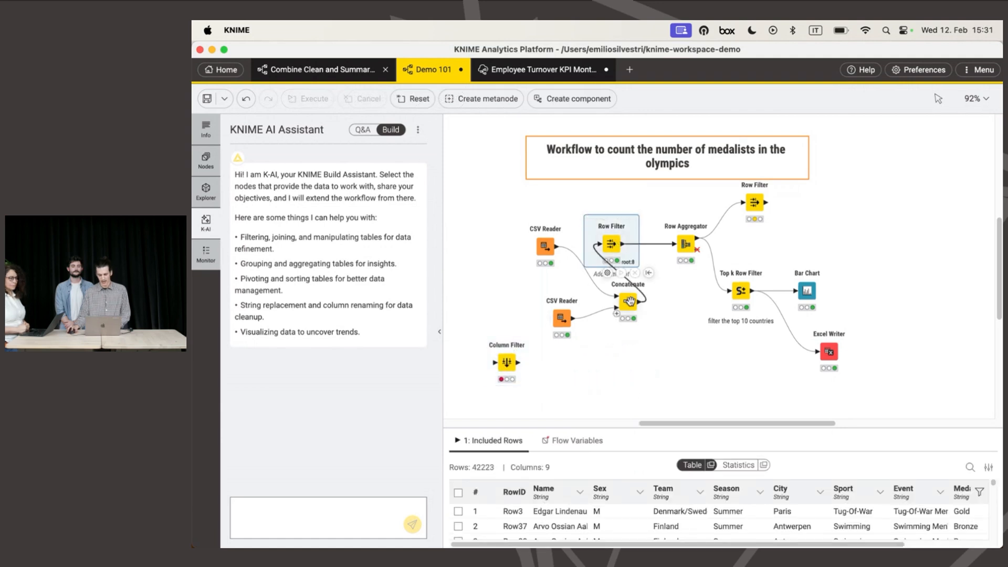
drag(629, 303, 577, 330)
drag(615, 244, 638, 285)
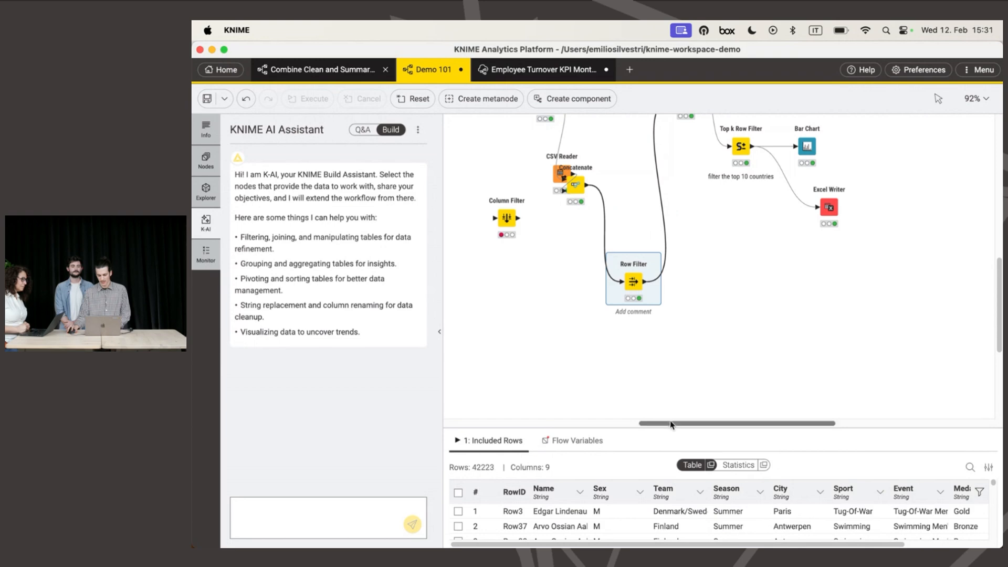
Step: Ask K-AI in Build mode "Count the number of medalists for each Team in this dataset and selct the top 10 bz number of mealists"
drag(670, 430, 678, 367)
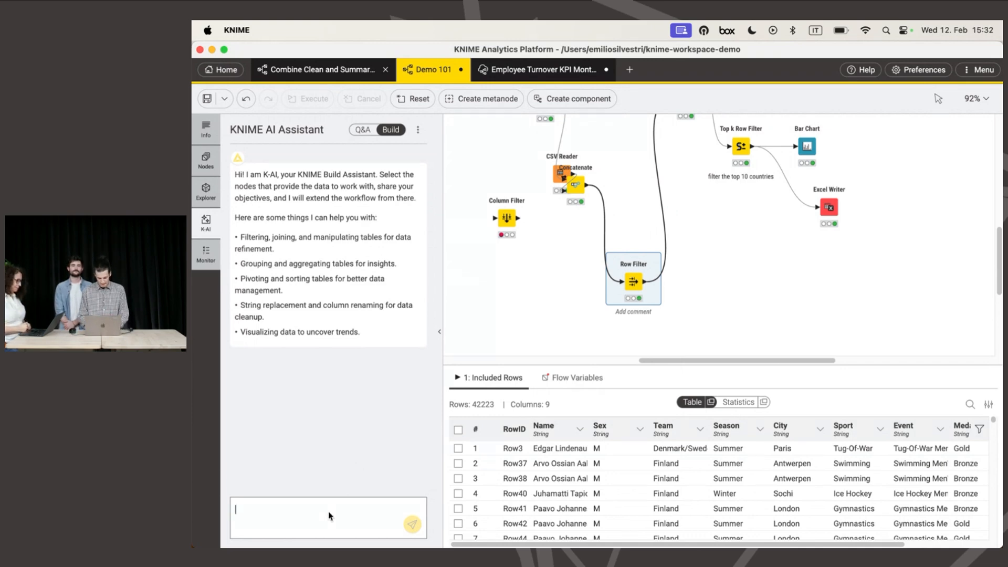
text(Count the number of medalists for ea)
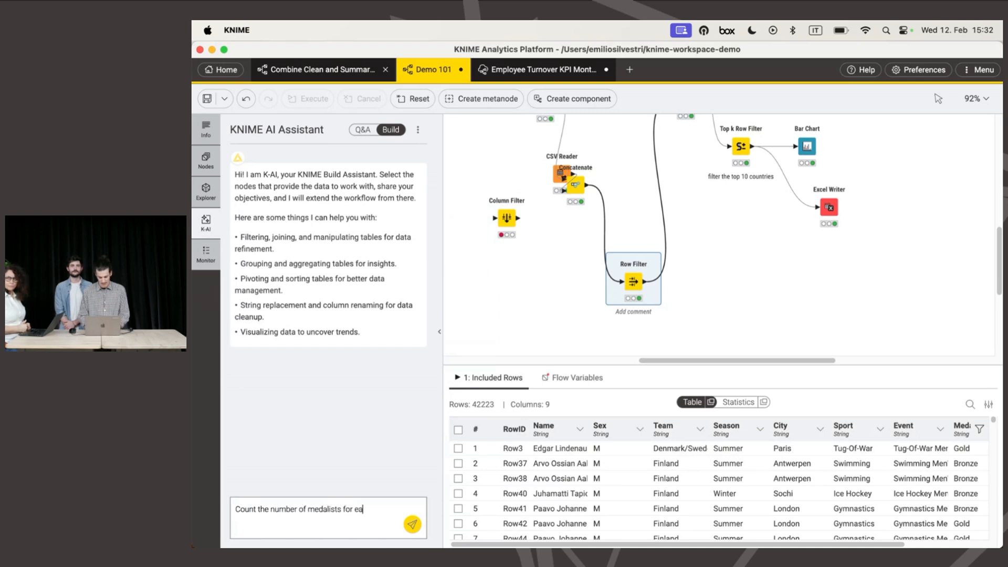
text(ch Team )
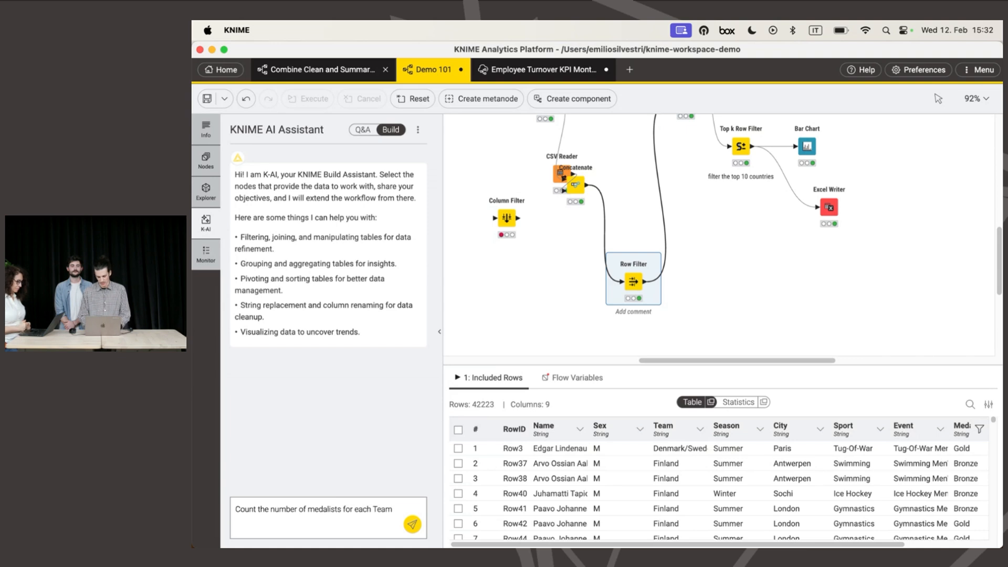
text(in this )
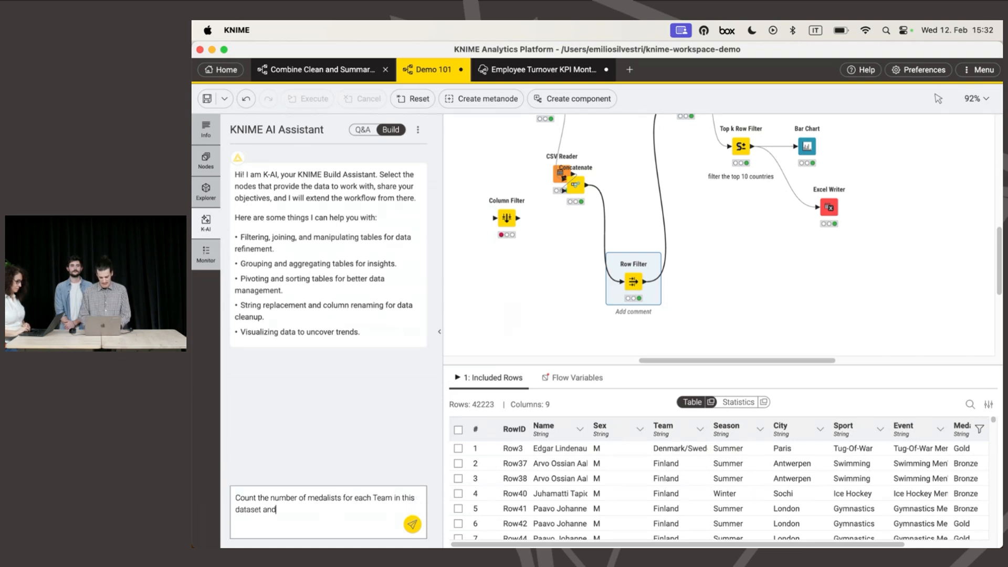
text(dataset and selct the top 10)
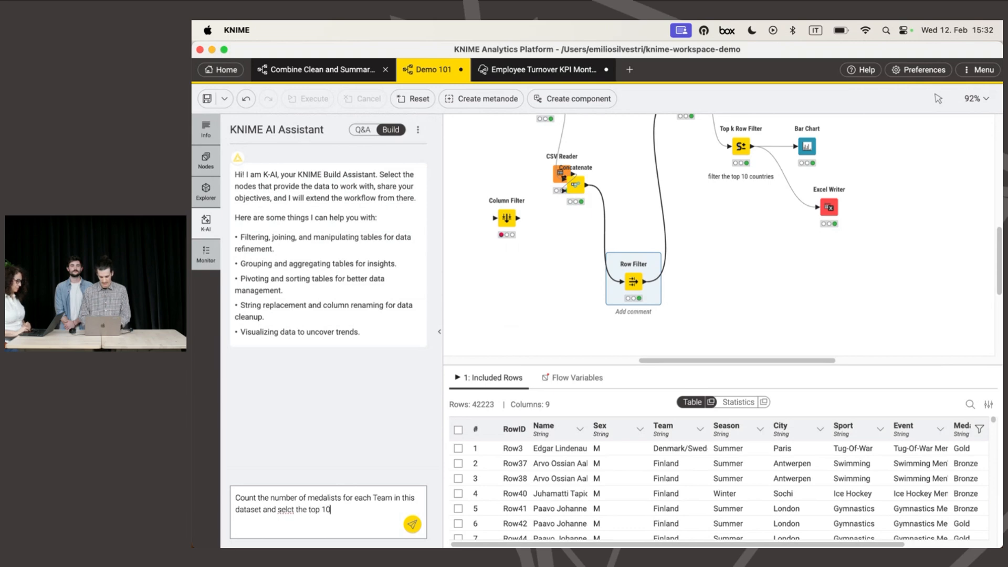
text( bz number of mealists)
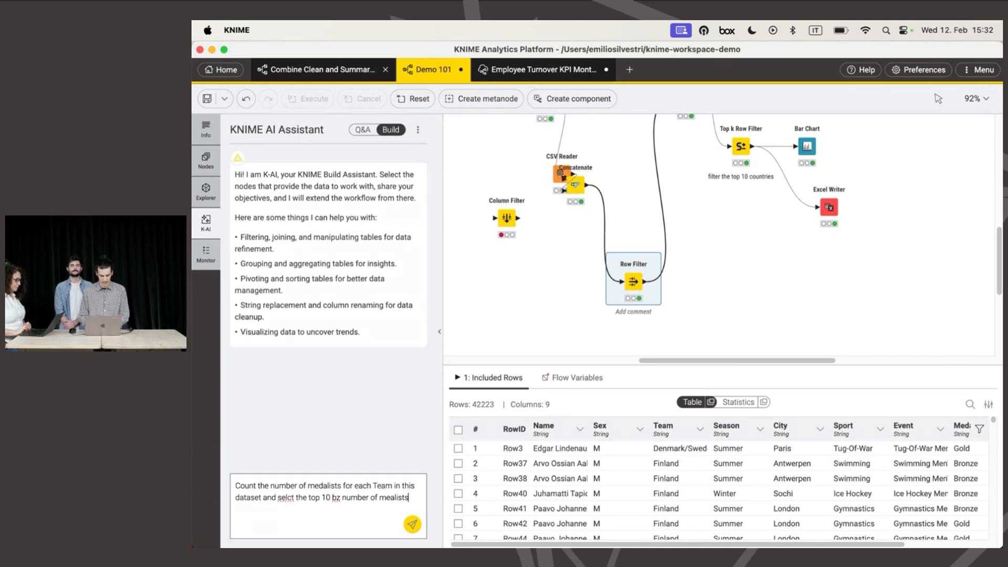
key(Return)
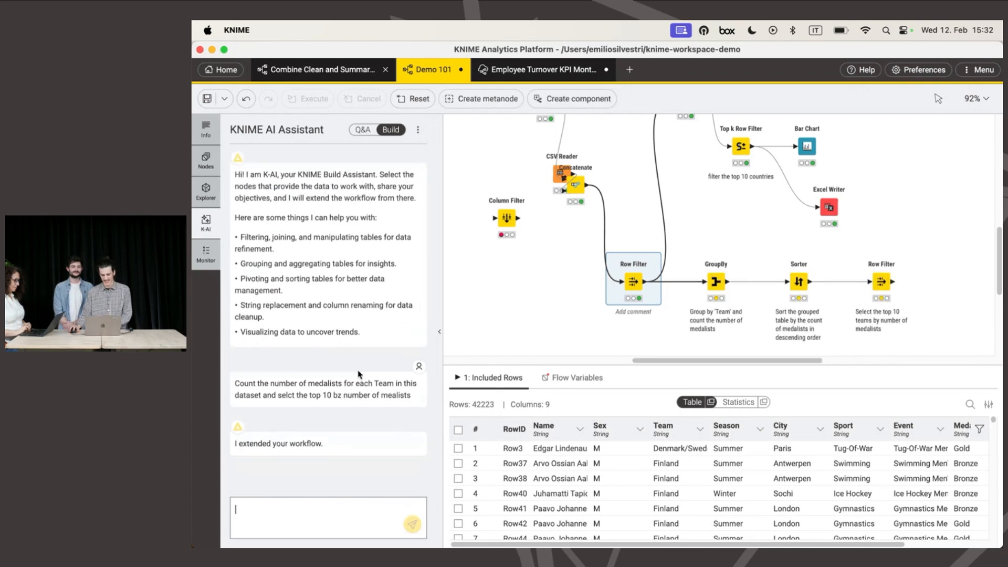
Step: Execute the K-AI-generated nodes through the final Row Filter and compare its output with the Top k Row Filter's output
click(715, 282)
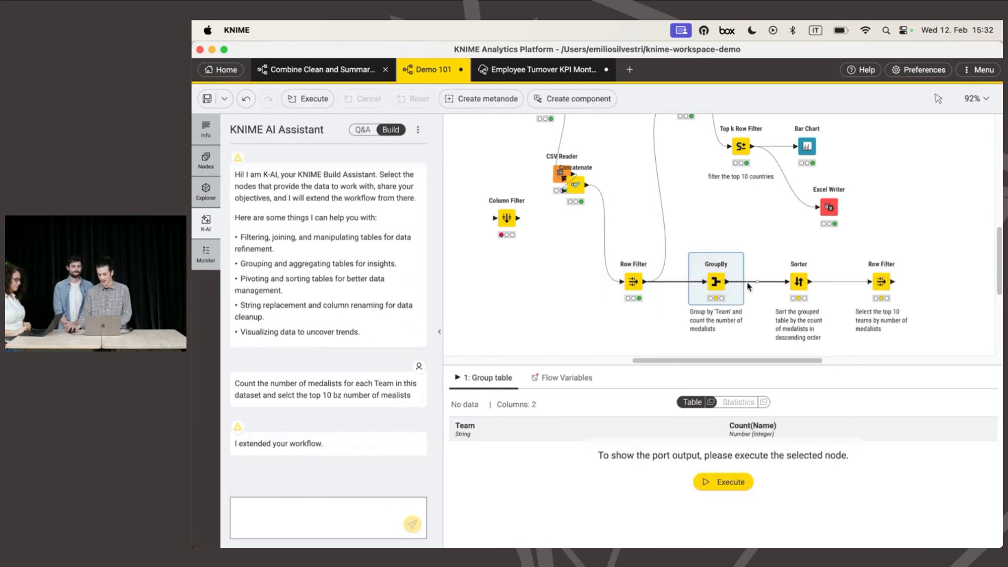
click(881, 282)
click(875, 253)
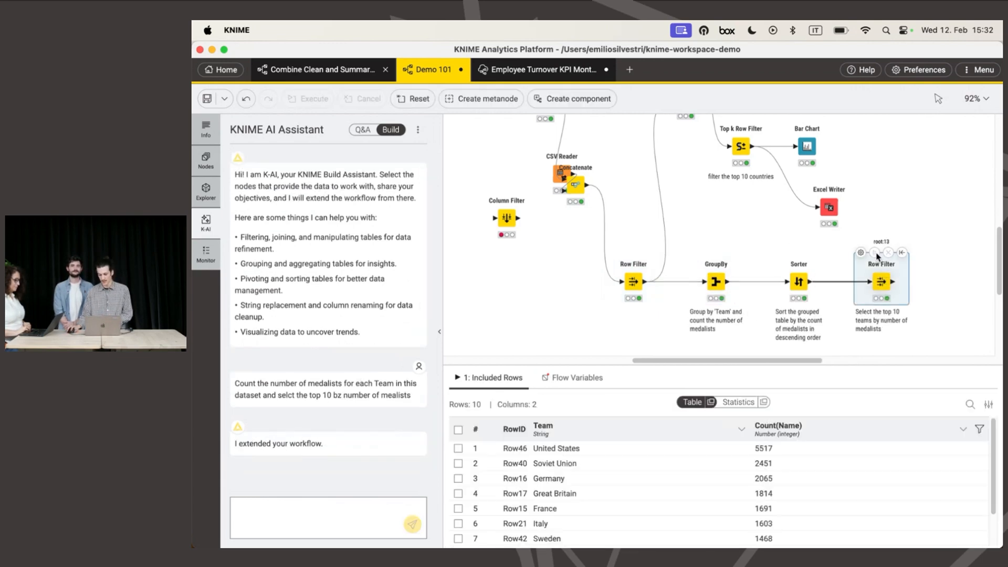
click(738, 153)
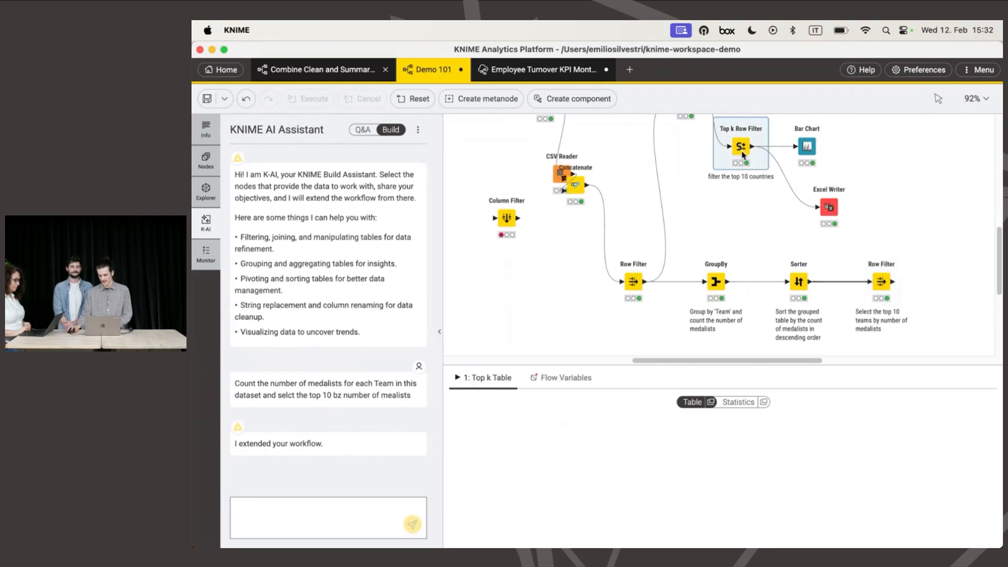
click(880, 282)
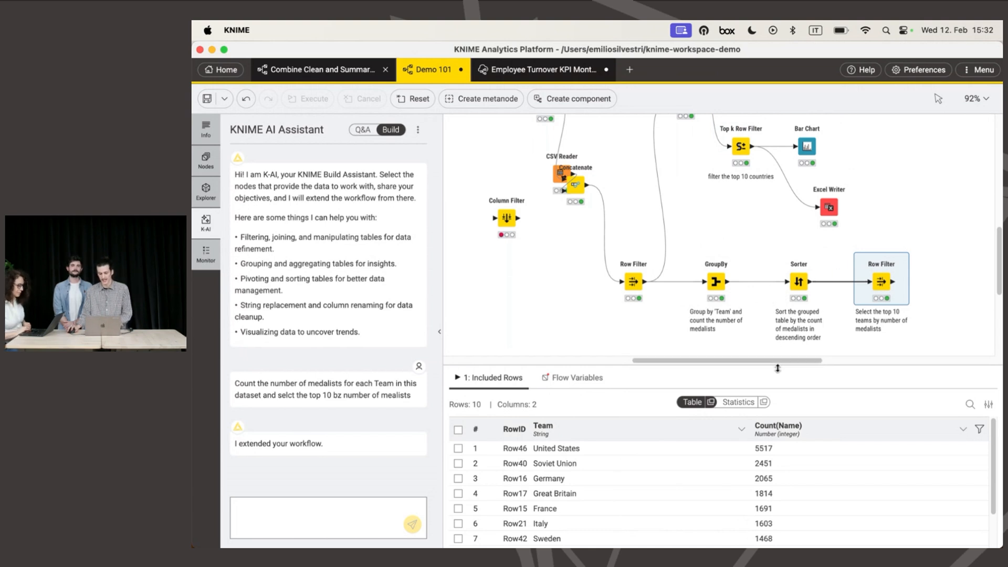
Step: Shrink the output preview and move the generated GroupBy, Sorter and Row Filter nodes up together, above the source Row Filter's row
drag(776, 366, 776, 428)
click(940, 355)
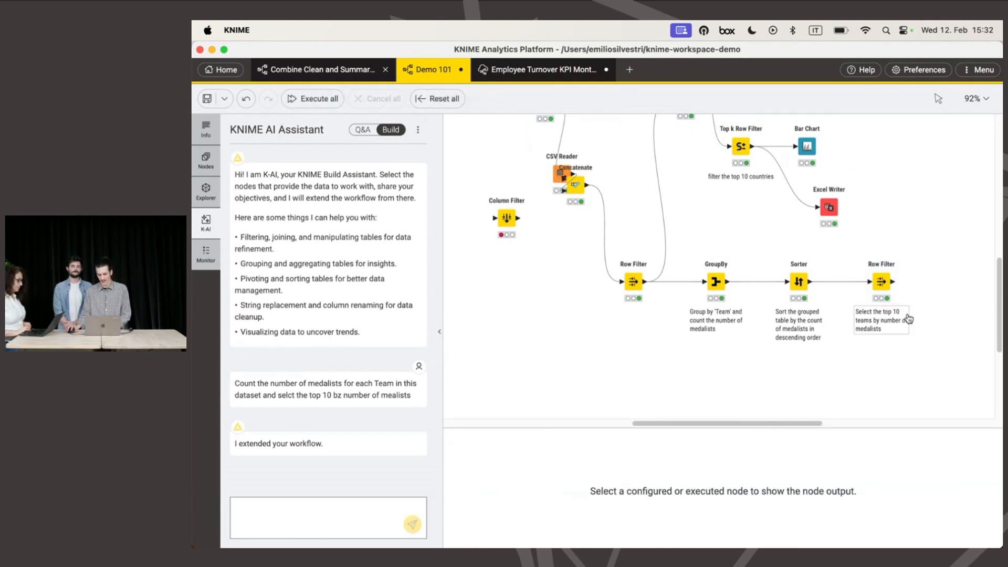
click(883, 289)
shift+click(795, 288)
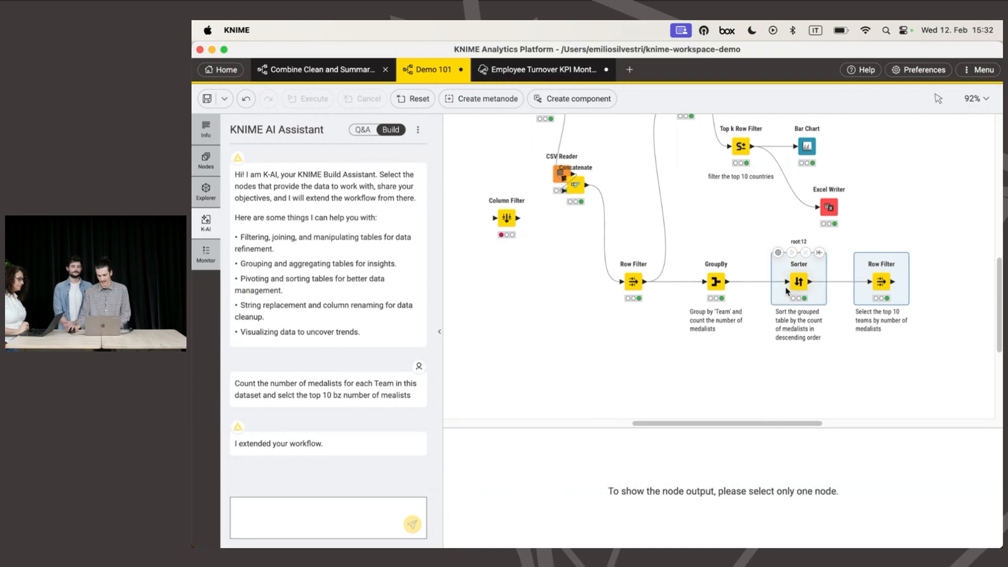
shift+click(715, 282)
drag(790, 284, 791, 249)
click(756, 310)
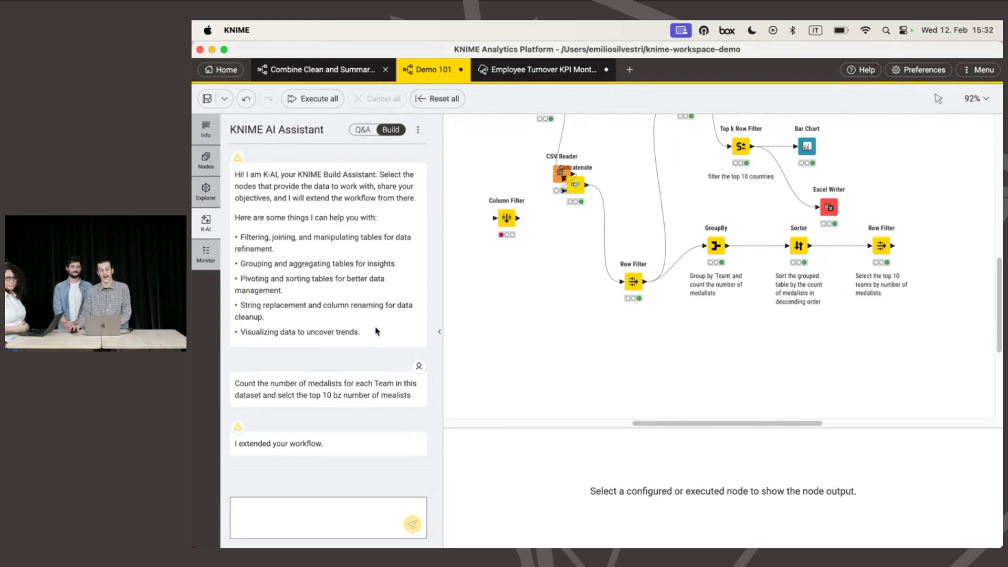
Step: Select the source Row Filter and ask K-AI in Italian "Conta il numero di medagliati per Team e seleyiona i primi 10 Team"
click(637, 281)
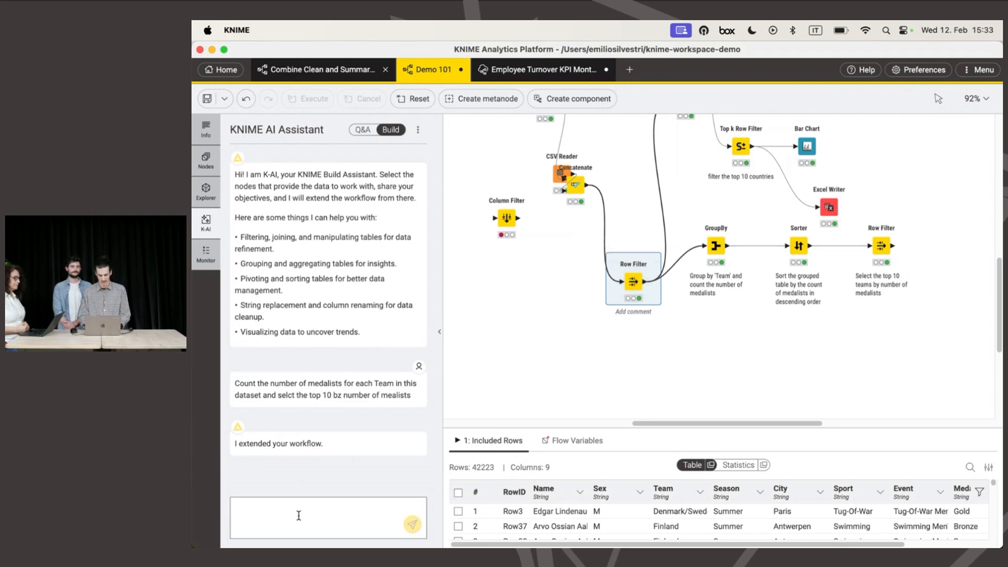
text(Conta il)
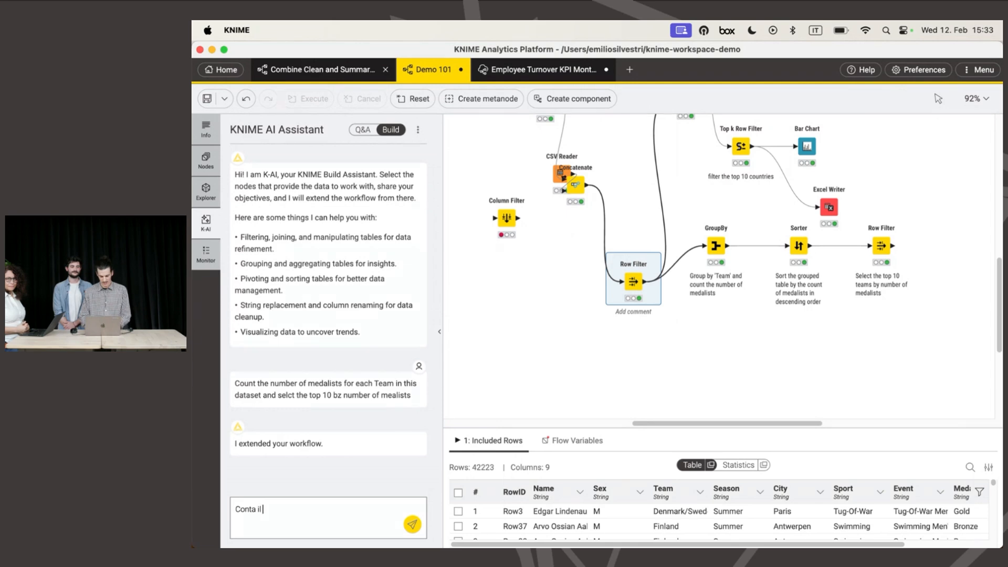
text( numero di medagliati)
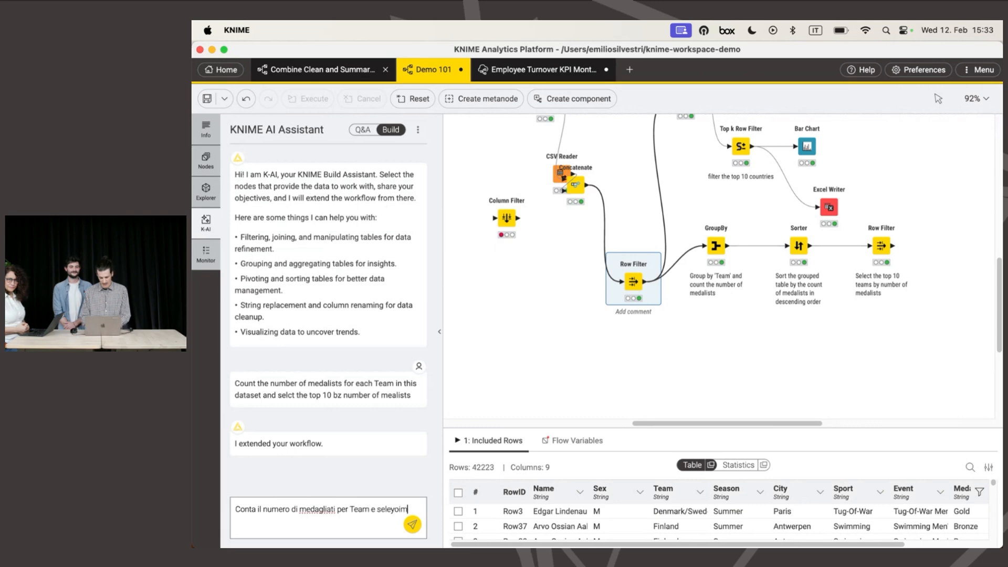
text(per Team e seleyiona)
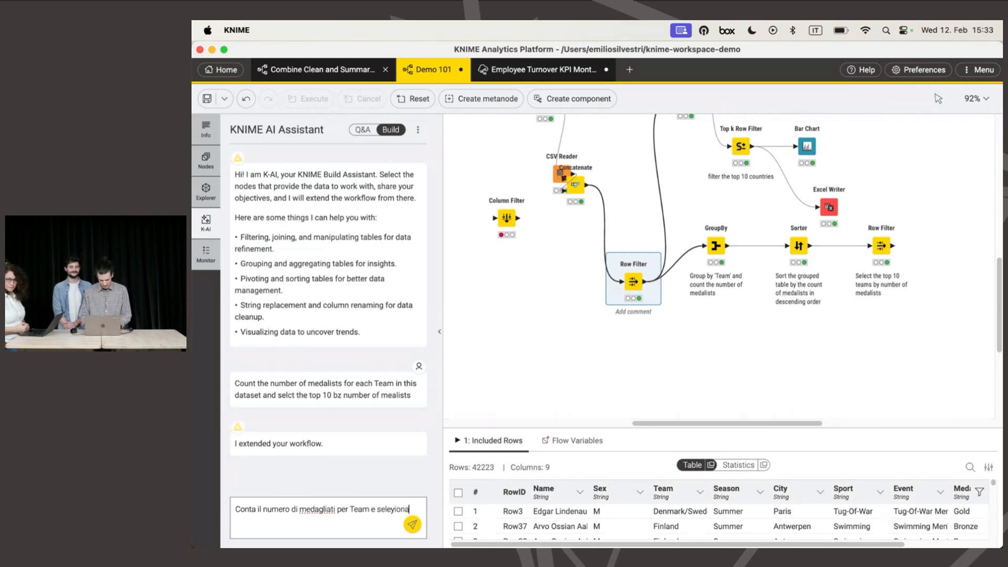
text( i primi 10 Team)
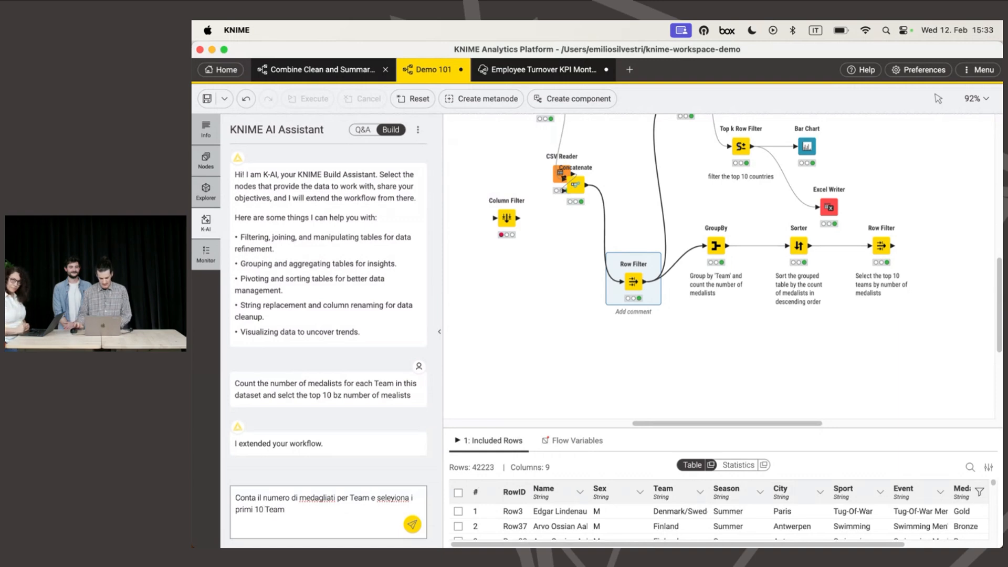
click(413, 525)
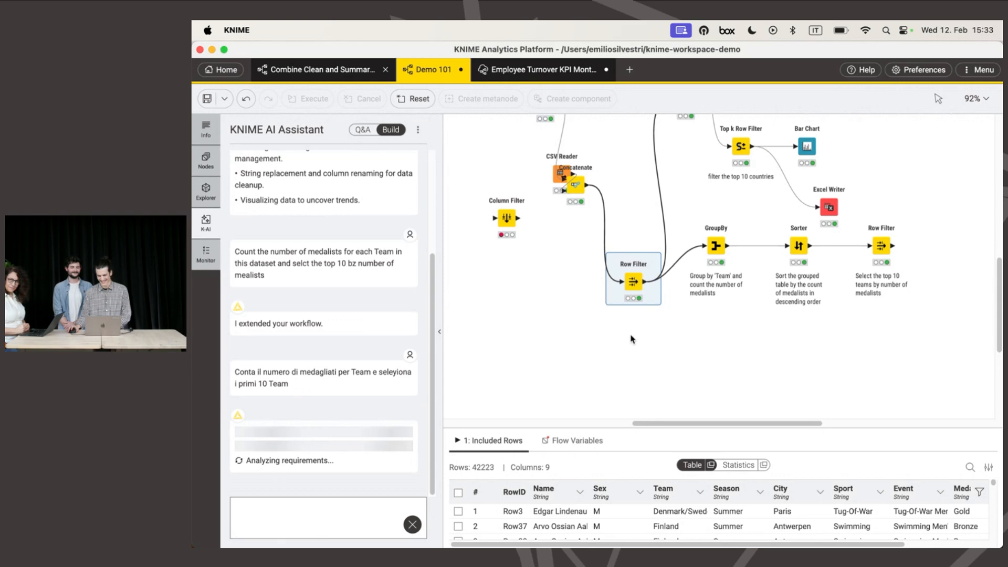
Step: Move the newly generated final Row Filter into free space below, execute it, and compare its output with the earlier generated Row Filter's
scroll(632, 340, down, 3)
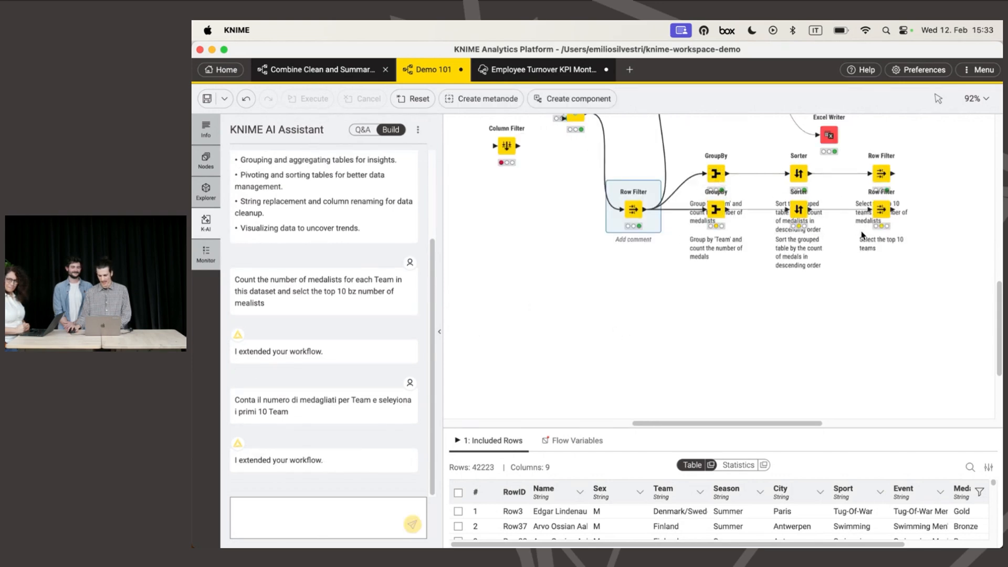
drag(874, 227, 868, 304)
key(F7)
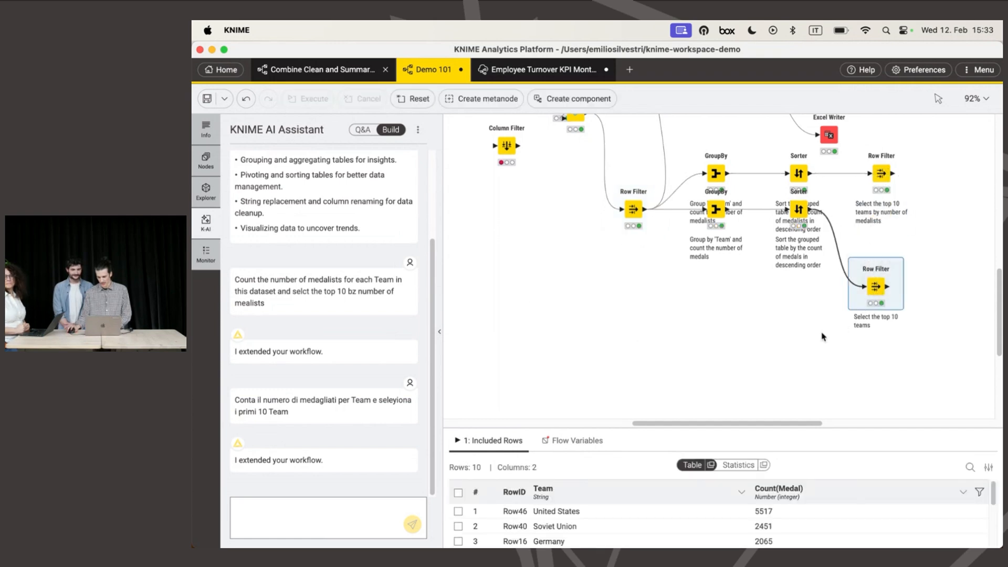
click(888, 172)
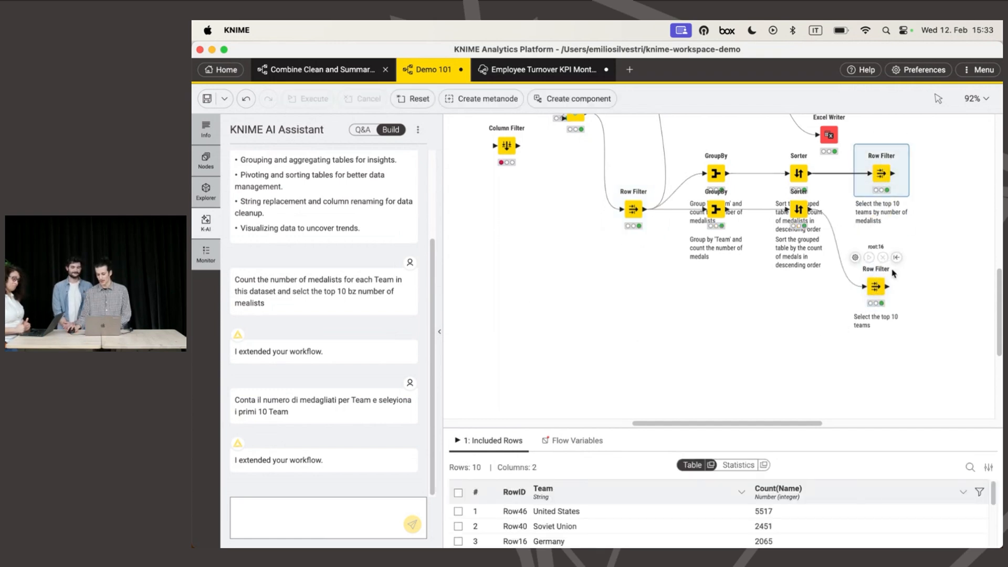
click(877, 286)
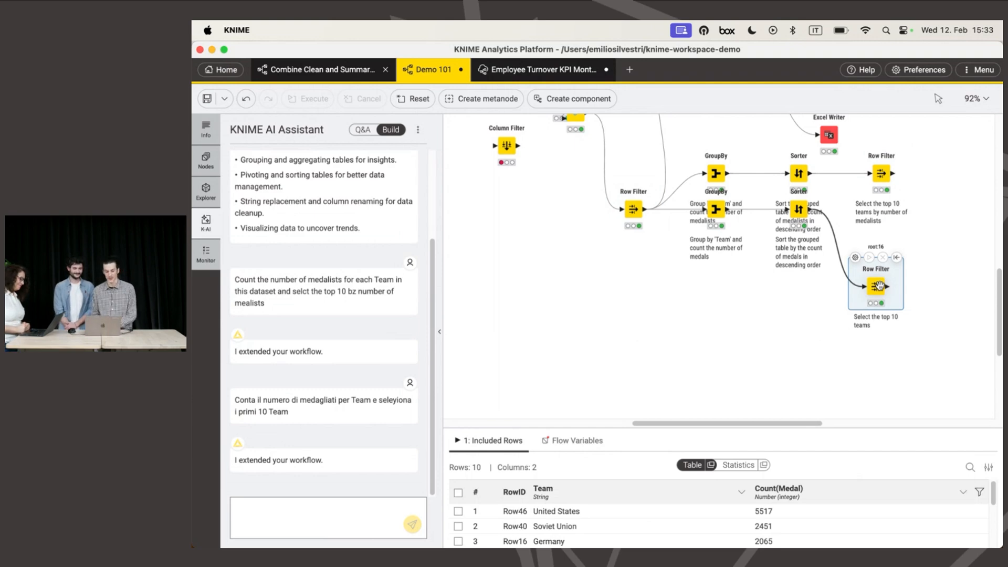
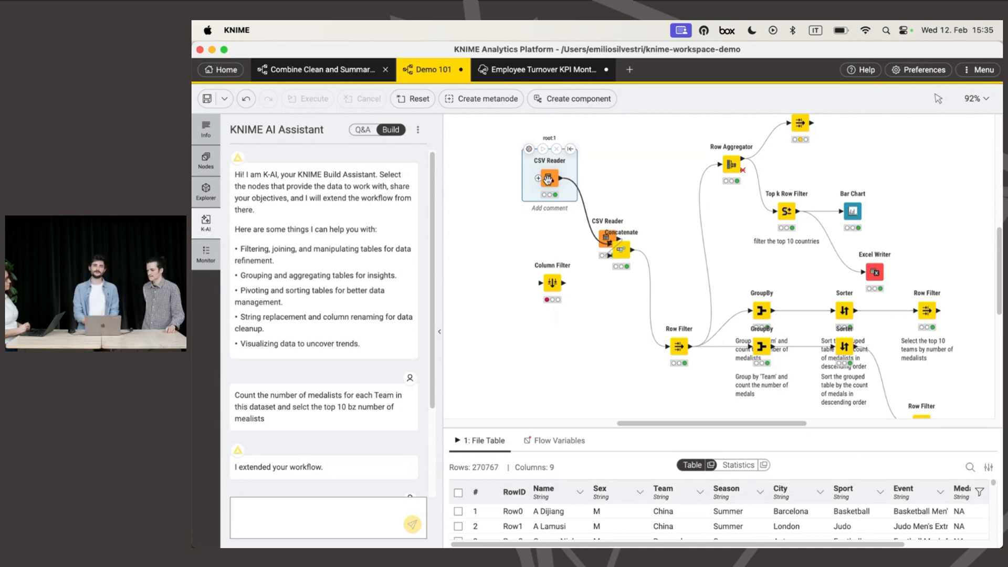
Step: Review the upper CSV Reader's configuration for athletes.csv, close it without changes, and reset and re-execute the node
double_click(548, 179)
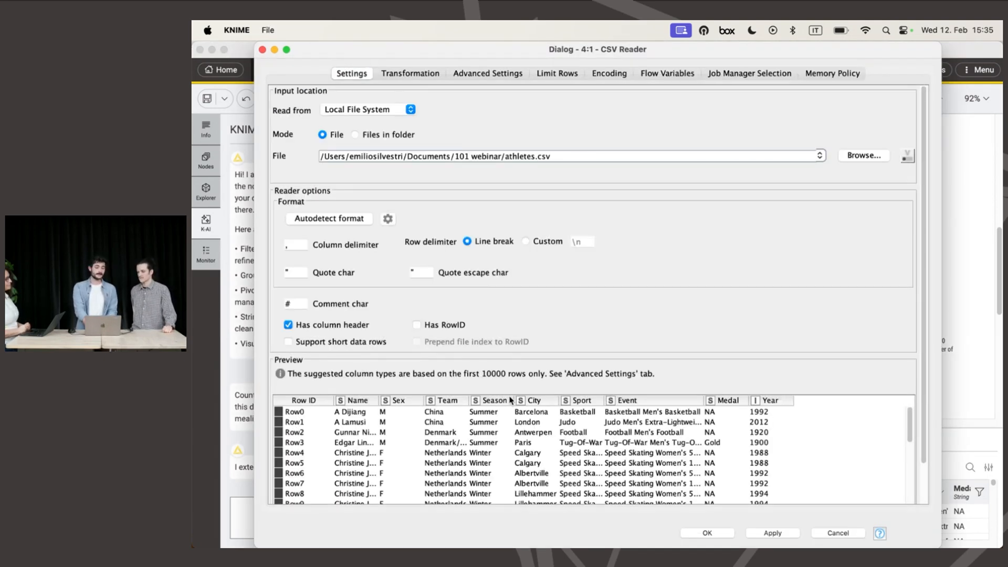
scroll(398, 477, down, 3)
scroll(398, 478, up, 3)
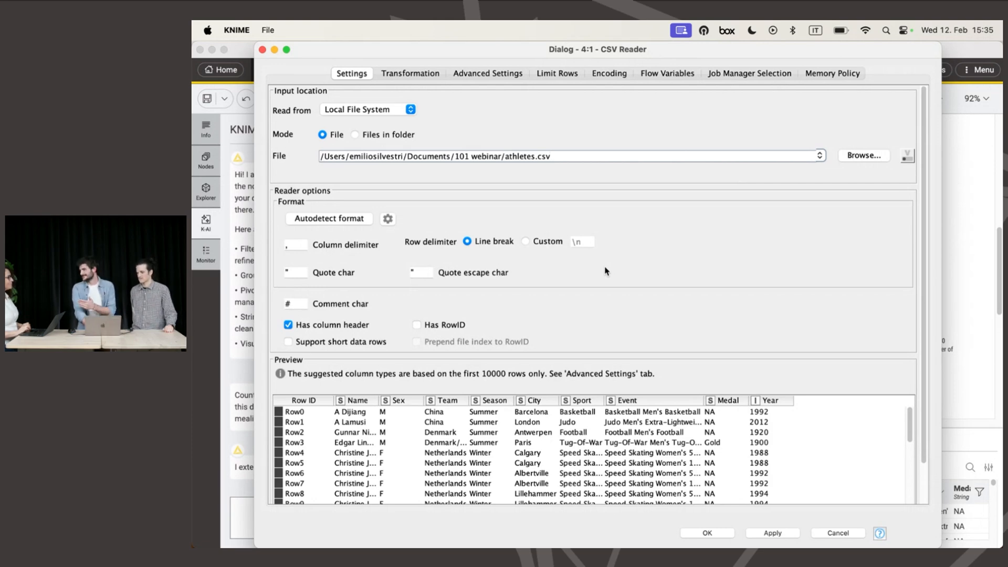
click(262, 50)
click(570, 149)
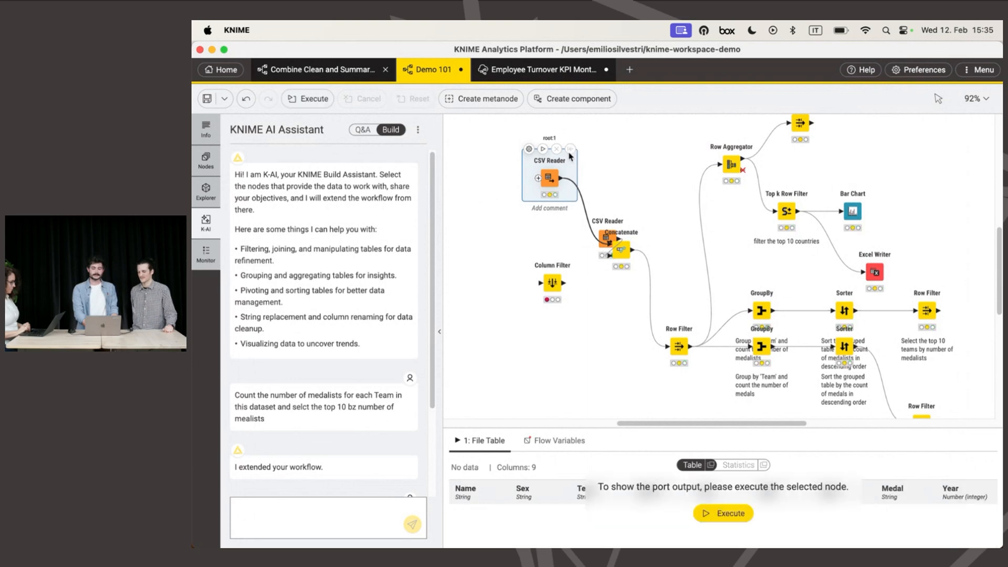
click(542, 149)
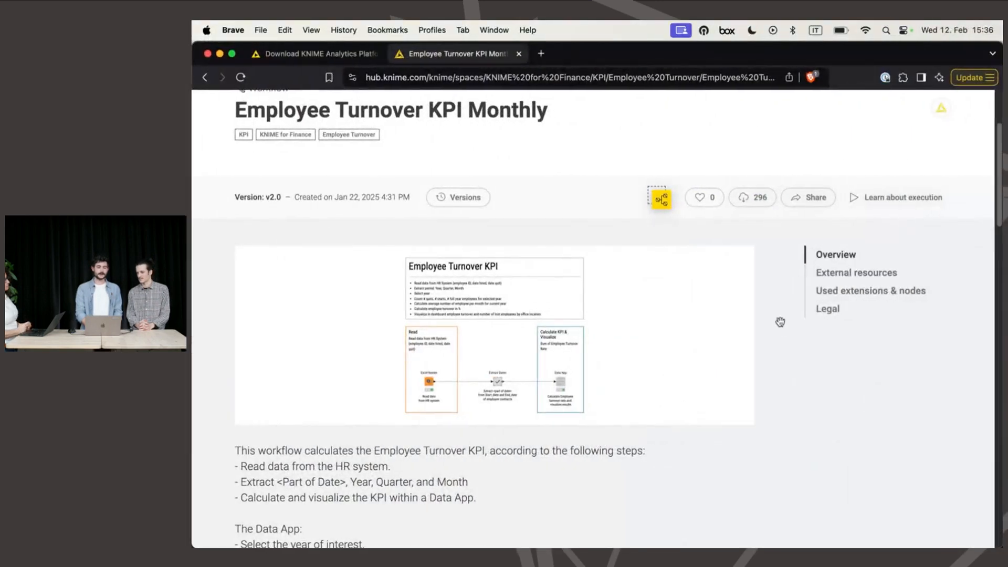
Step: Review the Employee Turnover KPI Monthly workflow page on KNIME Community Hub in the browser and open its information about execution
scroll(780, 322, up, 3)
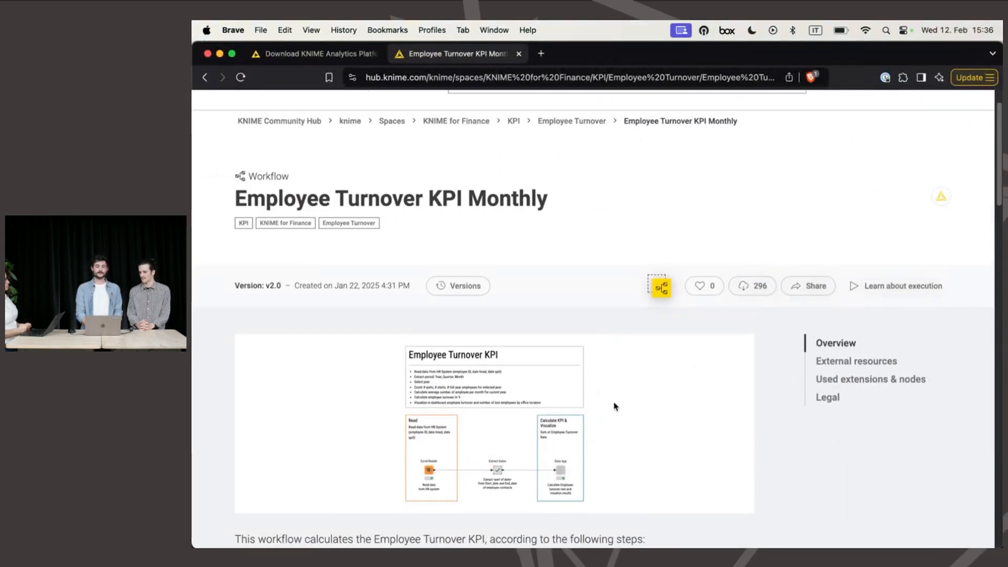
scroll(522, 388, up, 2)
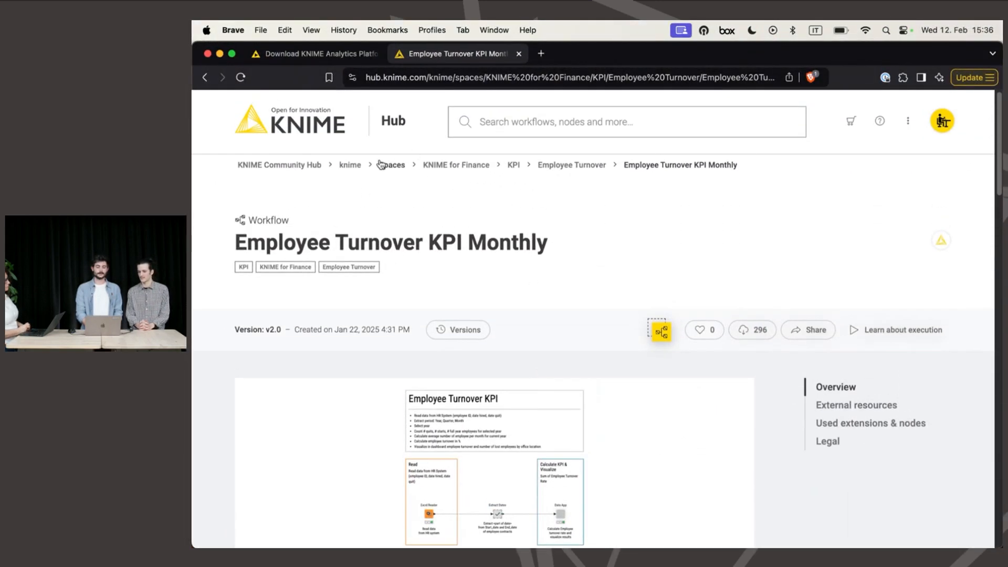
scroll(500, 262, down, 2)
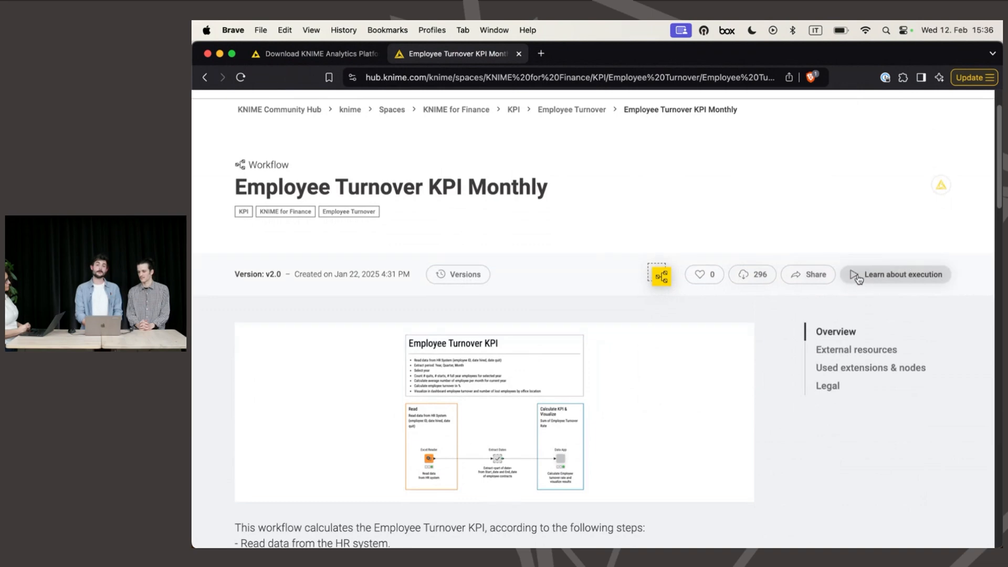
click(873, 281)
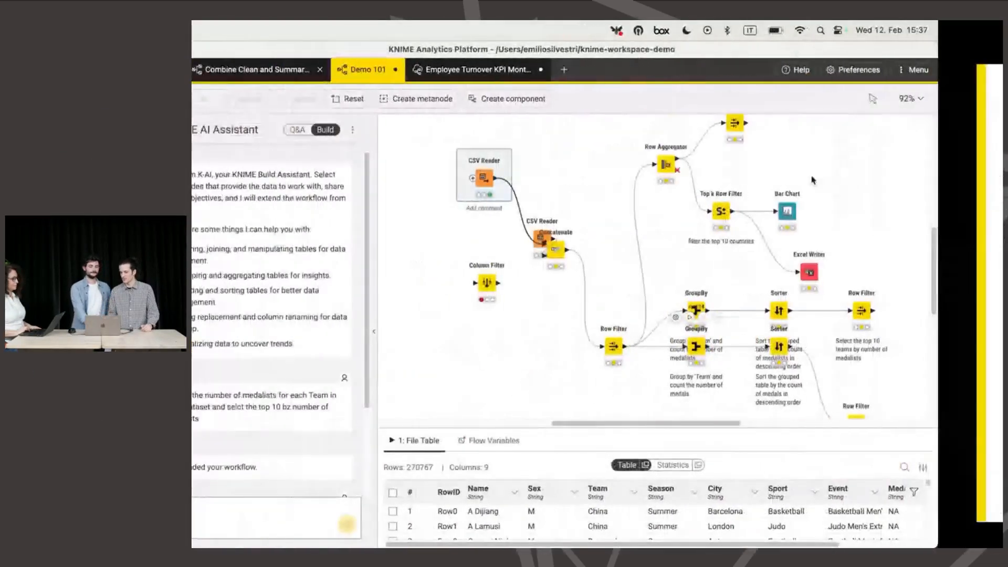
Step: Return to the Demo 101 workflow in KNIME and clear the "conc" node search to display the full node repository
click(206, 161)
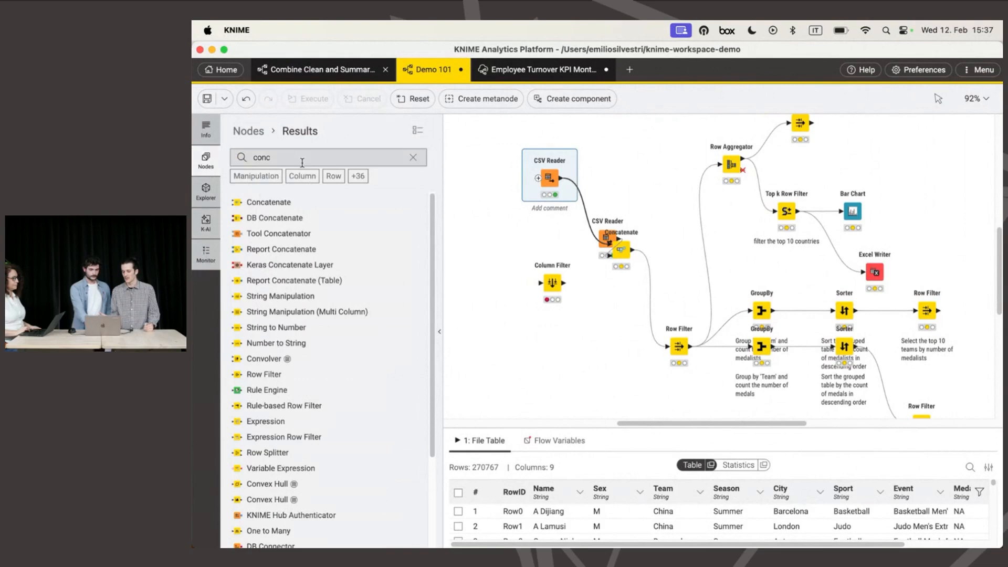
click(413, 157)
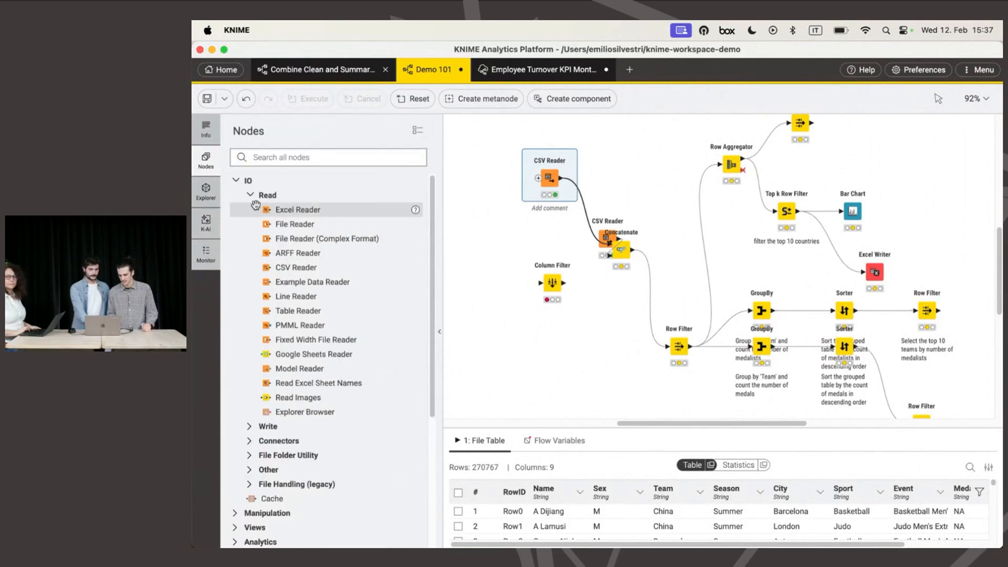
Step: Browse the writer nodes in the IO category of the node repository
click(254, 196)
click(252, 209)
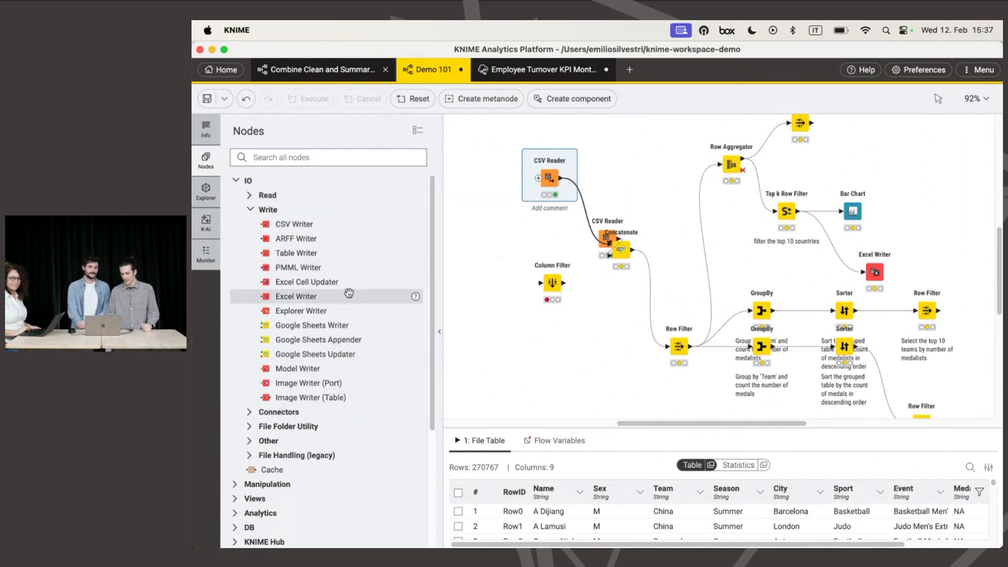
scroll(348, 293, down, 1)
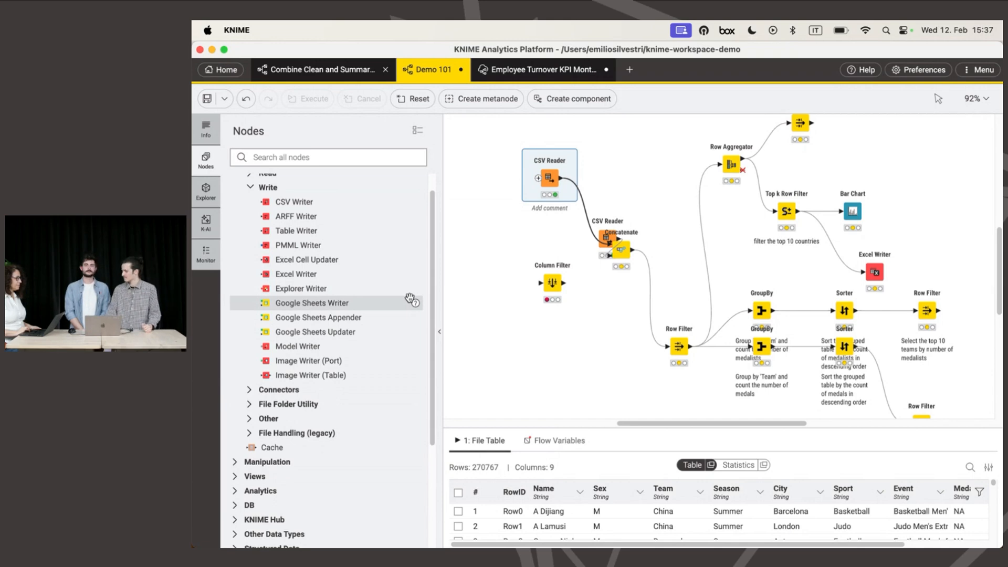
click(375, 156)
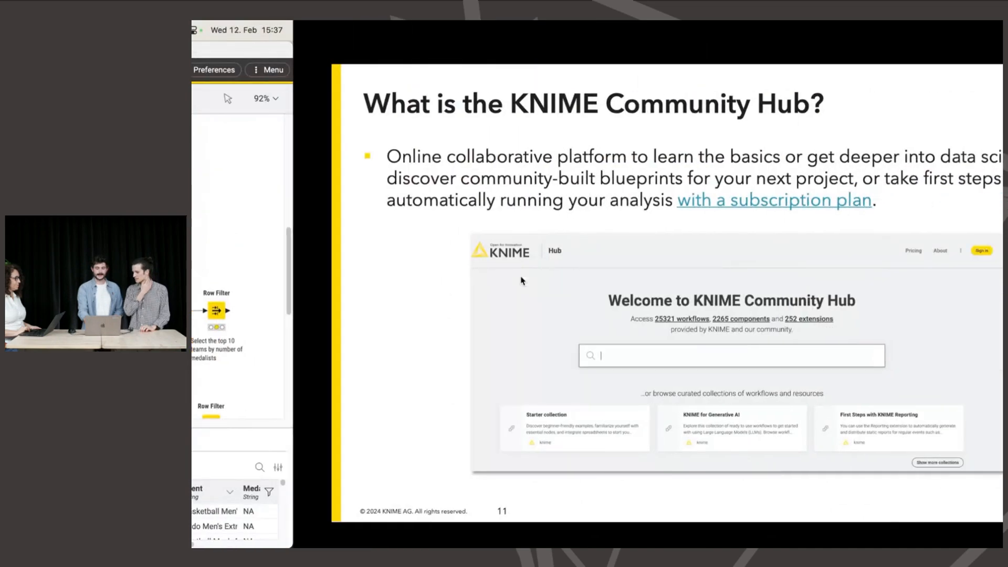
Step: Switch to the browser and search the KNIME Community Hub home page for "tableau"
key(ctrl+Right)
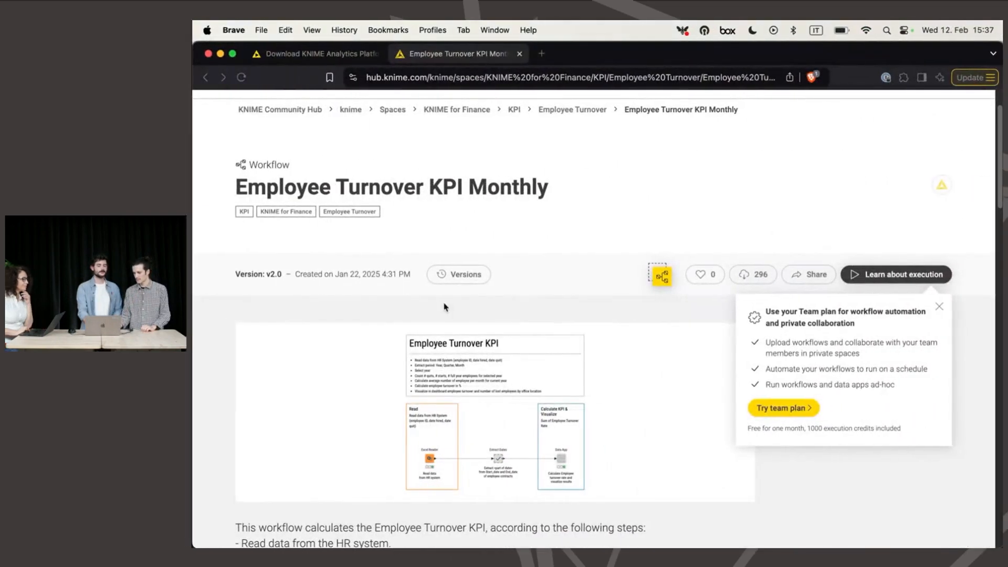
scroll(389, 221, up, 2)
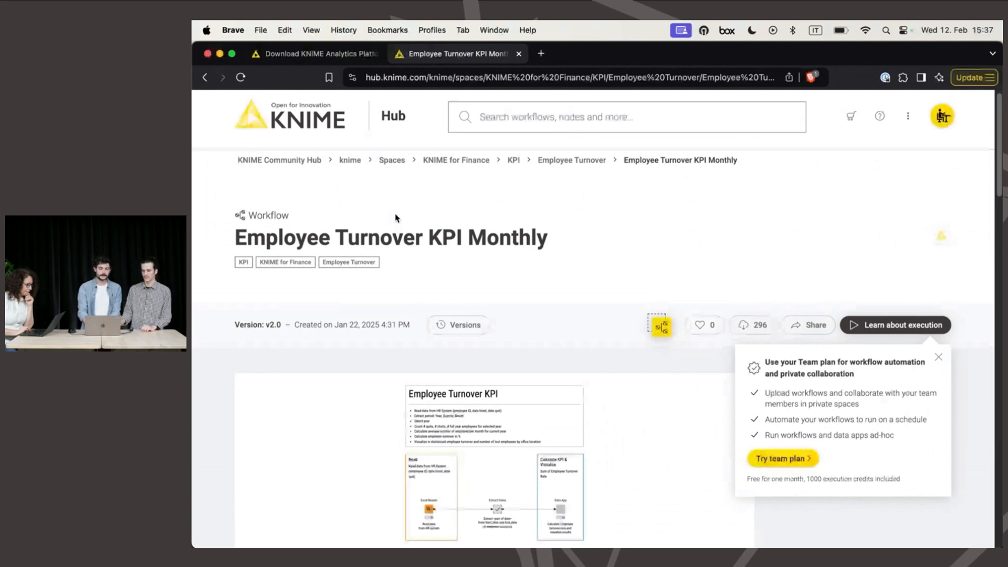
click(397, 115)
click(451, 319)
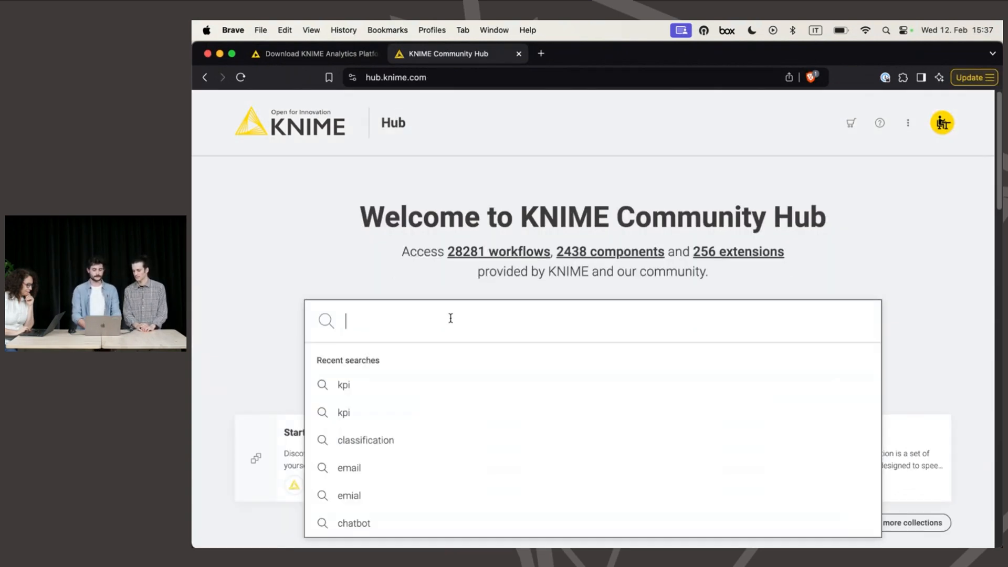
text(tableau)
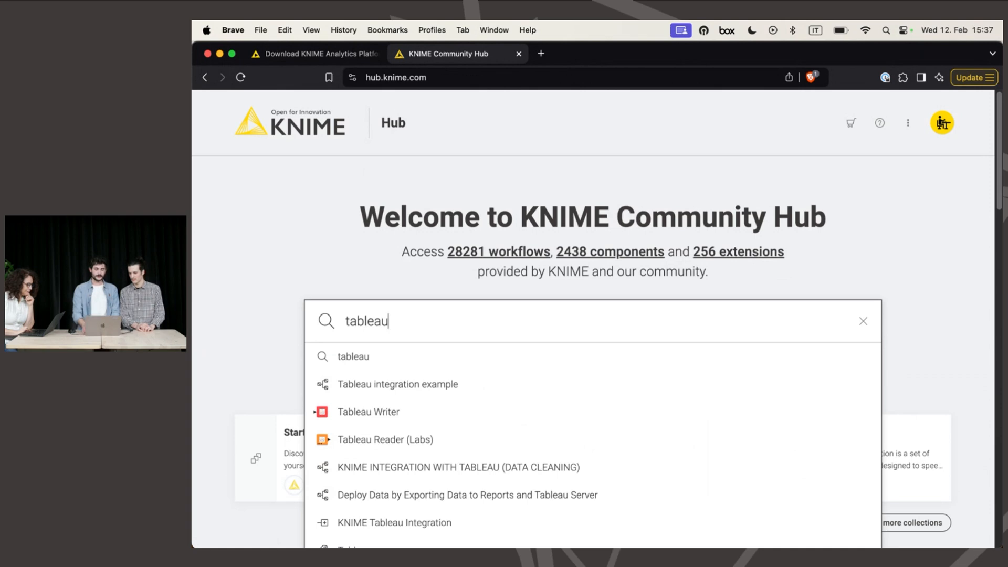
key(Return)
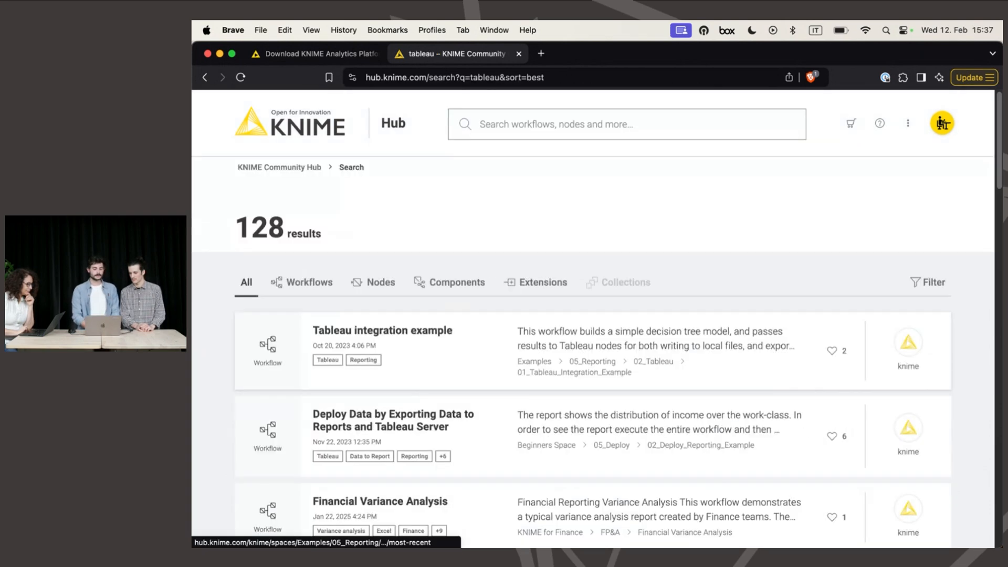
Step: Restrict the Hub results to nodes and add Tableau Writer to free space in the Demo 101 workflow in KNIME
click(376, 290)
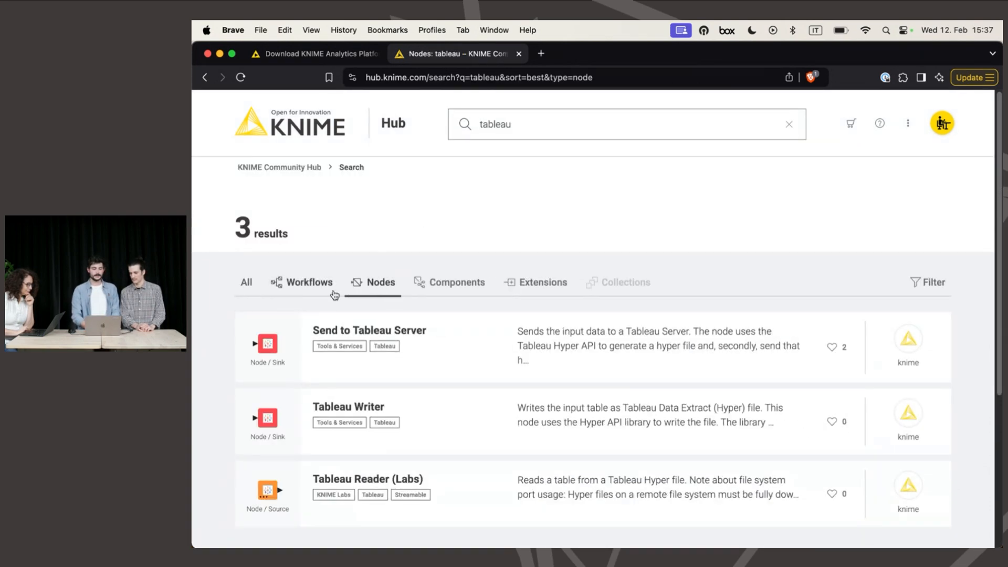
scroll(355, 384, down, 2)
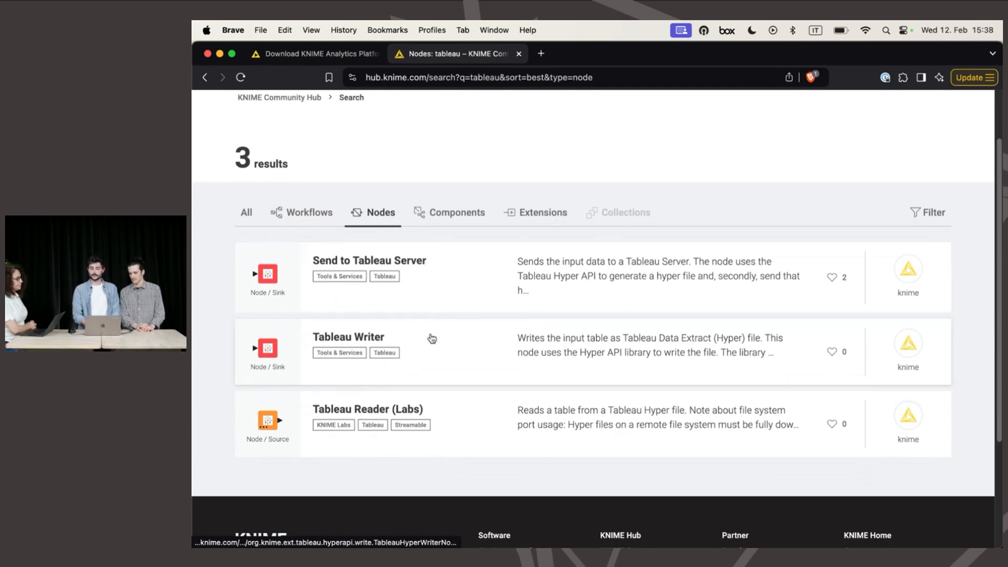
drag(300, 345, 586, 347)
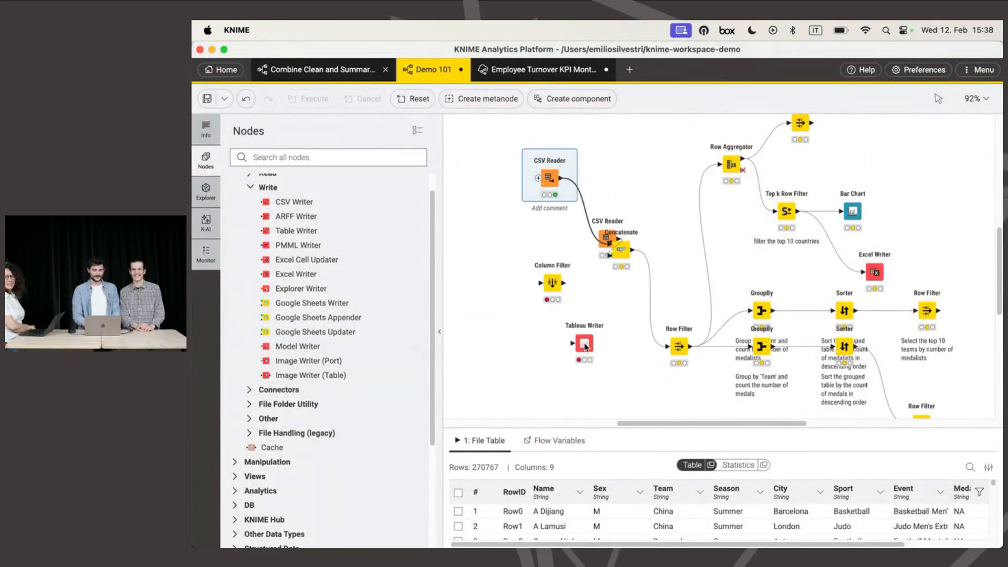
click(586, 344)
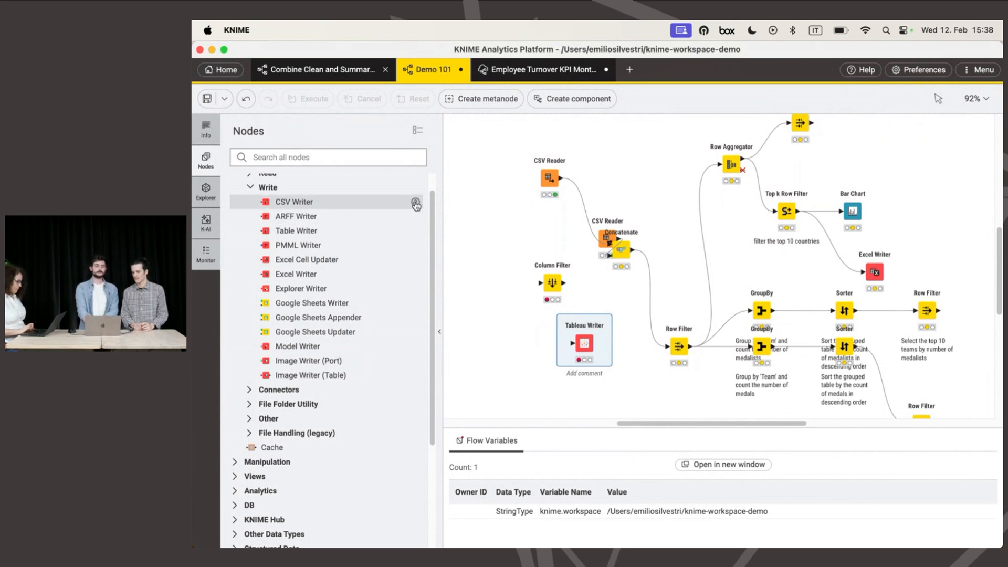
Step: Open the CSV Writer node's description from the repository and read its introductory text
click(415, 202)
drag(445, 156, 597, 238)
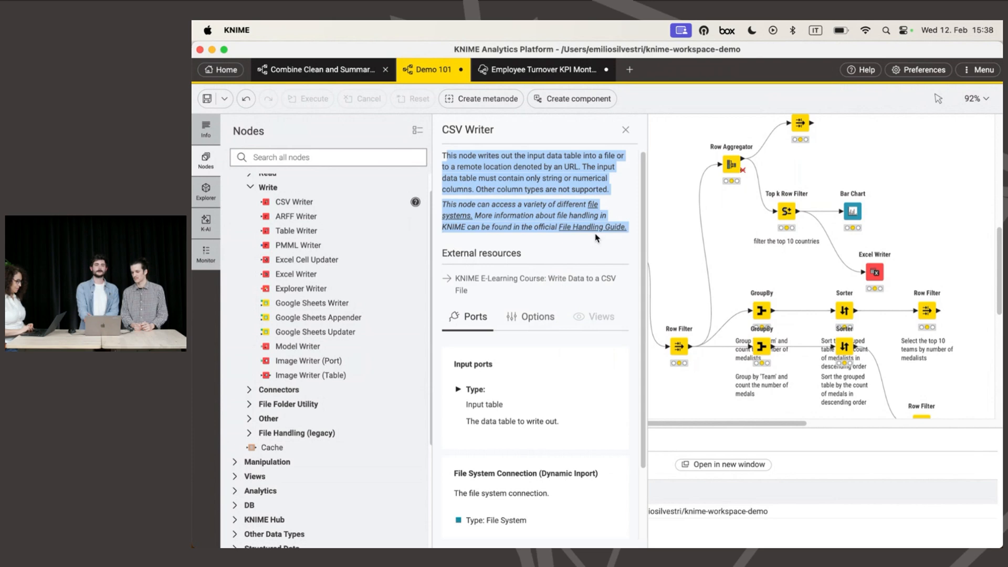
click(532, 193)
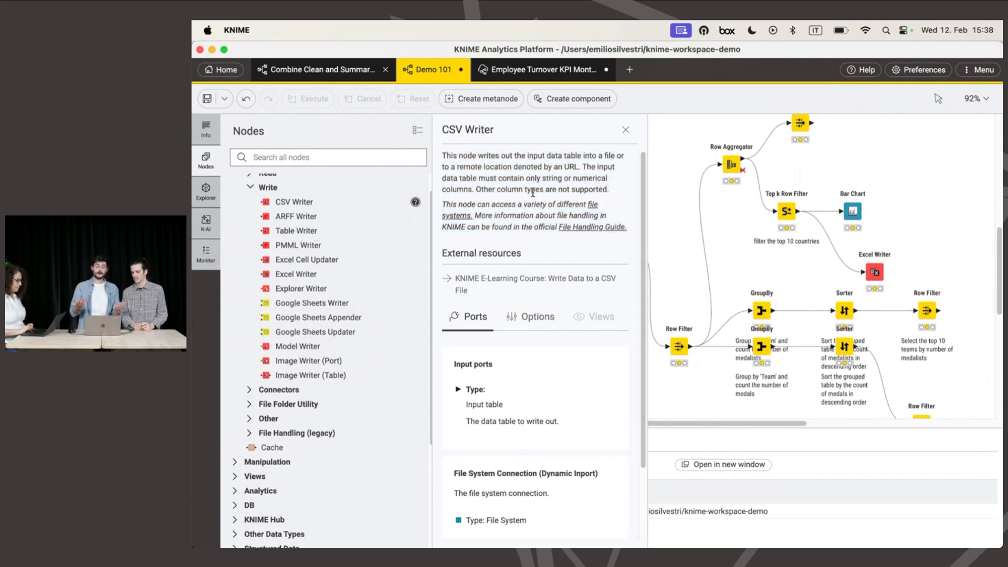
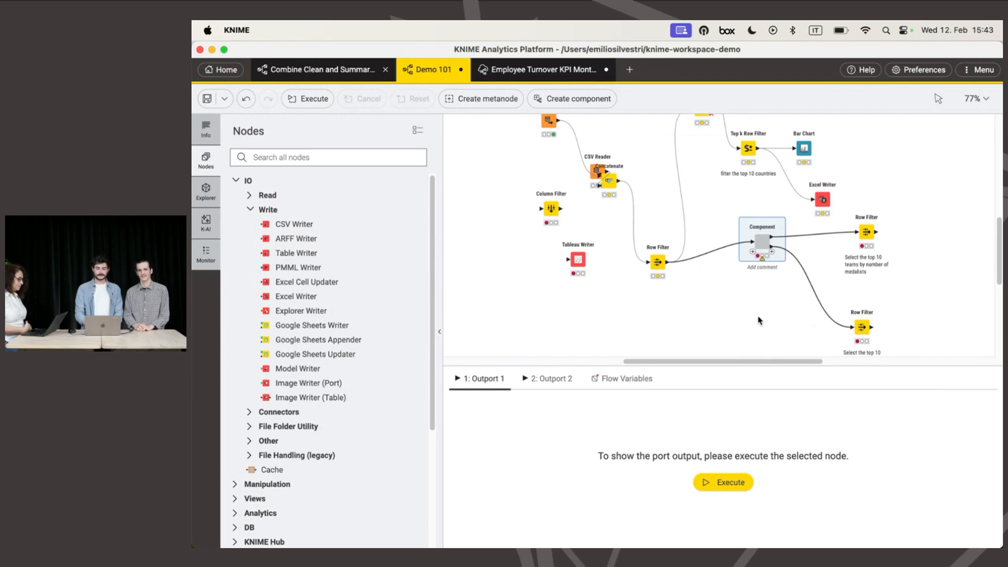
Step: Align the new component horizontally with the Row Filter feeding it and execute the component
scroll(760, 320, up, 5)
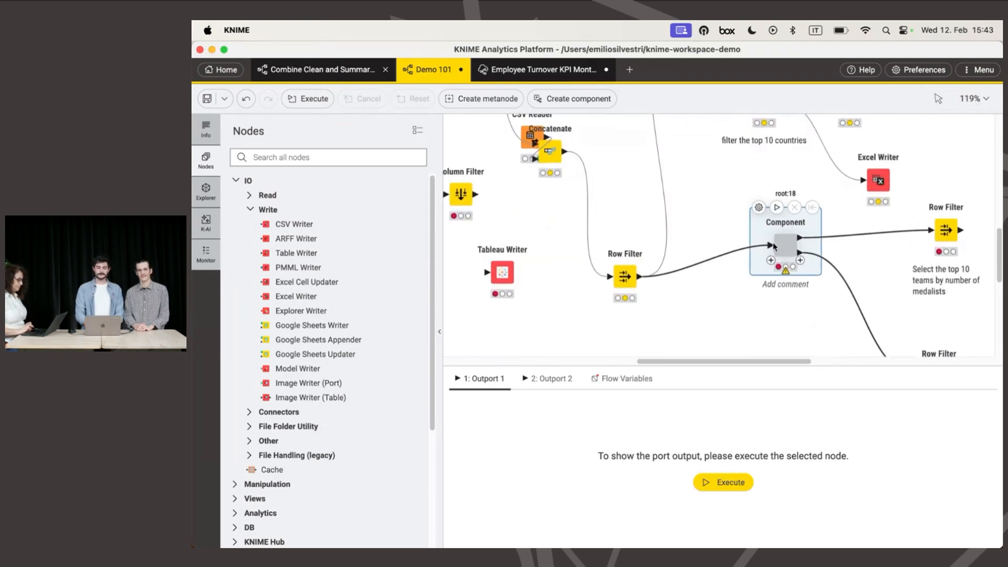
drag(787, 248, 765, 279)
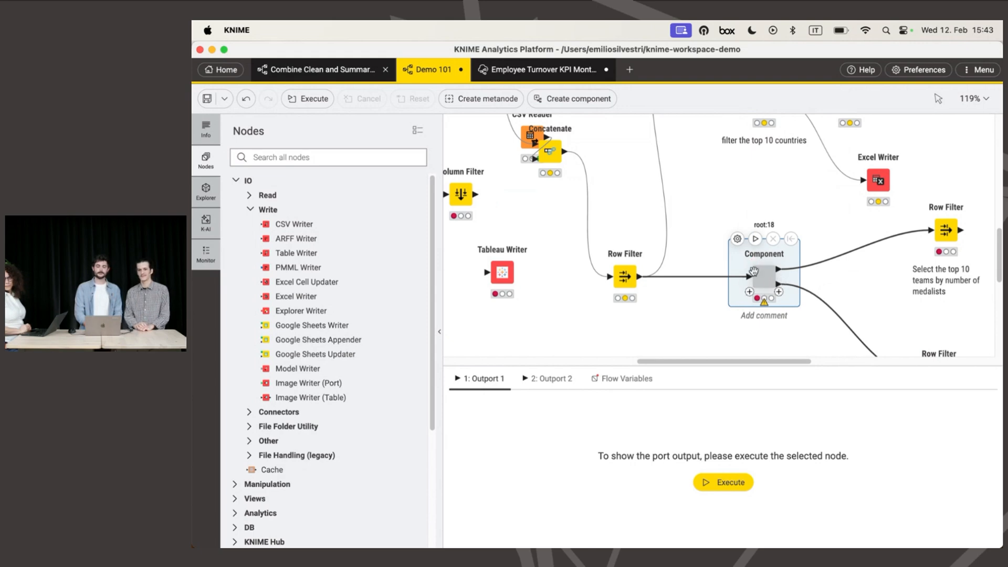
click(755, 240)
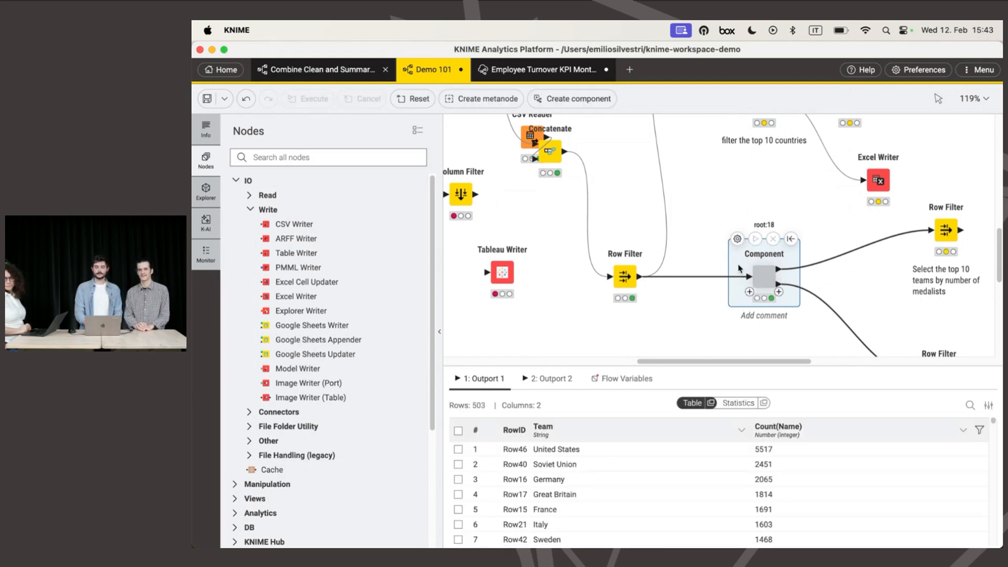
Step: Open the component, move its upper Sorter and GroupBy up clear of the lower branch, and return to Demo 101
right_click(767, 278)
mouse_move(843, 453)
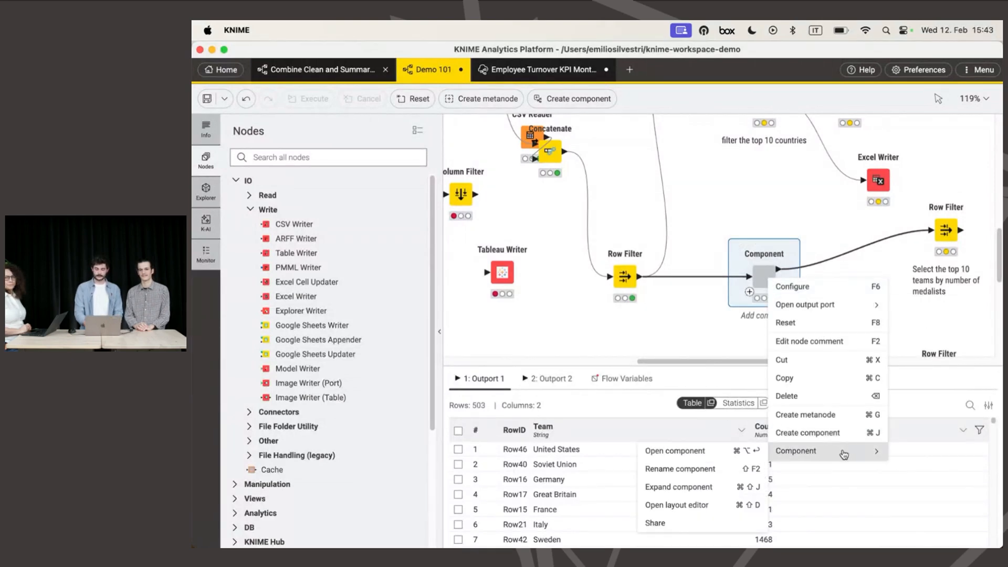
click(729, 453)
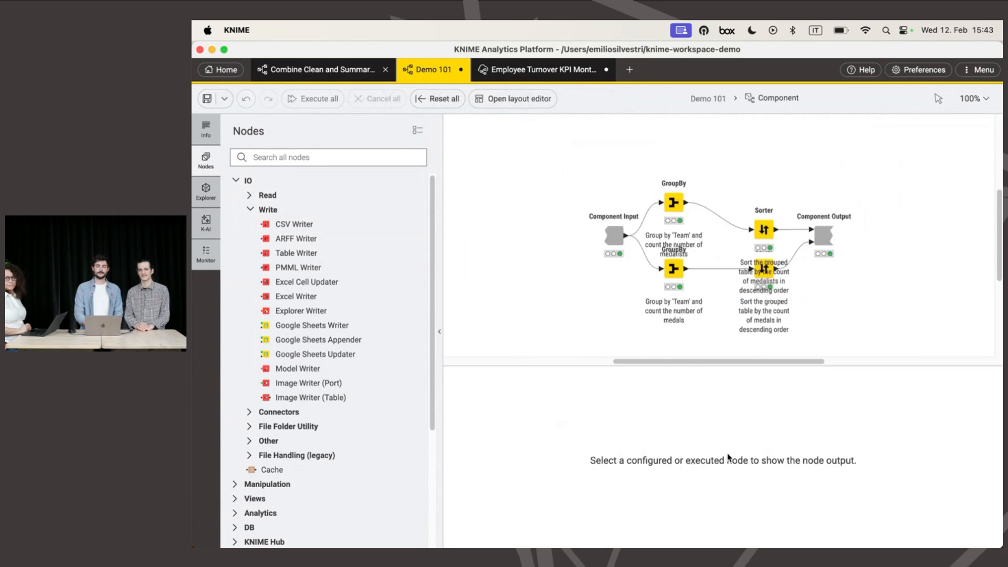
mouse_move(763, 231)
drag(764, 227, 757, 177)
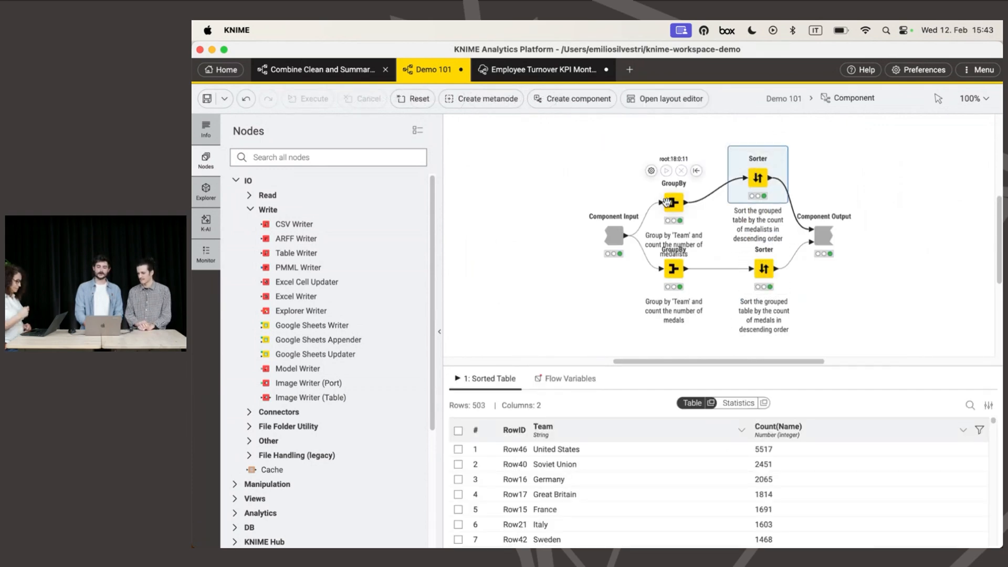
drag(669, 203, 669, 178)
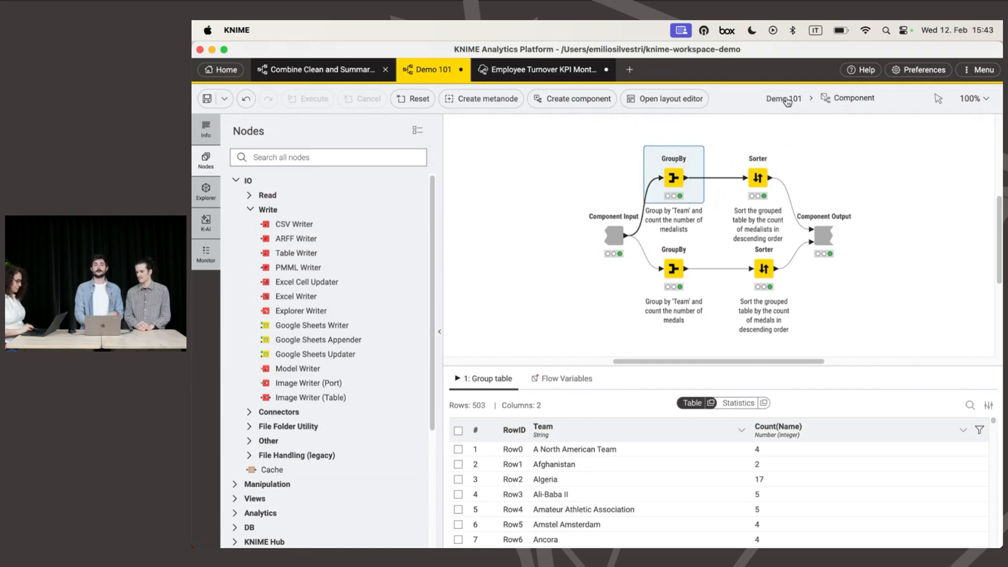
click(787, 101)
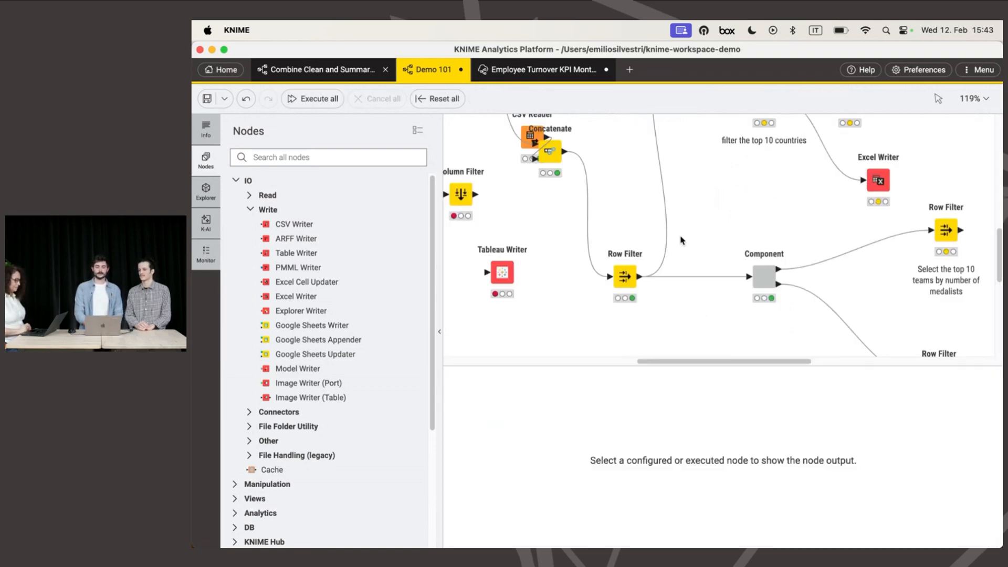
Step: Review the destinations offered for saving the component as a shared component, and close the dialog without saving
click(766, 275)
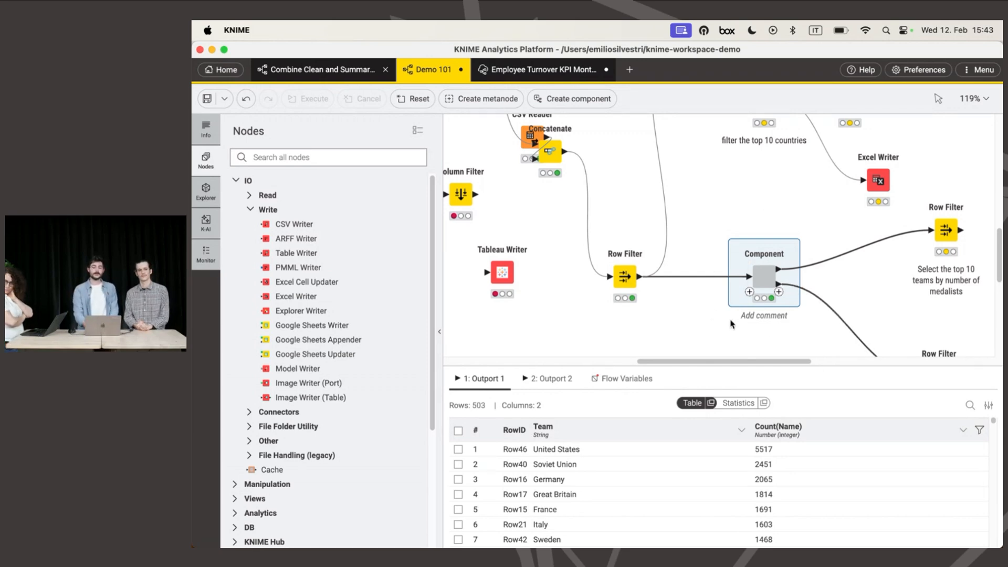
mouse_move(769, 257)
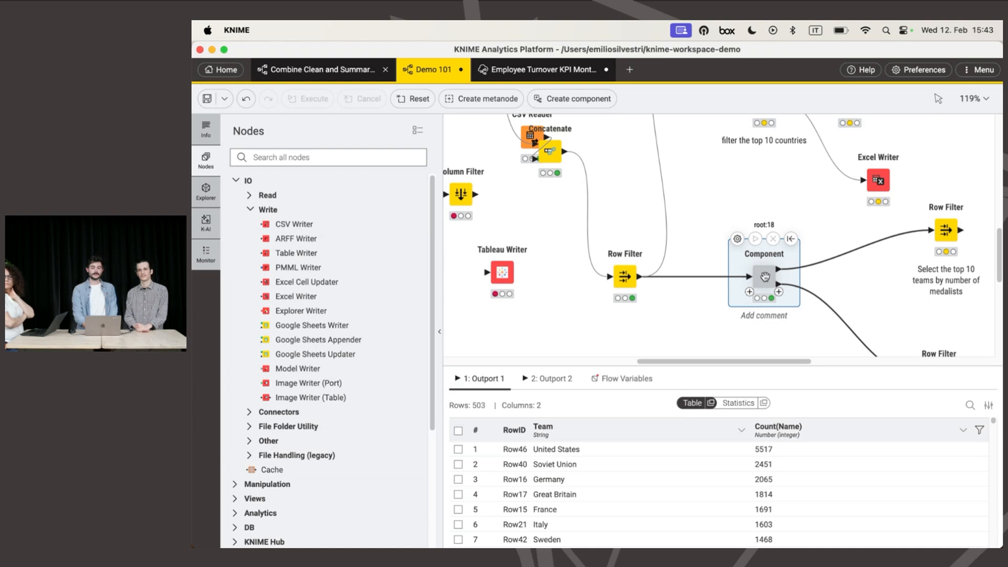
right_click(765, 277)
mouse_move(817, 452)
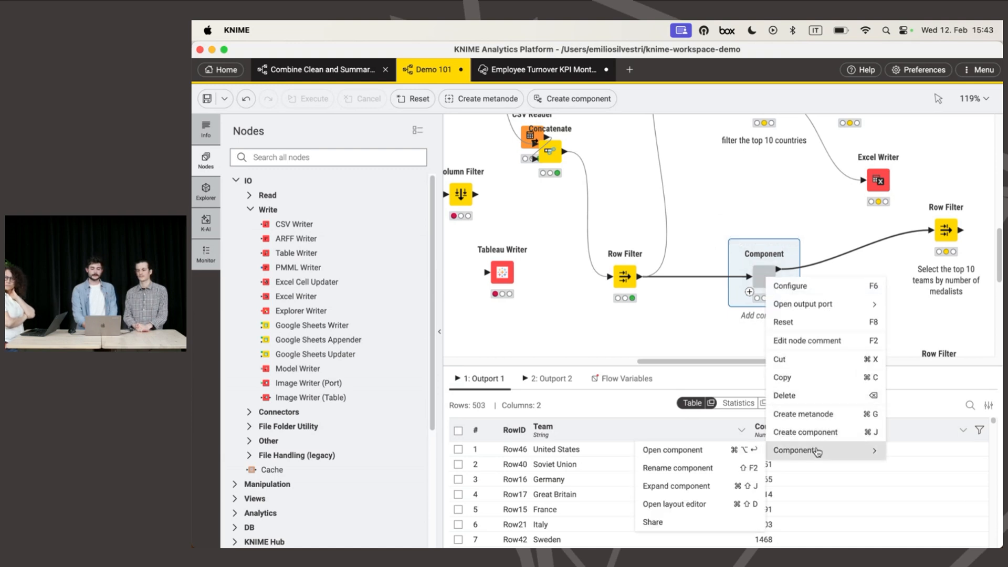
click(699, 523)
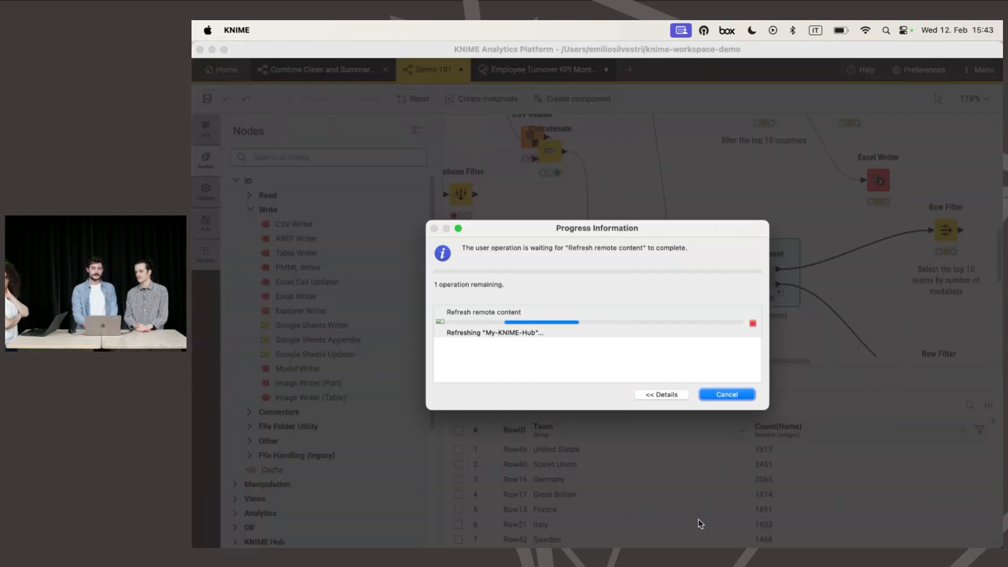
click(725, 395)
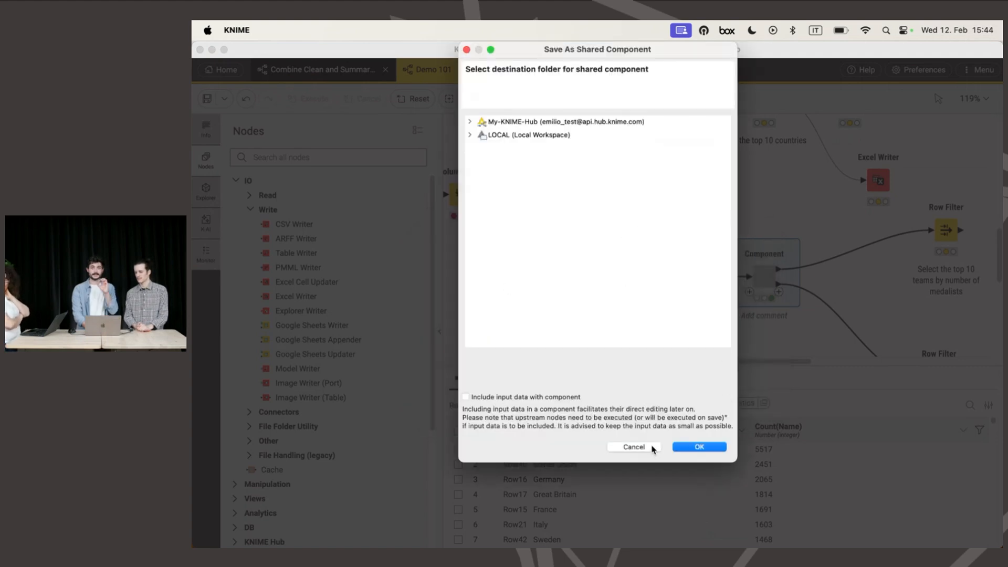
click(633, 447)
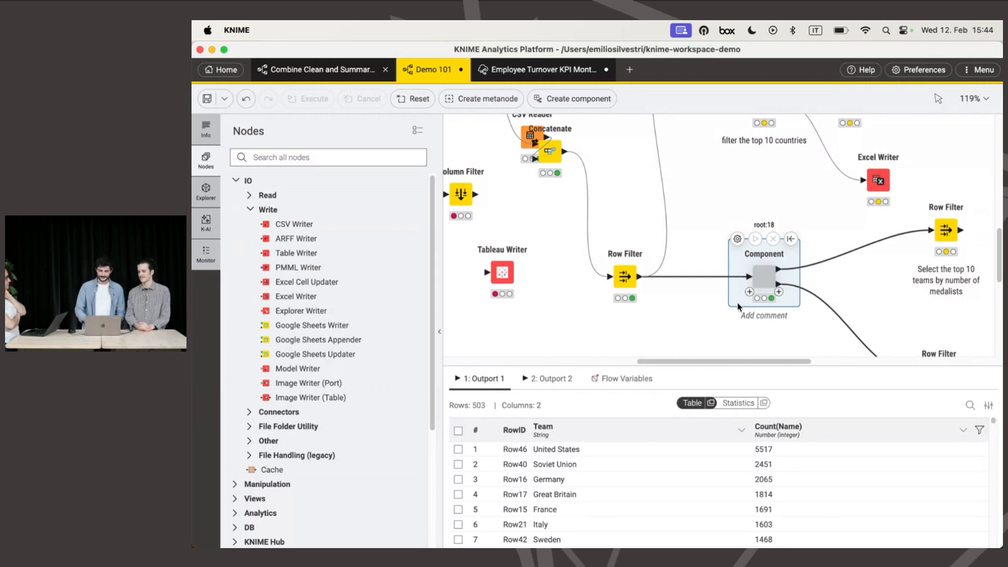
Step: Execute the Bar Chart node and move it up to free space beside the Row Aggregator branch
scroll(779, 219, up, 5)
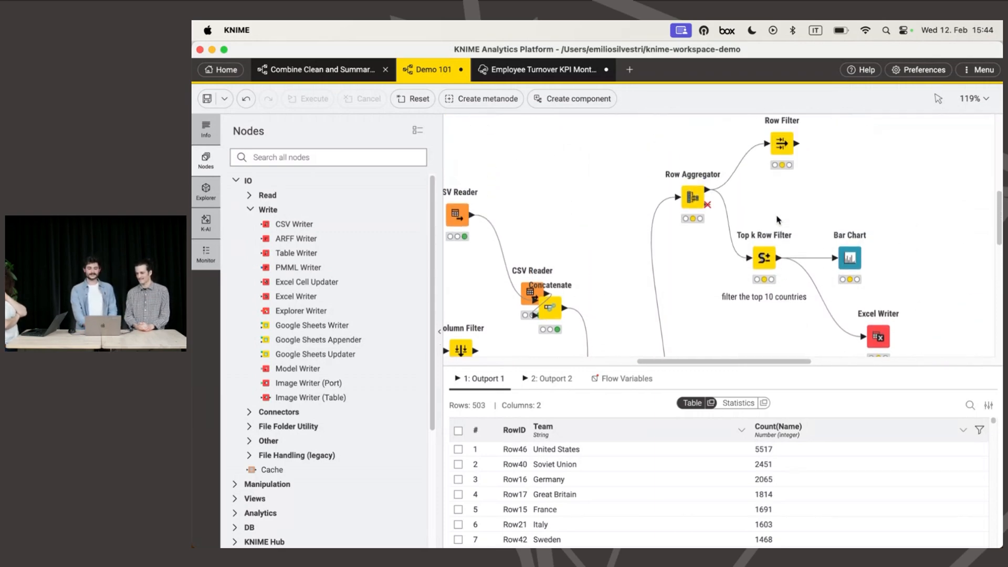
mouse_move(850, 258)
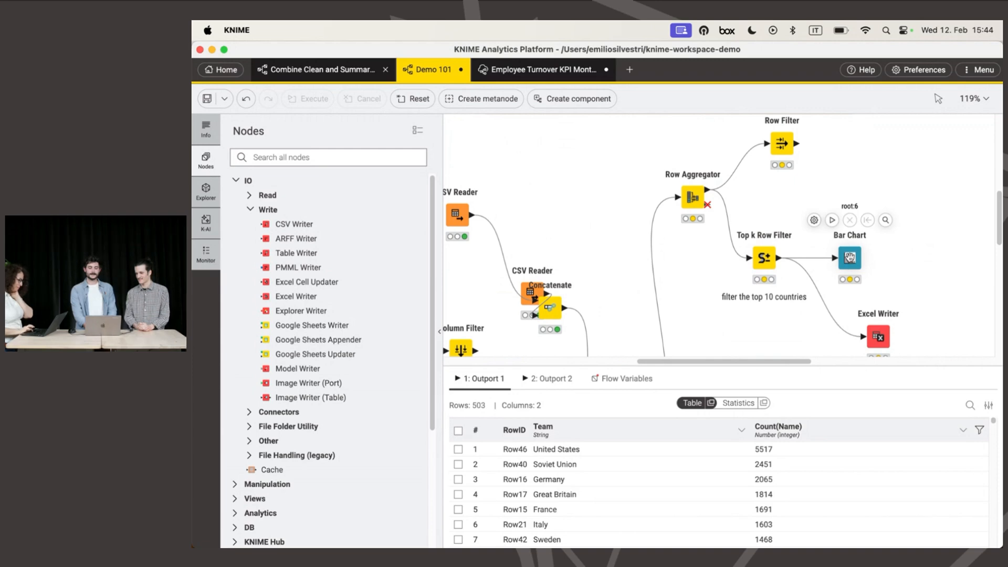
click(831, 220)
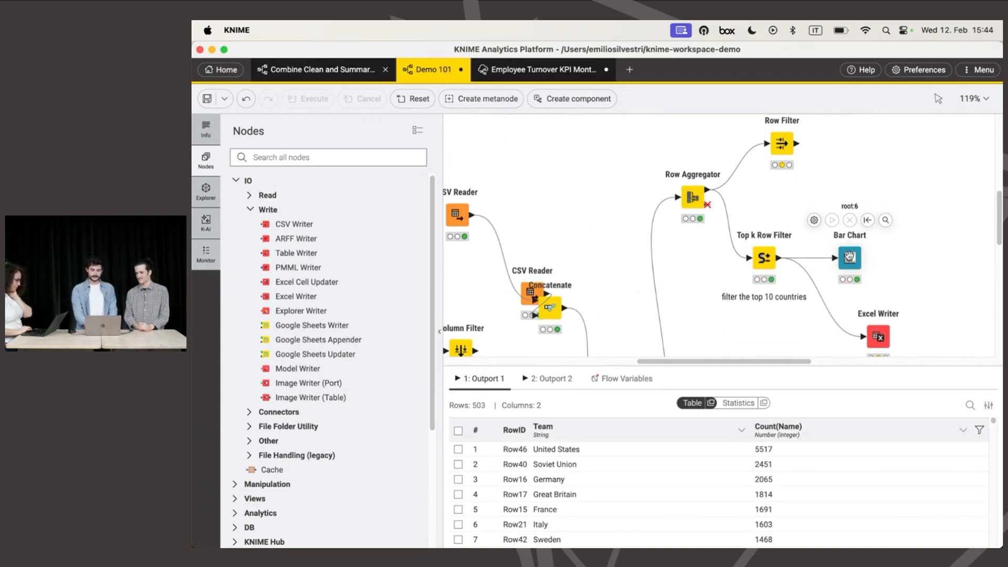
drag(850, 259, 853, 187)
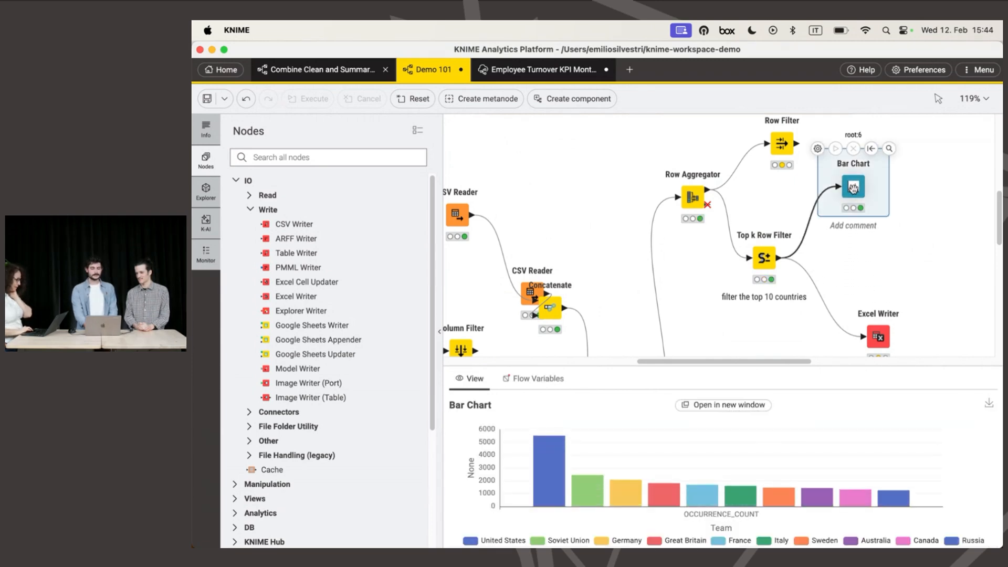
Step: Add a Pie Chart node connected to the Top k Row Filter's output, below the Bar Chart
drag(780, 258, 851, 259)
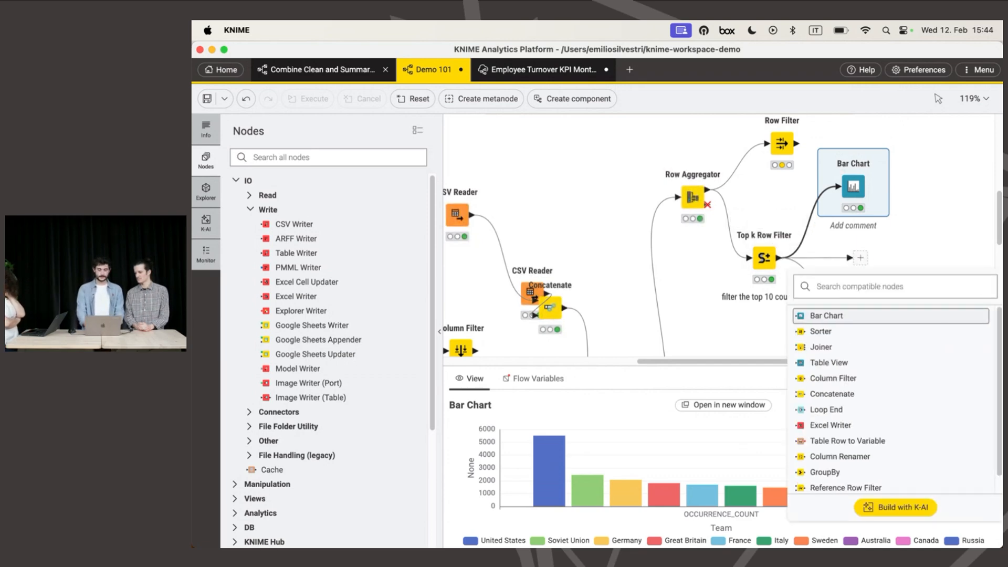
text(pie)
click(858, 313)
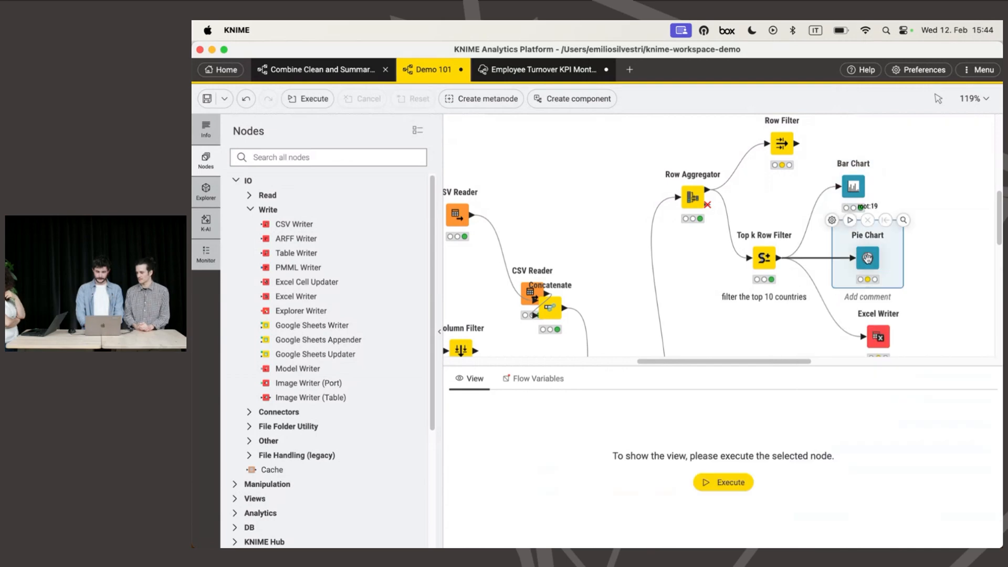
Step: Move the Bar Chart node up above the Pie Chart node and show the Pie Chart's view
drag(864, 202, 881, 195)
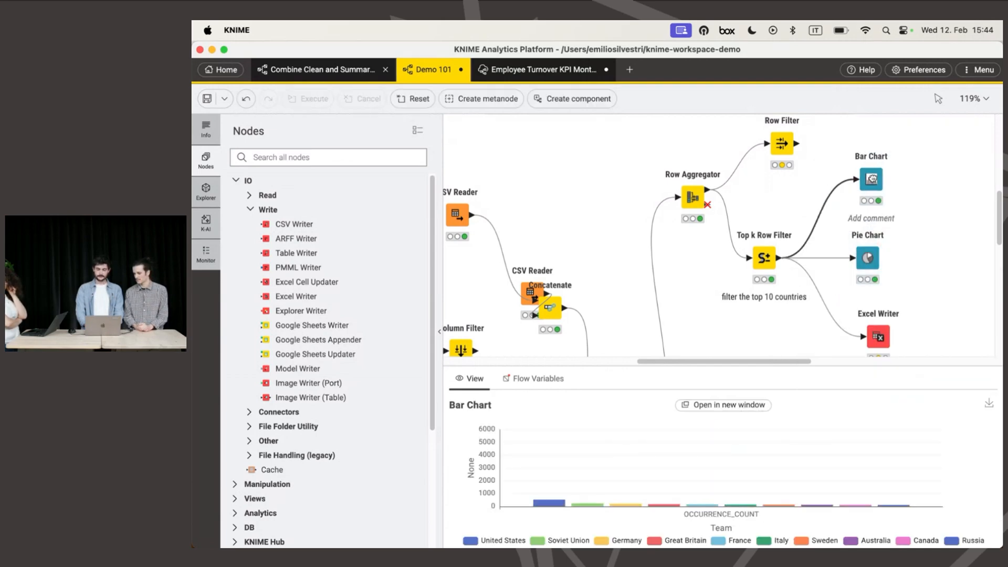
click(866, 259)
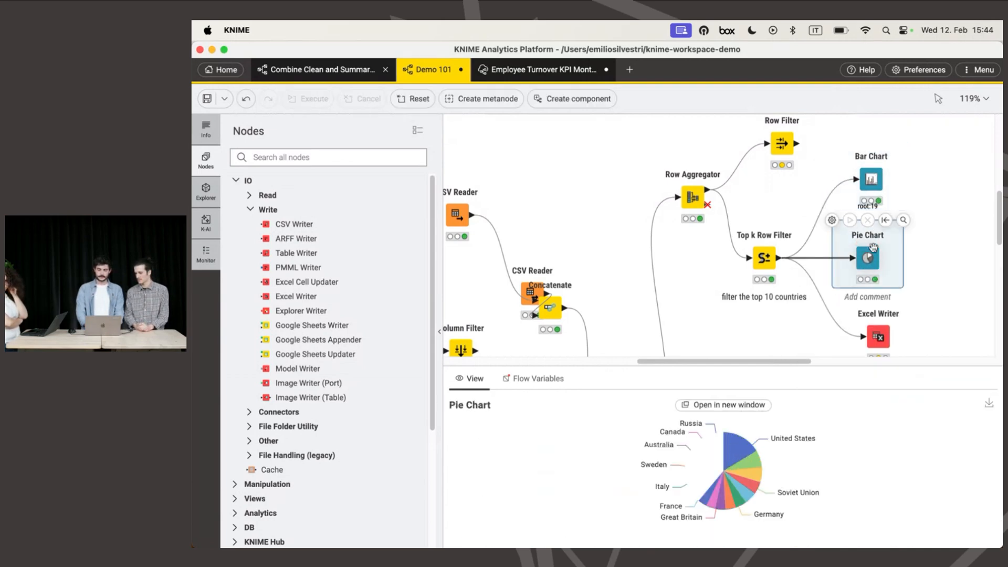
Step: Combine the Top k Row Filter, Bar Chart and Pie Chart nodes into a component with the default name, and execute it
drag(957, 170, 754, 289)
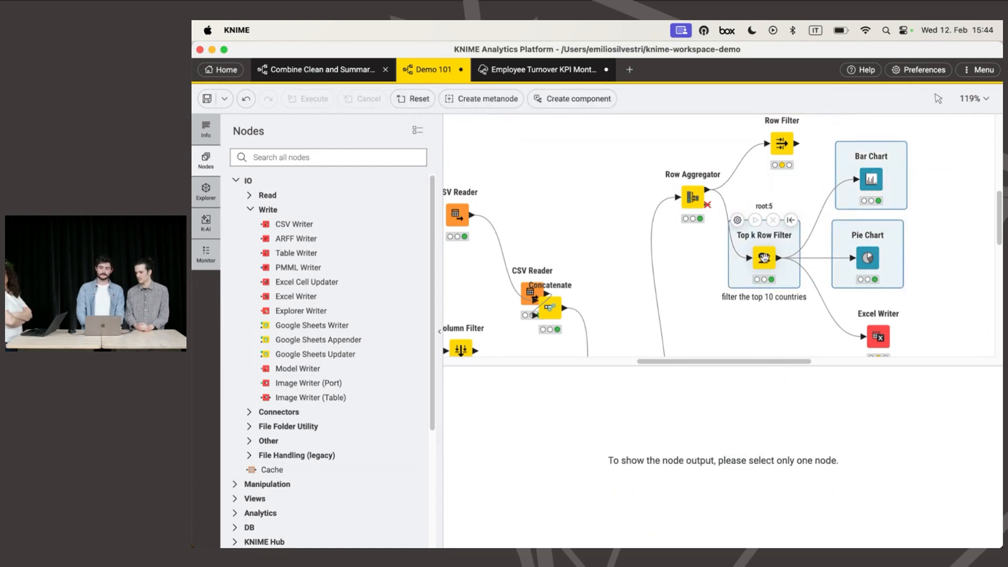
right_click(773, 259)
click(830, 382)
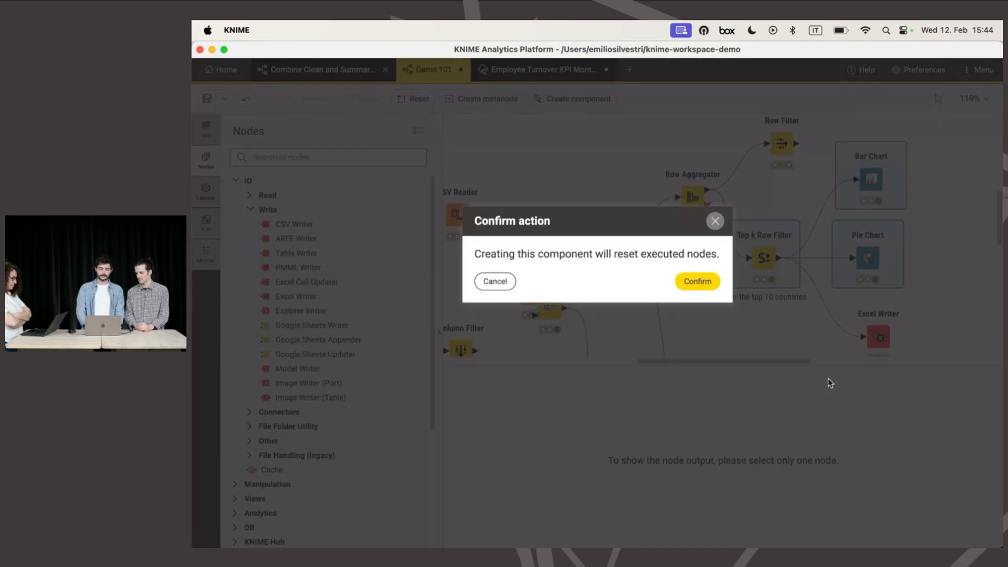
click(698, 282)
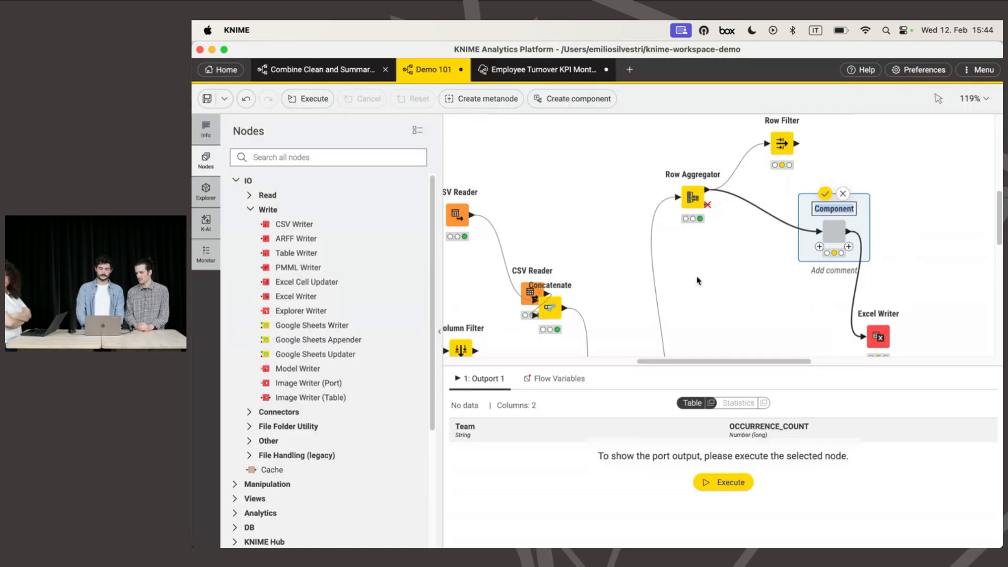
click(836, 235)
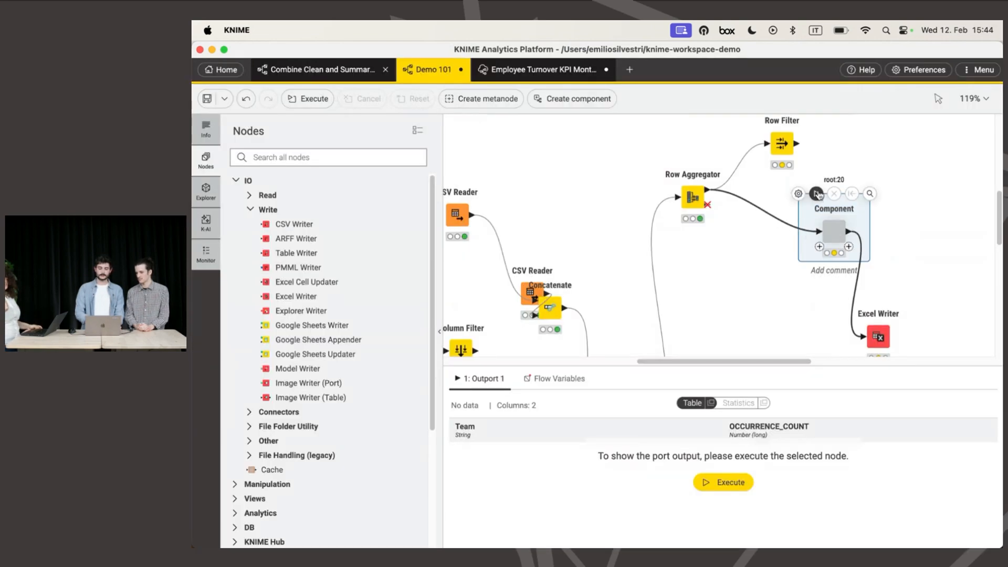
click(817, 194)
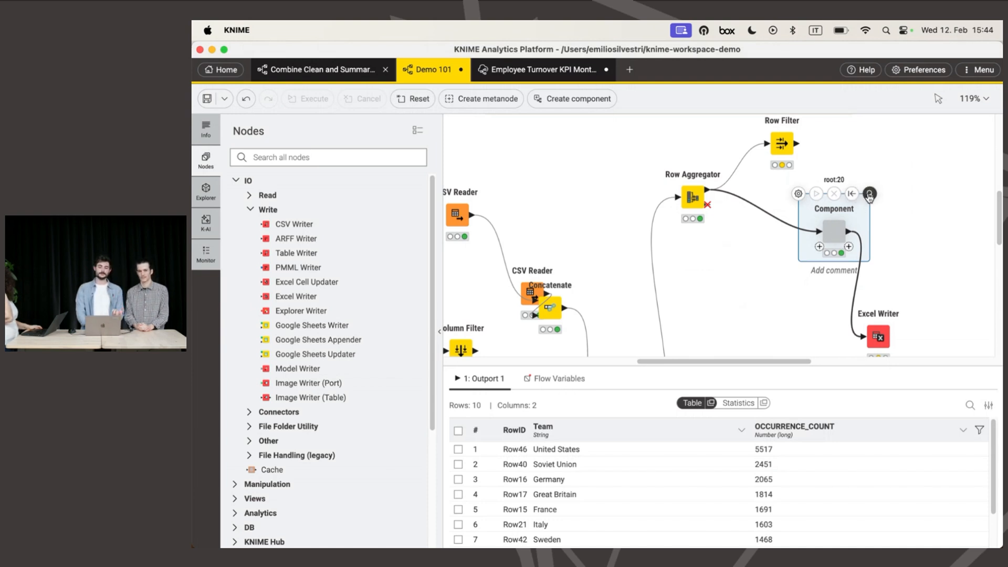
Step: Open the new component, check the Bar Chart and Pie Chart views inside it, and return to Demo 101
right_click(837, 237)
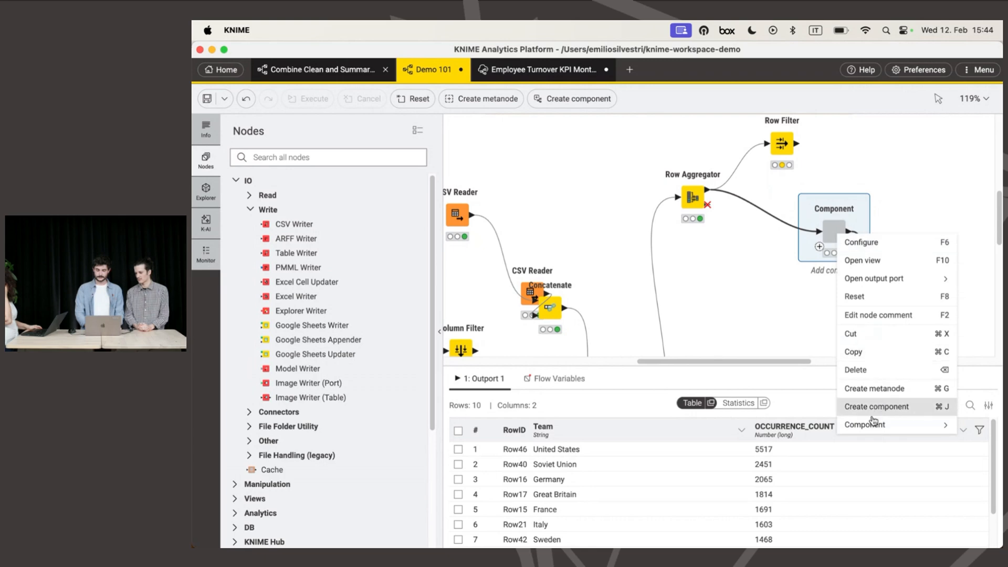
mouse_move(893, 425)
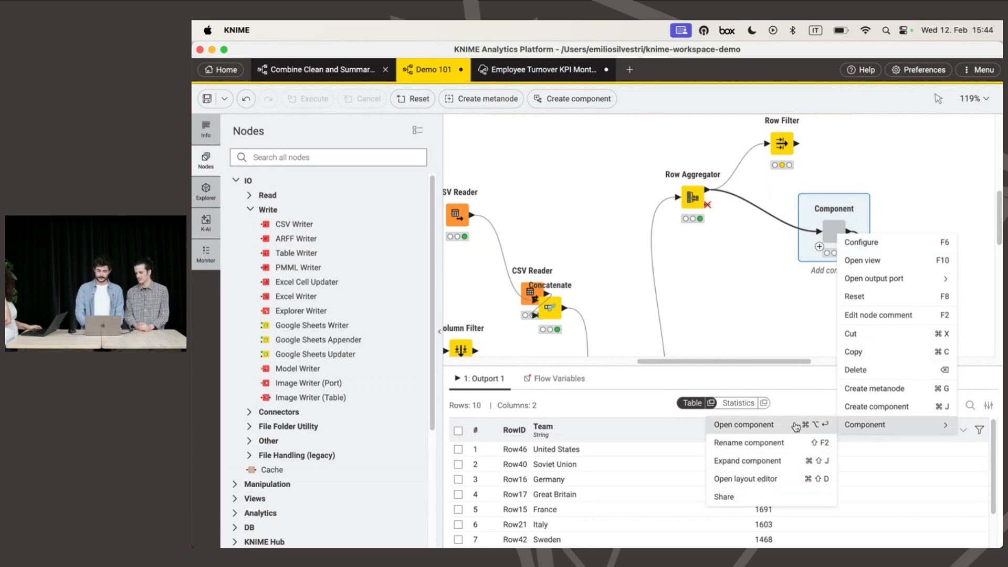
click(797, 427)
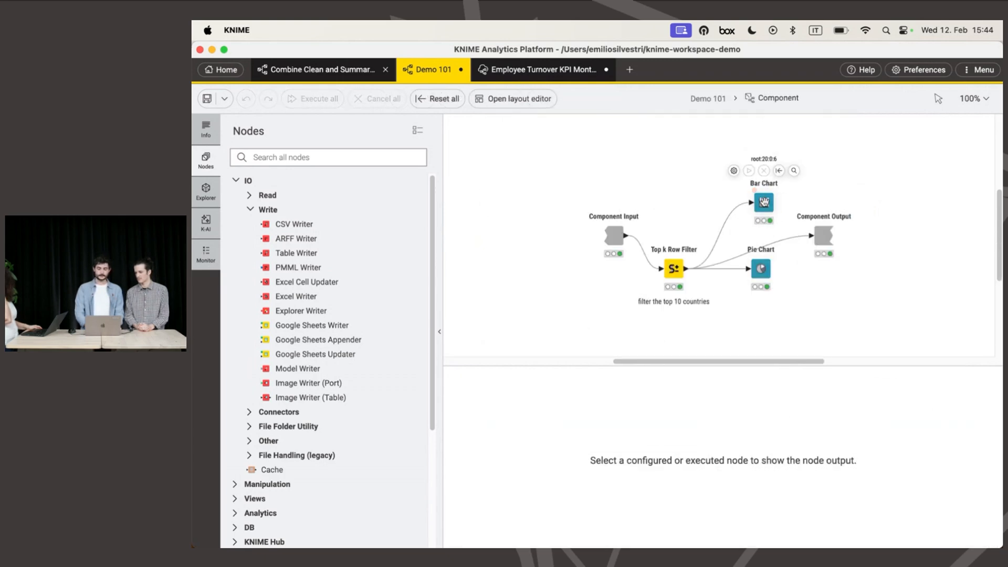
click(764, 202)
click(760, 269)
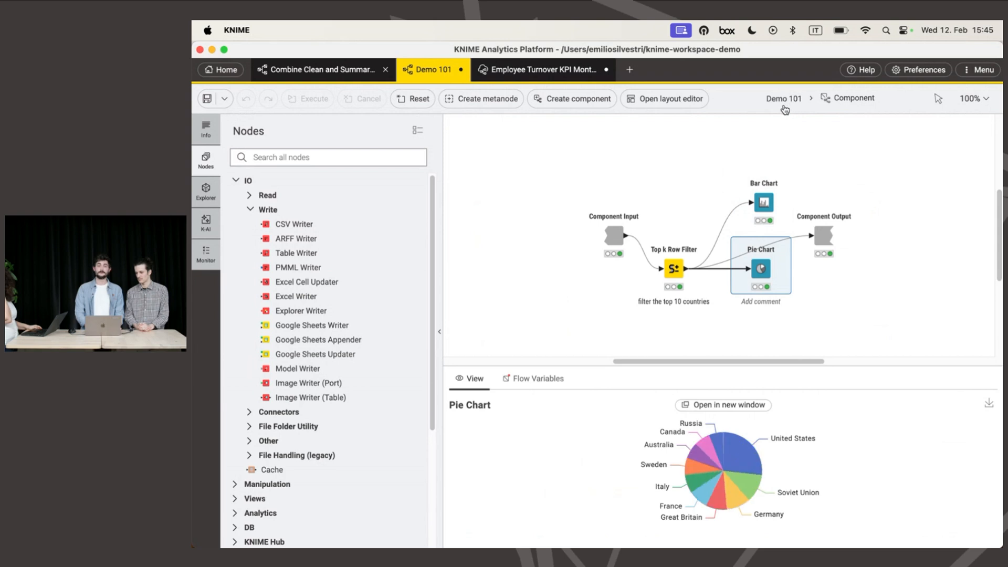
click(784, 100)
Step: In the component's combined view, select the United States slice, the Soviet Union bar and finally the France bar, and close the view
click(837, 235)
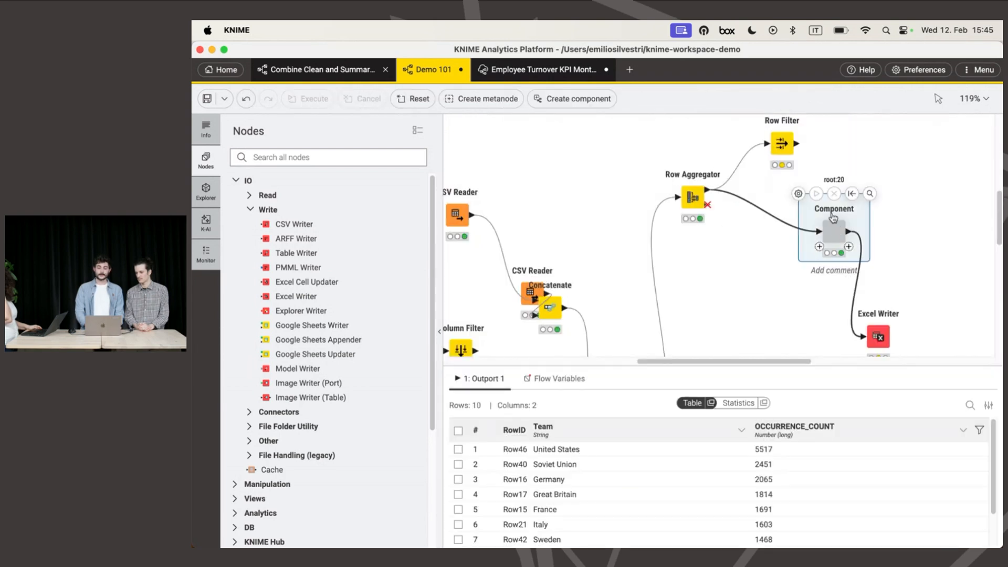
click(870, 194)
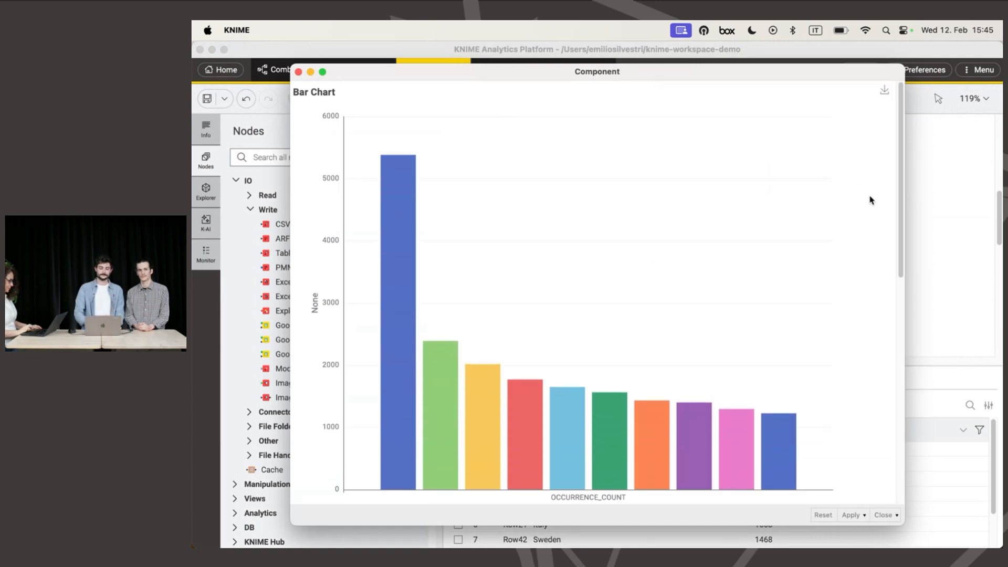
drag(904, 165, 893, 275)
click(633, 390)
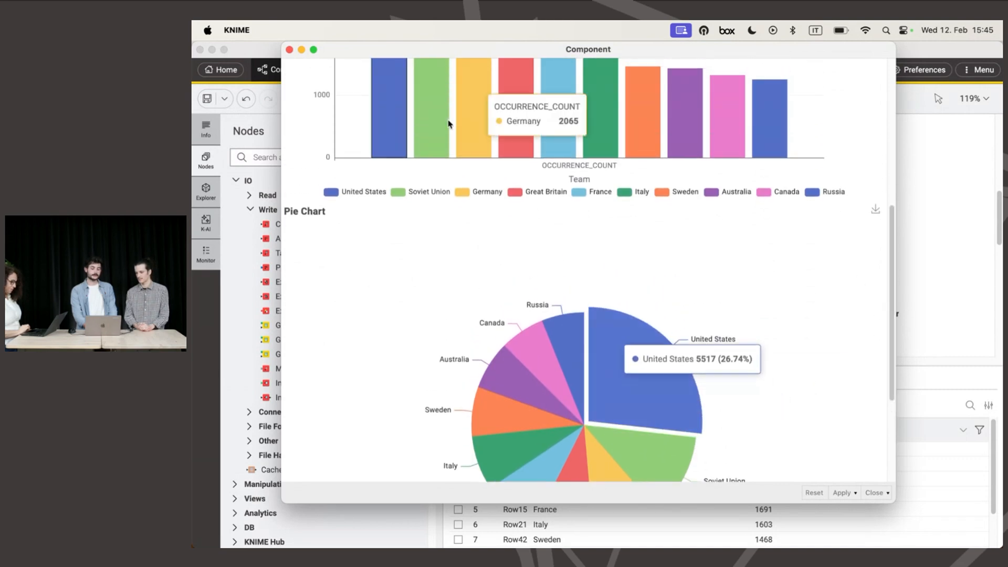
click(427, 119)
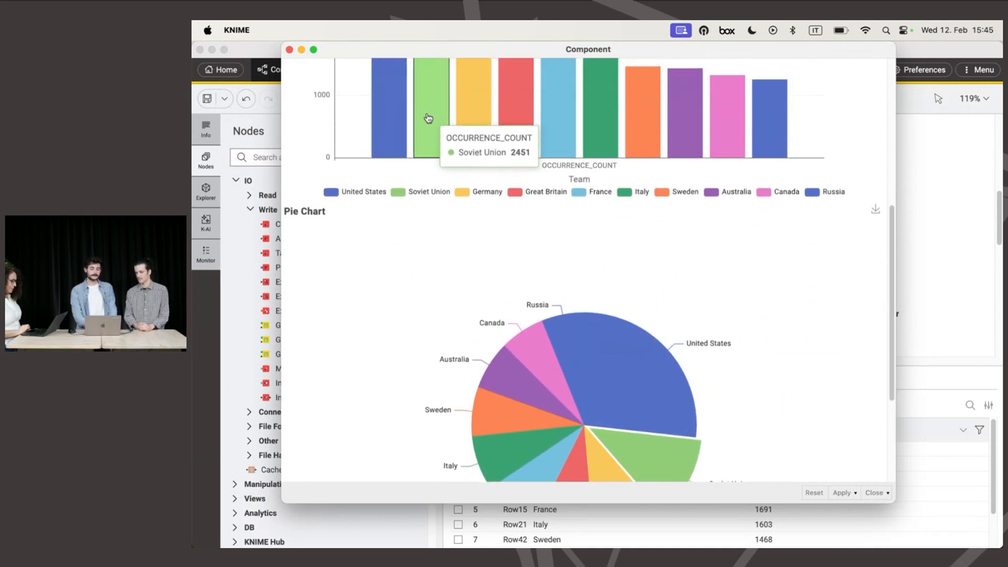
click(566, 123)
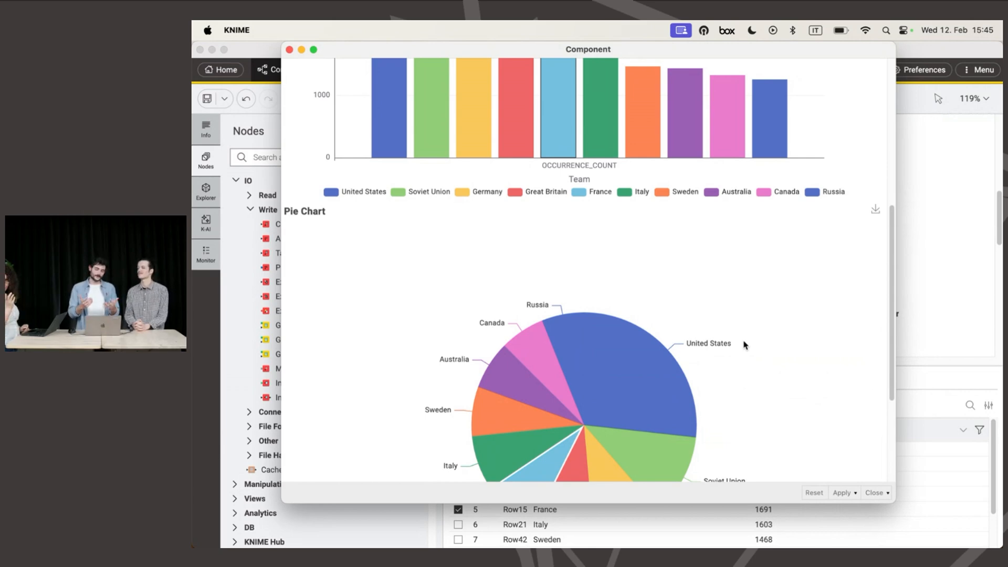
scroll(592, 299, up, 5)
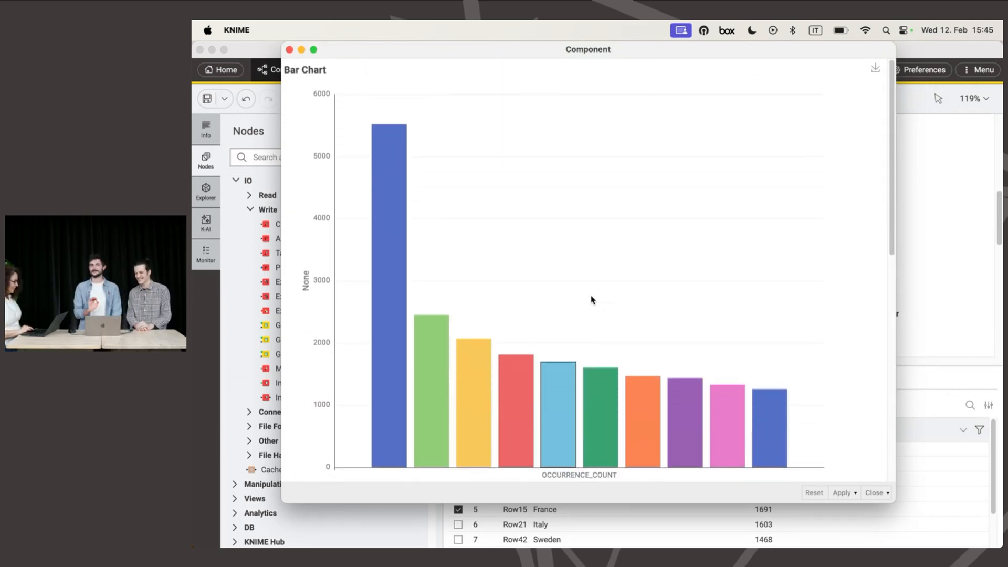
click(289, 52)
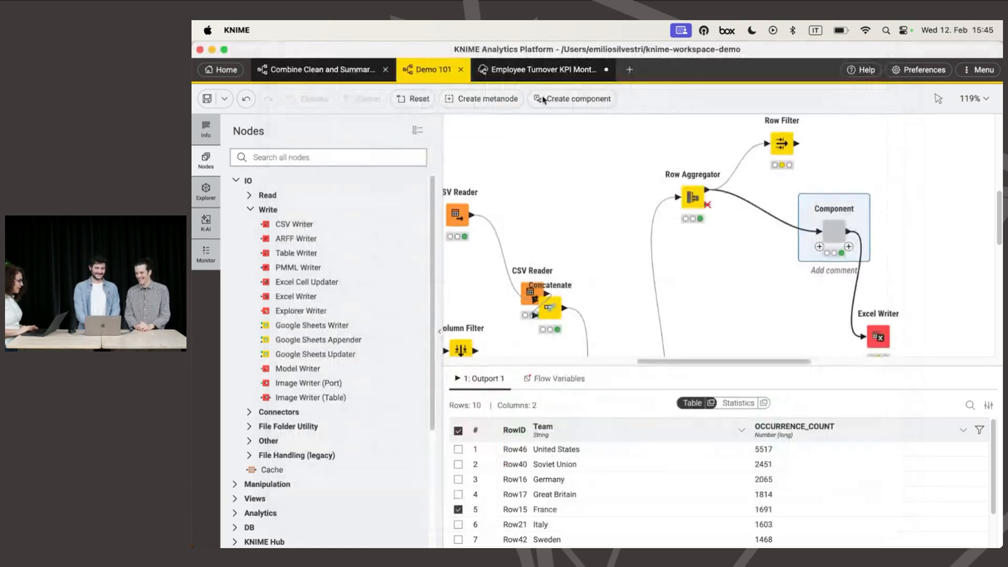
Step: Open the configuration of the upper CSV Reader and examine its path to athletes.csv and the available Read from locations
click(773, 293)
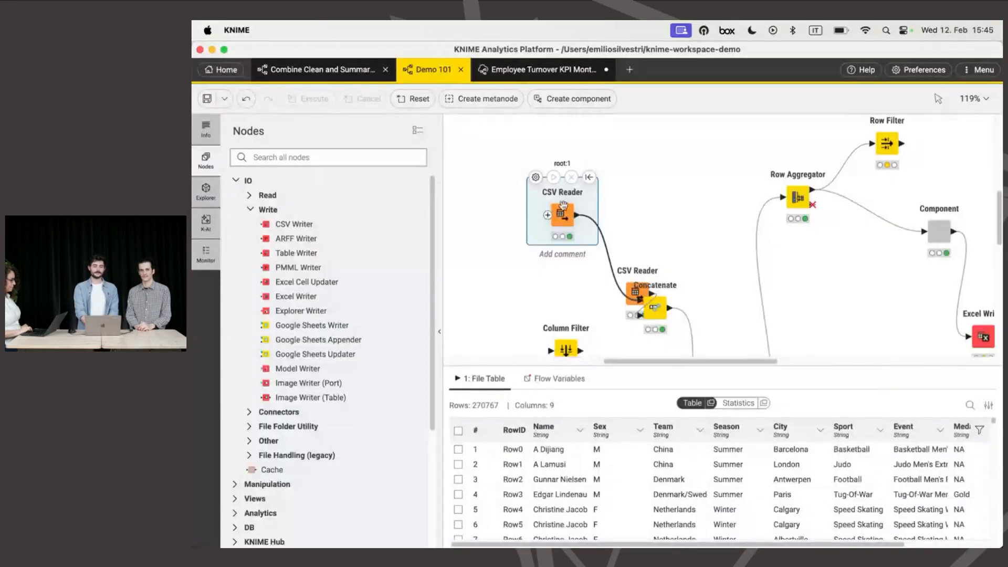
double_click(536, 184)
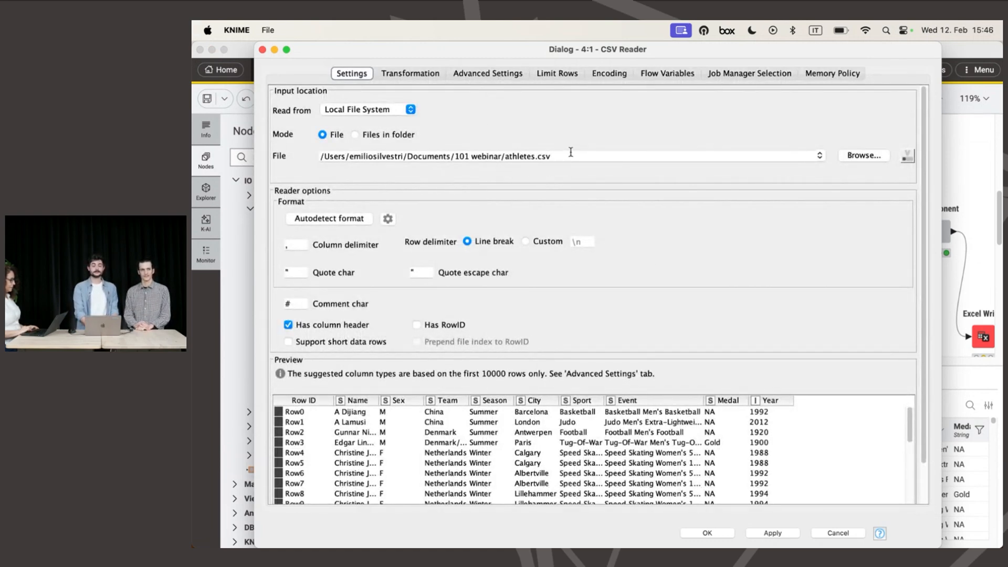
drag(571, 152, 507, 156)
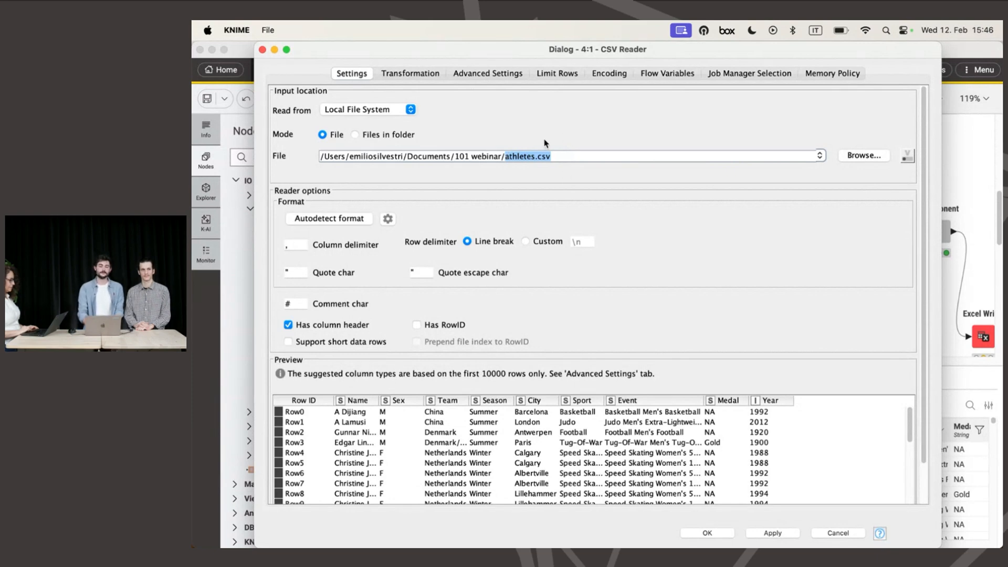
click(387, 109)
click(478, 132)
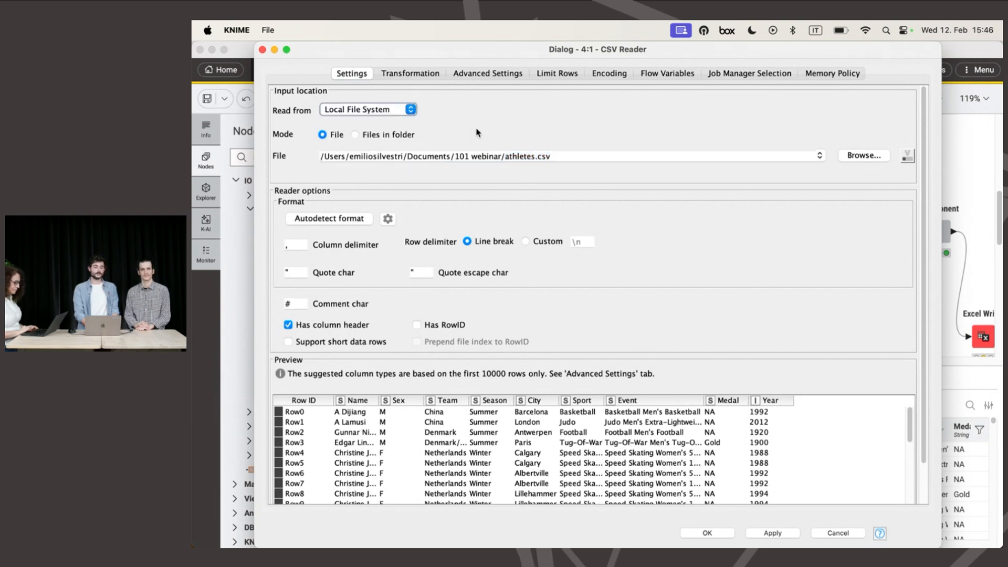
click(565, 161)
triple_click(327, 160)
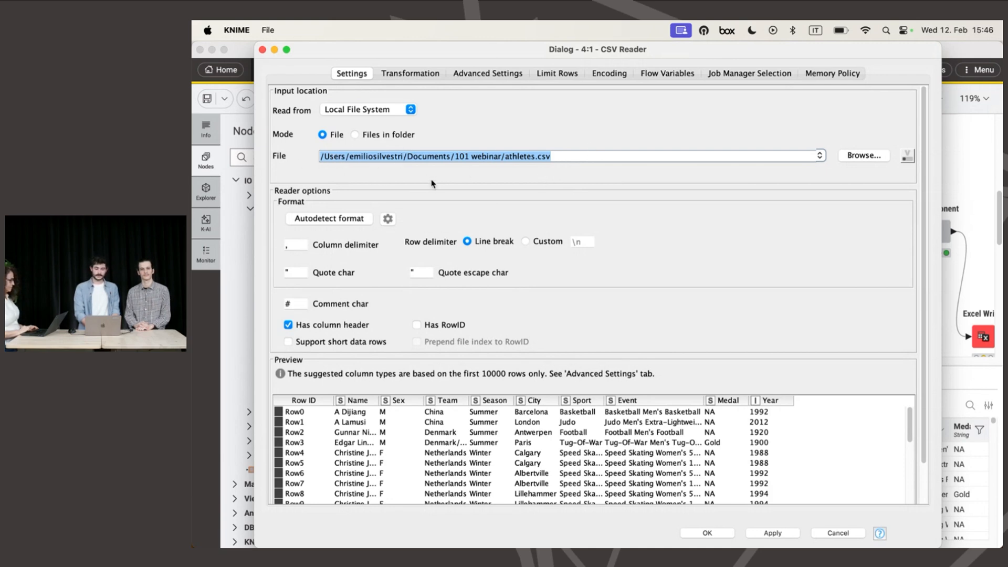
click(560, 153)
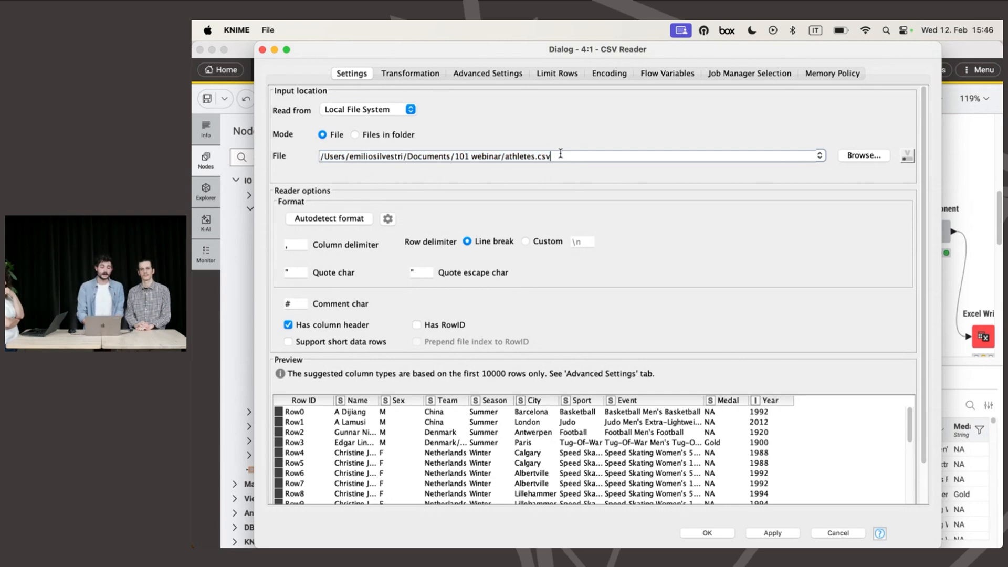
click(394, 107)
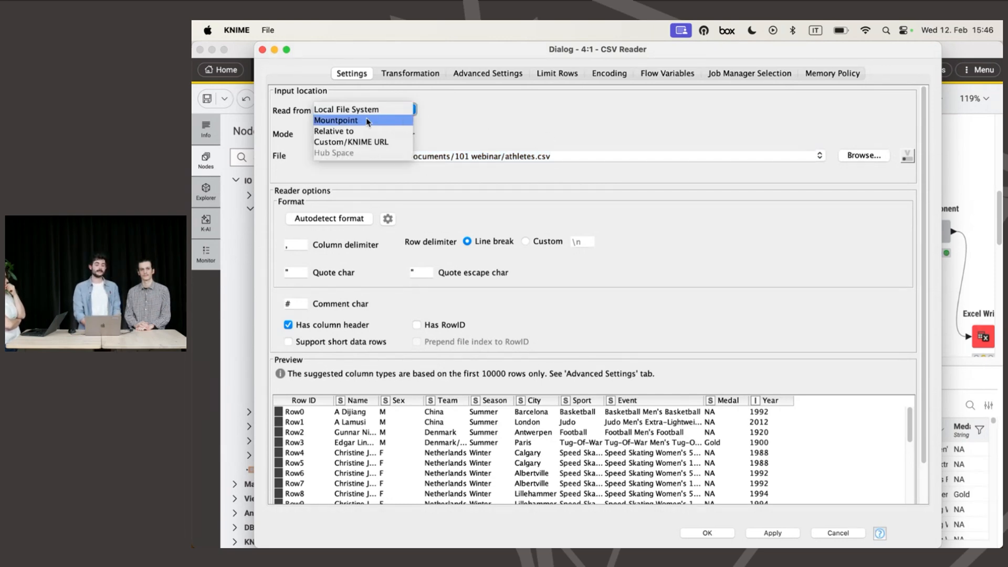
click(523, 106)
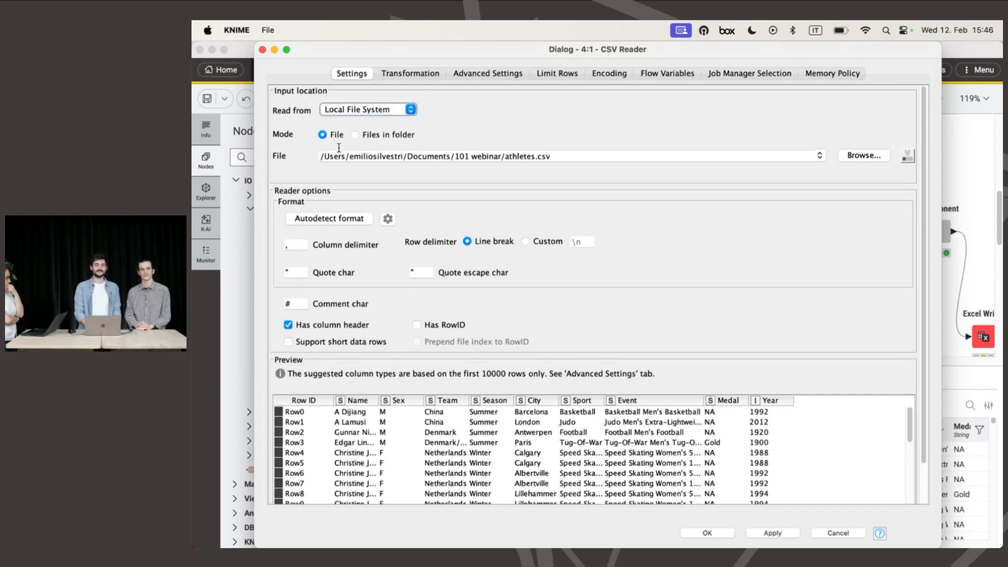
Step: Set the CSV Reader's Read from location to Mountpoint with LOCAL as the mountpoint
click(384, 112)
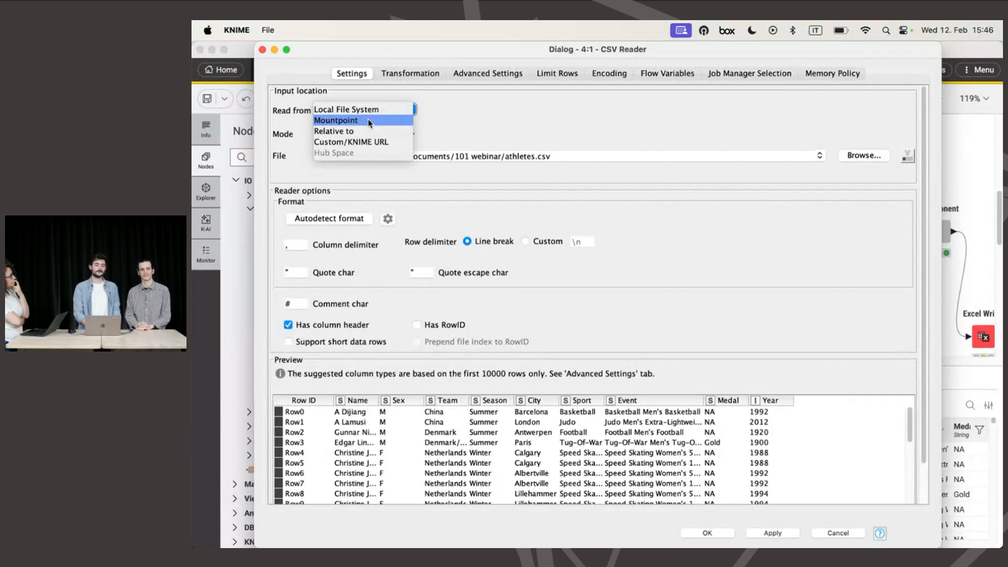
click(370, 121)
click(456, 110)
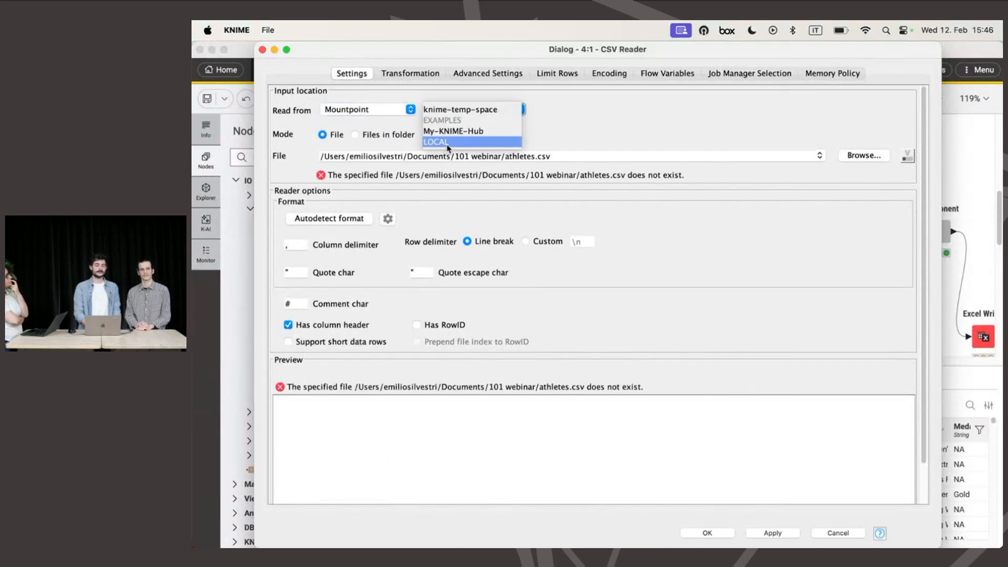
click(448, 143)
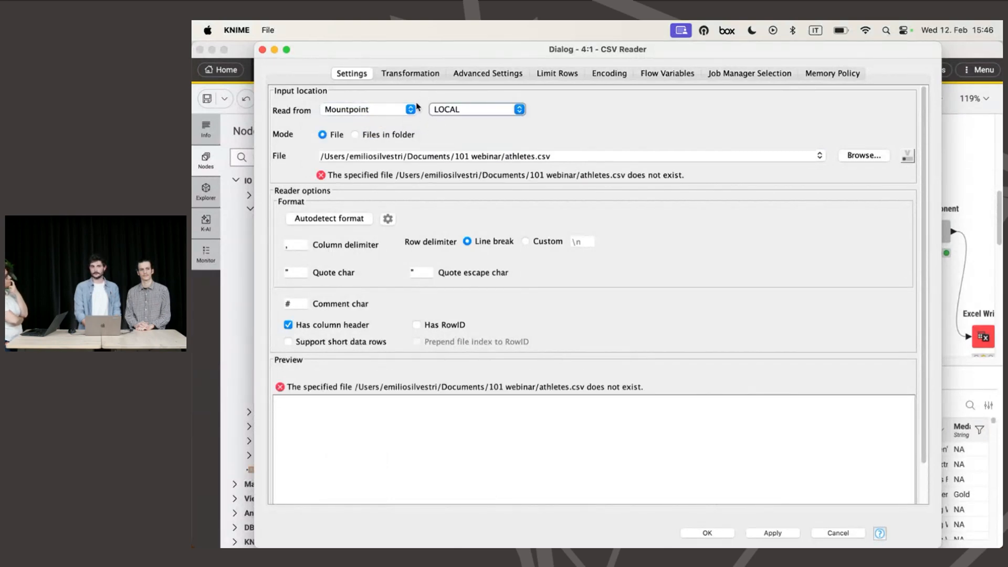
Step: Set Read from to Relative to, trying Current workflow and settling on Current workflow data area
click(389, 111)
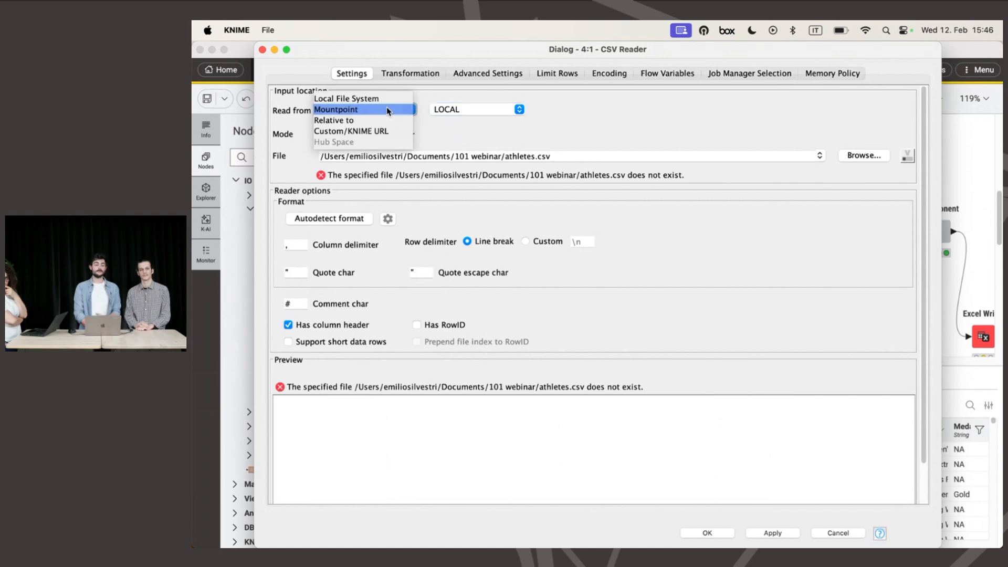
click(345, 121)
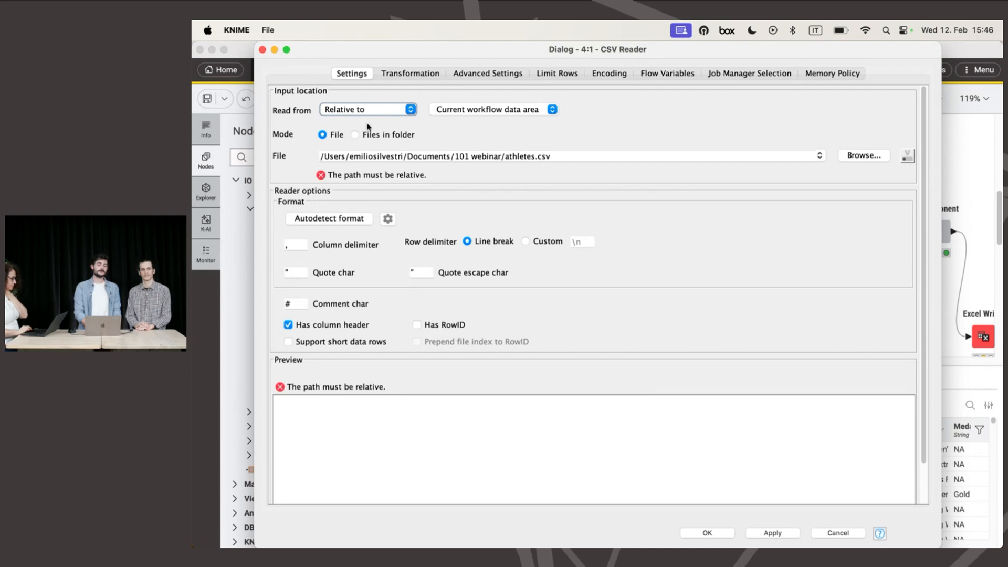
click(447, 111)
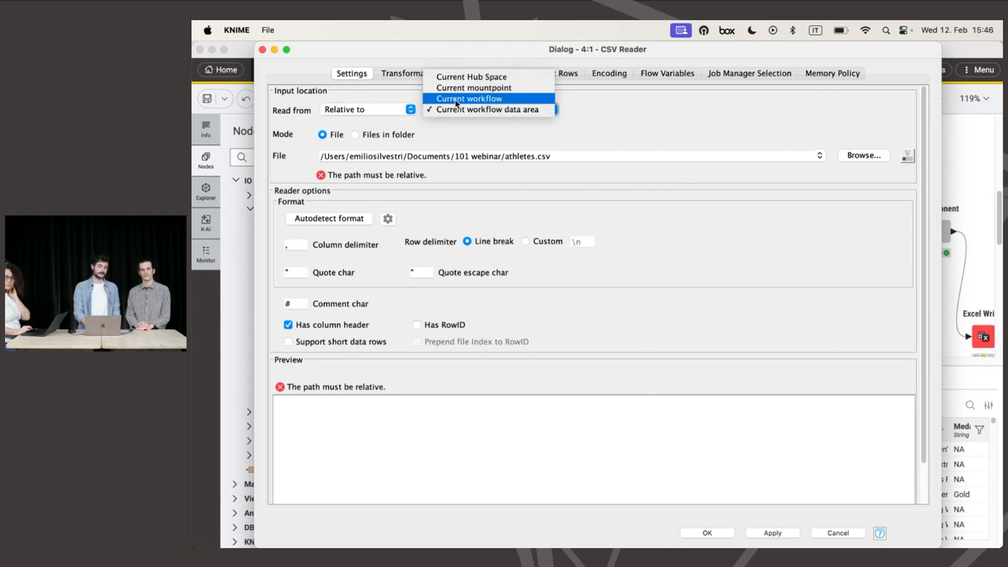
click(456, 101)
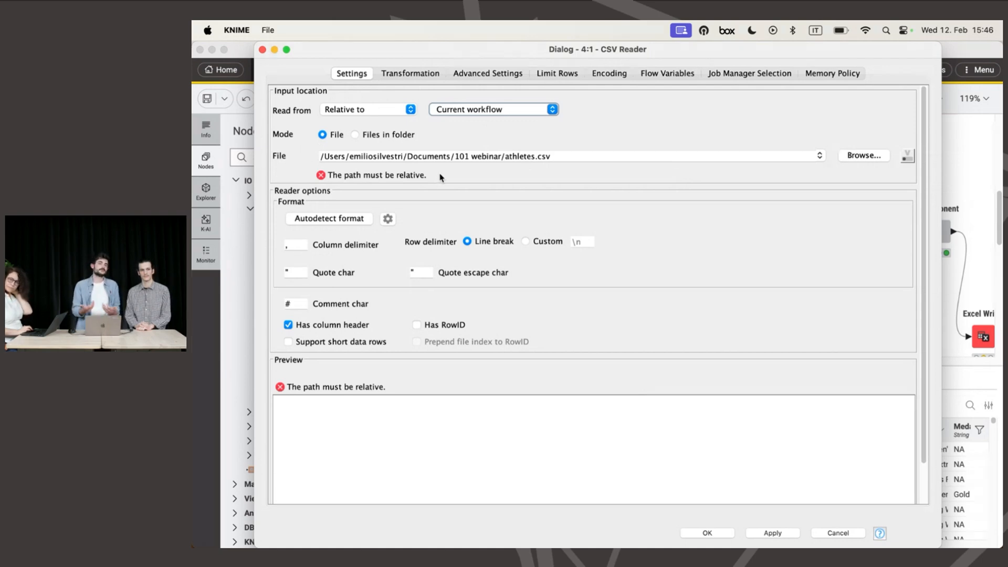
click(481, 110)
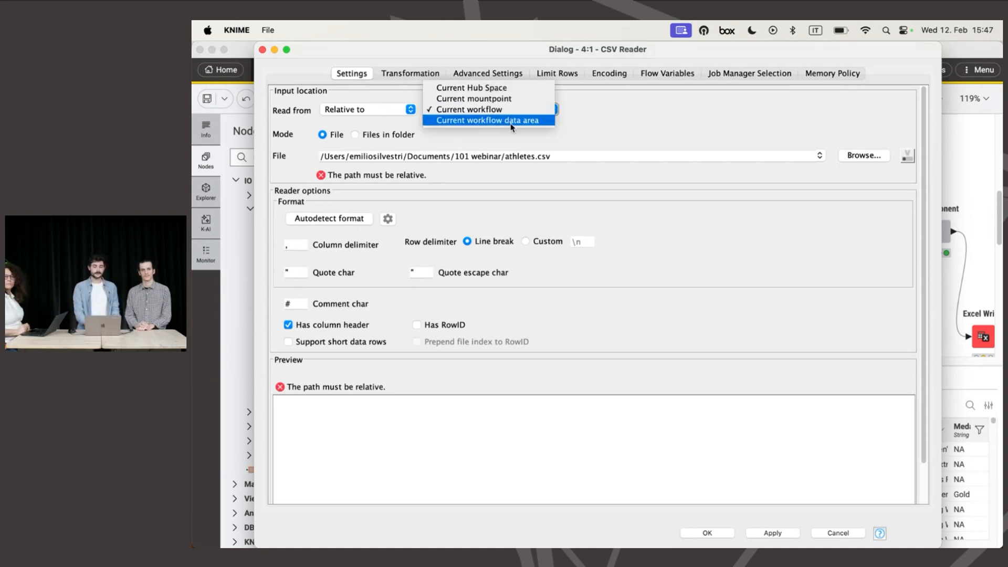
click(529, 122)
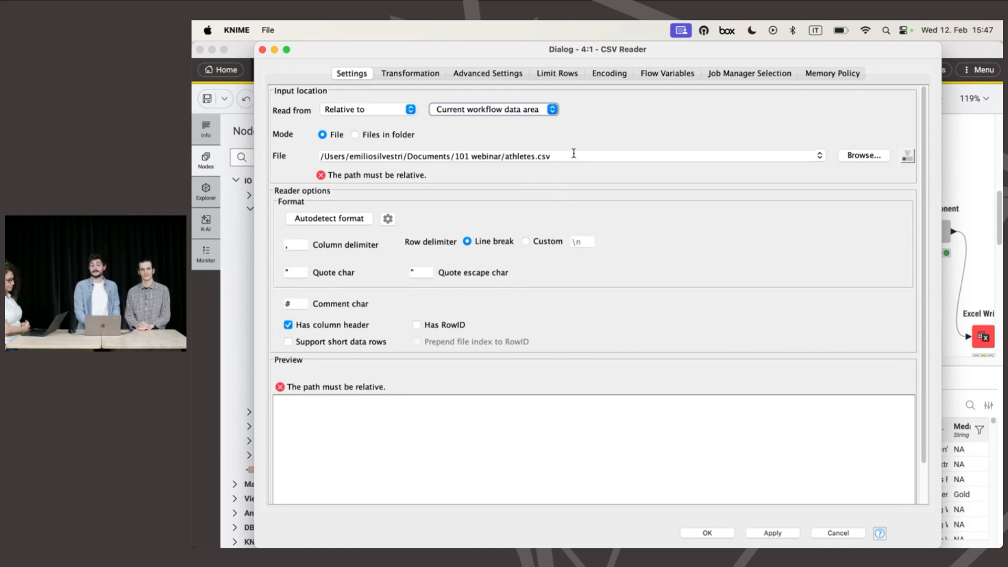
Step: Review the base locations offered for the CSV Reader's Relative to setting
click(520, 108)
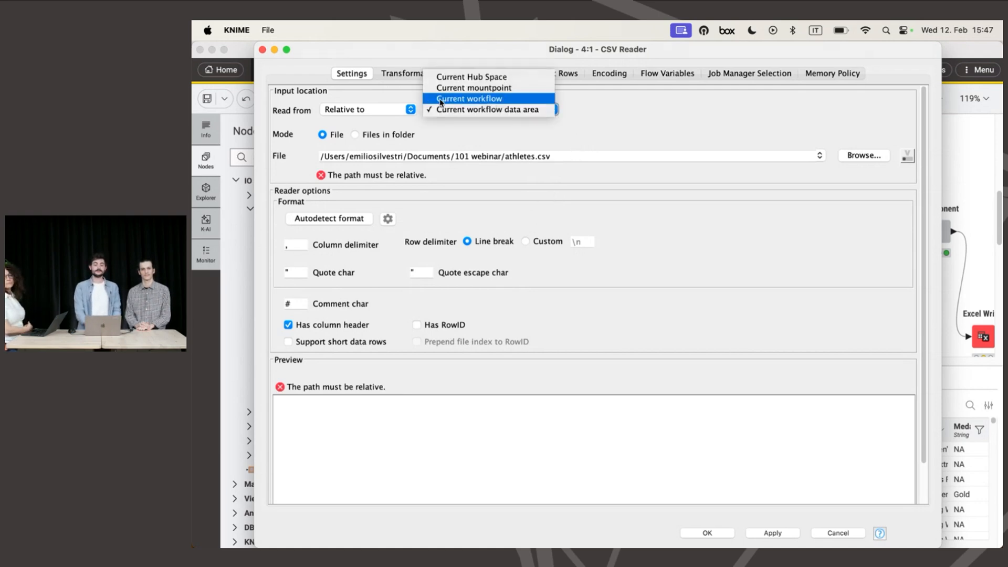
click(620, 141)
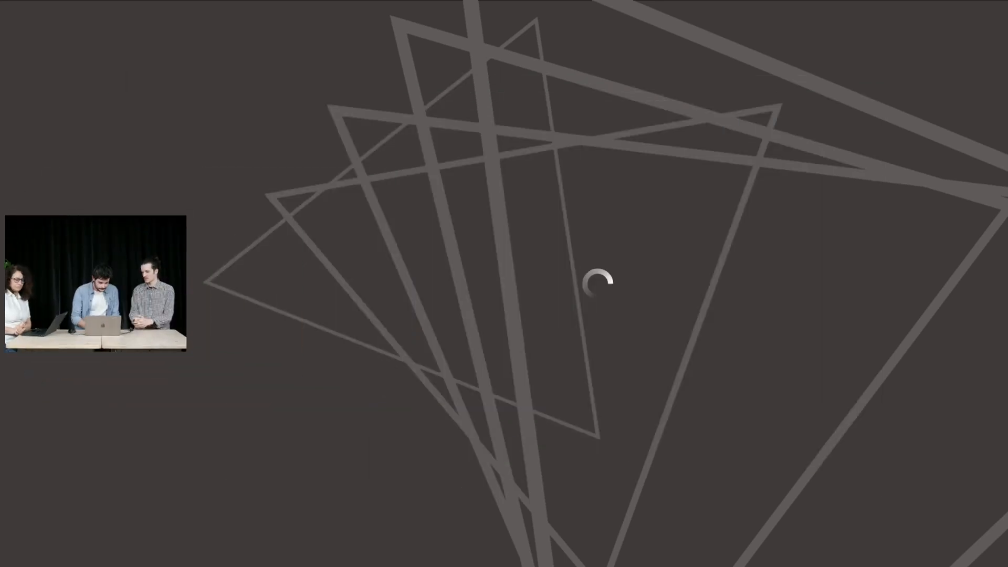
Step: In the node repository, expand Analytics and Mining, and list the nodes under Bayes and Clustering
scroll(314, 345, down, 8)
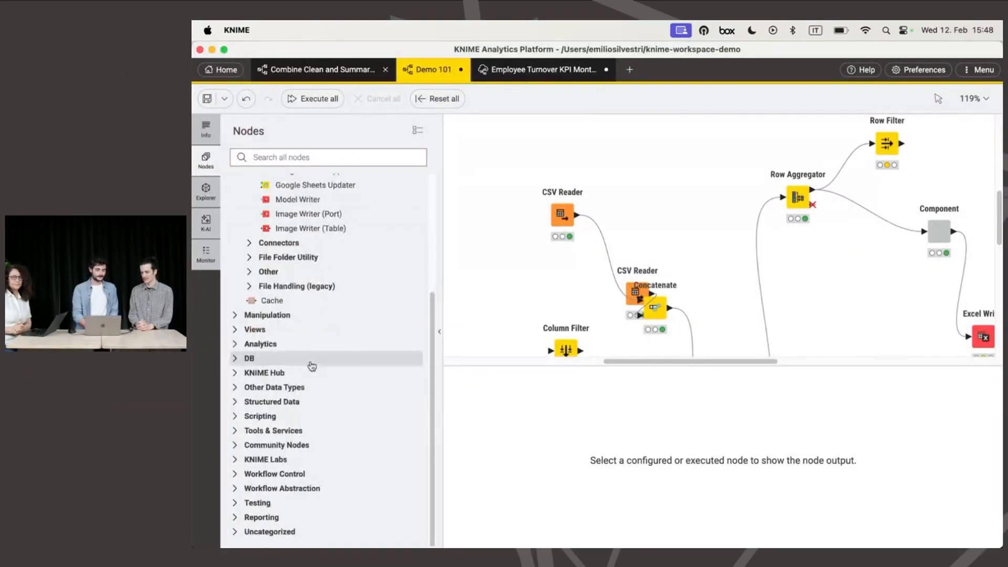
click(235, 344)
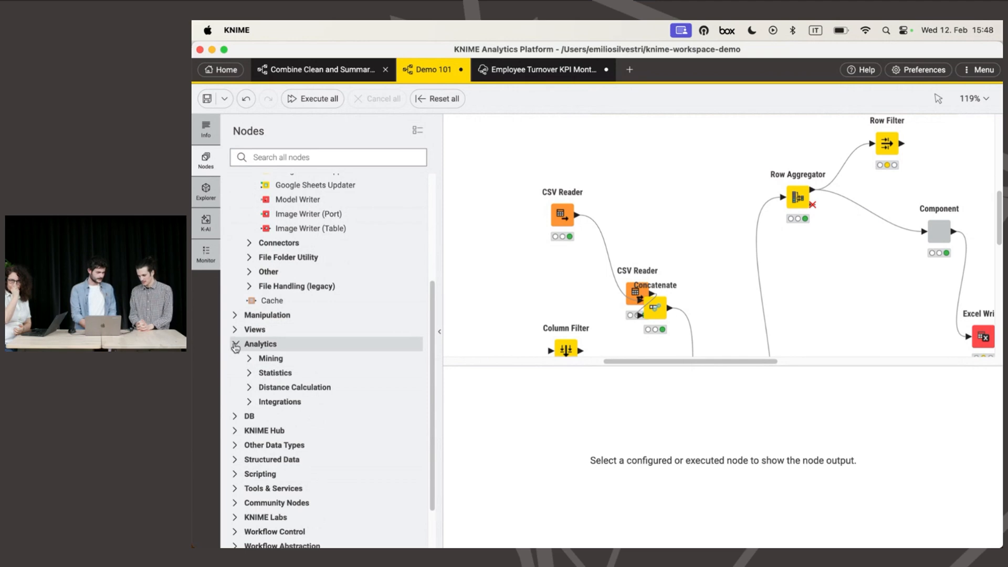
click(249, 359)
scroll(282, 329, down, 4)
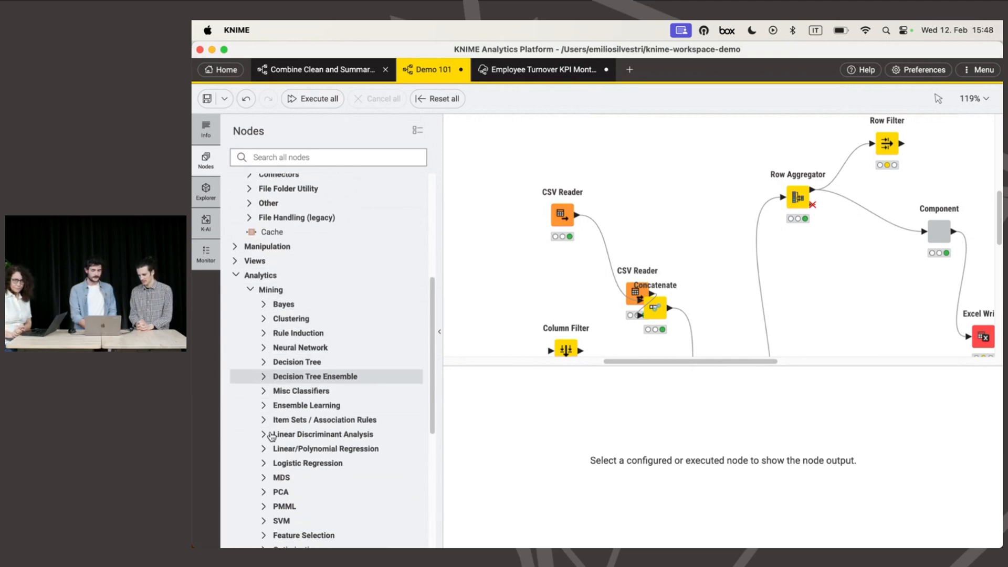
click(264, 296)
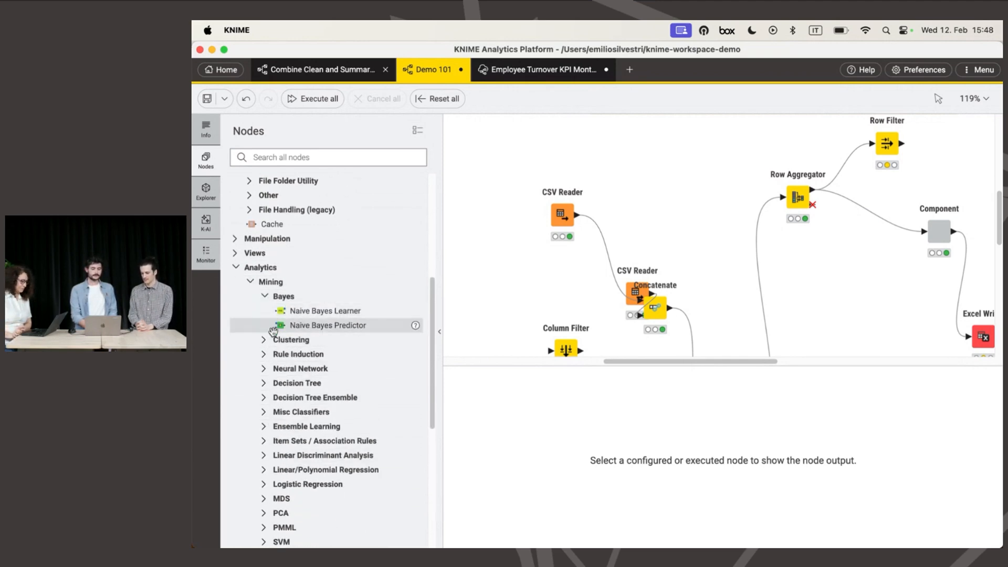
click(268, 346)
scroll(273, 452, down, 2)
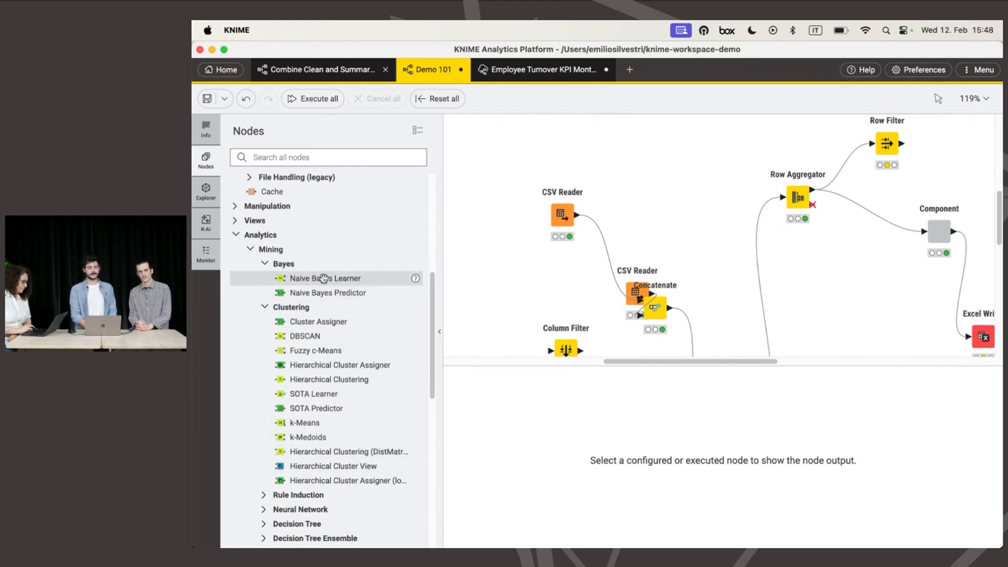
Step: Expand the Rule Induction, Decision Tree and Decision Tree Ensemble categories under Mining
scroll(293, 389, down, 5)
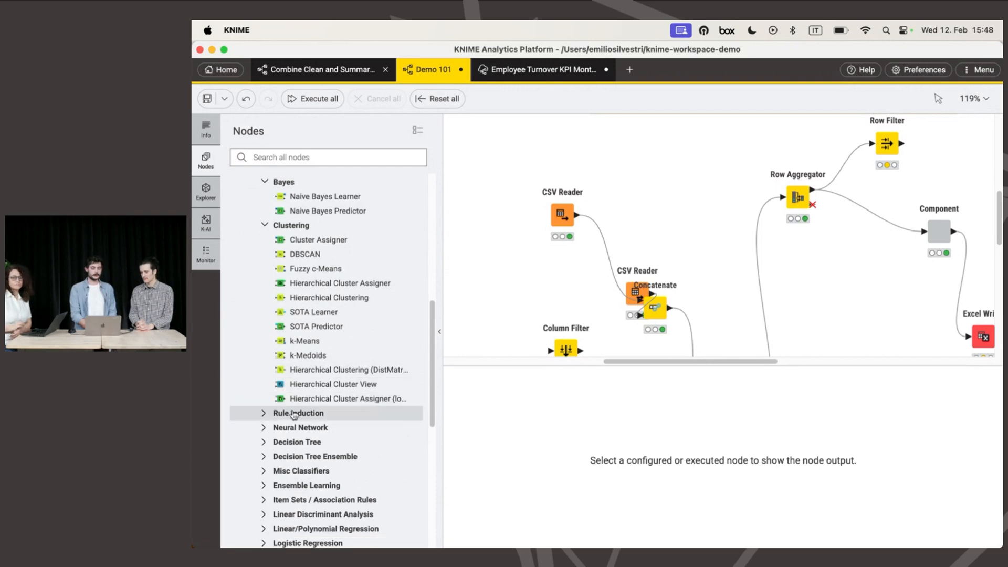
click(265, 415)
scroll(264, 417, down, 4)
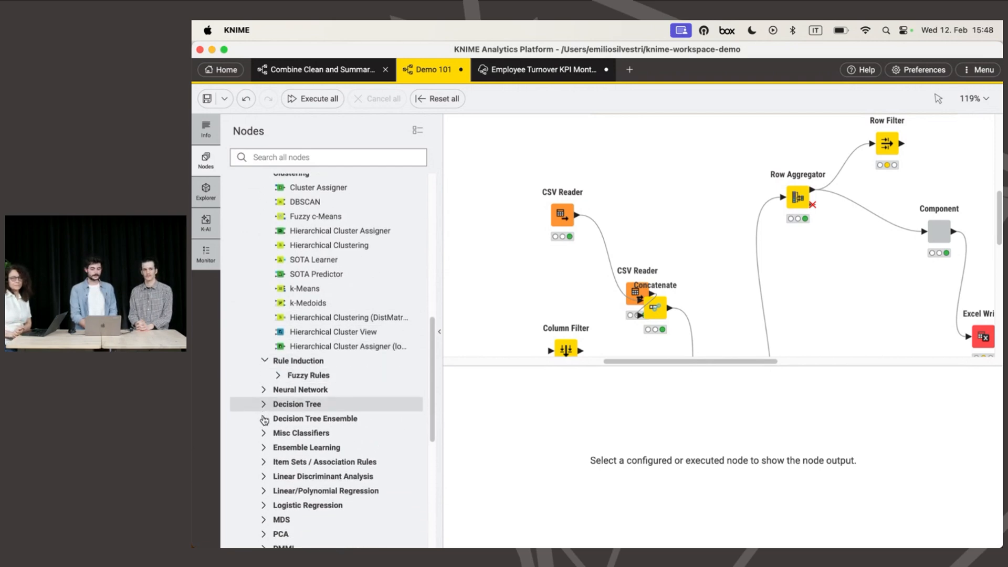
click(262, 397)
scroll(261, 398, down, 4)
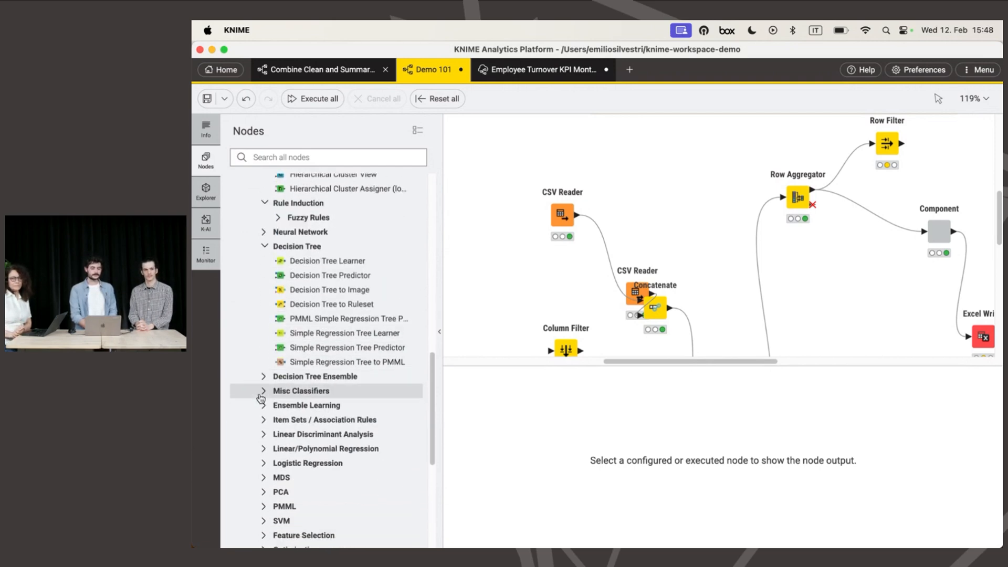
click(264, 344)
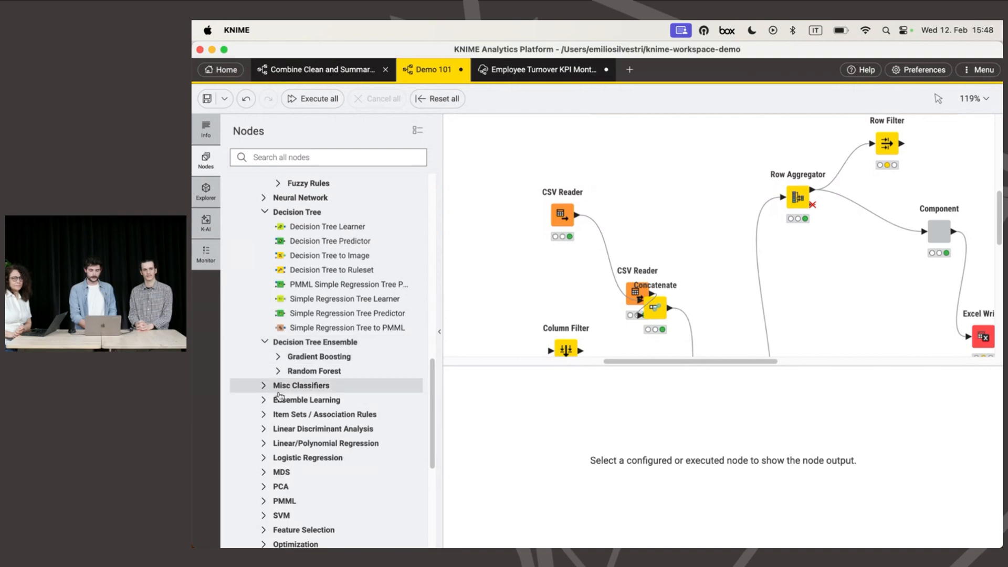
Step: Expand the Linear/Polynomial Regression and Linear Discriminant Analysis categories under Mining
scroll(265, 446, down, 6)
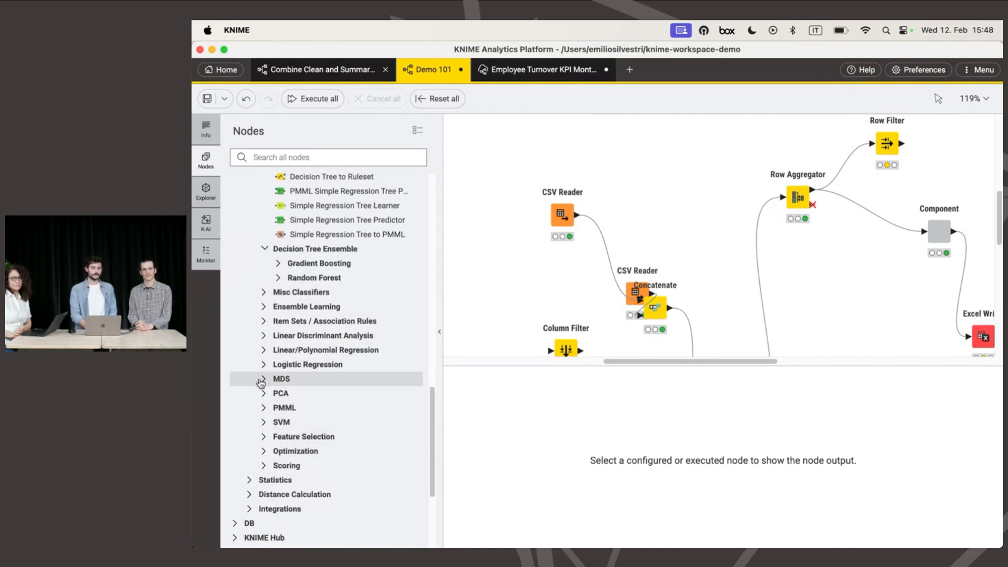
click(260, 352)
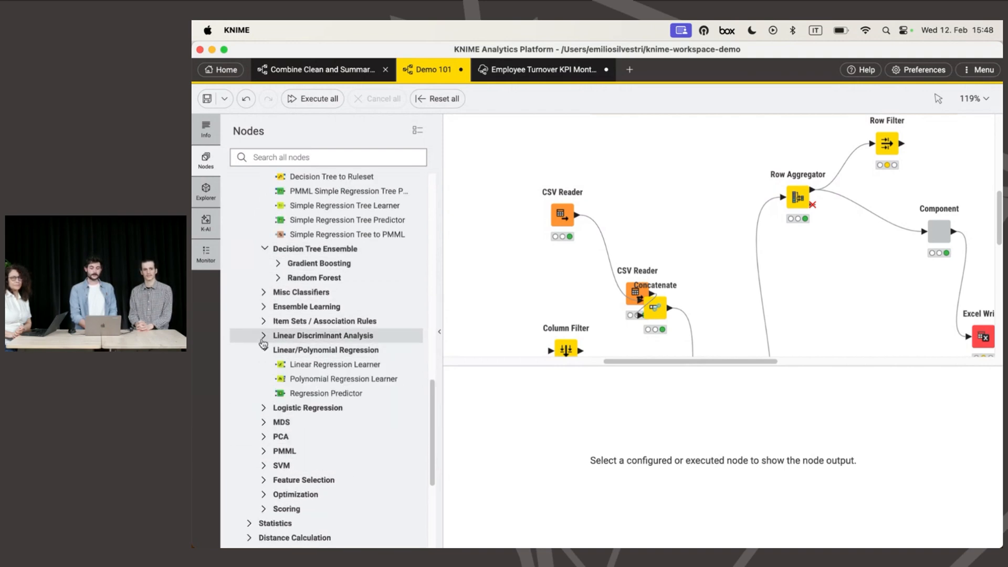
click(263, 336)
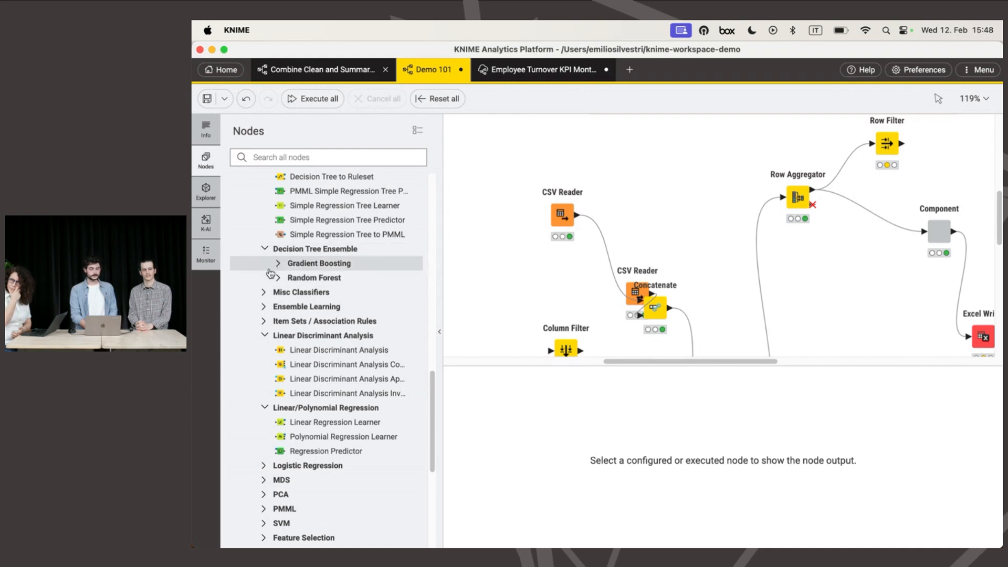
Step: Expand Gradient Boosting under Decision Tree Ensemble and list its Classification and Regression nodes
click(296, 263)
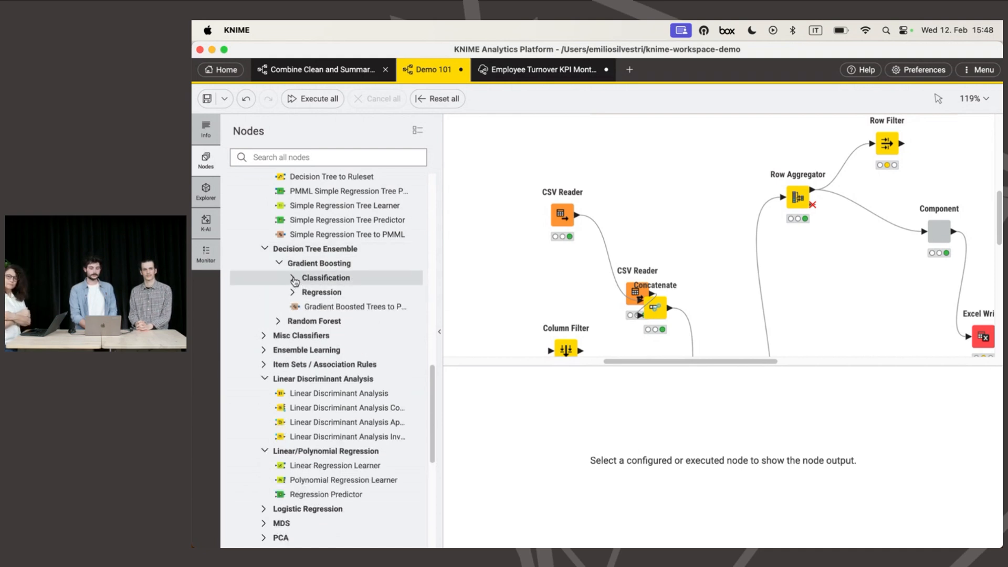
click(294, 277)
click(294, 338)
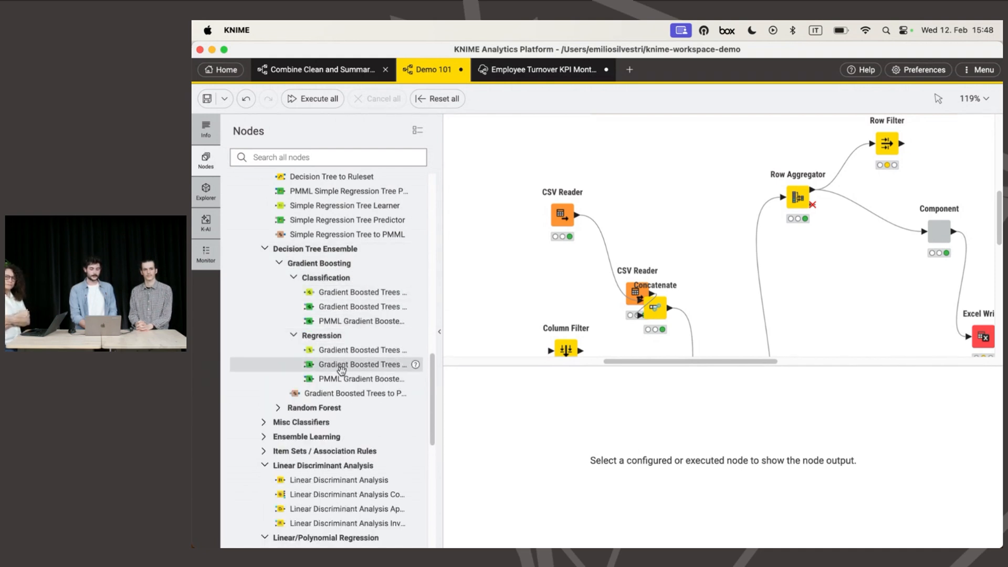
Step: Look through the expanded Mining categories, examining the learner and predictor nodes for clustering, decision trees and gradient boosting
scroll(315, 339, up, 4)
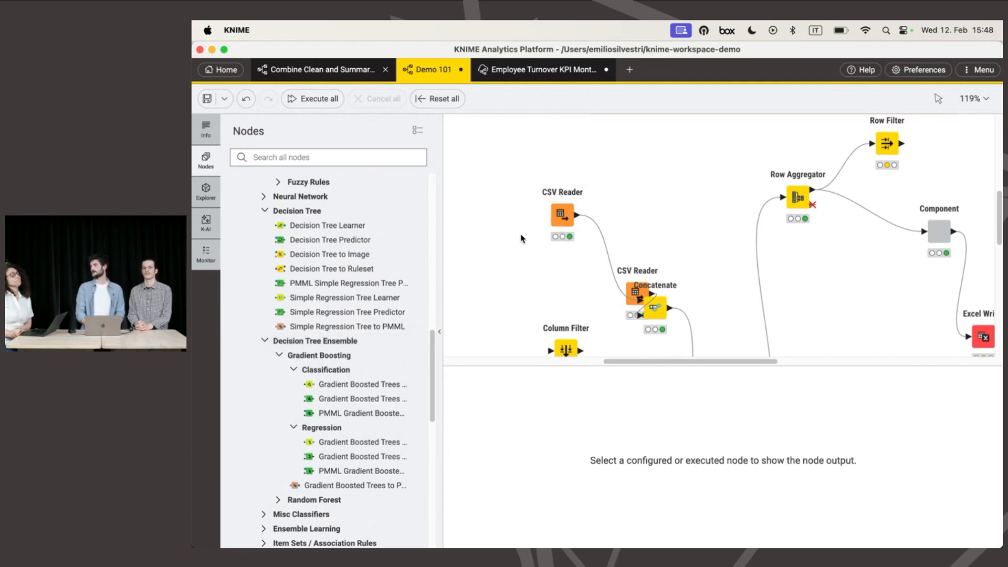
scroll(357, 415, up, 5)
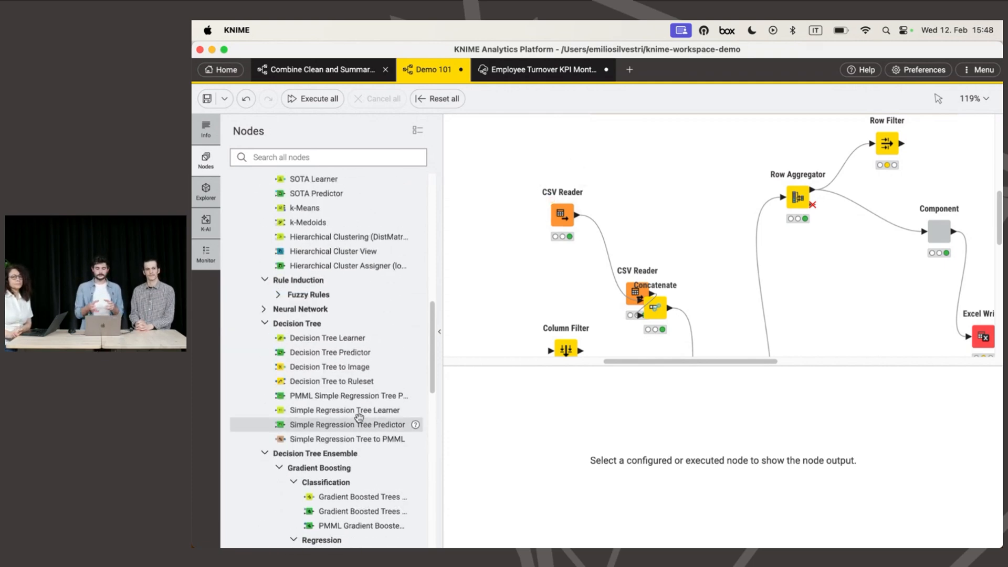
scroll(361, 345, up, 1)
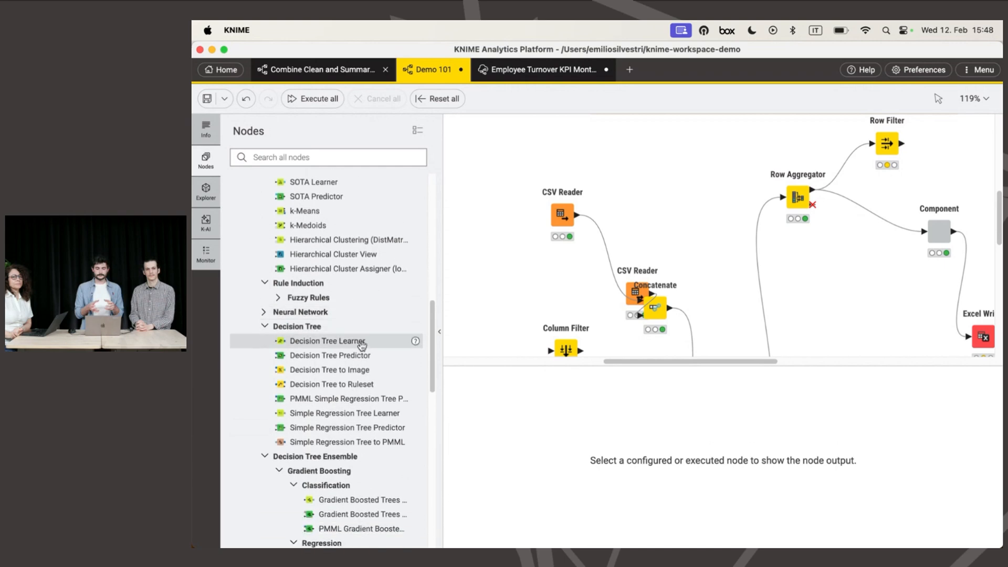
scroll(362, 346, down, 1)
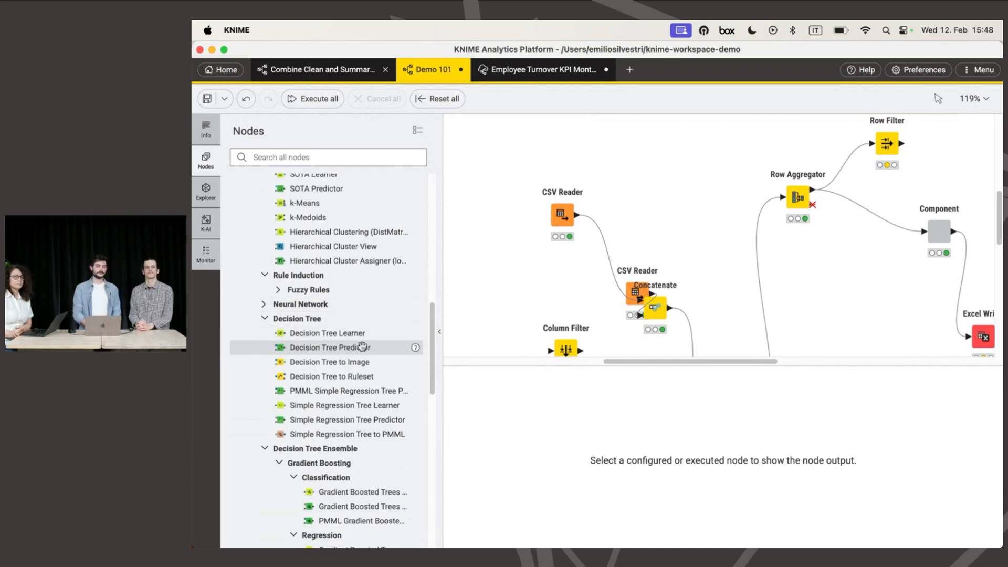
scroll(363, 346, down, 4)
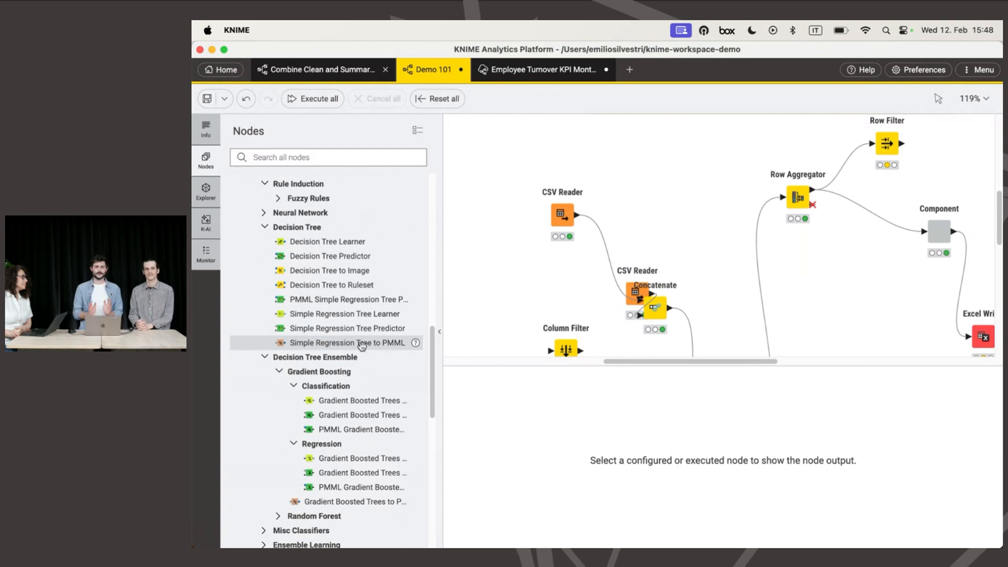
scroll(361, 345, down, 2)
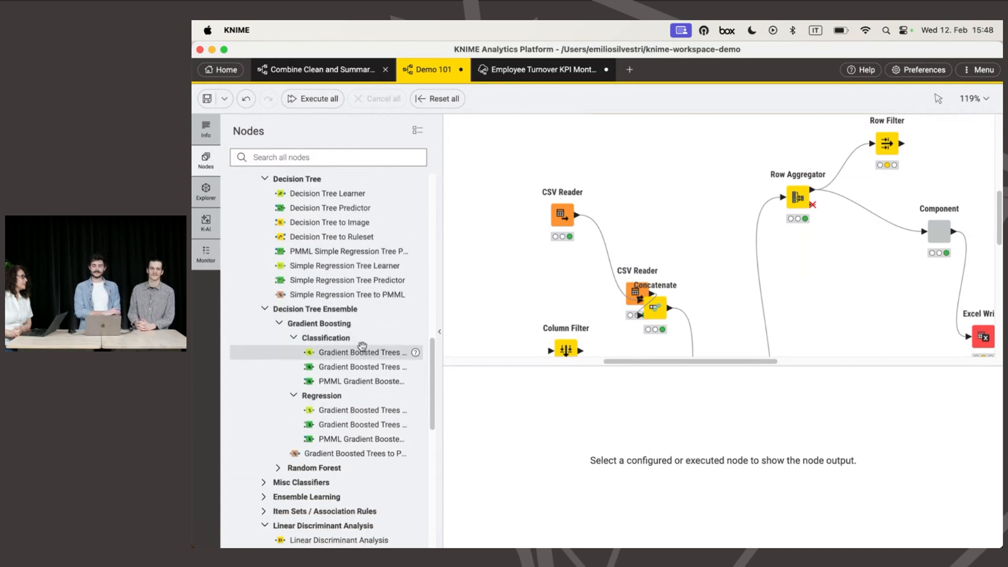
scroll(362, 346, up, 4)
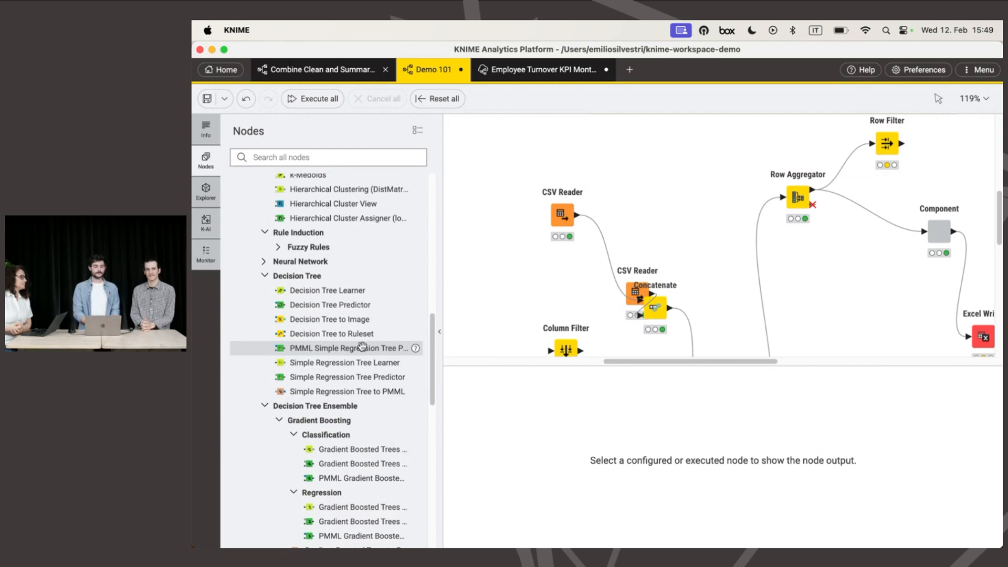
scroll(362, 346, down, 1)
scroll(362, 346, down, 2)
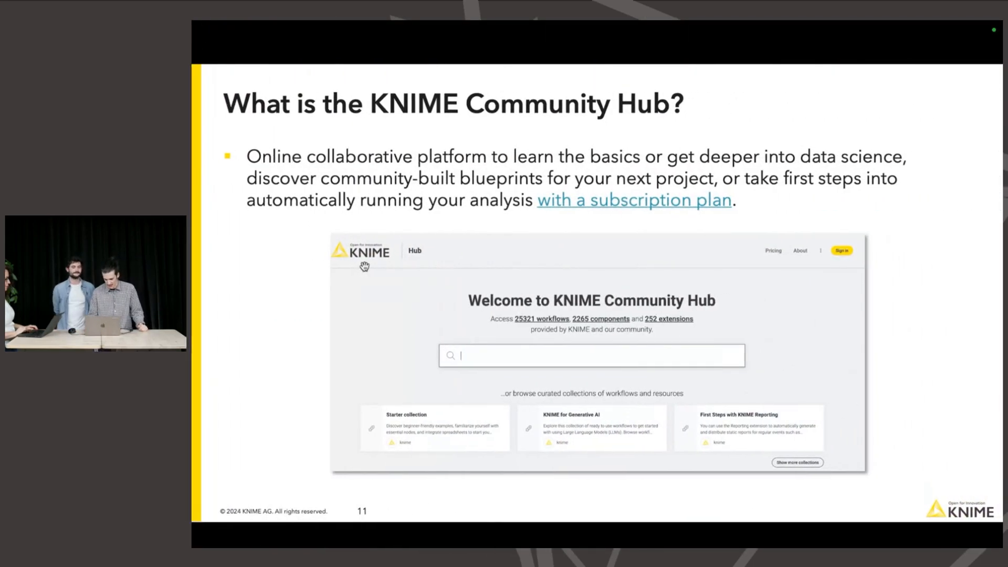
key(Right)
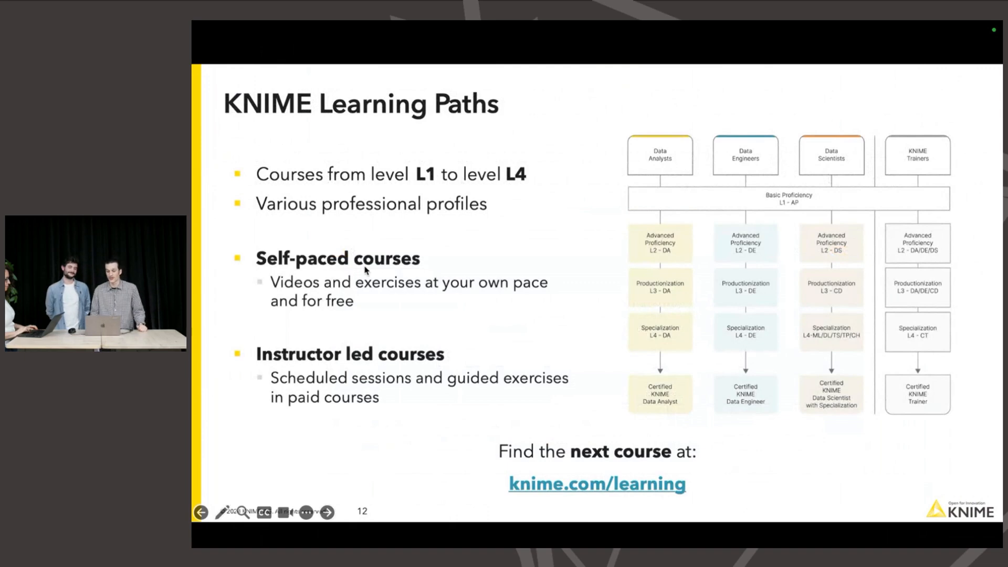